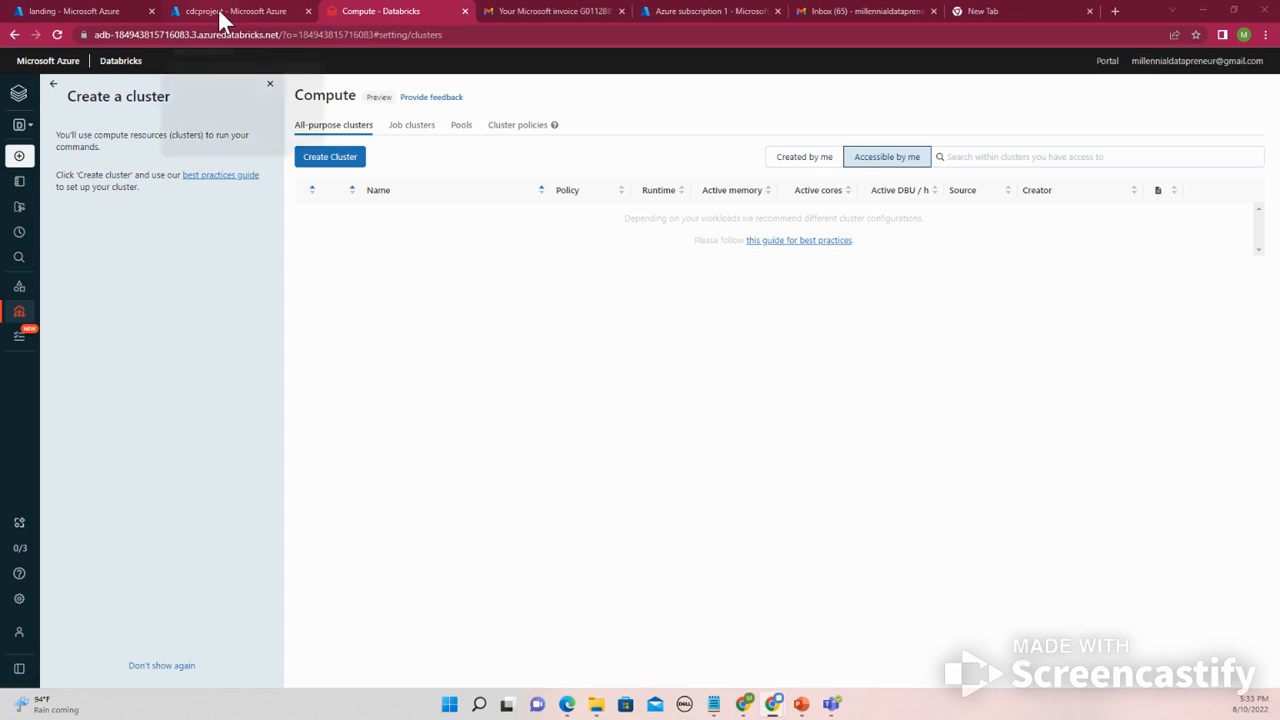
{"action": "left_click", "coordinate": [218, 9]}
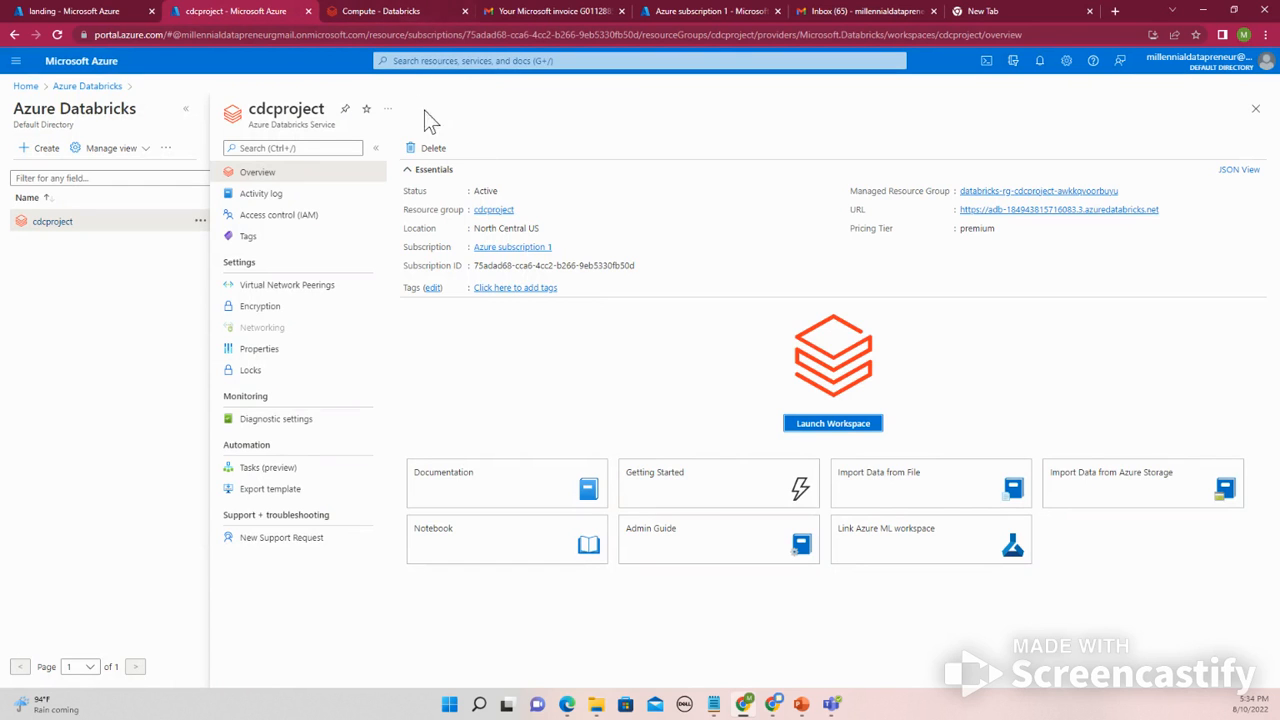
{"action": "left_click", "coordinate": [380, 14]}
{"action": "left_click", "coordinate": [240, 10]}
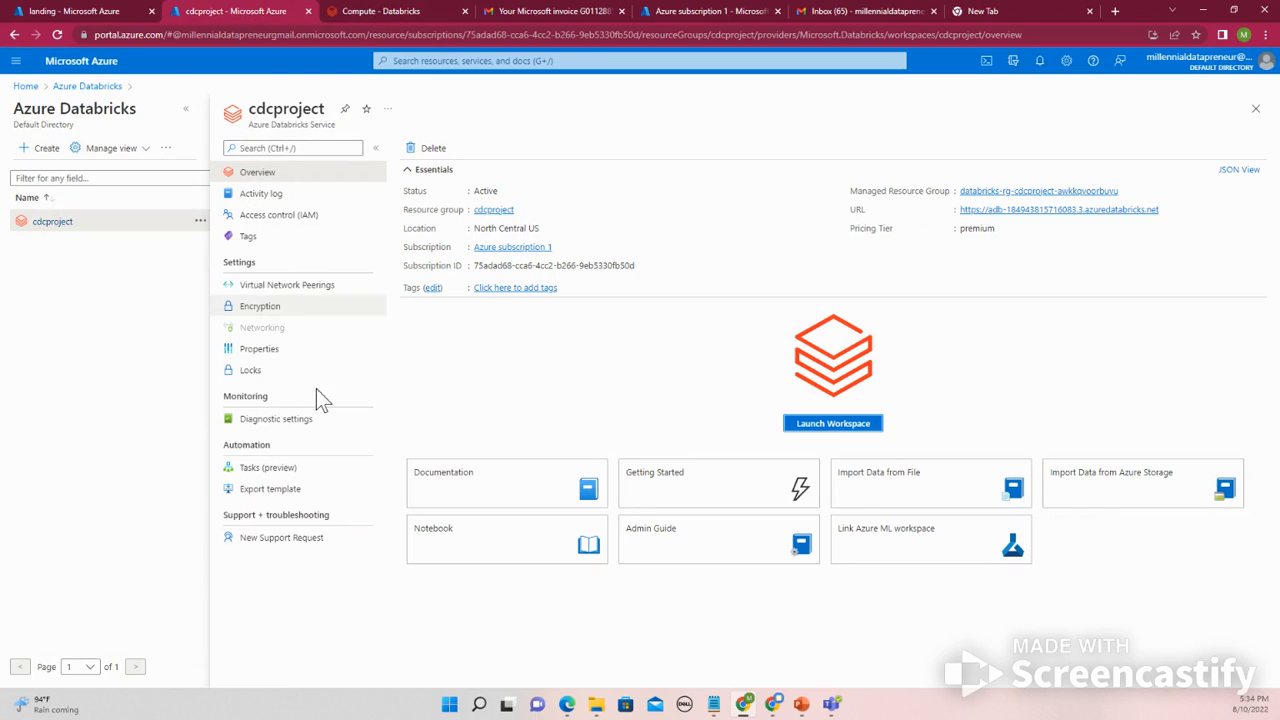
{"action": "left_click", "coordinate": [406, 15]}
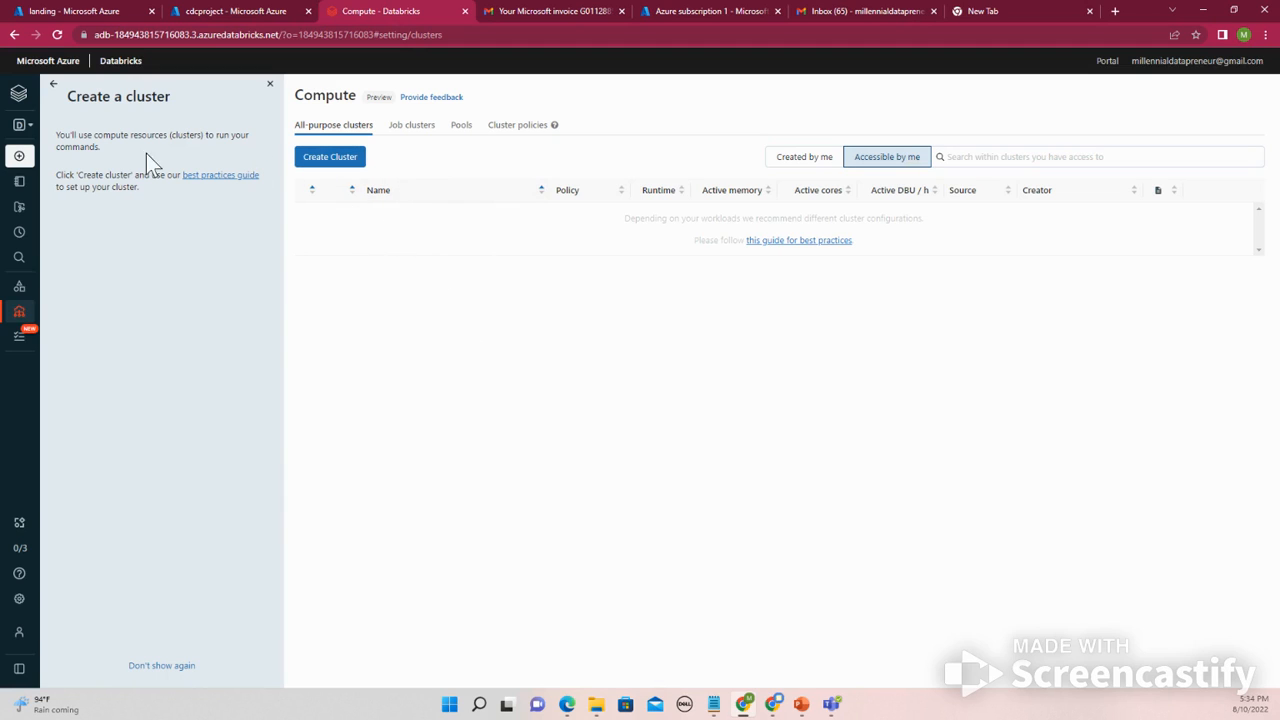
- Start a new cluster configuration with minimum workers set to 1 and maximum workers set to 2
{"action": "left_click", "coordinate": [331, 165]}
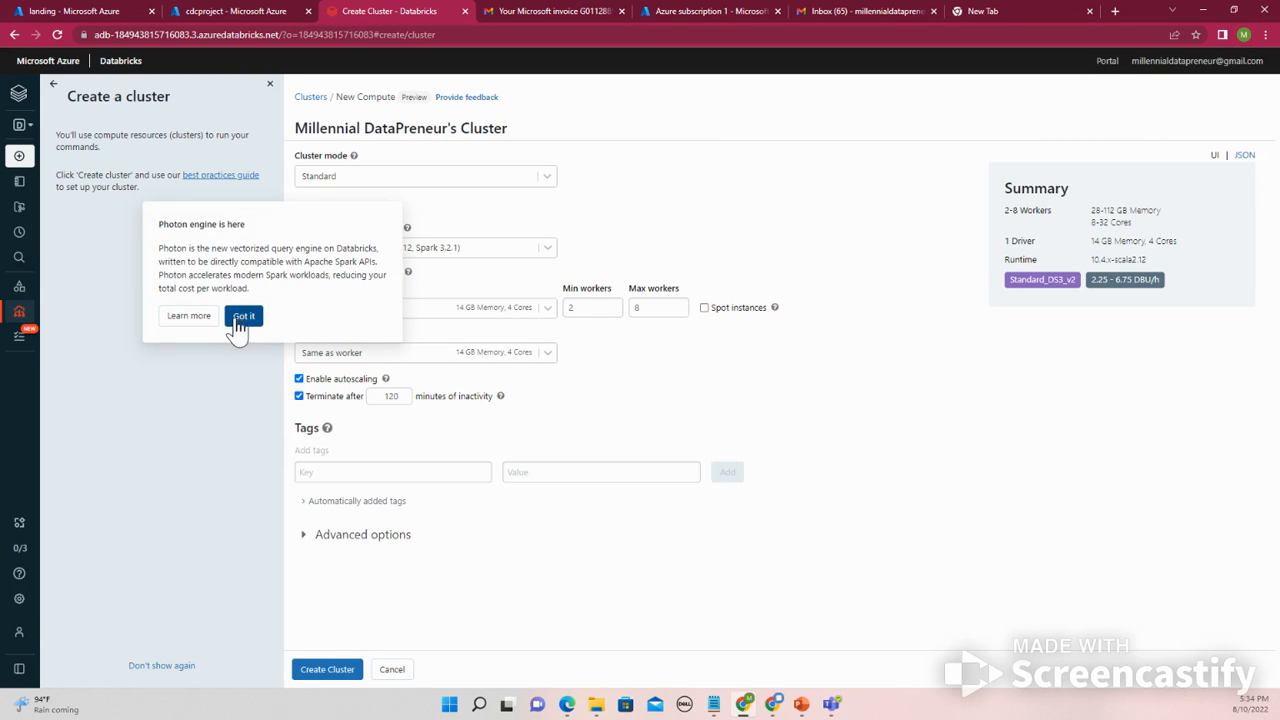
{"action": "left_click", "coordinate": [244, 316]}
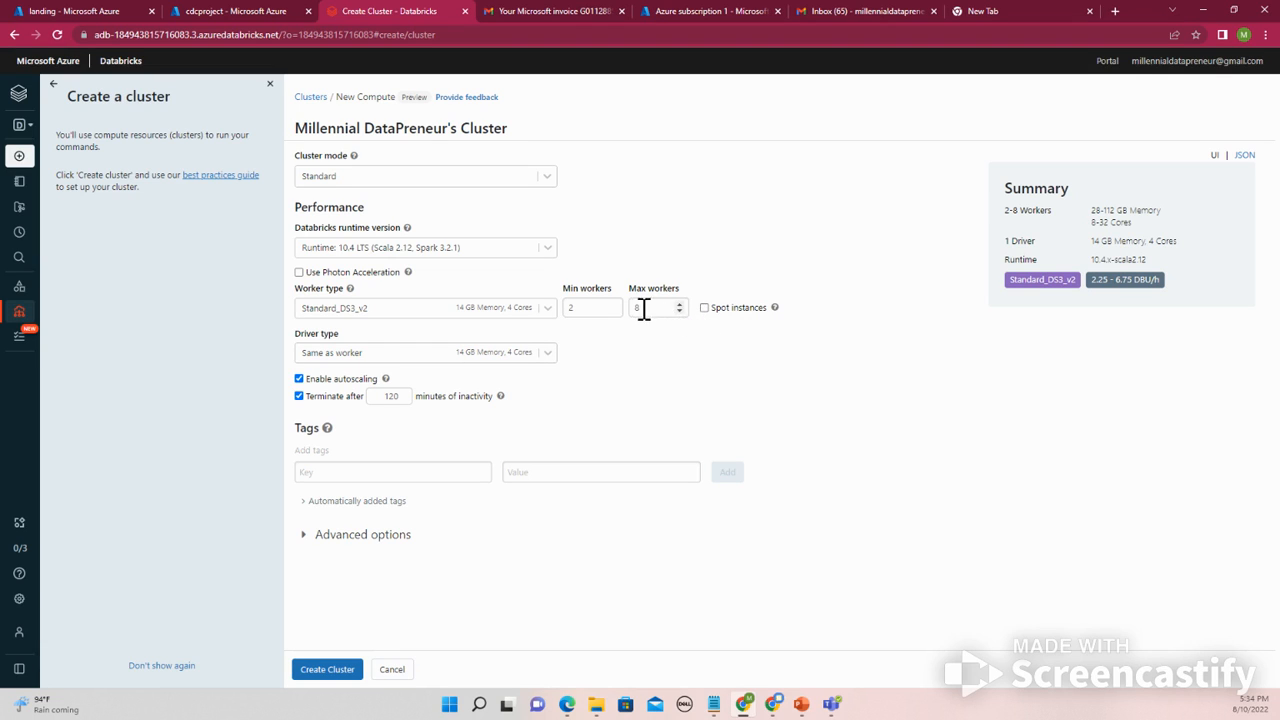
{"action": "left_click", "coordinate": [598, 308]}
{"action": "left_click", "coordinate": [614, 304]}
{"action": "left_click", "coordinate": [613, 311]}
{"action": "left_click", "coordinate": [610, 312]}
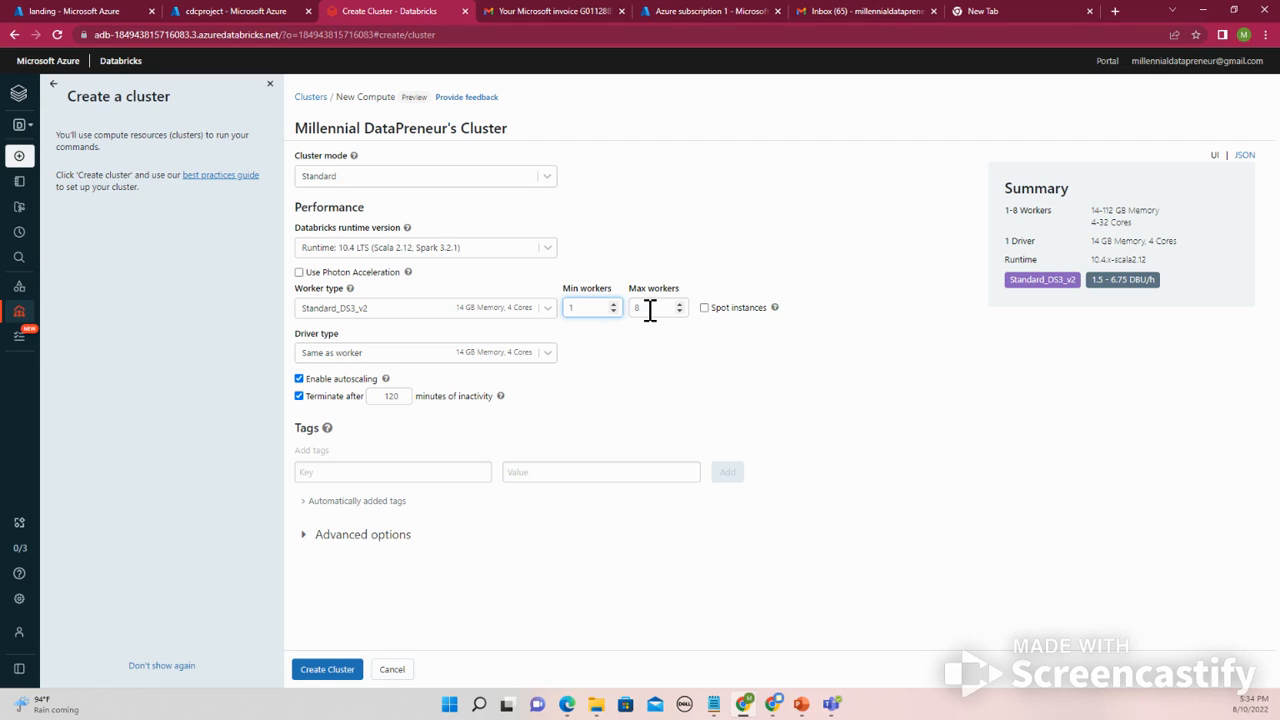
{"action": "left_click", "coordinate": [635, 311]}
{"action": "key", "text": "BackSpace"}
{"action": "type", "text": "2"}
{"action": "left_click", "coordinate": [626, 346]}
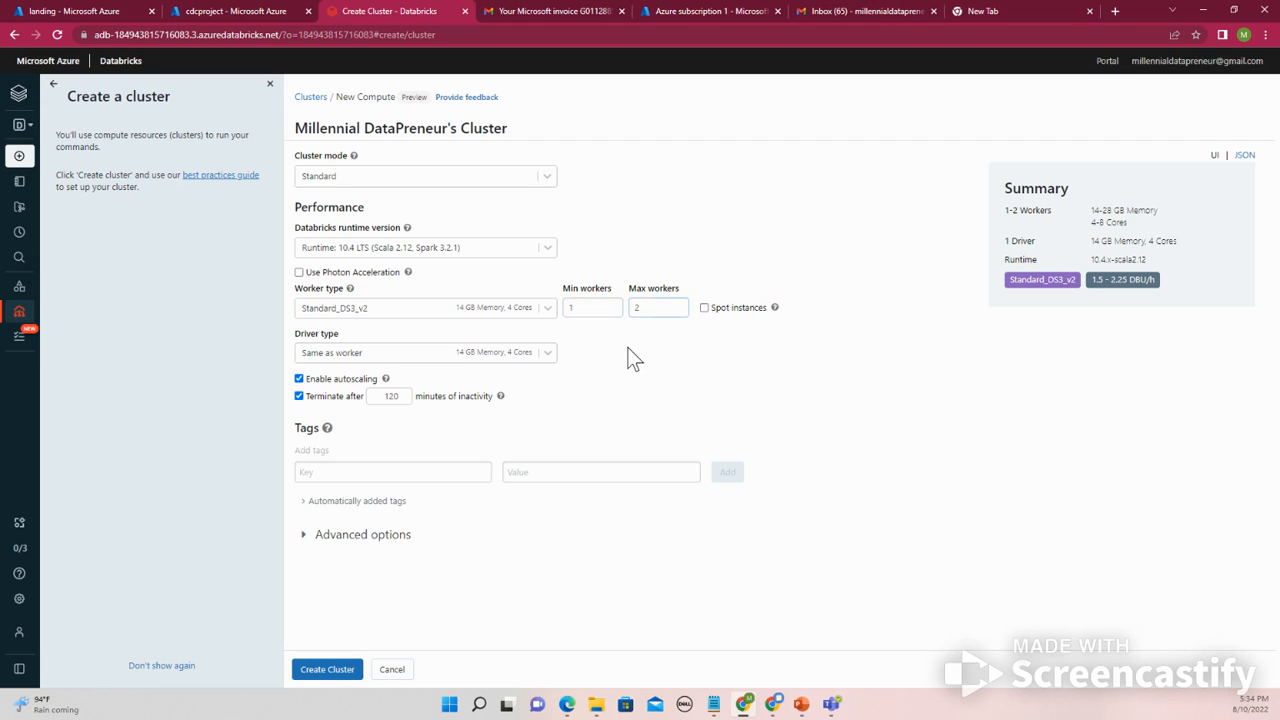
- Set the cluster to terminate after 20 minutes of inactivity and create the cluster
{"action": "left_click", "coordinate": [646, 307]}
{"action": "left_click", "coordinate": [404, 393]}
{"action": "double_click", "coordinate": [396, 396]}
{"action": "key", "text": "BackSpace"}
{"action": "type", "text": "20"}
{"action": "left_click", "coordinate": [345, 670]}
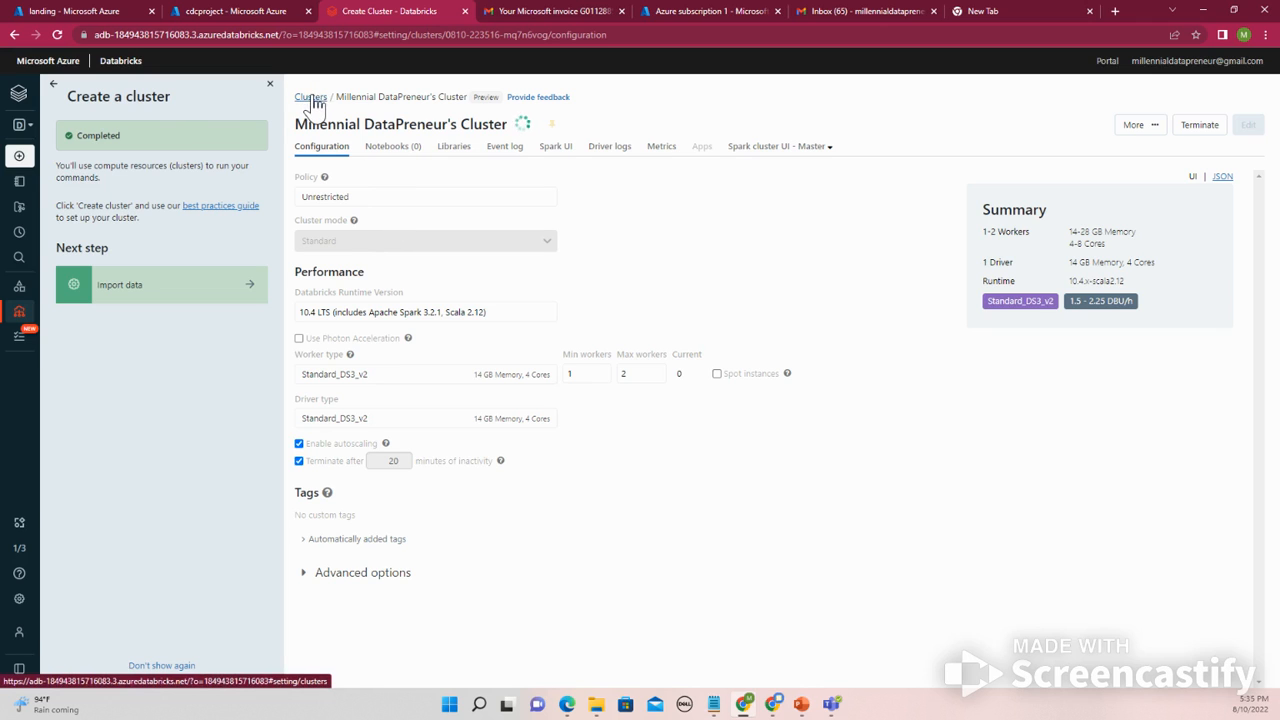
- Open the new cluster's configuration page from the compute list
{"action": "mouse_move", "coordinate": [22, 170]}
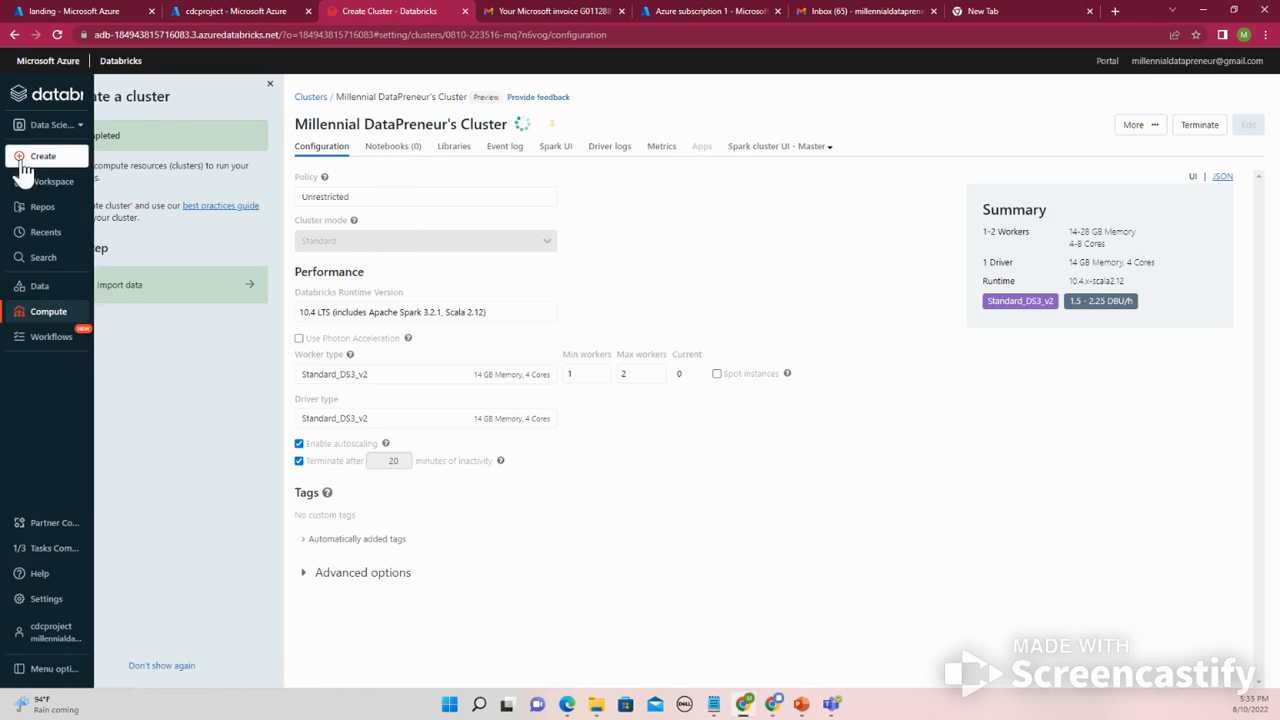
{"action": "left_click", "coordinate": [55, 314]}
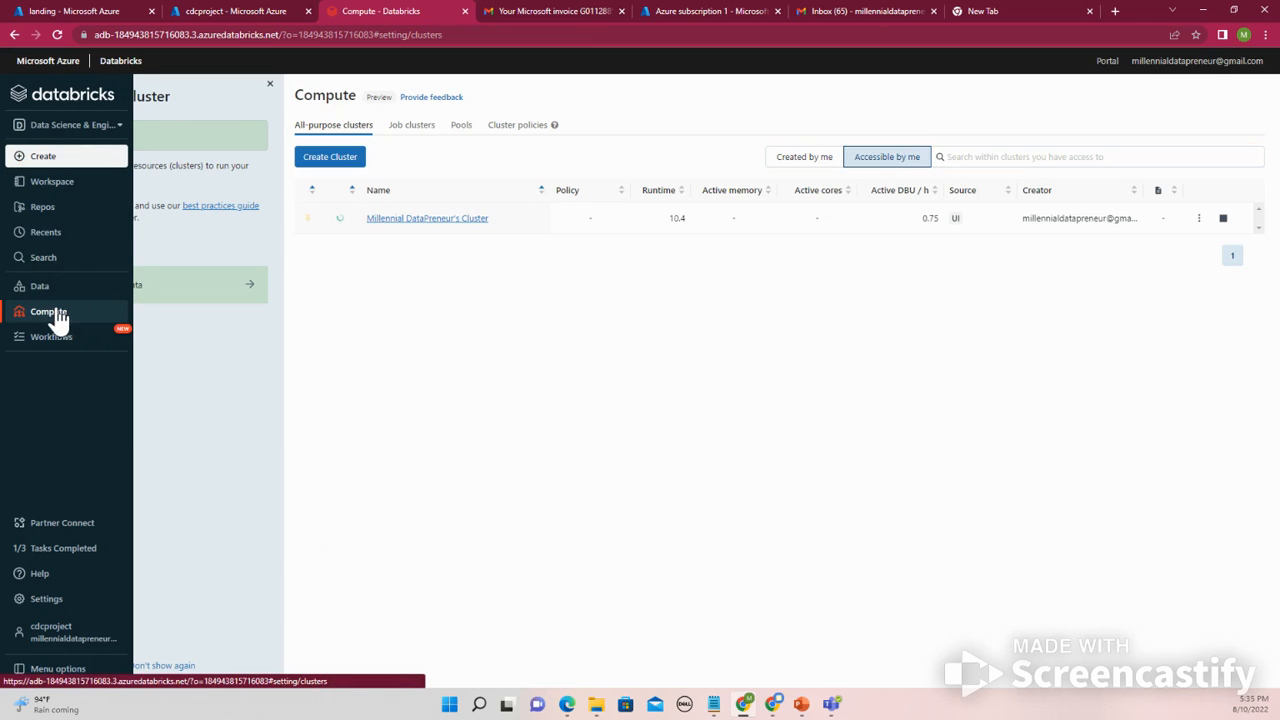
{"action": "left_click", "coordinate": [425, 220]}
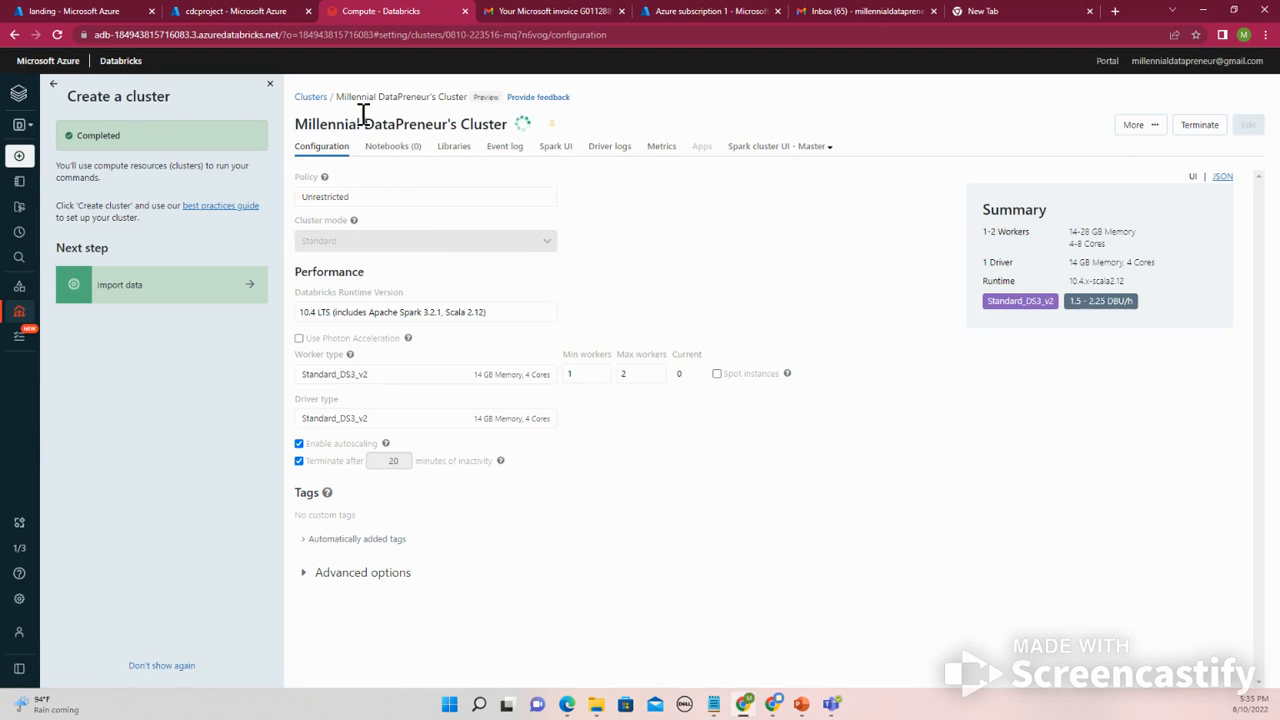
- In a new browser tab, search the web for how to mount adls gen2 in databricks
{"action": "mouse_move", "coordinate": [40, 328]}
{"action": "left_click", "coordinate": [986, 5]}
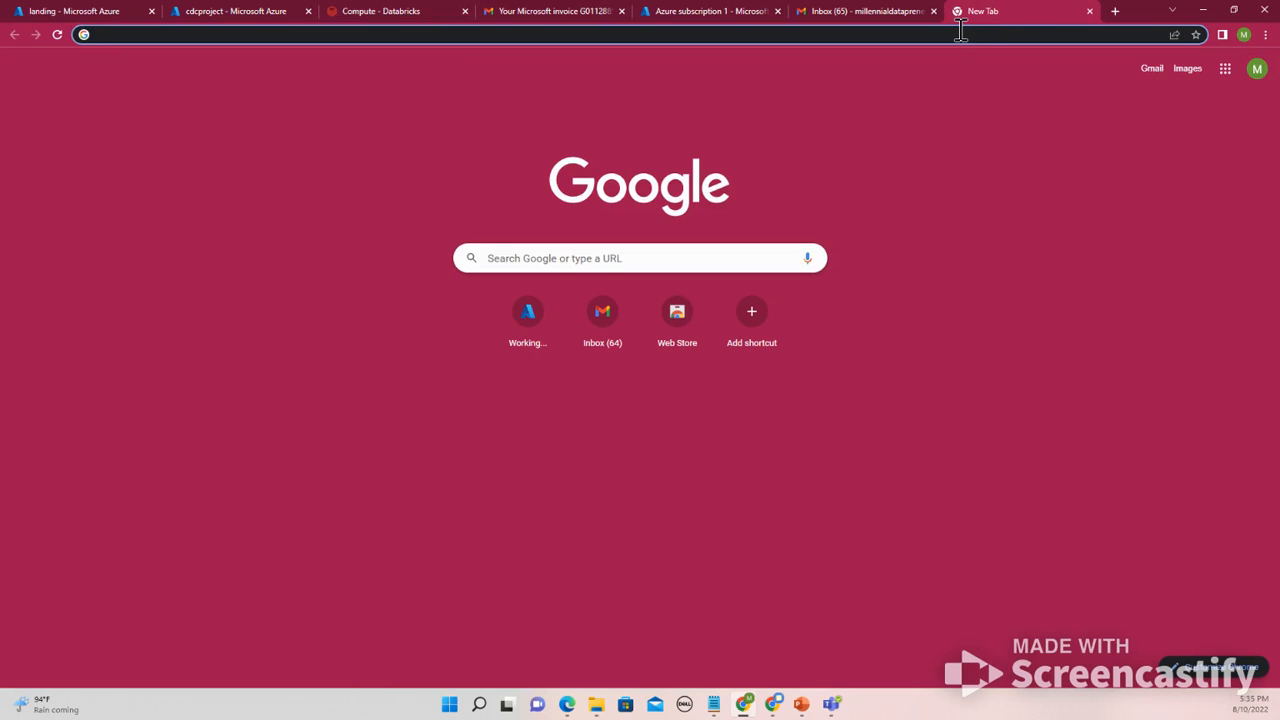
{"action": "left_click", "coordinate": [960, 33]}
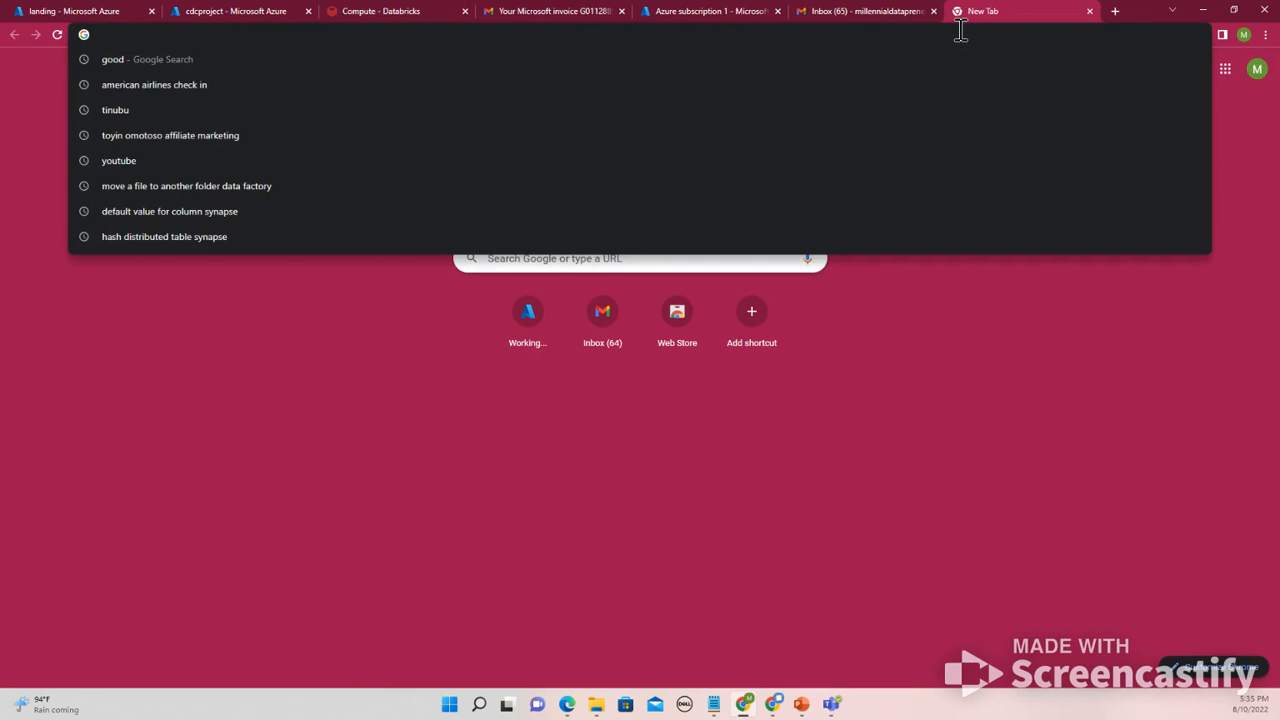
{"action": "type", "text": "how t"}
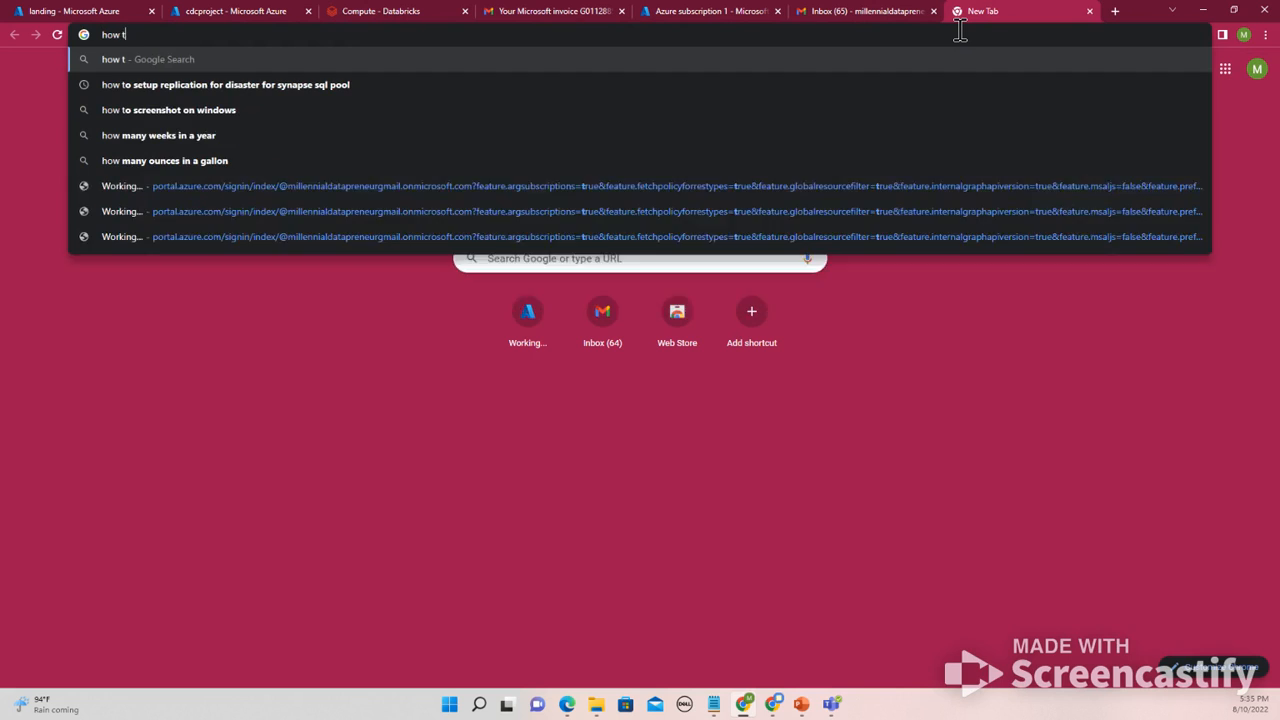
{"action": "type", "text": "o mount"}
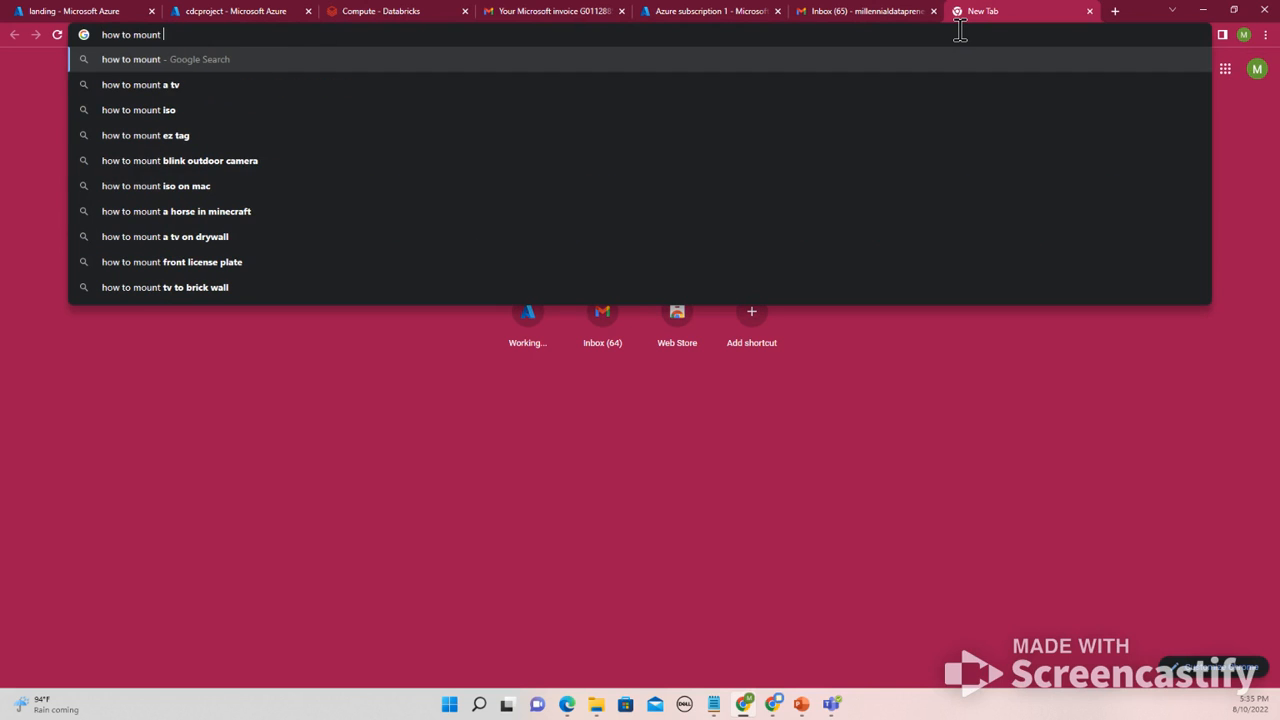
{"action": "type", "text": " adls"}
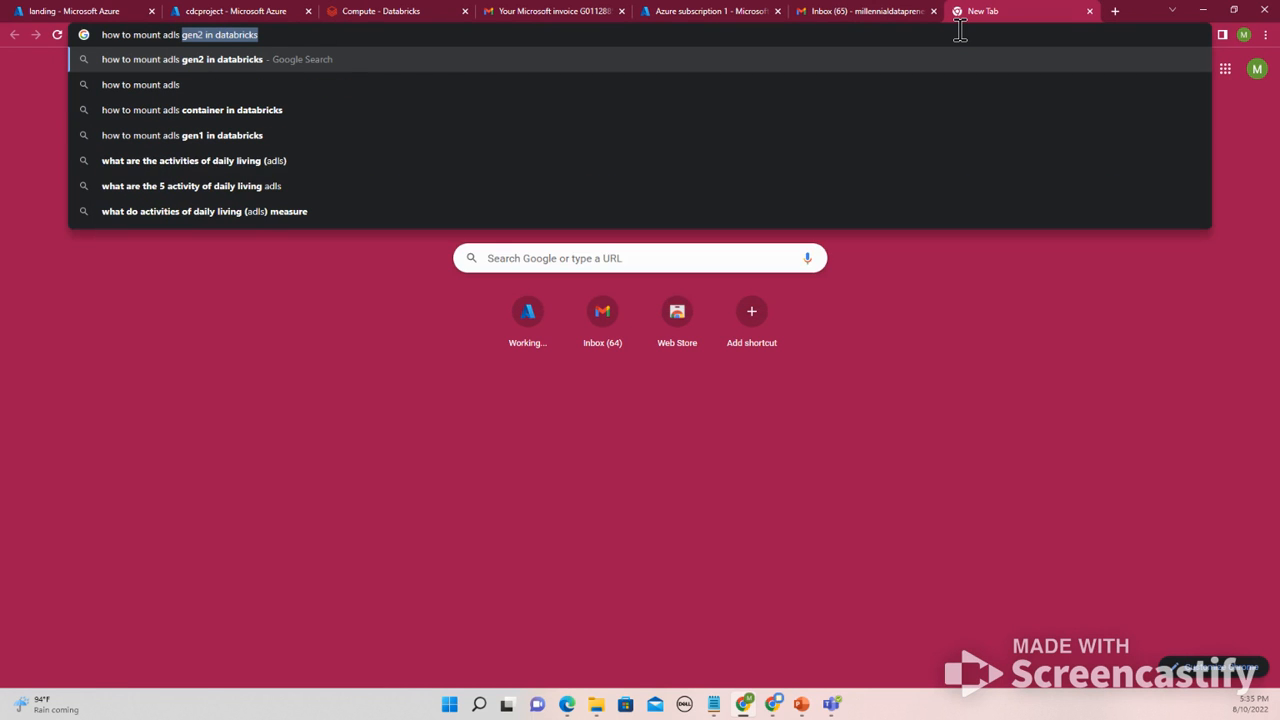
{"action": "left_click", "coordinate": [504, 61]}
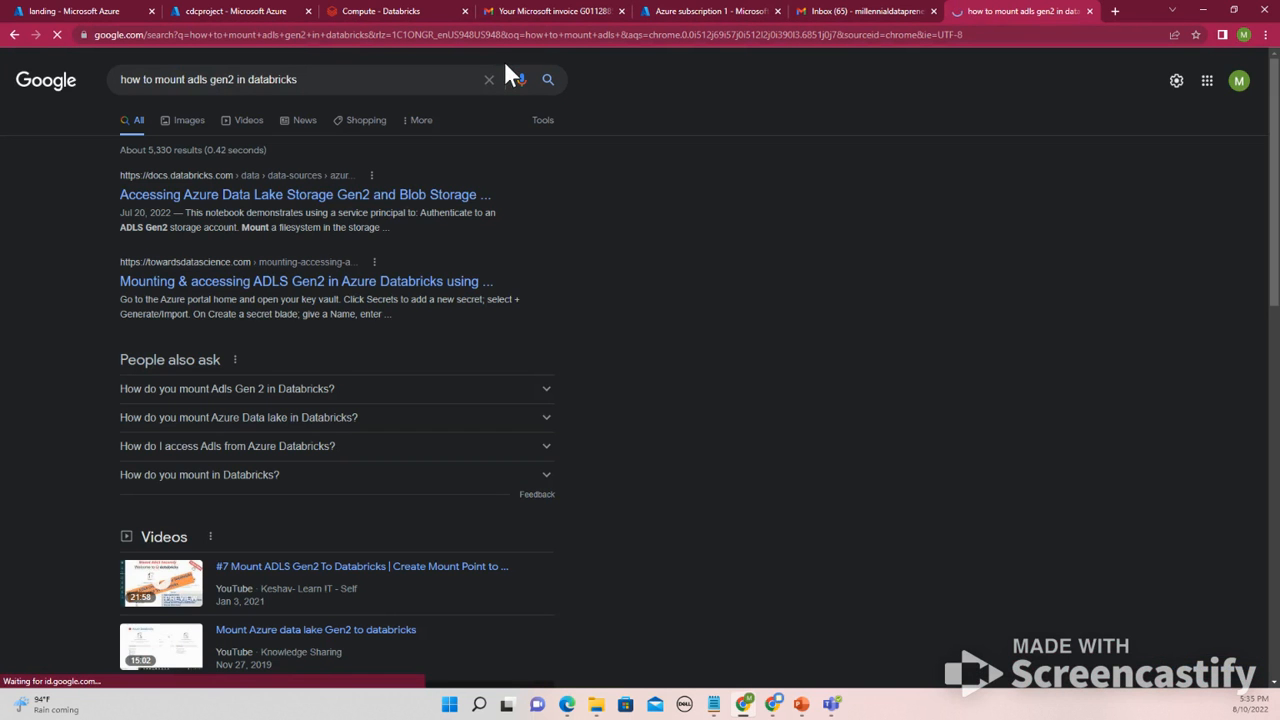
- Open the Databricks documentation on accessing Azure Data Lake Storage Gen2 and read through its access patterns
{"action": "left_click", "coordinate": [378, 196]}
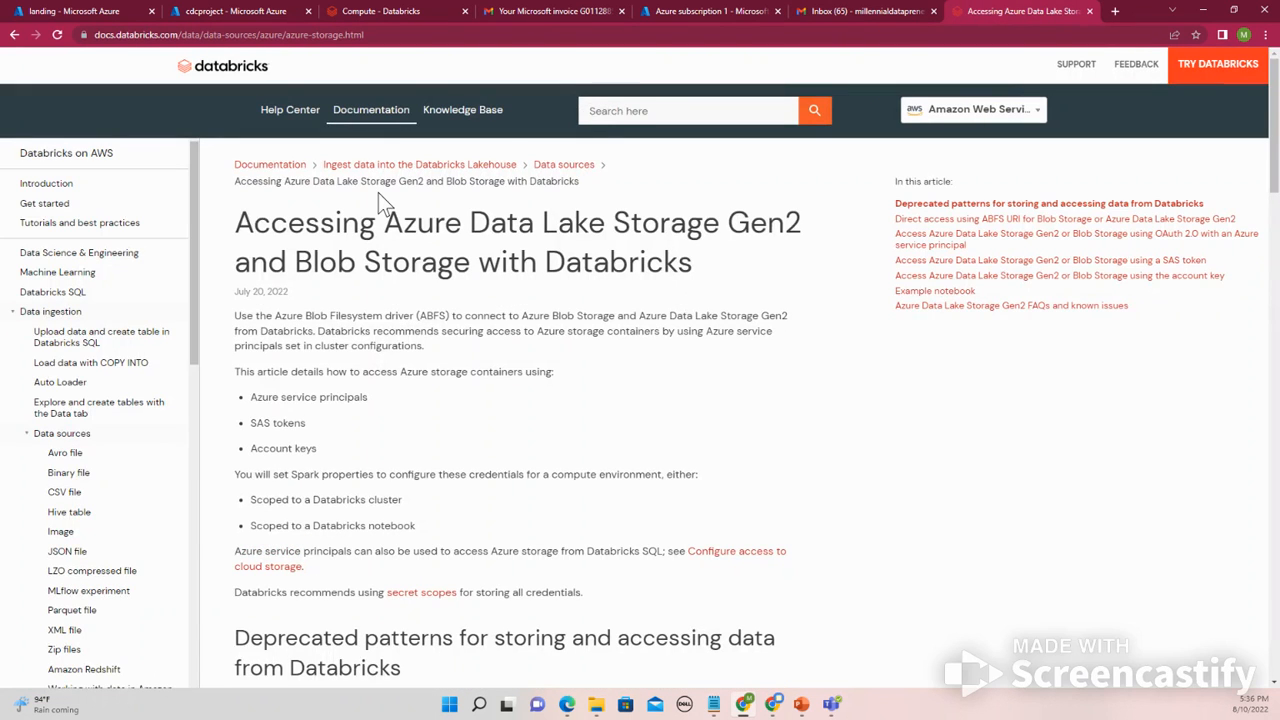
{"action": "scroll", "coordinate": [440, 390], "scroll_direction": "down", "scroll_amount": 3}
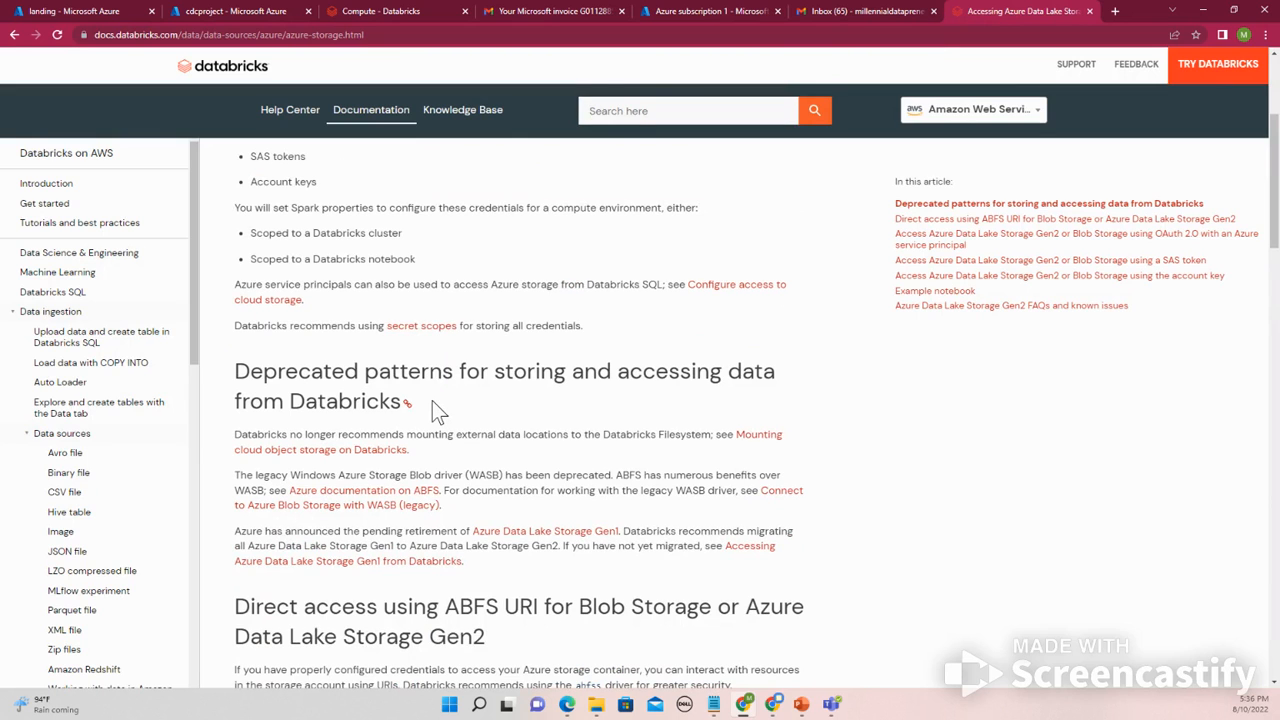
{"action": "scroll", "coordinate": [432, 400], "scroll_direction": "up", "scroll_amount": 3}
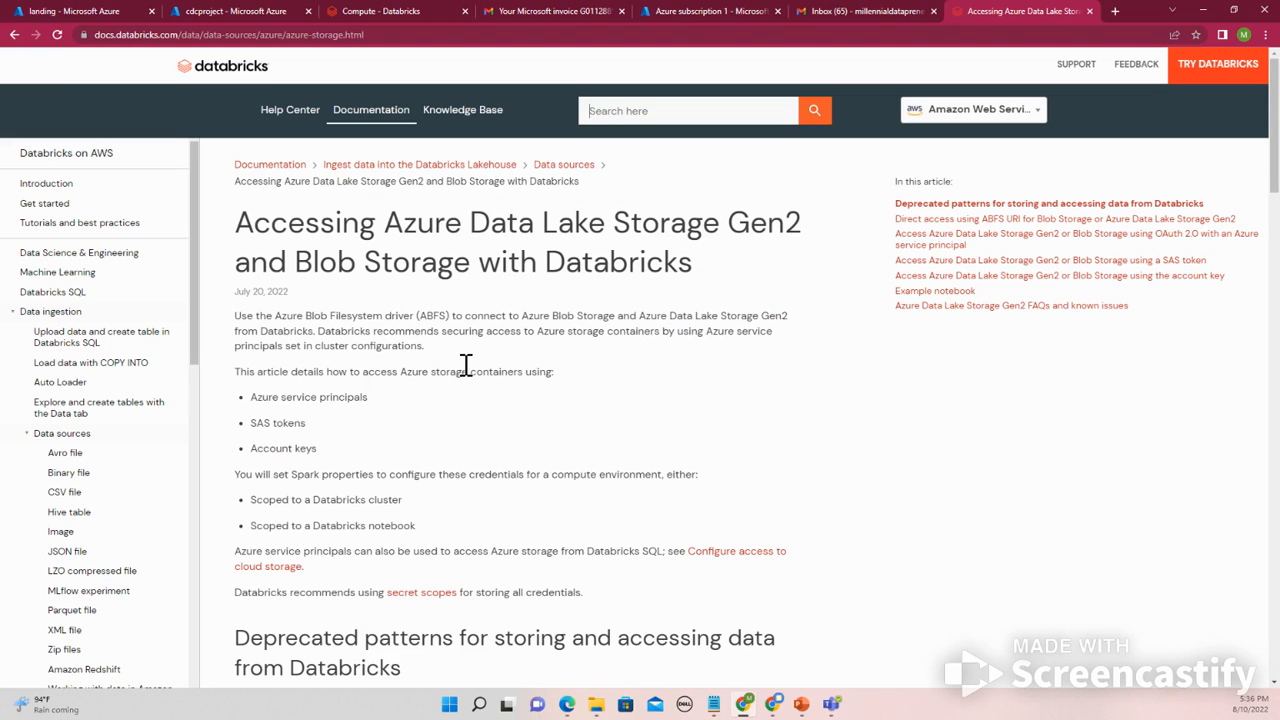
{"action": "scroll", "coordinate": [466, 368], "scroll_direction": "down", "scroll_amount": 1}
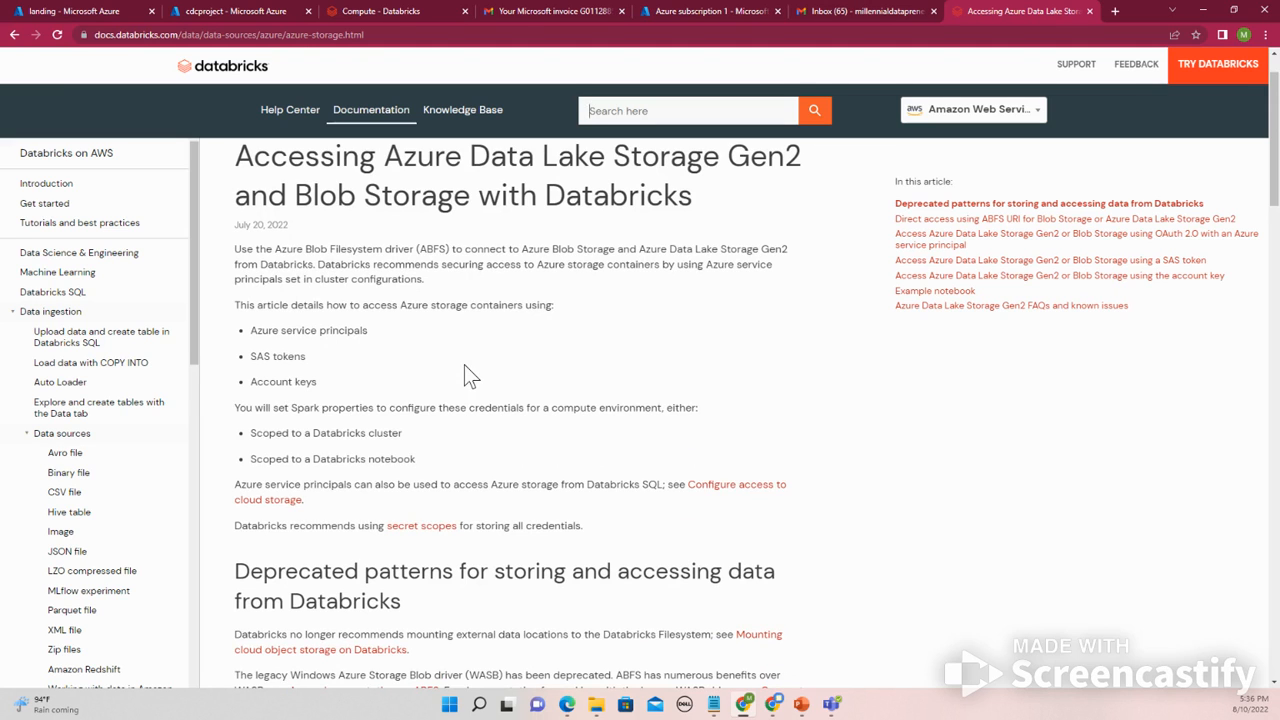
{"action": "scroll", "coordinate": [466, 368], "scroll_direction": "down", "scroll_amount": 1}
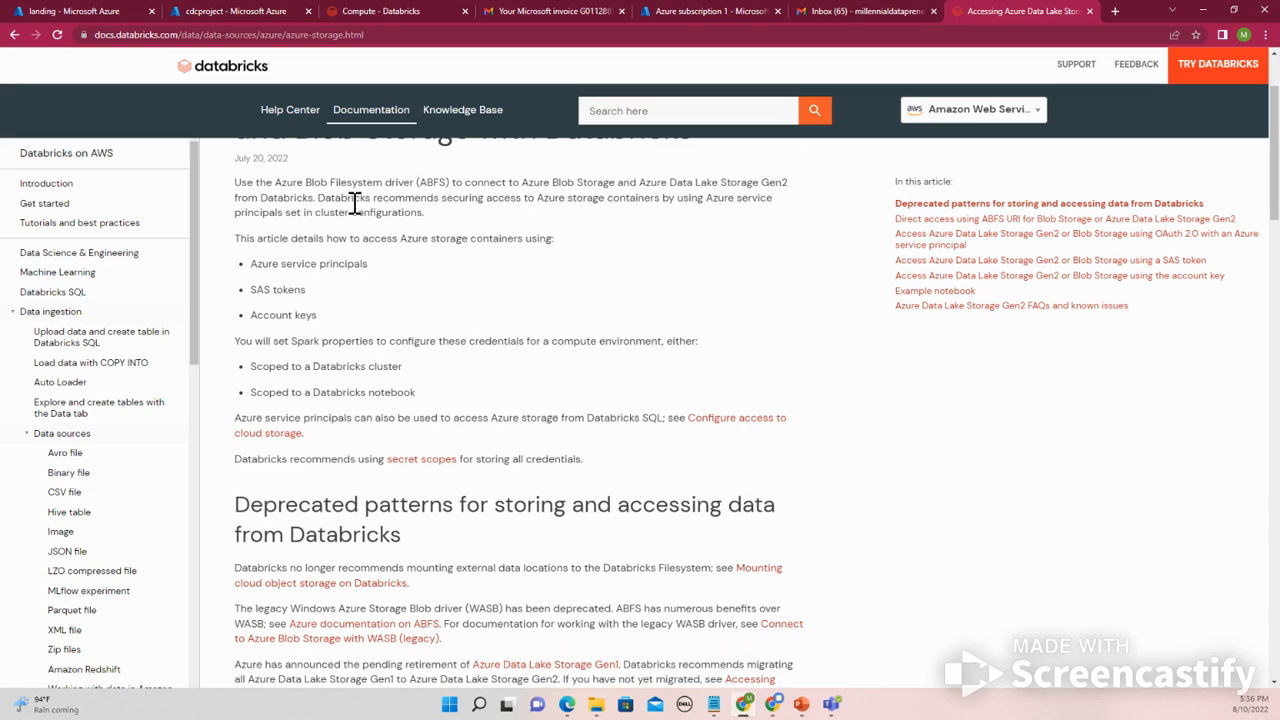
{"action": "left_click_drag", "start_coordinate": [320, 198], "coordinate": [743, 200]}
{"action": "left_click", "coordinate": [745, 197]}
{"action": "left_click_drag", "start_coordinate": [288, 215], "coordinate": [437, 219]}
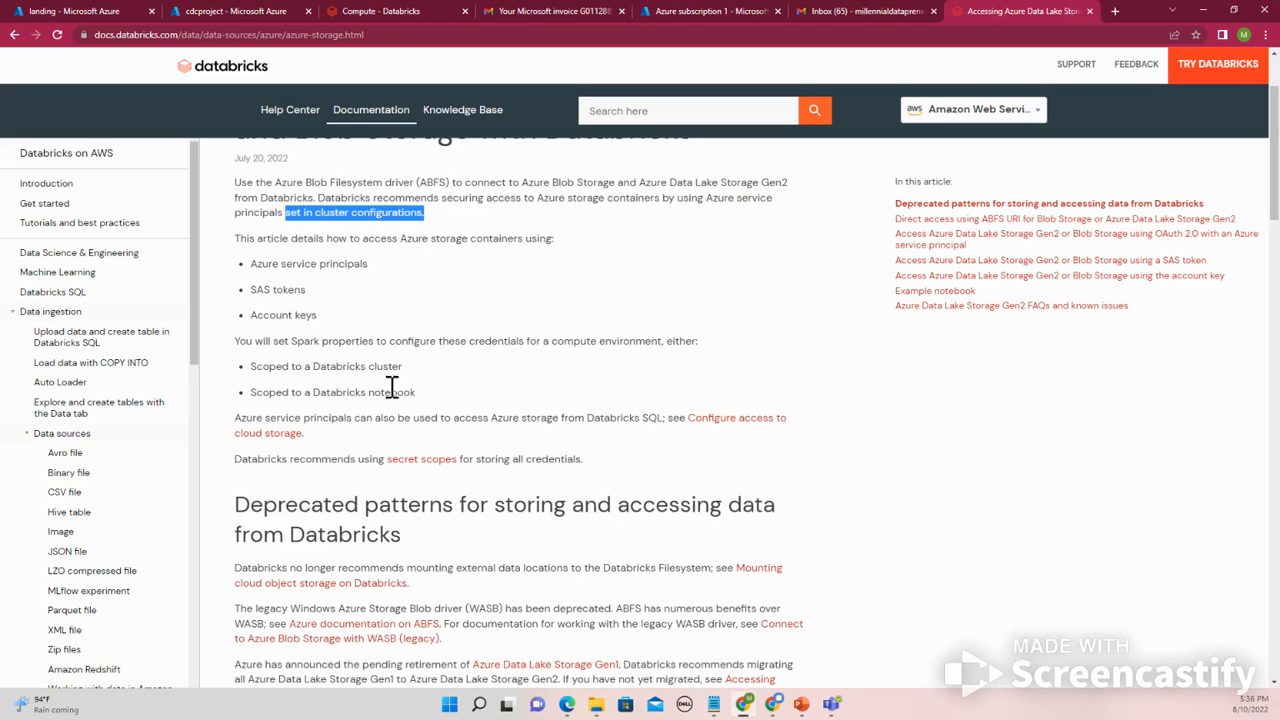
{"action": "scroll", "coordinate": [400, 360], "scroll_direction": "down", "scroll_amount": 4}
{"action": "scroll", "coordinate": [390, 385], "scroll_direction": "down", "scroll_amount": 1}
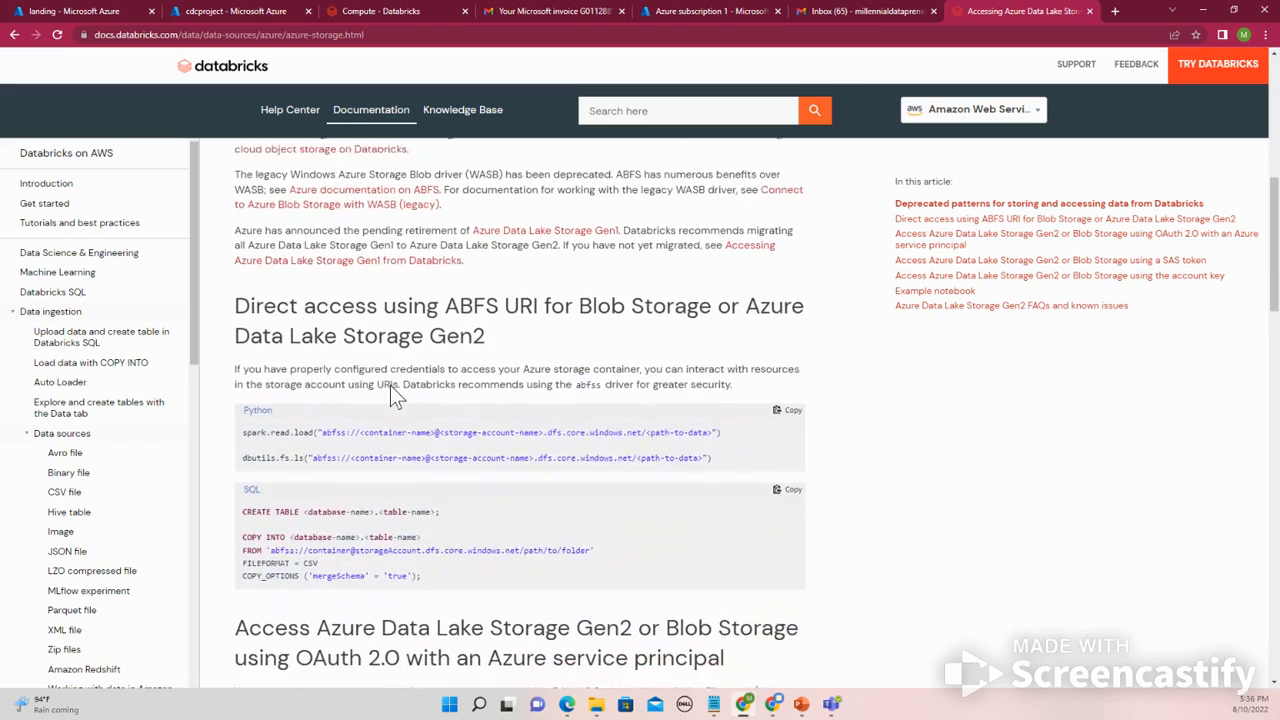
{"action": "scroll", "coordinate": [390, 394], "scroll_direction": "up", "scroll_amount": 1}
{"action": "scroll", "coordinate": [388, 425], "scroll_direction": "up", "scroll_amount": 1}
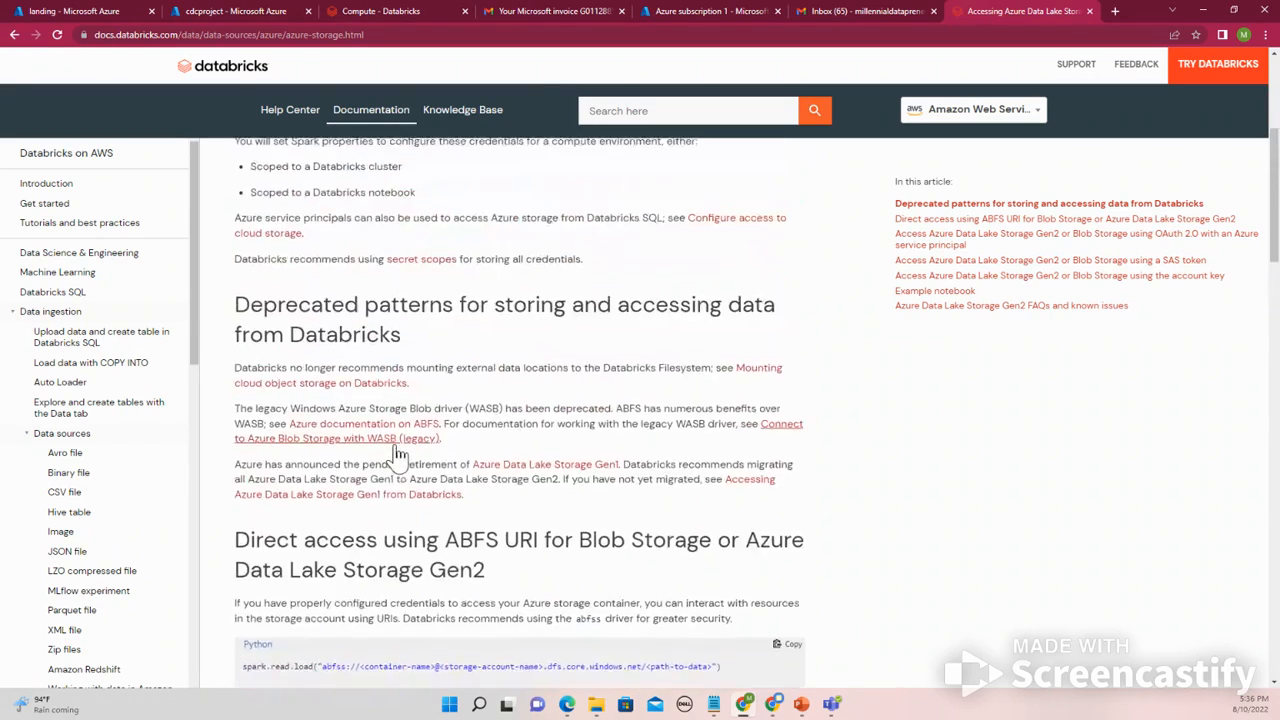
{"action": "scroll", "coordinate": [396, 439], "scroll_direction": "down", "scroll_amount": 1}
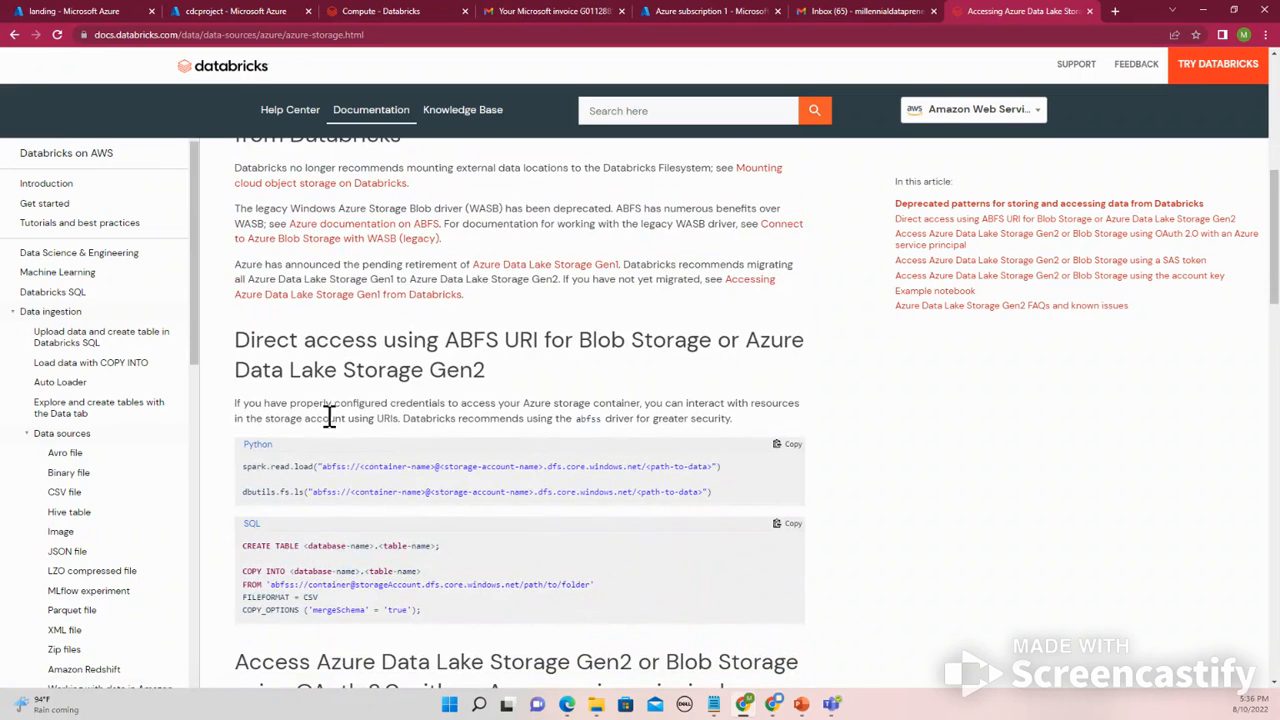
{"action": "scroll", "coordinate": [318, 408], "scroll_direction": "up", "scroll_amount": 2}
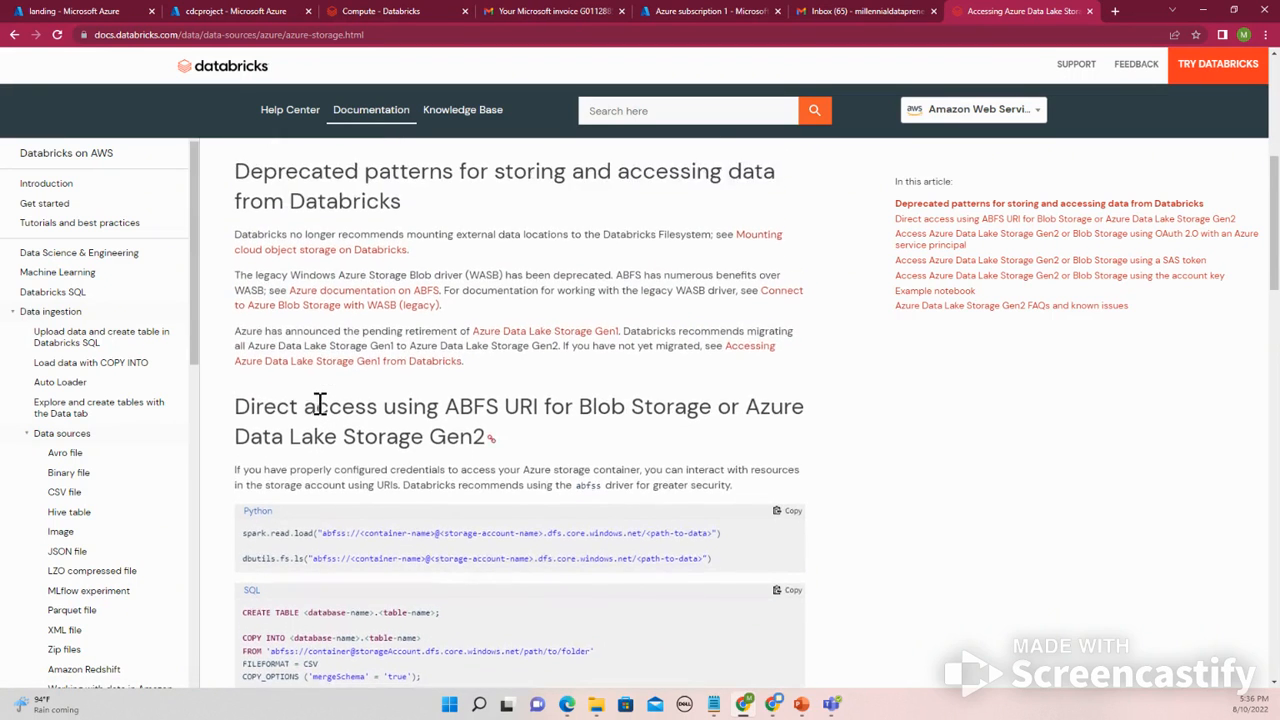
{"action": "scroll", "coordinate": [318, 403], "scroll_direction": "up", "scroll_amount": 1}
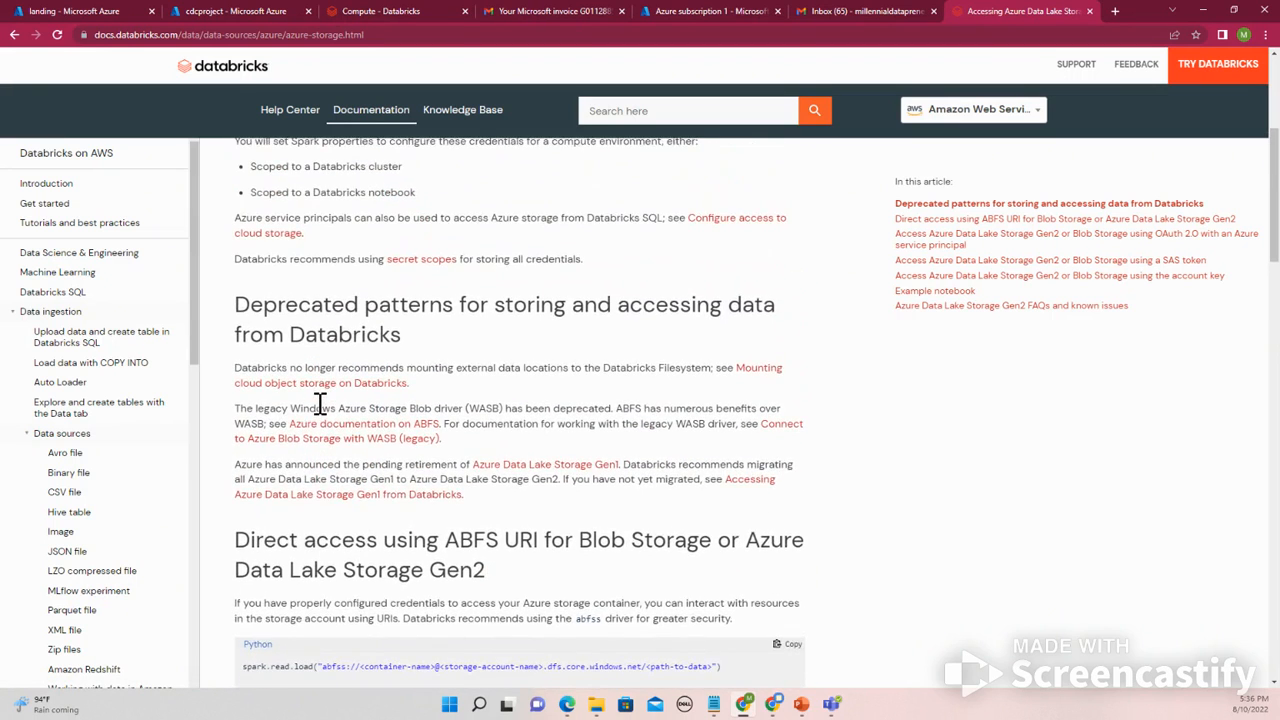
{"action": "scroll", "coordinate": [318, 408], "scroll_direction": "down", "scroll_amount": 2}
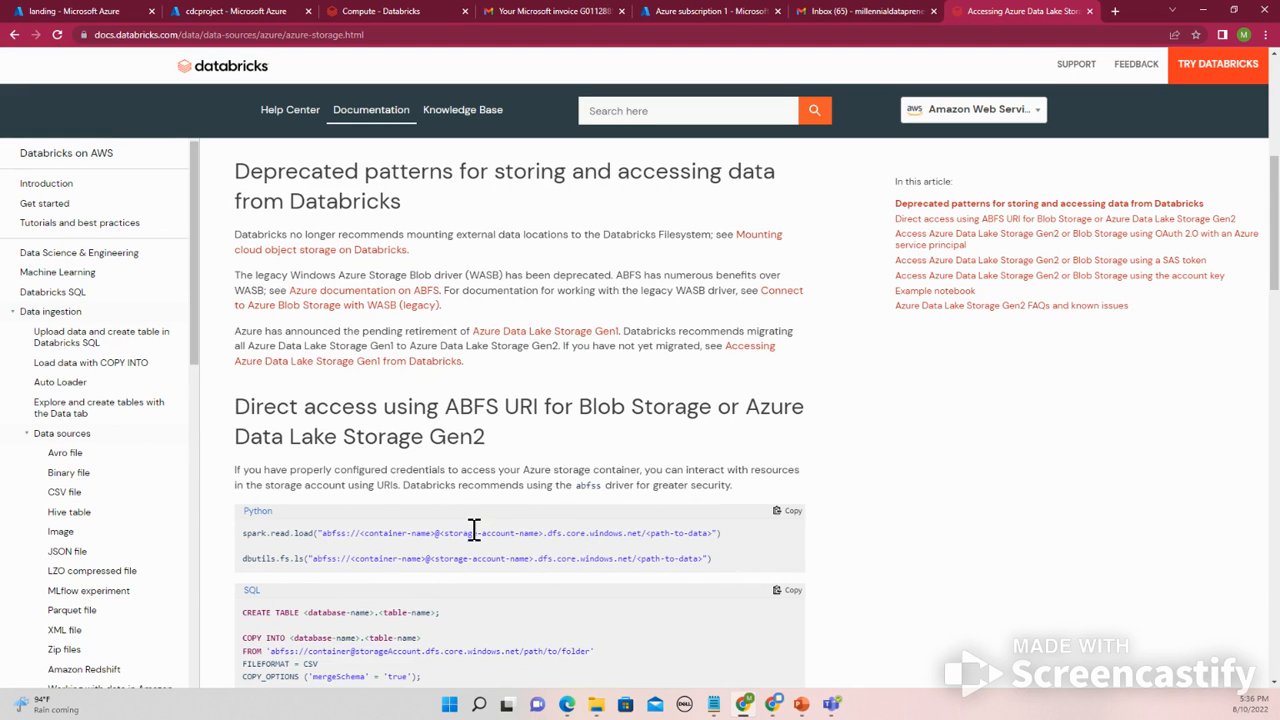
{"action": "scroll", "coordinate": [474, 530], "scroll_direction": "down", "scroll_amount": 2}
{"action": "scroll", "coordinate": [474, 530], "scroll_direction": "down", "scroll_amount": 1}
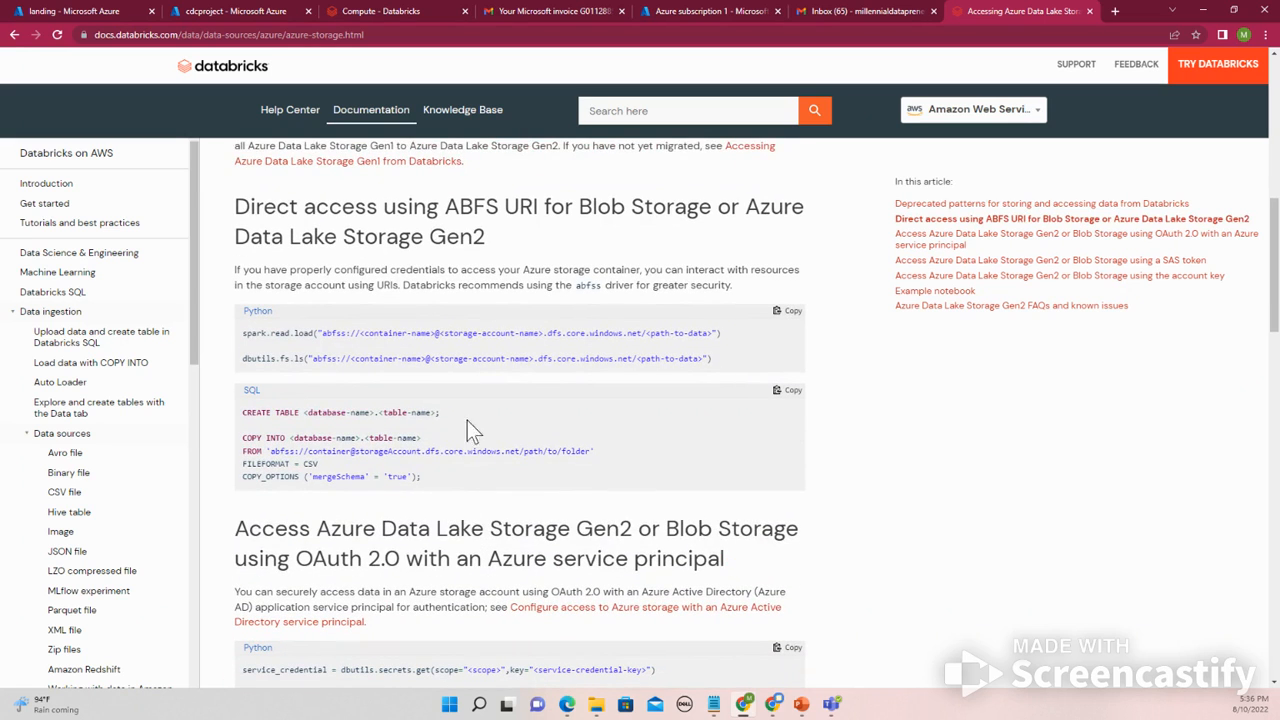
{"action": "scroll", "coordinate": [420, 388], "scroll_direction": "up", "scroll_amount": 1}
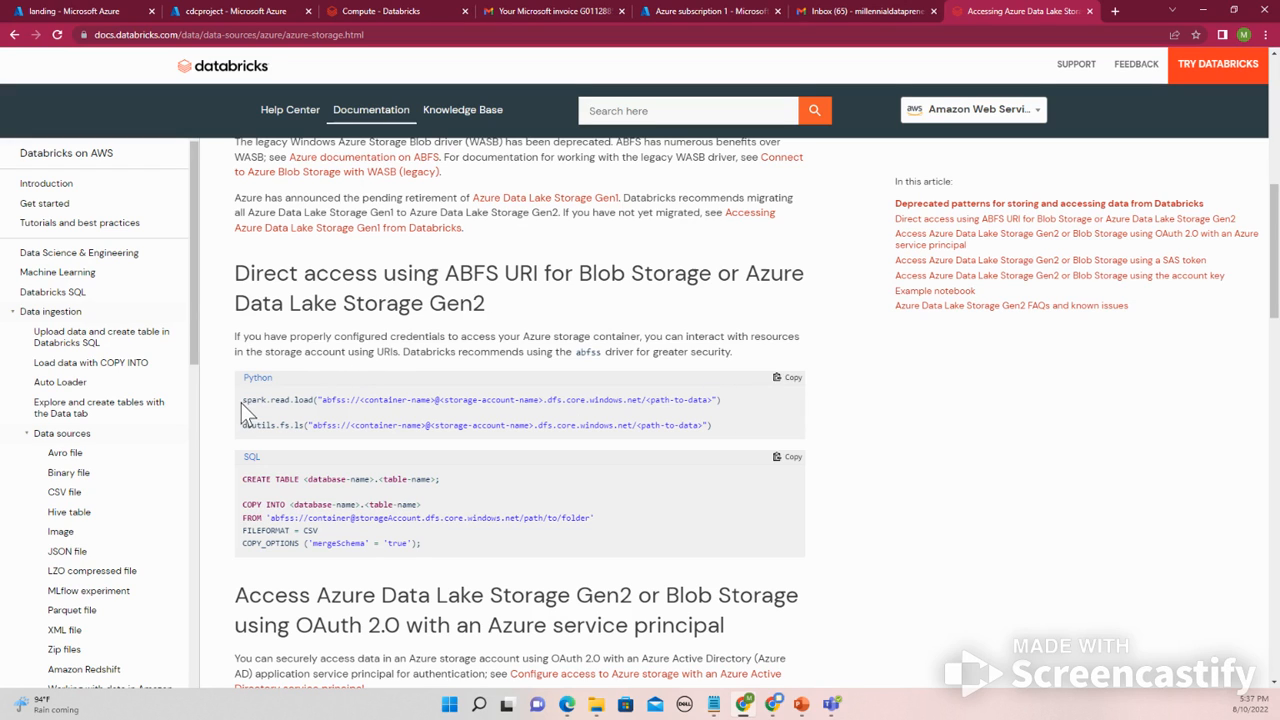
- Highlight the direct-access spark.read.load example and examine the OAuth service principal code sample
{"action": "left_click_drag", "start_coordinate": [241, 400], "coordinate": [742, 400]}
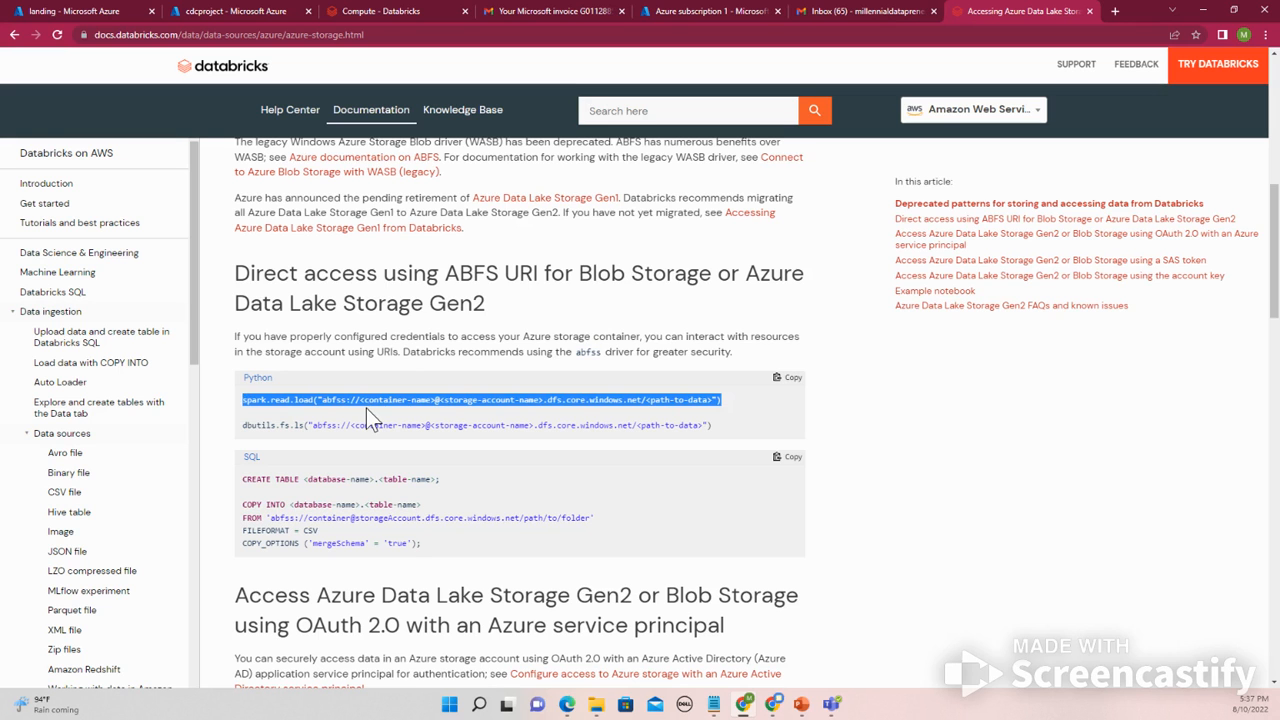
{"action": "scroll", "coordinate": [366, 408], "scroll_direction": "down", "scroll_amount": 3}
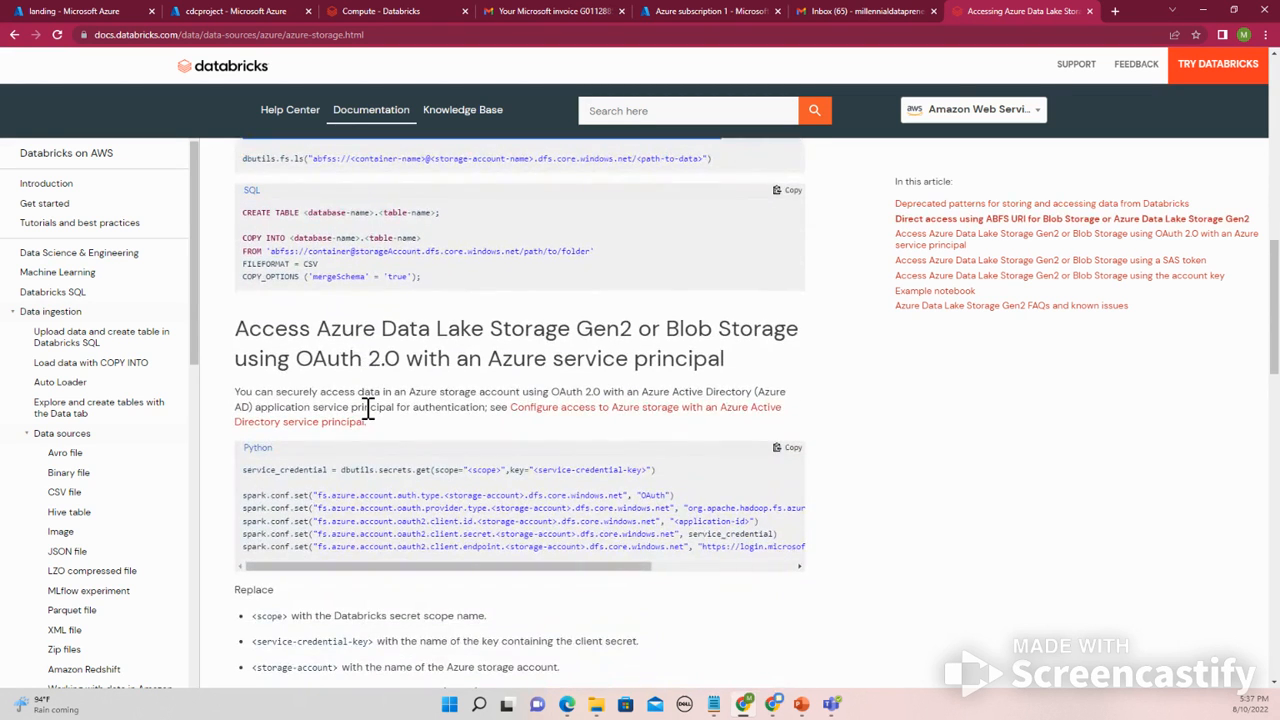
{"action": "scroll", "coordinate": [366, 408], "scroll_direction": "down", "scroll_amount": 1}
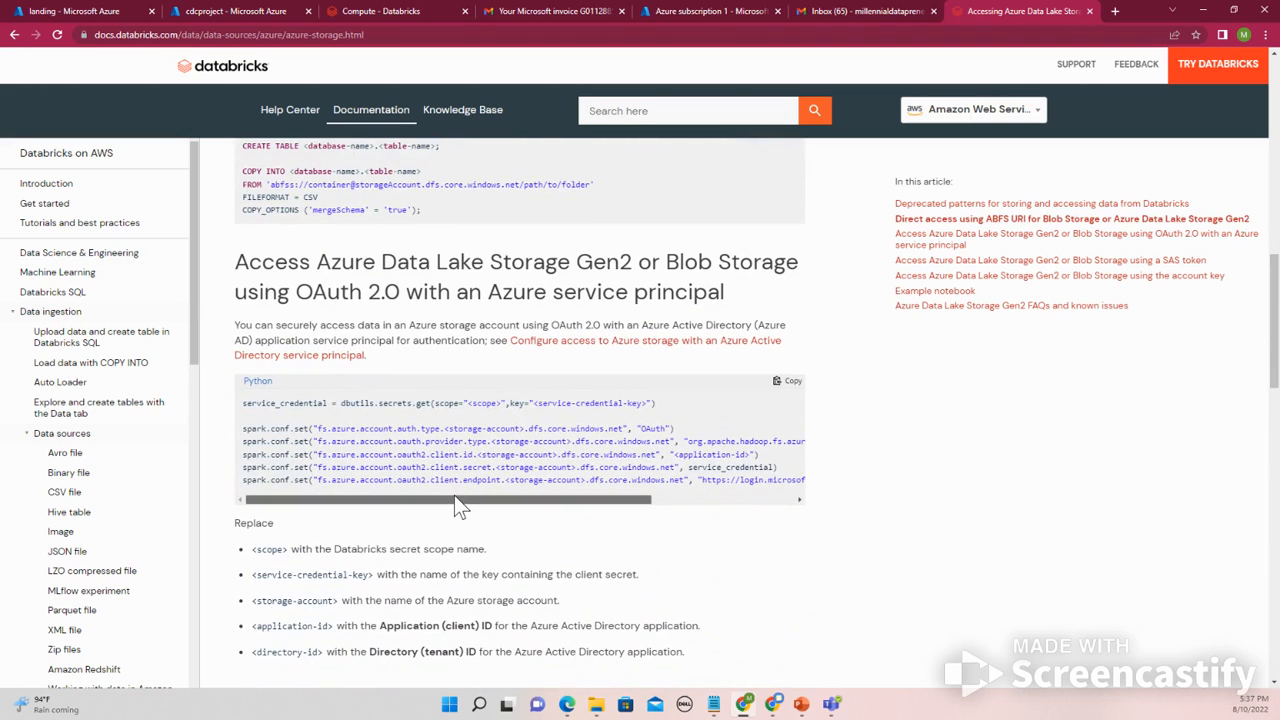
{"action": "mouse_move", "coordinate": [454, 498]}
{"action": "left_mouse_down"}
{"action": "mouse_move", "coordinate": [480, 498]}
{"action": "mouse_move", "coordinate": [461, 508]}
{"action": "left_mouse_up"}
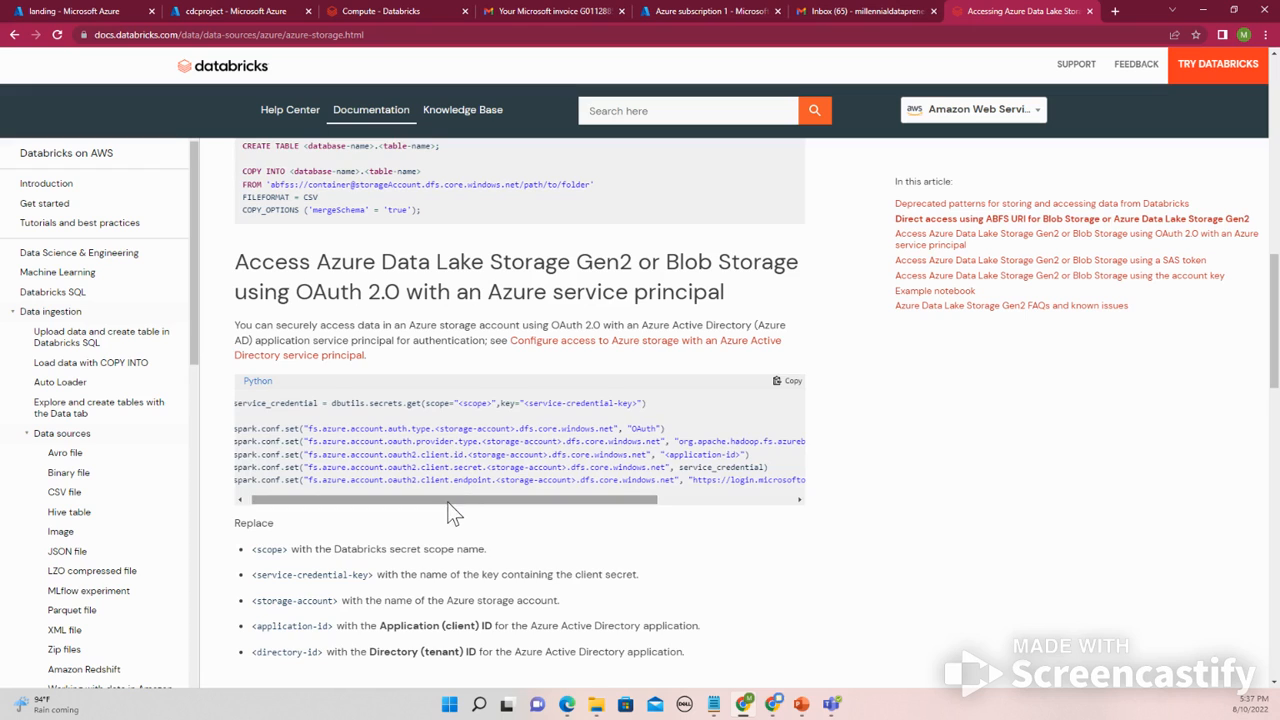
- Copy the dbutils.fs.ls example line from the direct-access ABFS URI section of the documentation
{"action": "scroll", "coordinate": [452, 512], "scroll_direction": "down", "scroll_amount": 3}
{"action": "scroll", "coordinate": [452, 512], "scroll_direction": "down", "scroll_amount": 3}
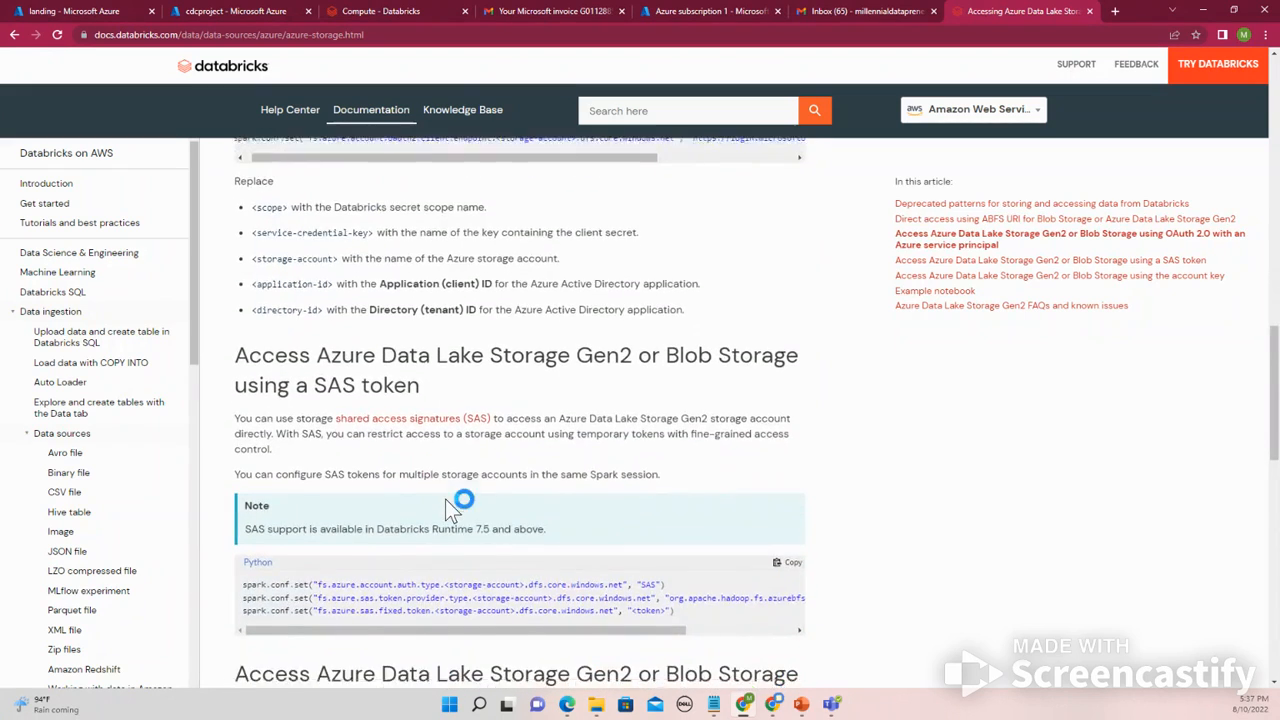
{"action": "scroll", "coordinate": [450, 510], "scroll_direction": "up", "scroll_amount": 8}
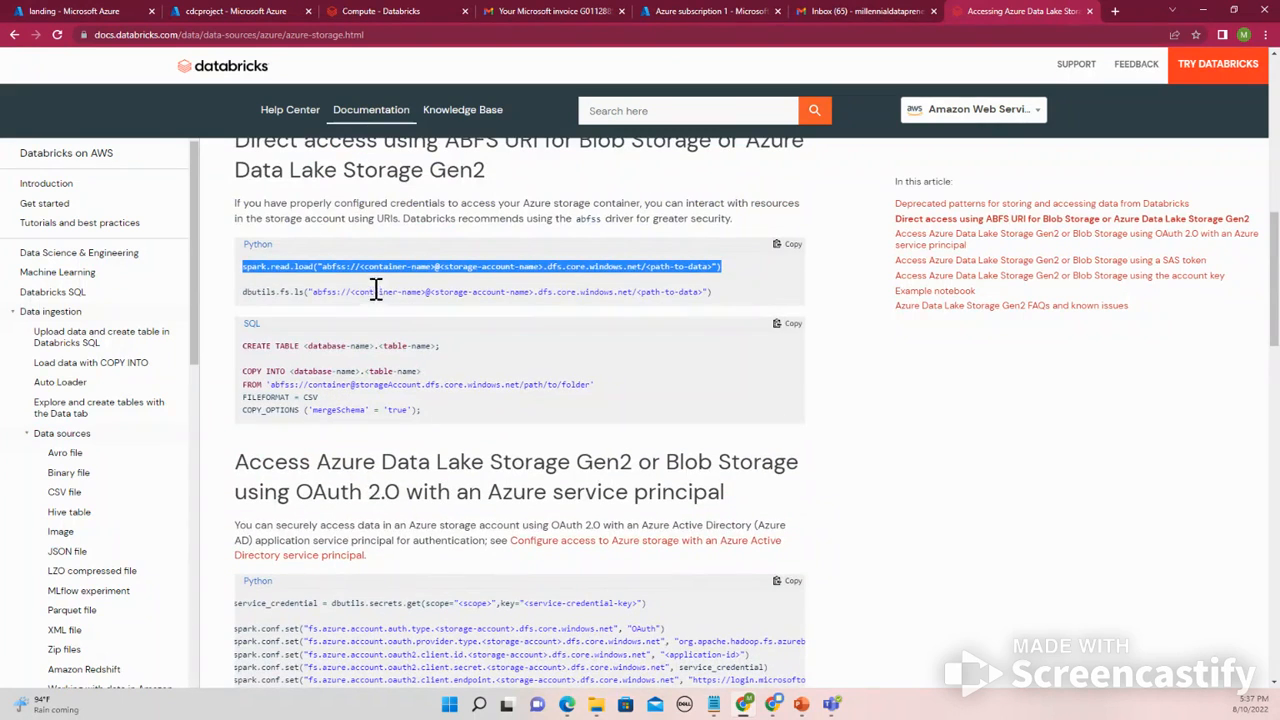
{"action": "left_click", "coordinate": [717, 295]}
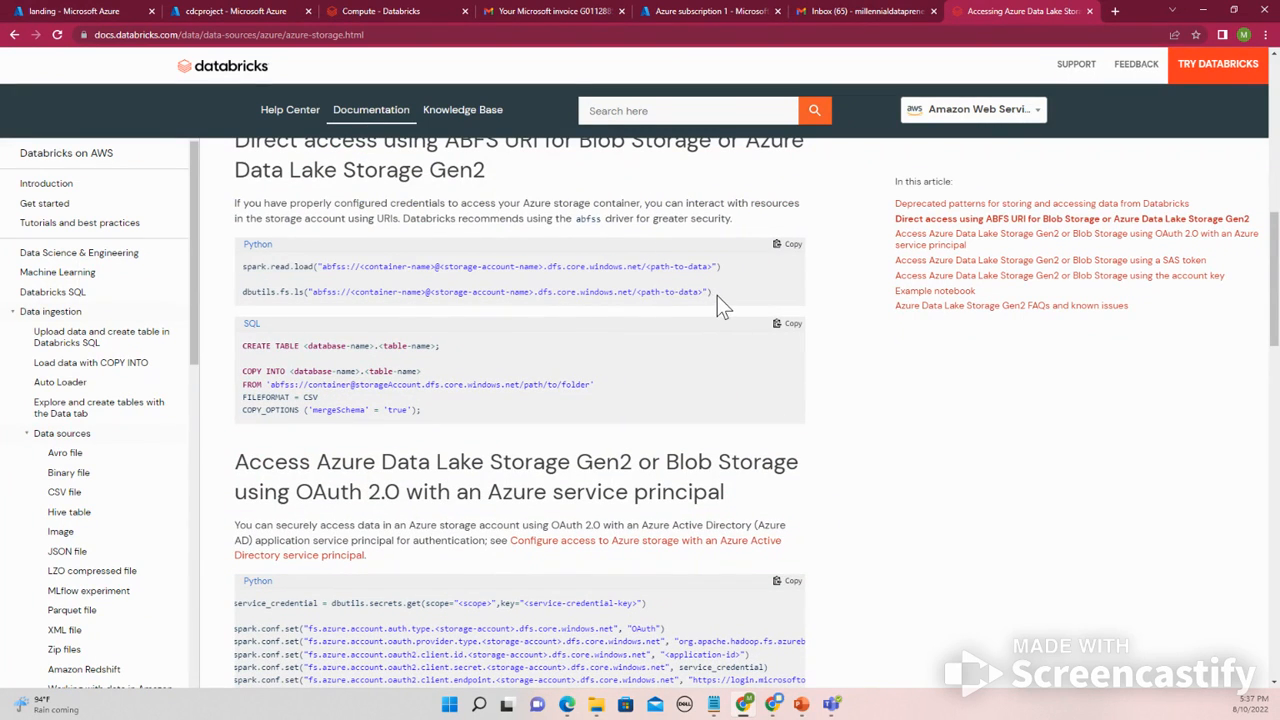
{"action": "left_click_drag", "start_coordinate": [712, 292], "coordinate": [285, 296]}
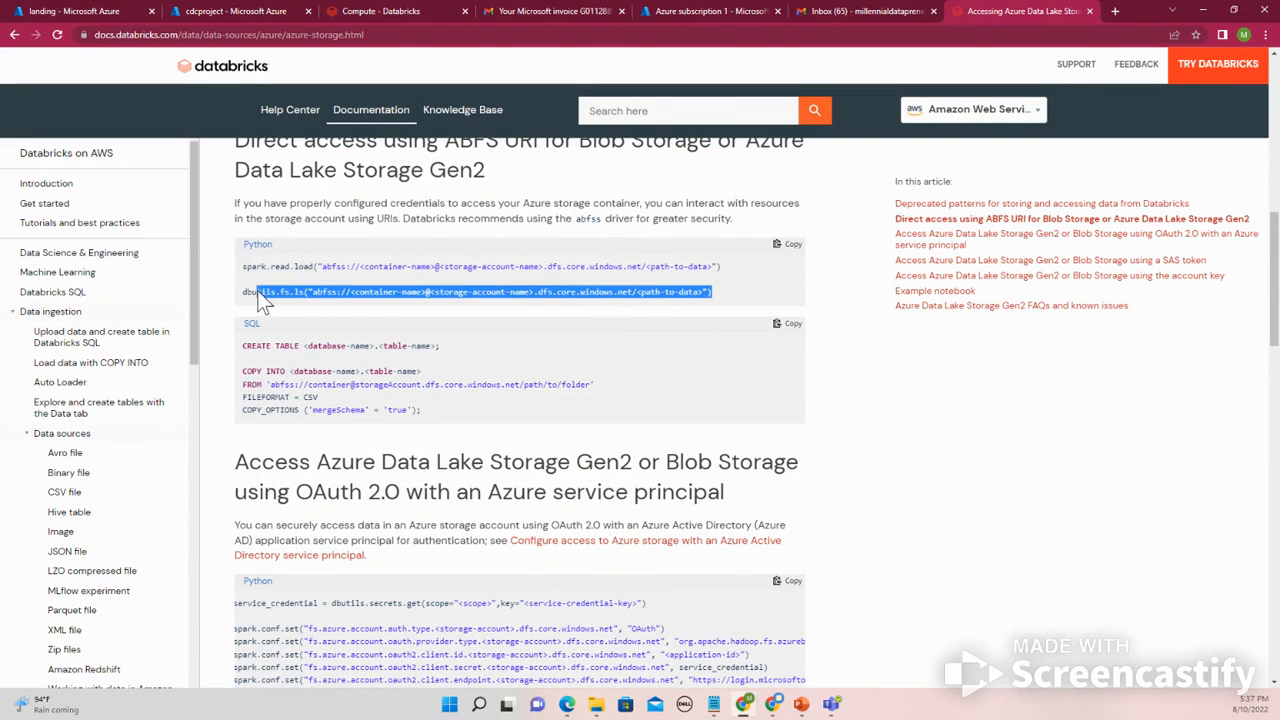
{"action": "right_click", "coordinate": [279, 293]}
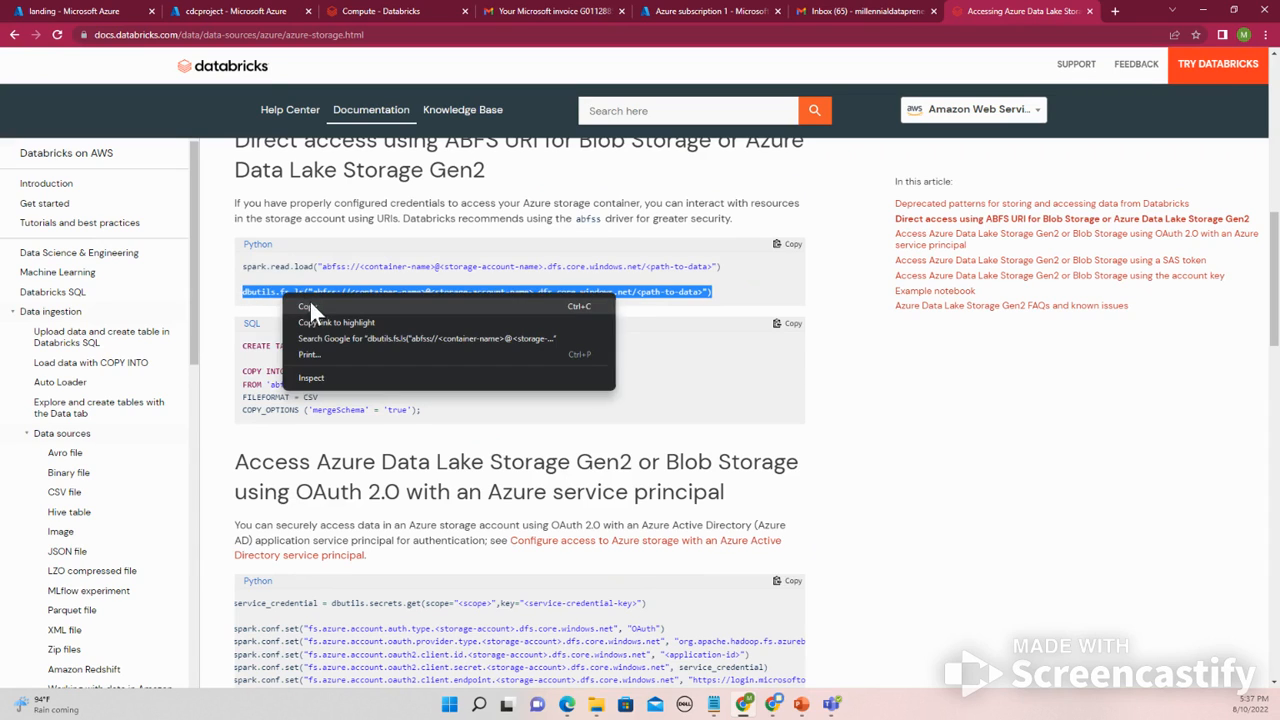
{"action": "left_click", "coordinate": [312, 304]}
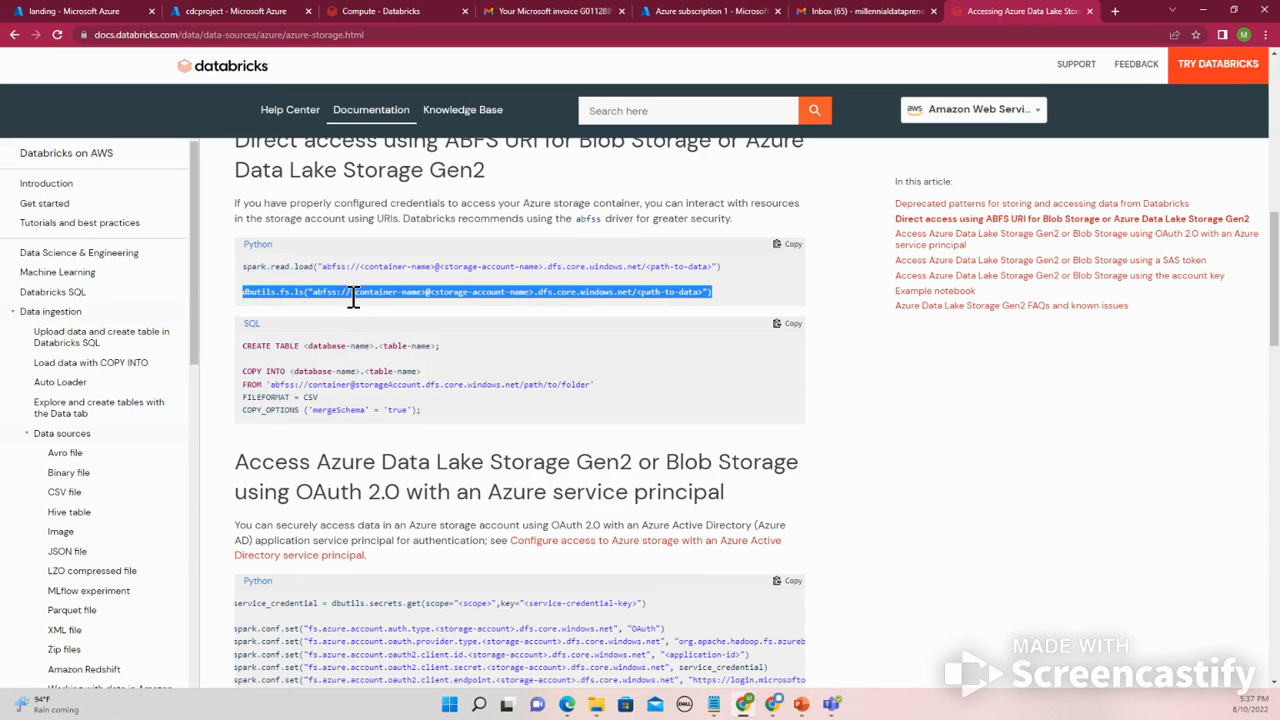
- In the Databricks workspace, create a Python notebook named Config_cluster on Millennial DataPreneur's Cluster
{"action": "left_click", "coordinate": [409, 11]}
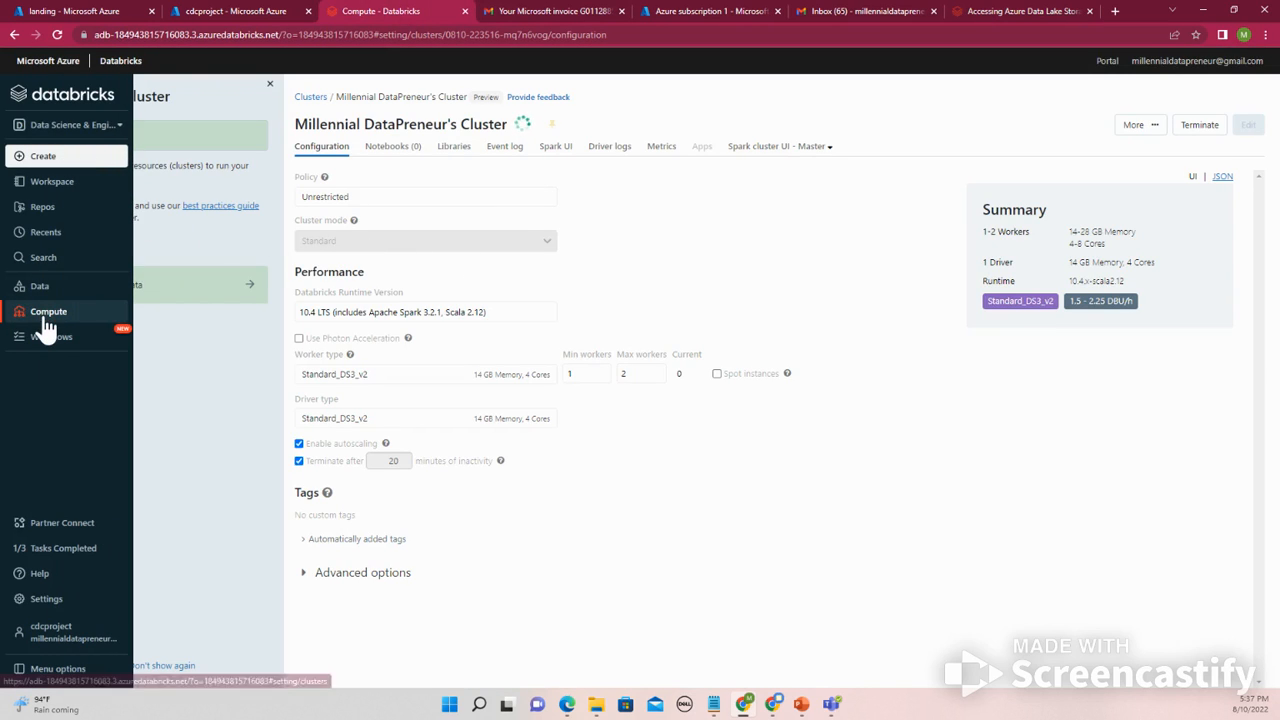
{"action": "left_click", "coordinate": [45, 324]}
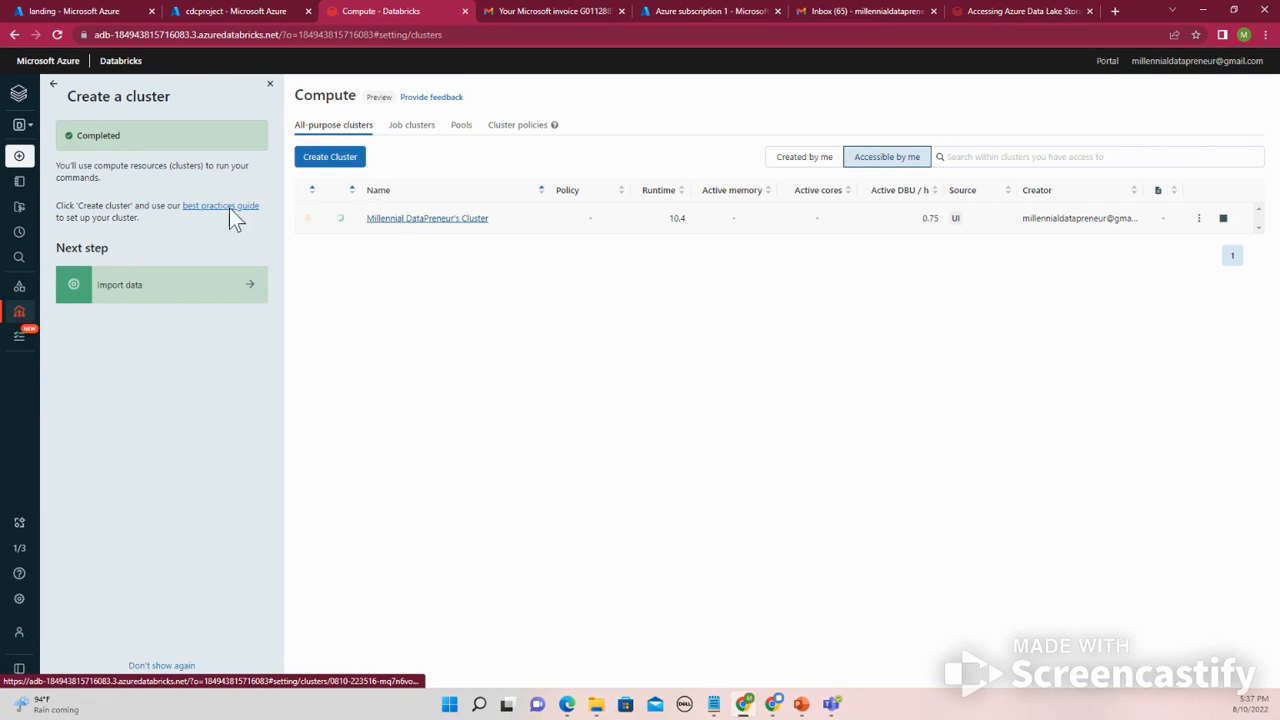
{"action": "mouse_move", "coordinate": [23, 214]}
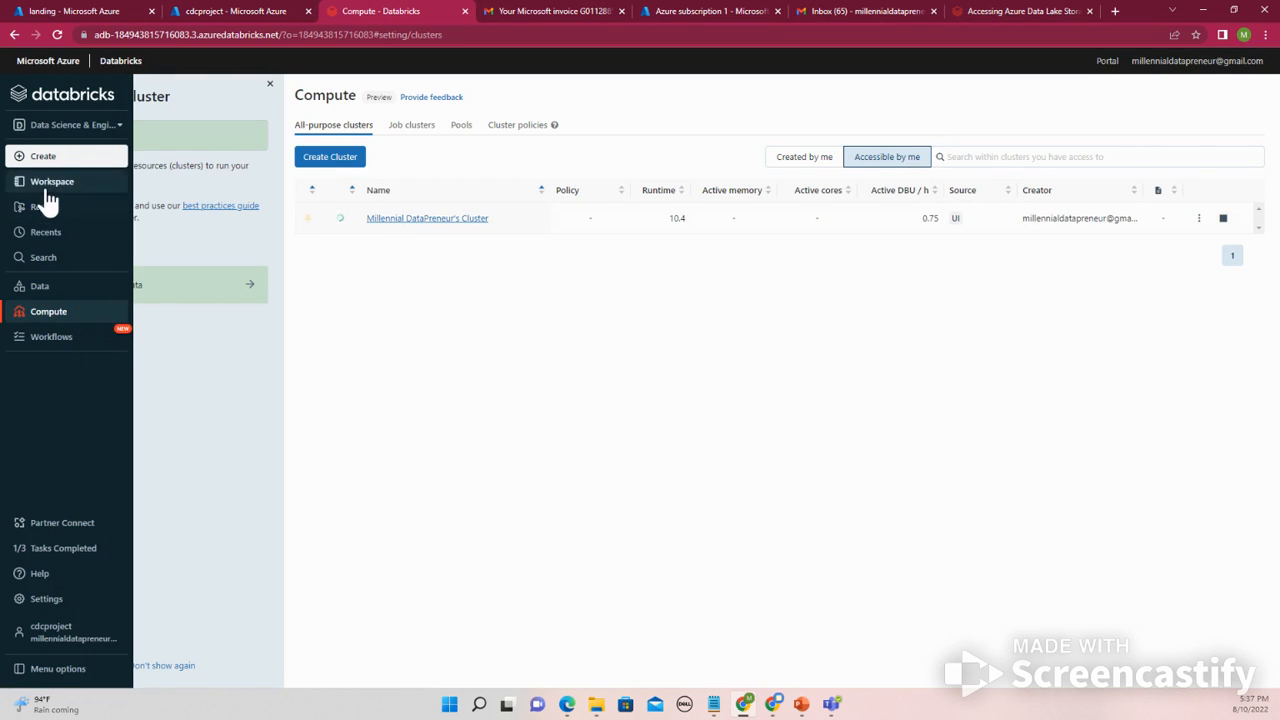
{"action": "left_click", "coordinate": [48, 188]}
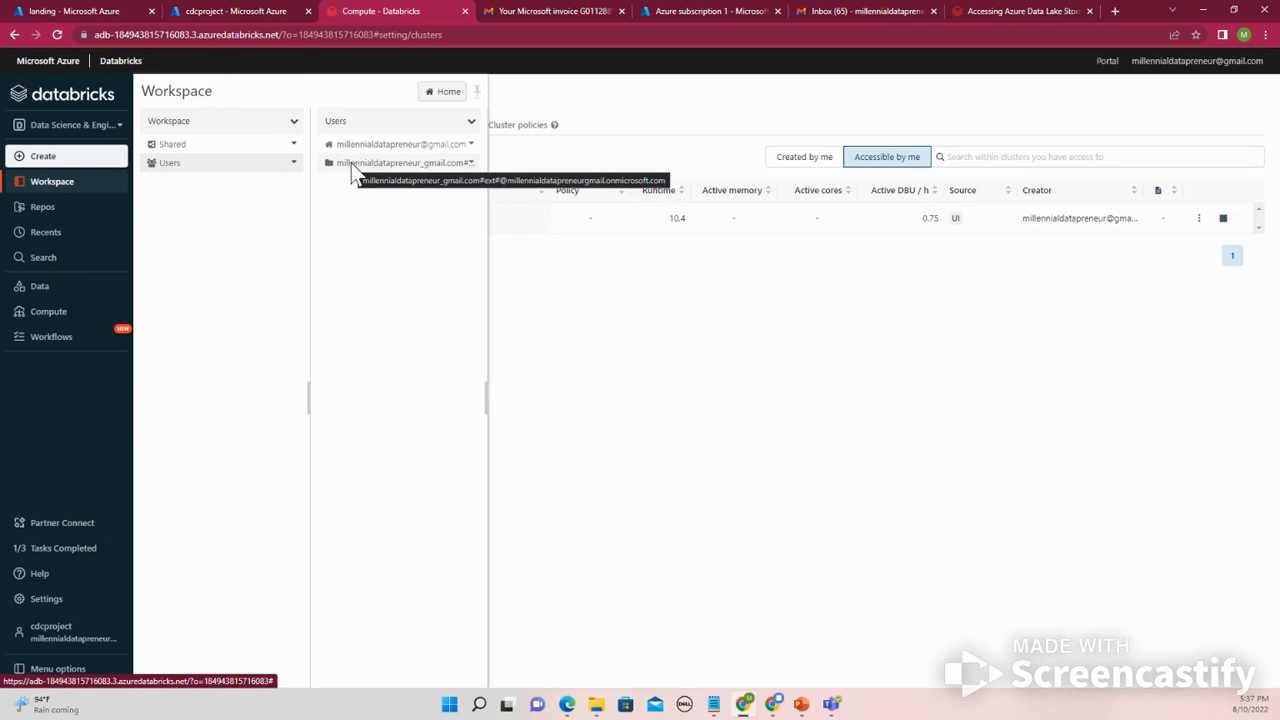
{"action": "right_click", "coordinate": [220, 205]}
{"action": "mouse_move", "coordinate": [245, 219]}
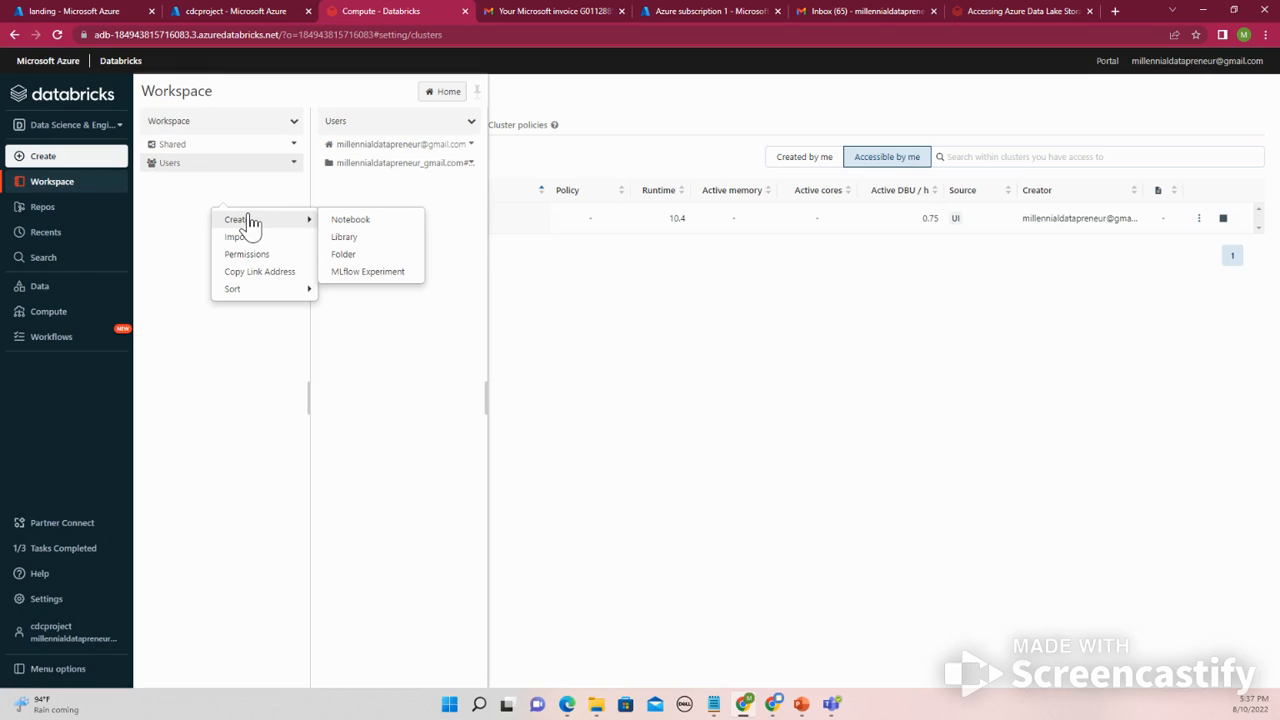
{"action": "left_click", "coordinate": [345, 221]}
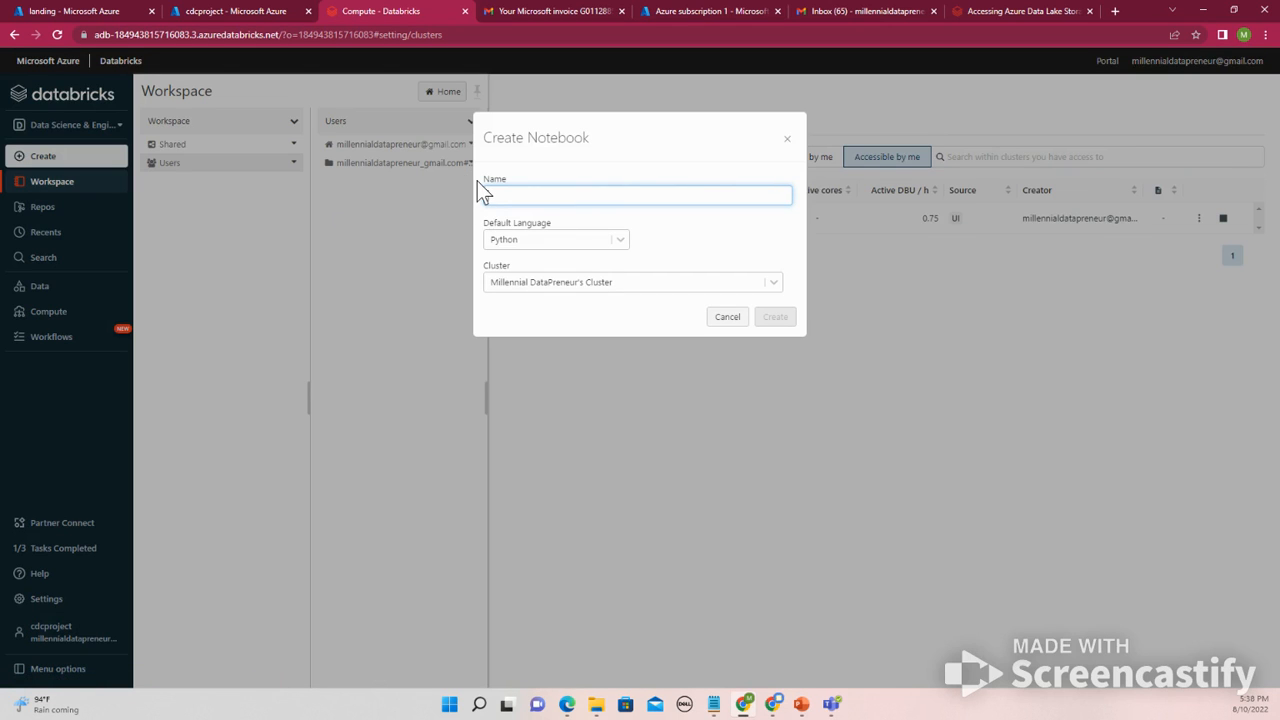
{"action": "type", "text": "s"}
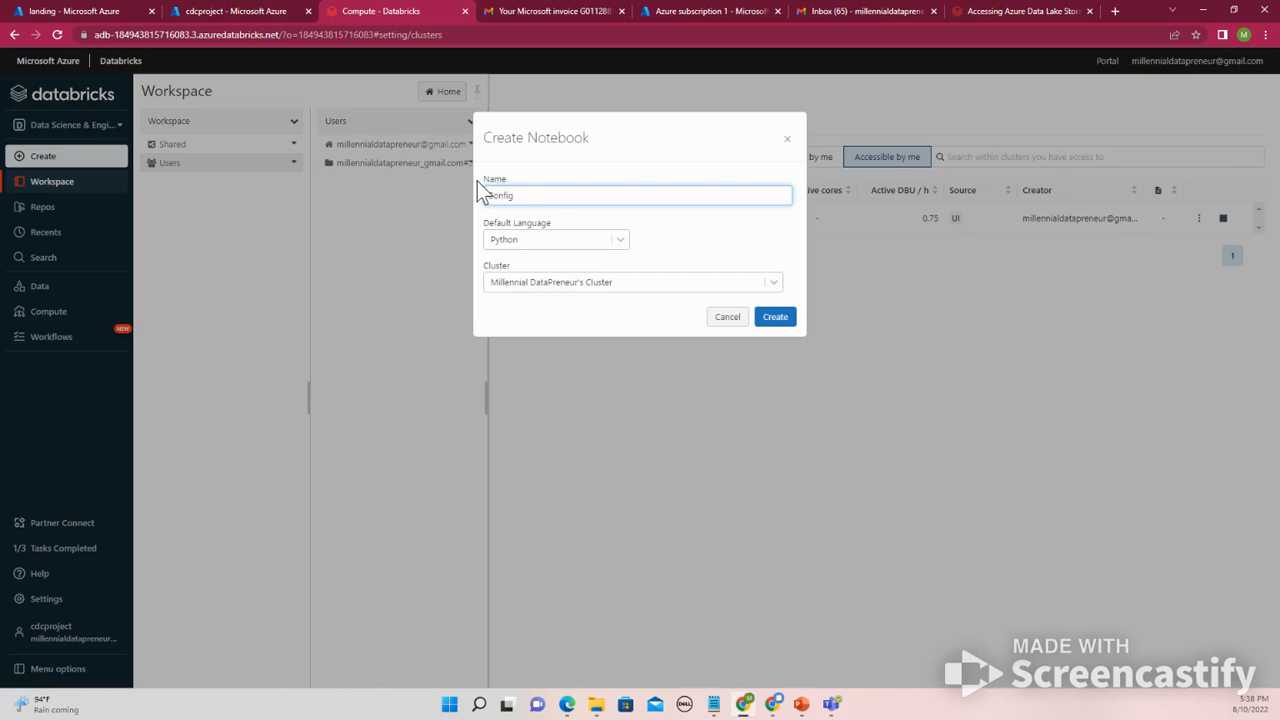
{"action": "type", "text": "onfig_cluster"}
{"action": "left_click", "coordinate": [775, 316]}
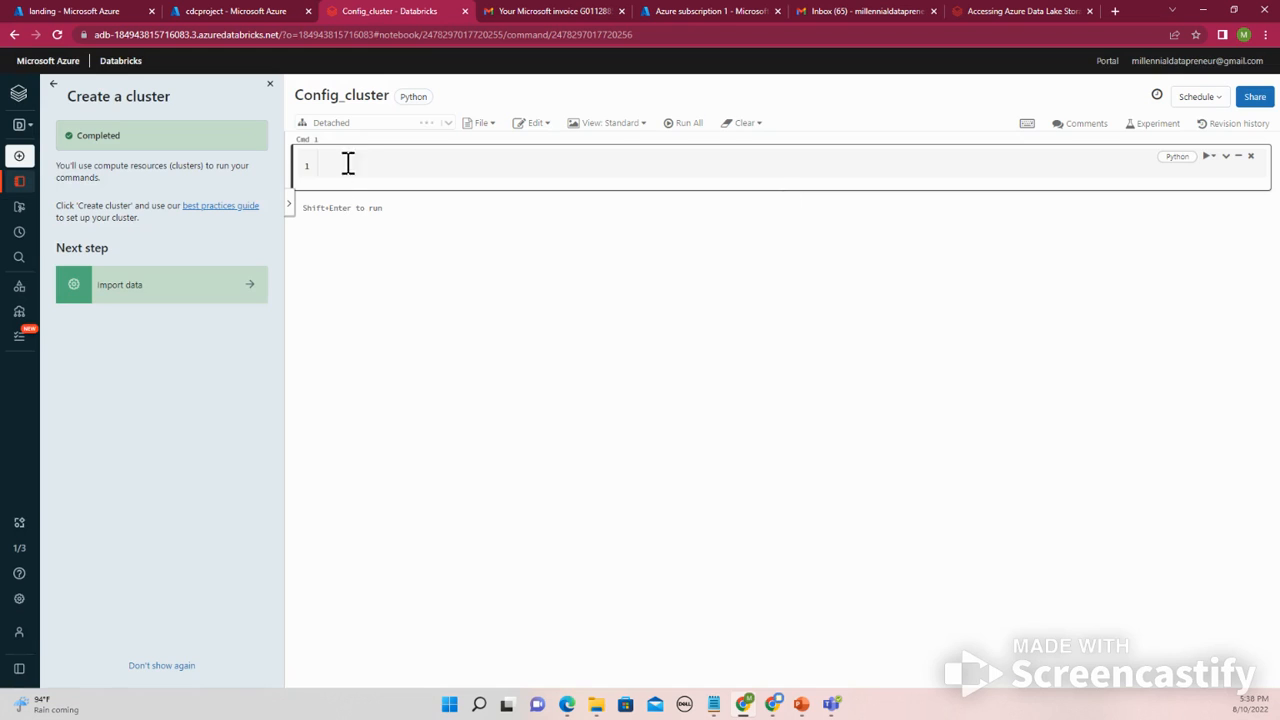
- Paste the copied dbutils.fs.ls command into the notebook's first cell
{"action": "mouse_move", "coordinate": [397, 127]}
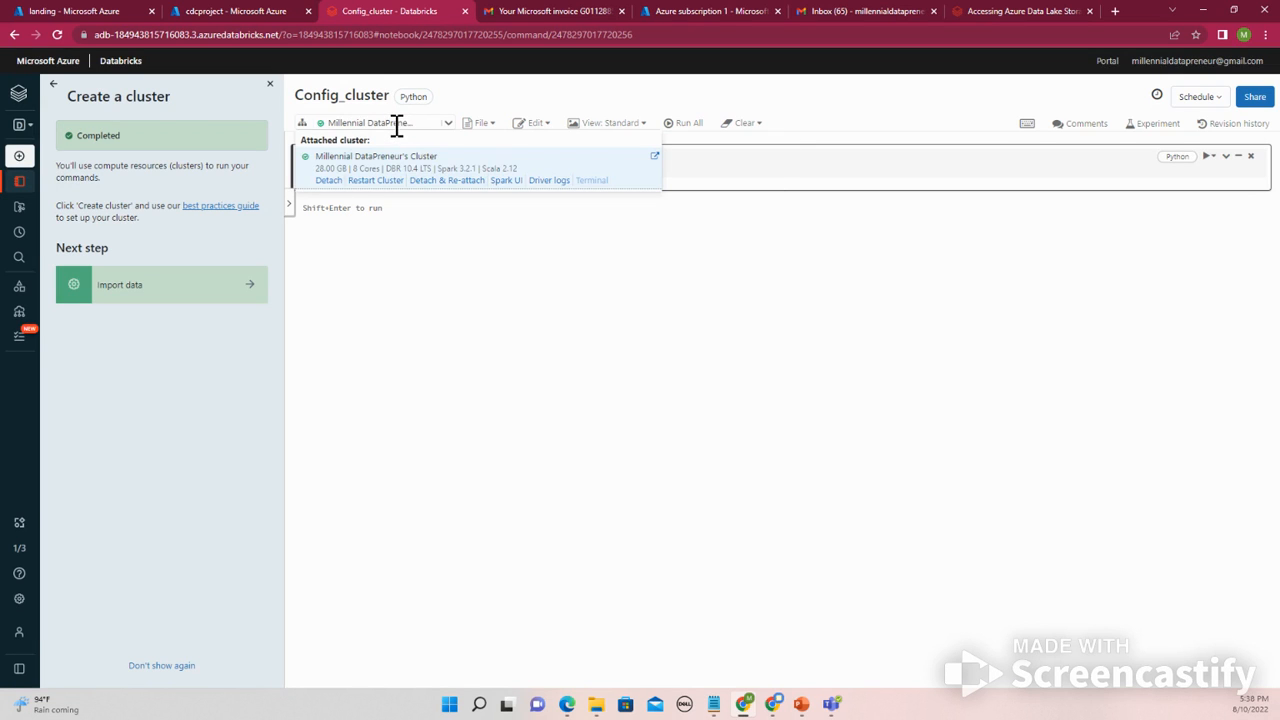
{"action": "left_click", "coordinate": [366, 166]}
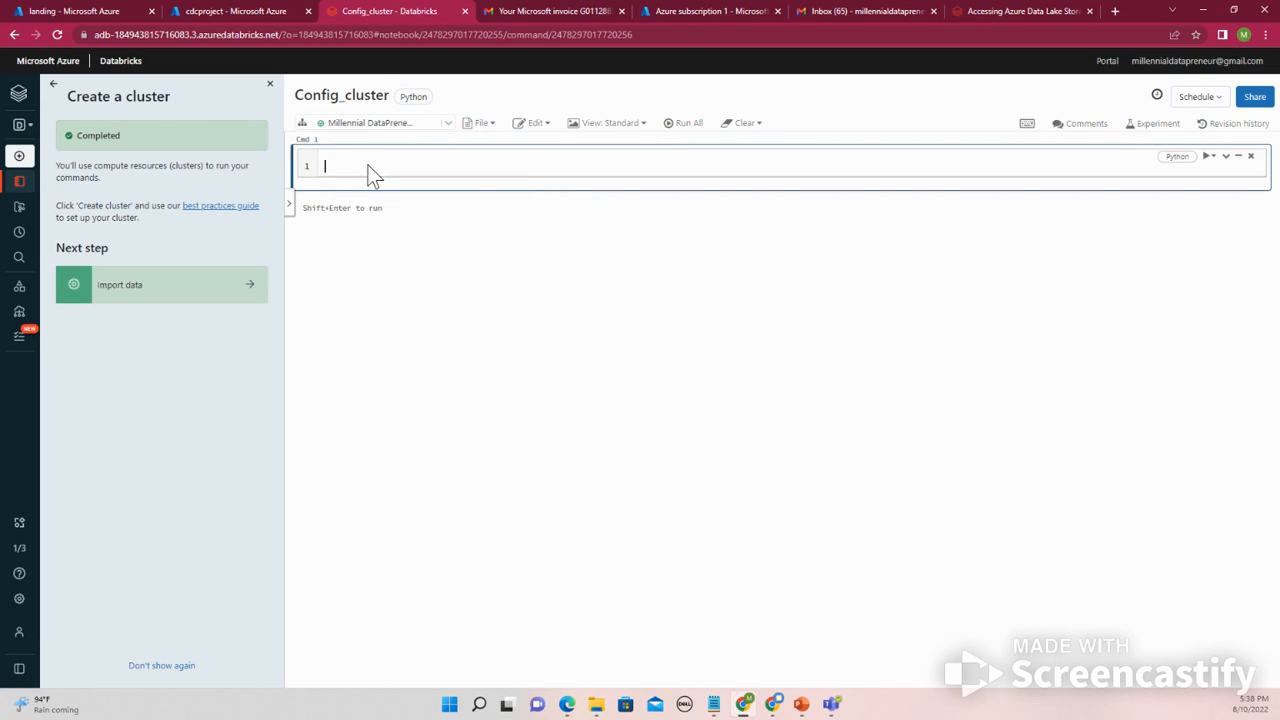
{"action": "right_click", "coordinate": [368, 166]}
{"action": "left_click", "coordinate": [406, 268]}
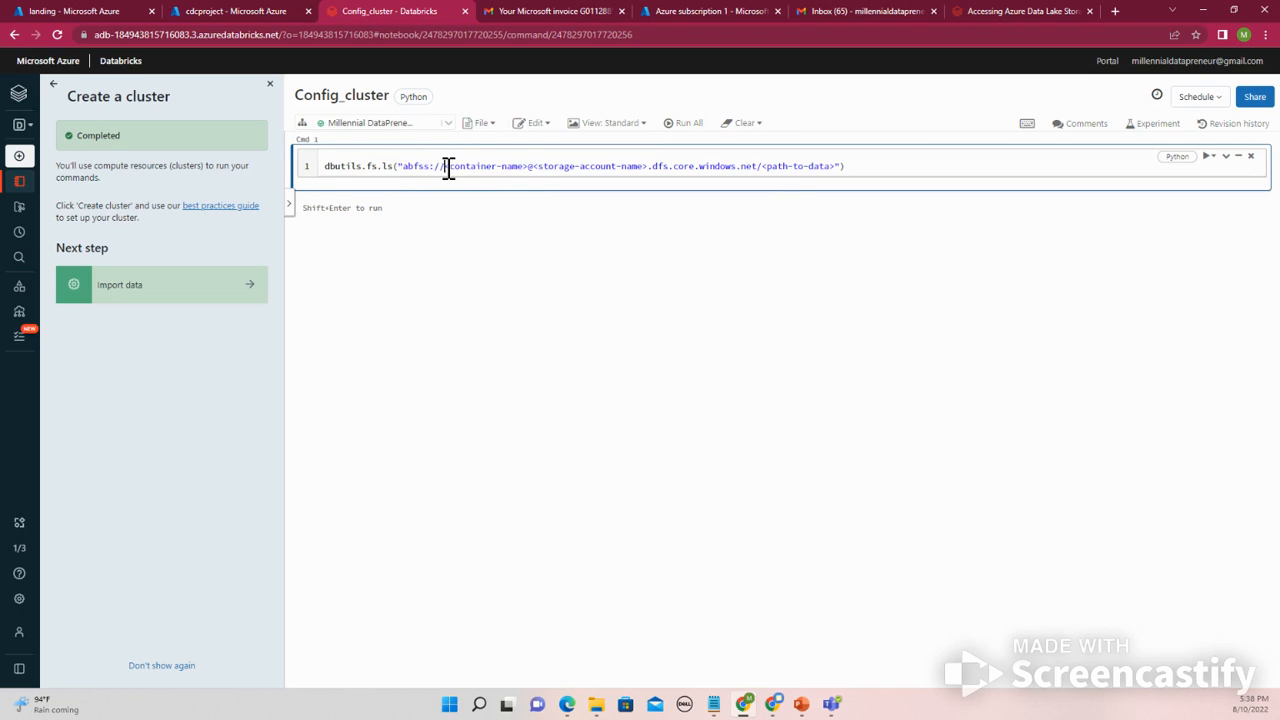
- Copy the container name landing from the storage account's container list in the Azure portal
{"action": "left_click_drag", "start_coordinate": [446, 166], "coordinate": [521, 167]}
{"action": "left_click", "coordinate": [227, 12]}
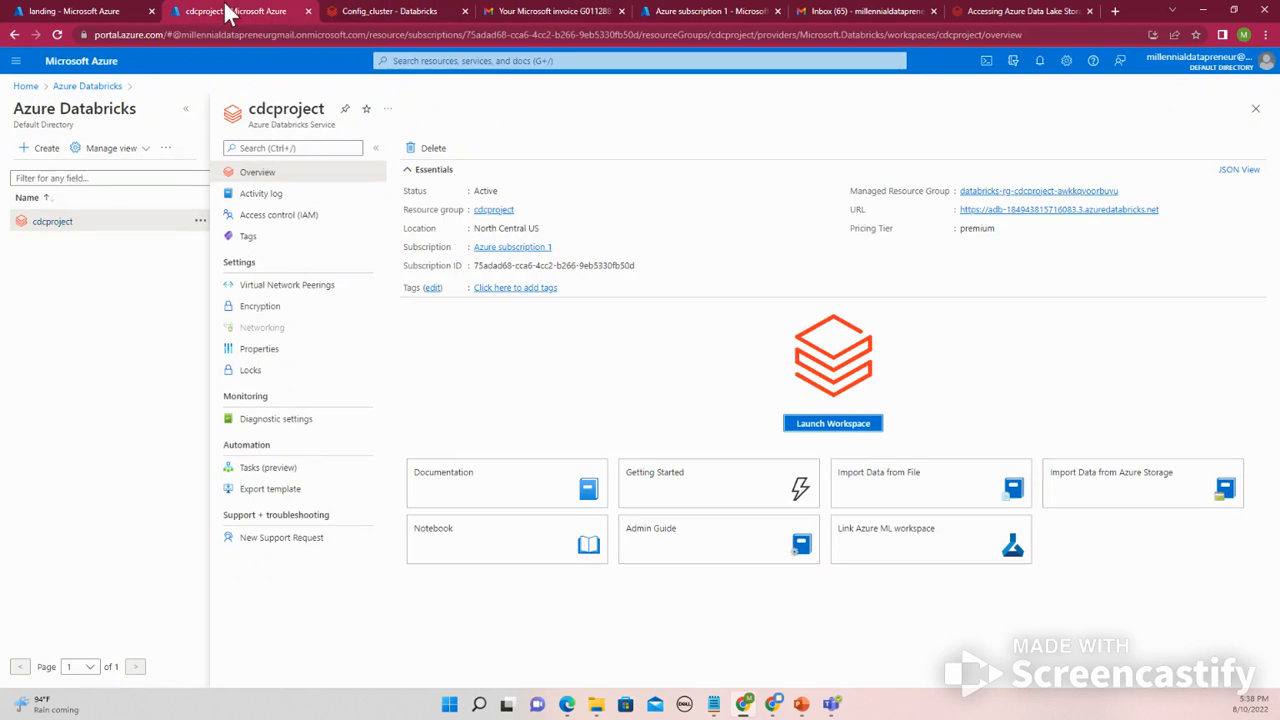
{"action": "left_click", "coordinate": [80, 12]}
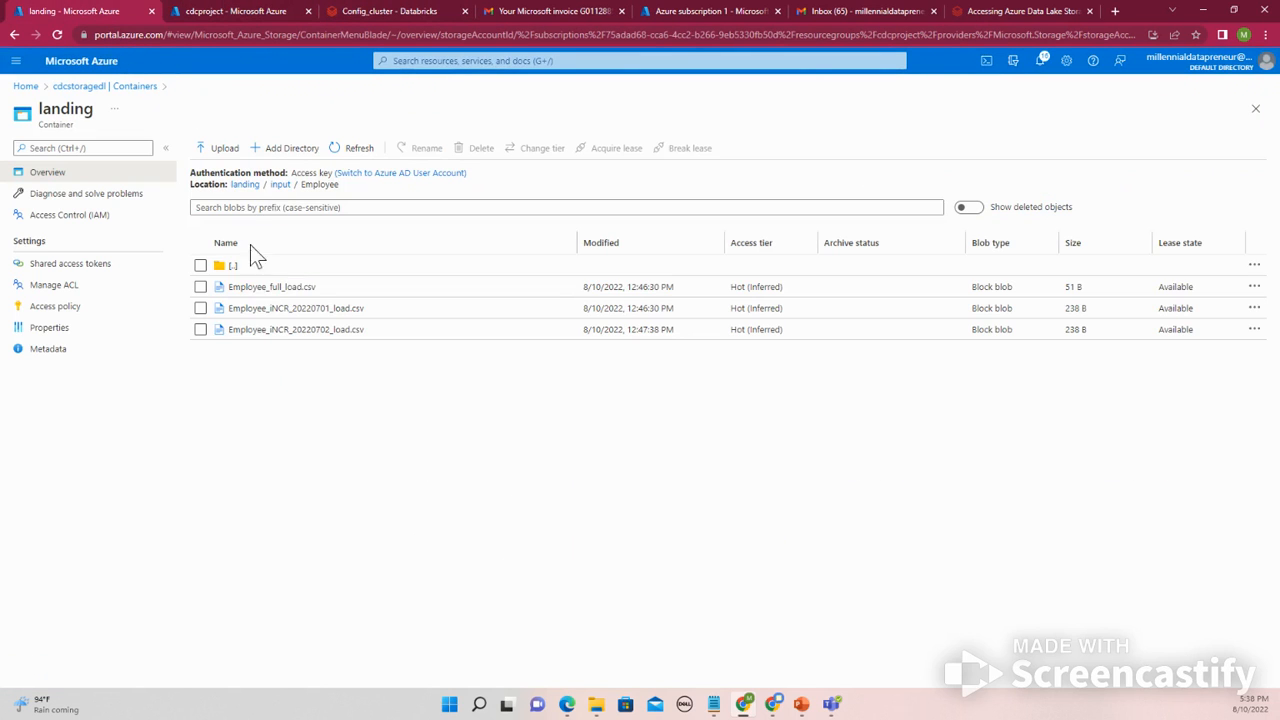
{"action": "left_click", "coordinate": [113, 88]}
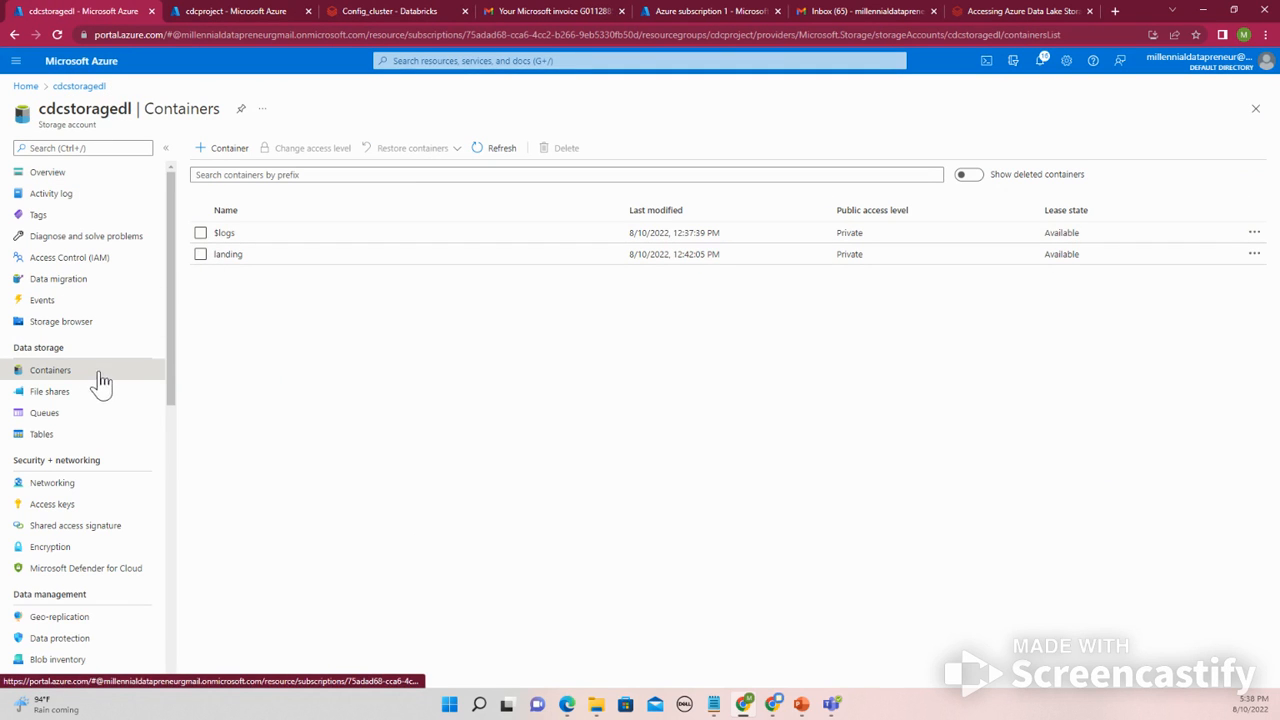
{"action": "left_click_drag", "start_coordinate": [248, 260], "coordinate": [212, 265]}
{"action": "right_click", "coordinate": [241, 258]}
{"action": "left_click", "coordinate": [262, 263]}
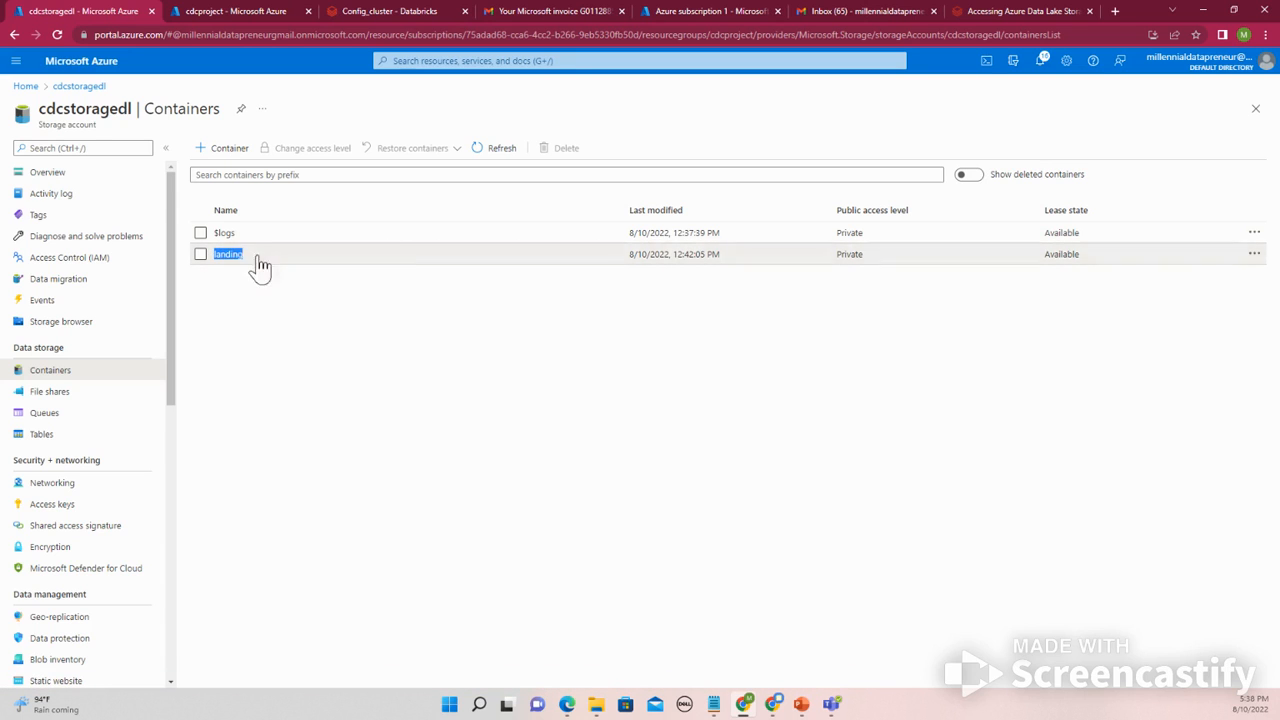
- Replace the <container-name> placeholder in the abfss path with the copied container name landing
{"action": "left_click", "coordinate": [385, 11]}
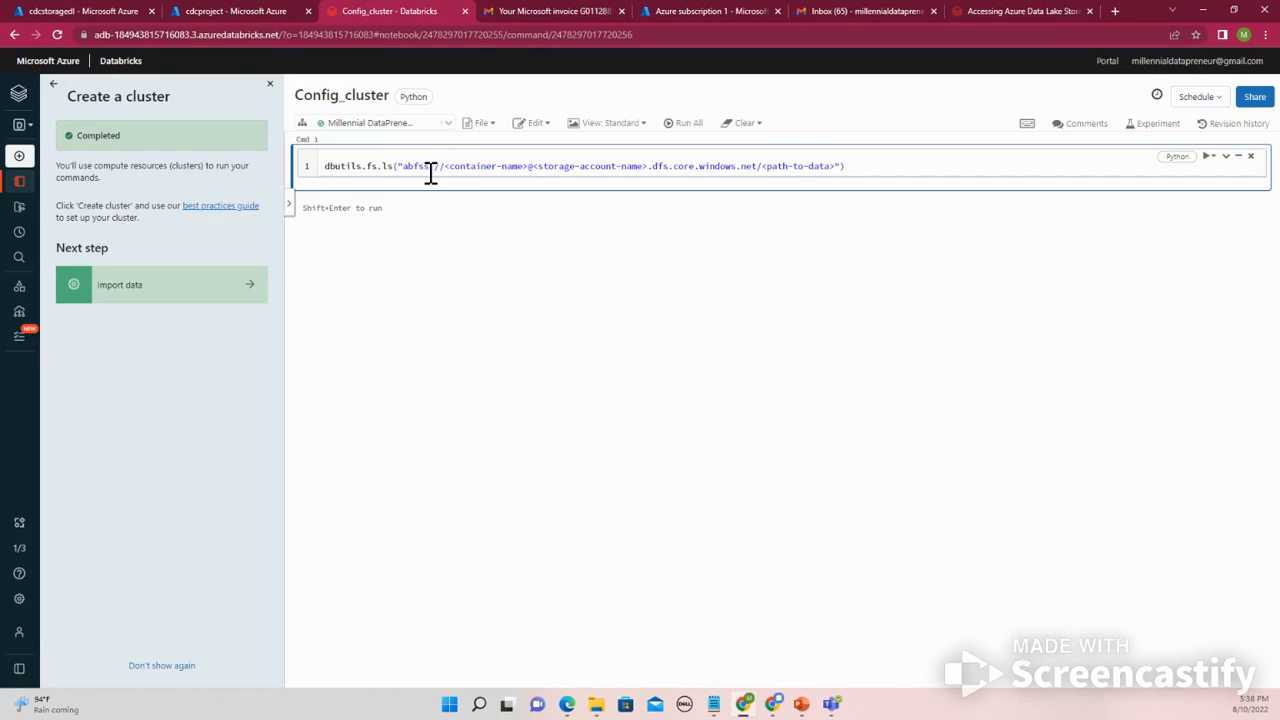
{"action": "left_click_drag", "start_coordinate": [443, 166], "coordinate": [527, 166]}
{"action": "right_click", "coordinate": [514, 169]}
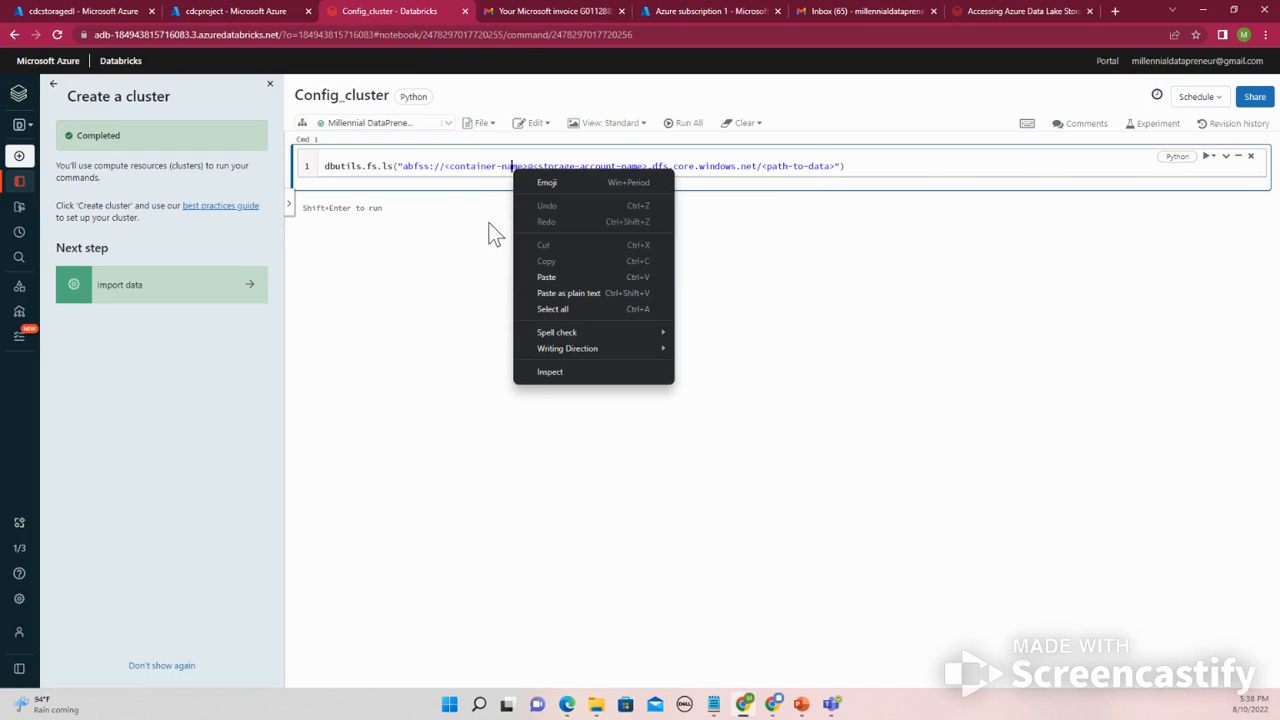
{"action": "left_click", "coordinate": [447, 167]}
{"action": "left_click_drag", "start_coordinate": [447, 167], "coordinate": [529, 168]}
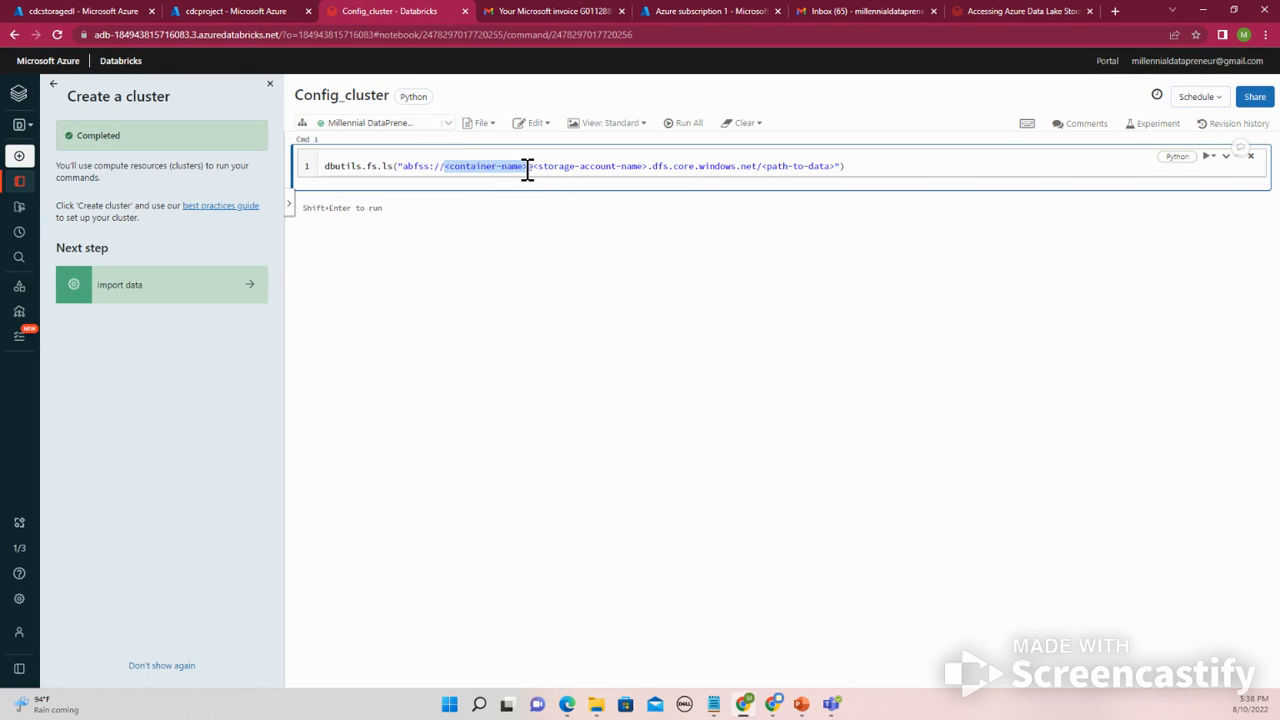
{"action": "key", "text": "ctrl+v"}
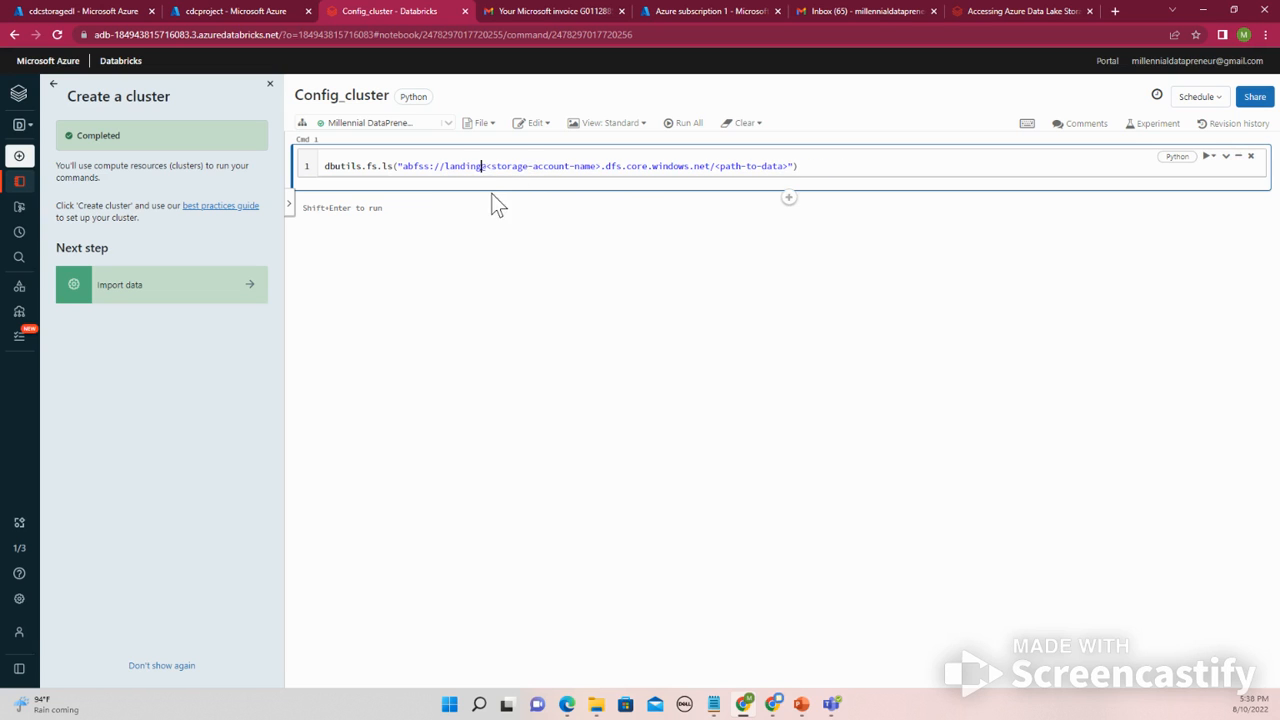
- Replace the <storage-account-name> placeholder with the storage account name cdcstoragedl copied from the portal
{"action": "left_click", "coordinate": [146, 6]}
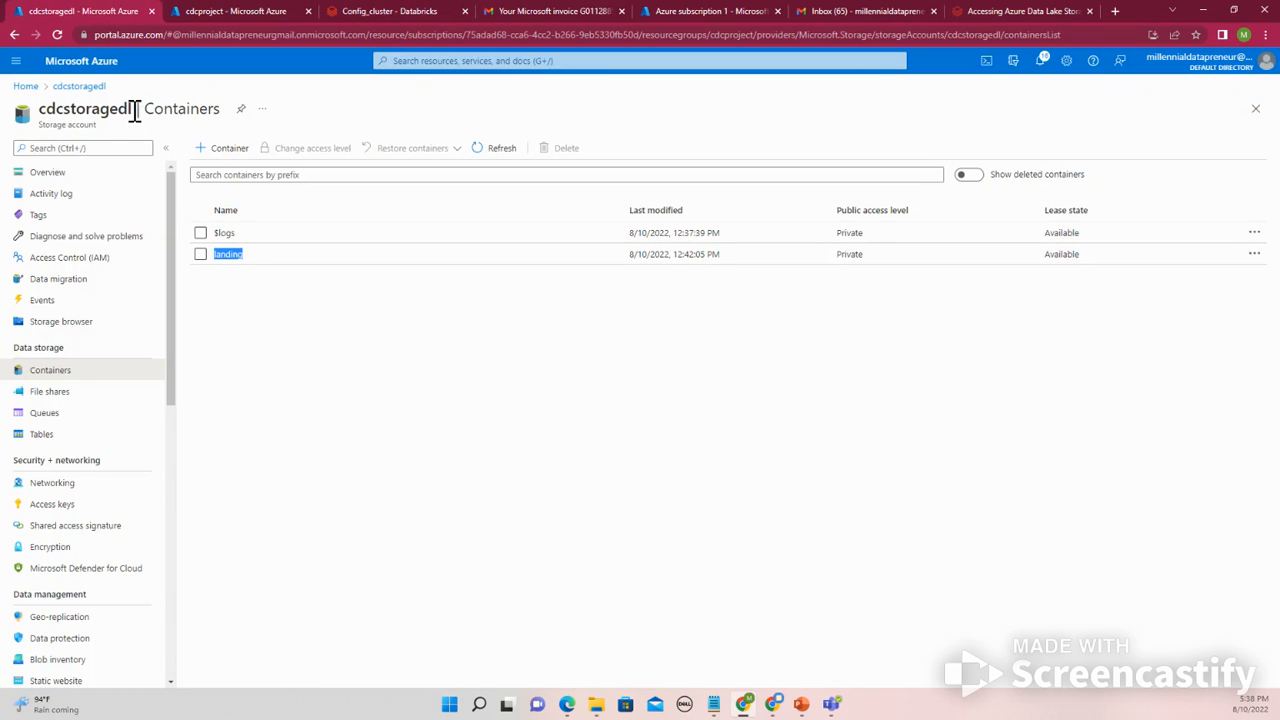
{"action": "left_click_drag", "start_coordinate": [132, 110], "coordinate": [46, 110]}
{"action": "left_click", "coordinate": [415, 9]}
{"action": "left_click", "coordinate": [486, 166]}
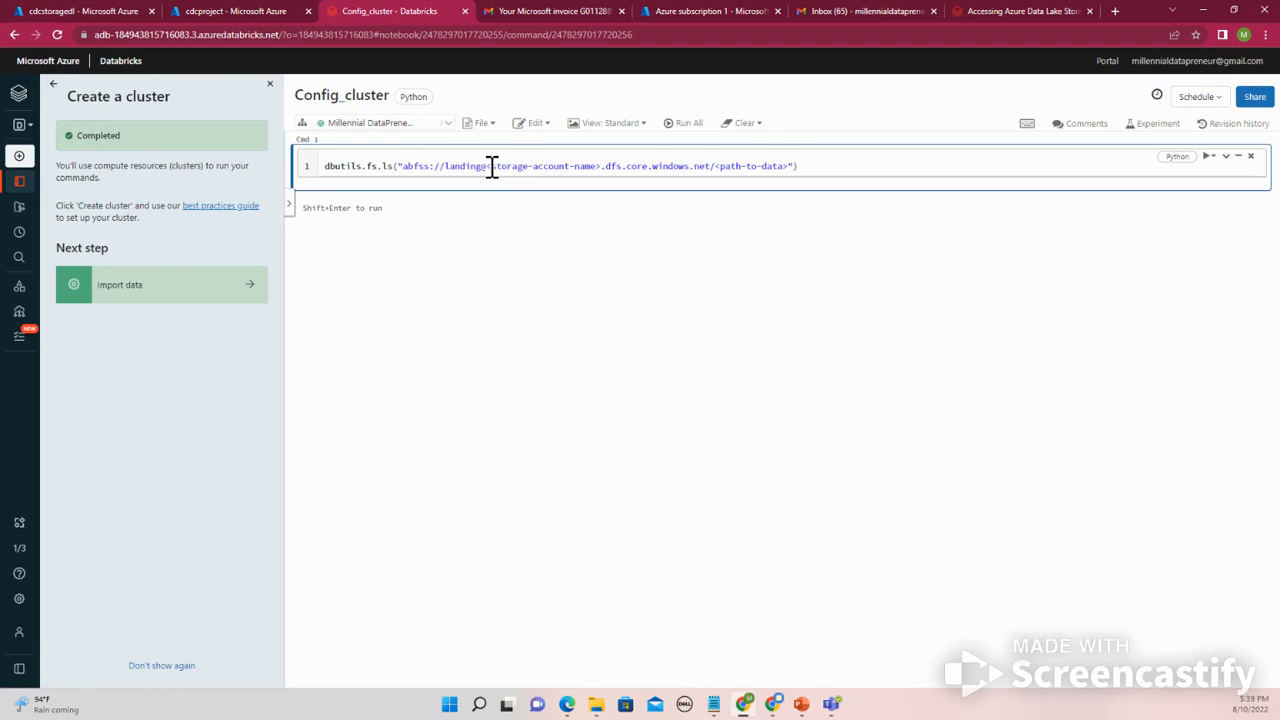
{"action": "left_click_drag", "start_coordinate": [488, 166], "coordinate": [602, 166]}
{"action": "key", "text": "ctrl+v"}
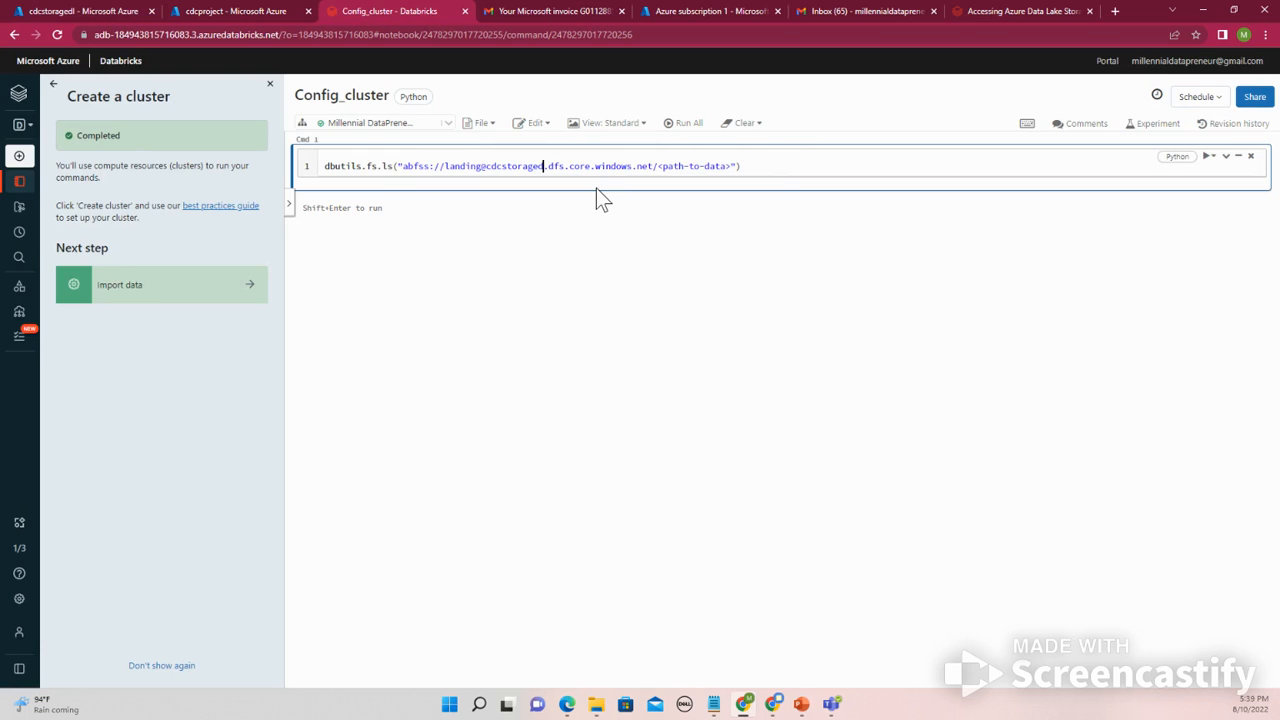
{"action": "left_click", "coordinate": [214, 11]}
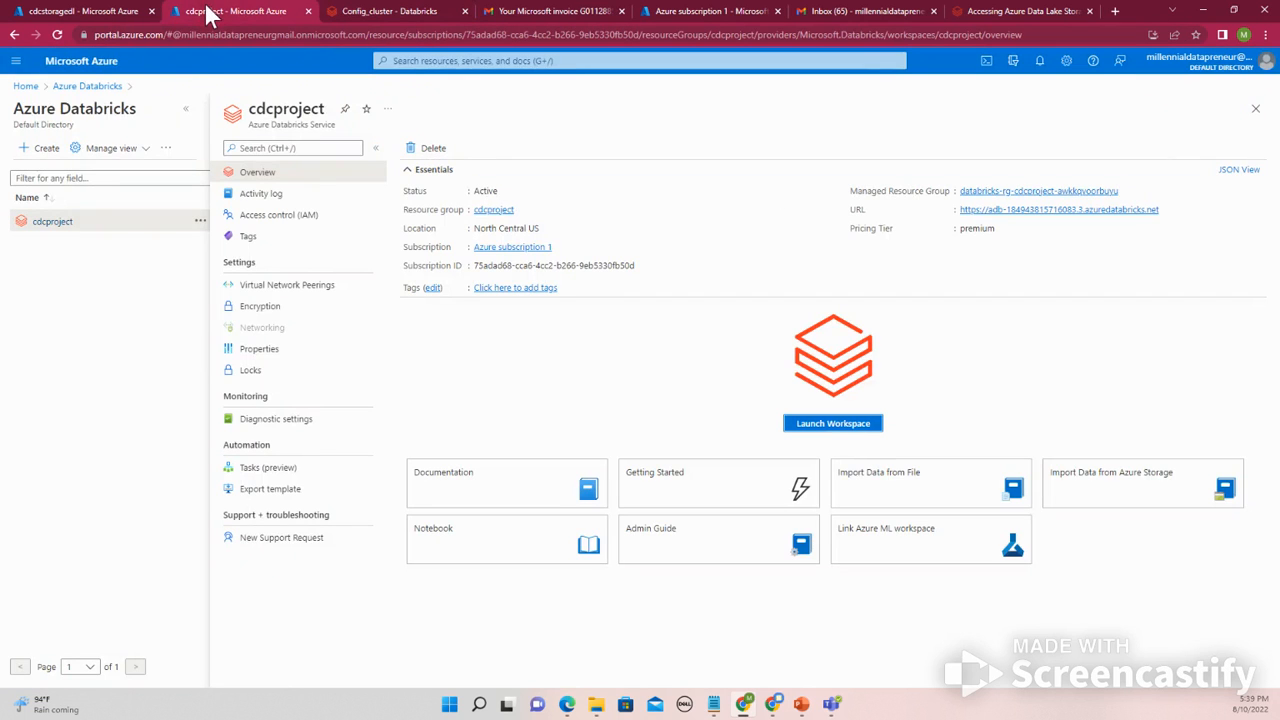
{"action": "left_click", "coordinate": [125, 12]}
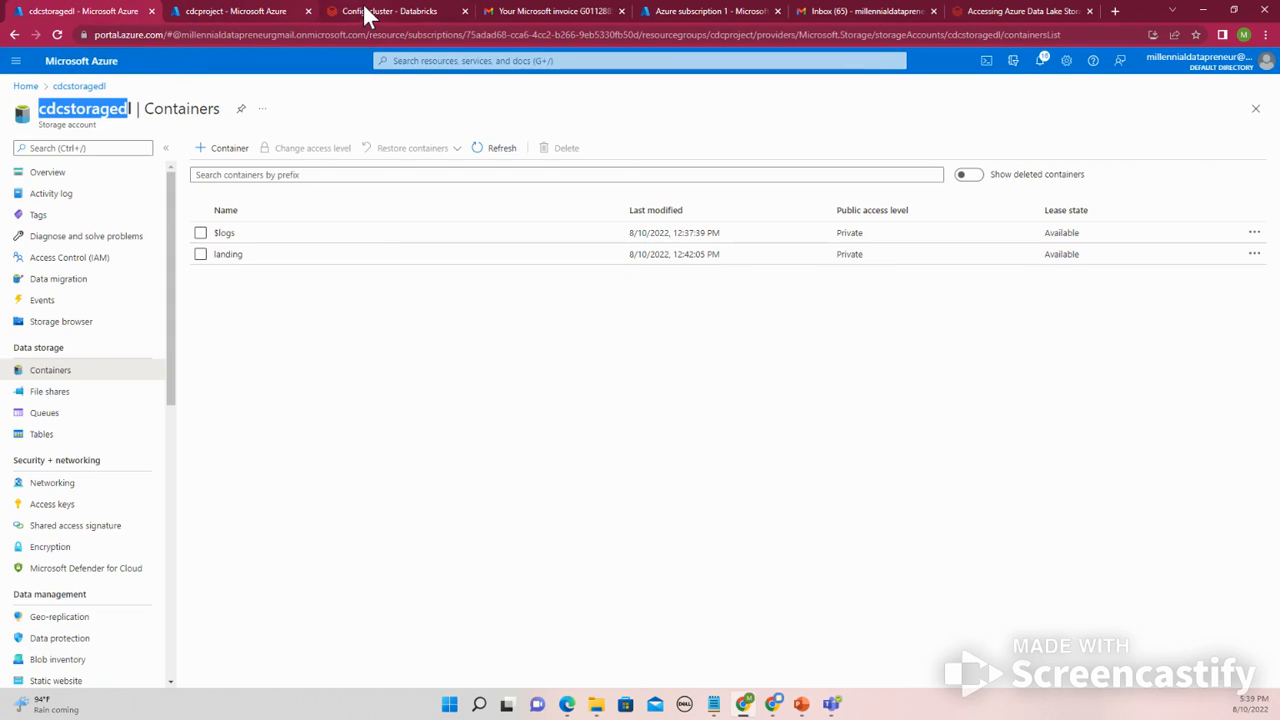
{"action": "left_click", "coordinate": [367, 11]}
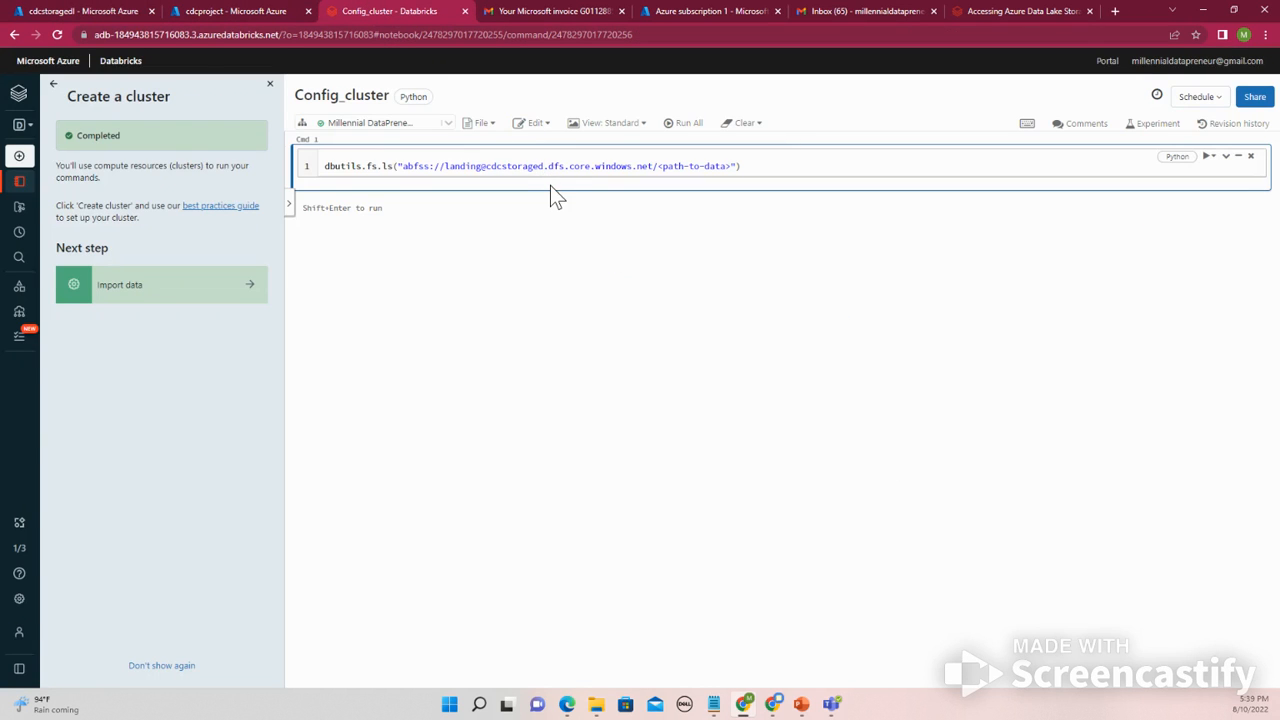
{"action": "type", "text": "l"}
- Replace the <path-to-data> placeholder with the landing container's input folder and run the cell
{"action": "left_click", "coordinate": [80, 11]}
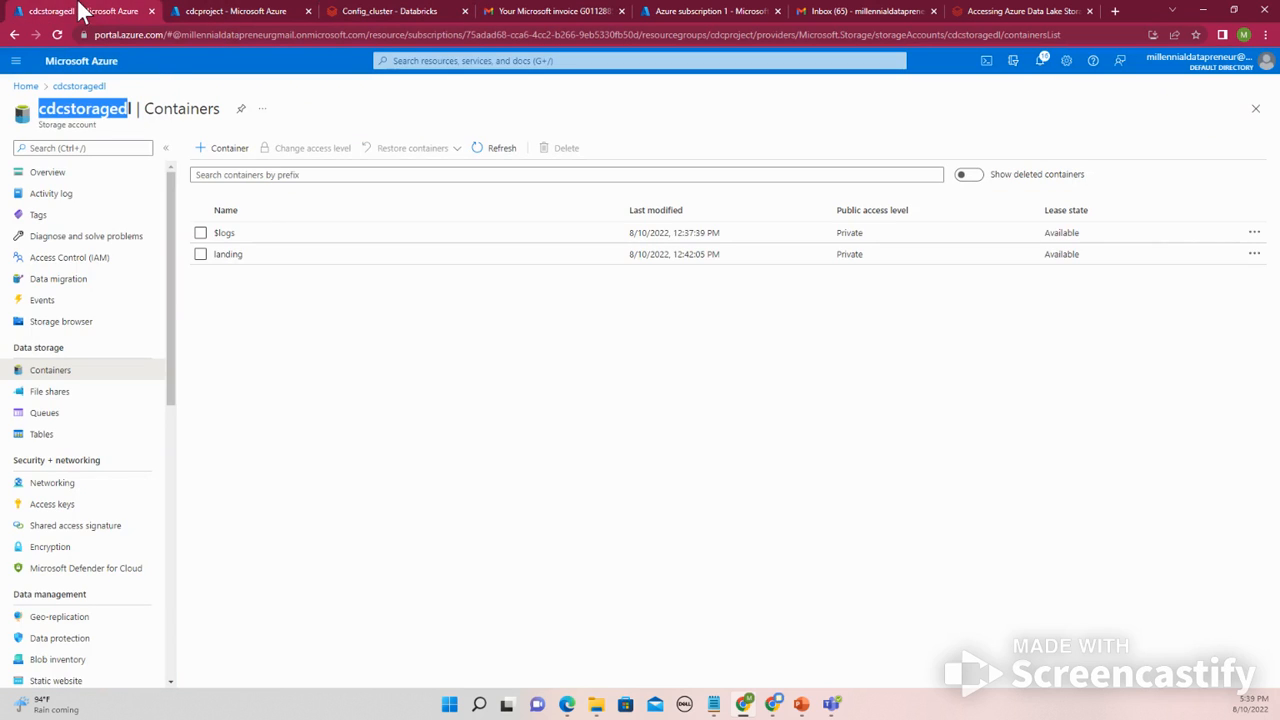
{"action": "left_click", "coordinate": [238, 260]}
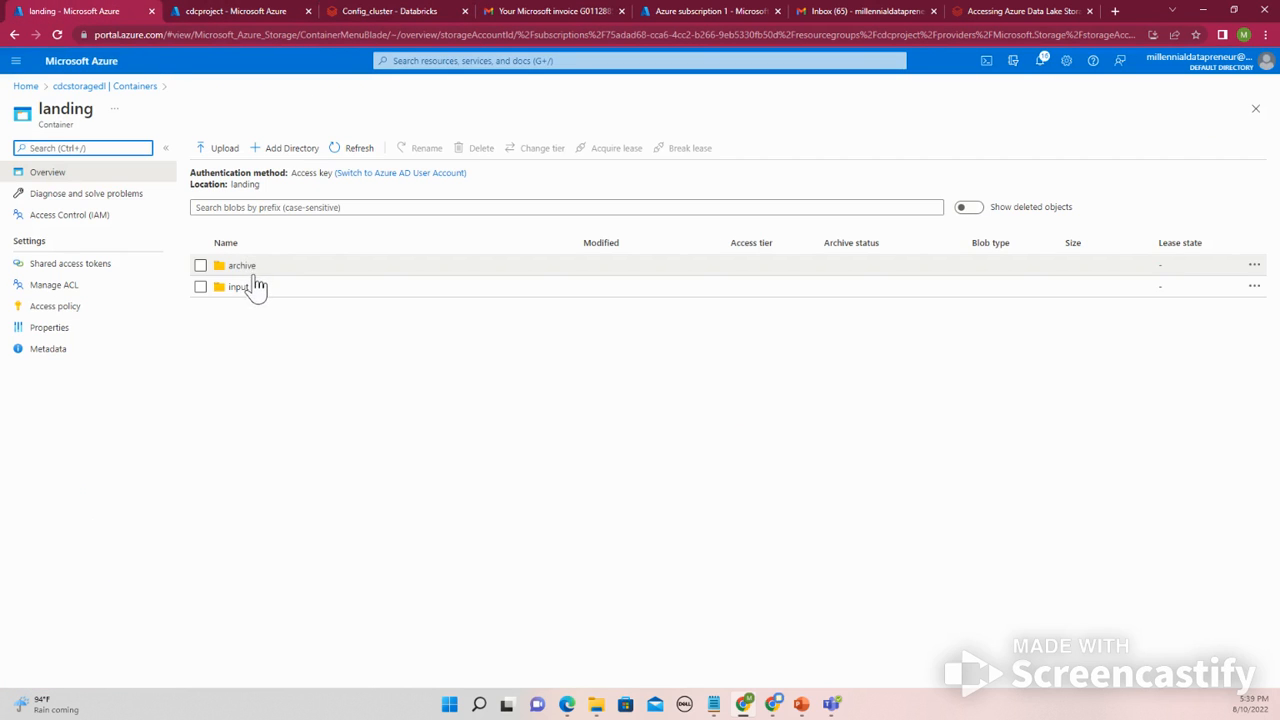
{"action": "left_click_drag", "start_coordinate": [254, 288], "coordinate": [230, 289]}
{"action": "key", "text": "ctrl+c"}
{"action": "left_click", "coordinate": [375, 11]}
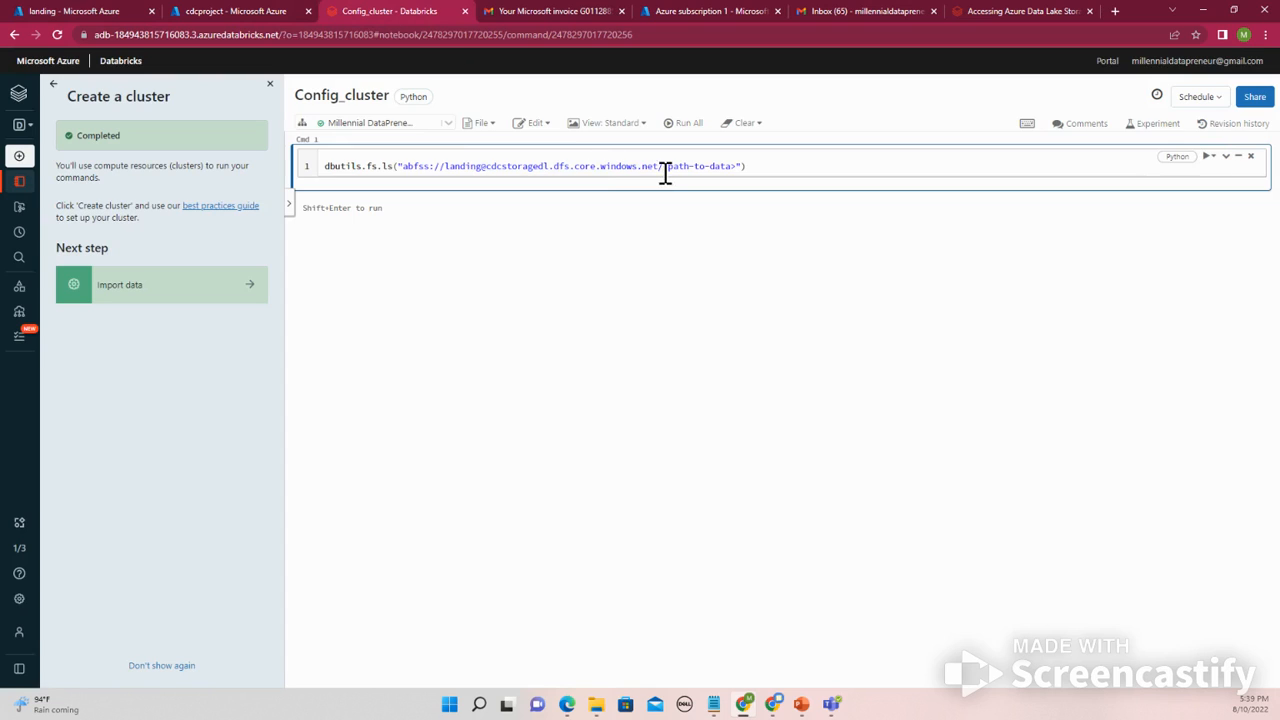
{"action": "left_click_drag", "start_coordinate": [662, 166], "coordinate": [736, 166]}
{"action": "key", "text": "ctrl+v"}
{"action": "key", "text": "shift+Return"}
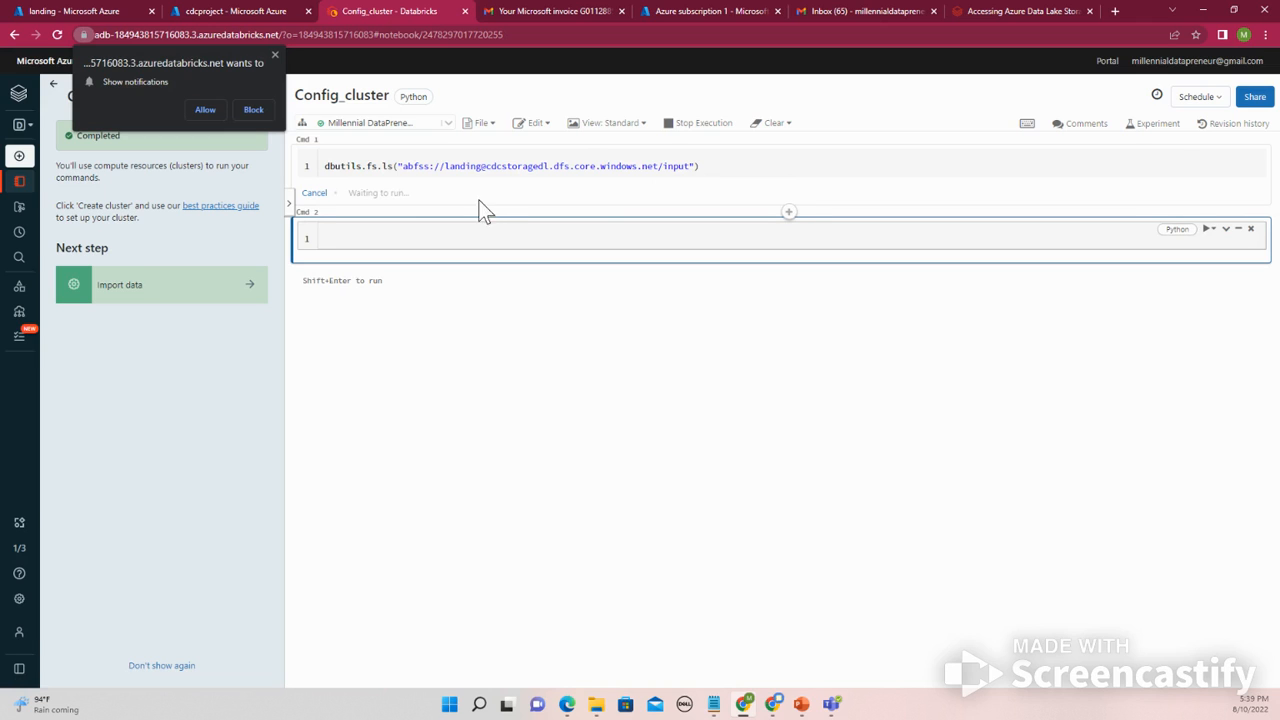
- Expand the full error details of the failed abfss listing cell
{"action": "triple_click", "coordinate": [448, 166]}
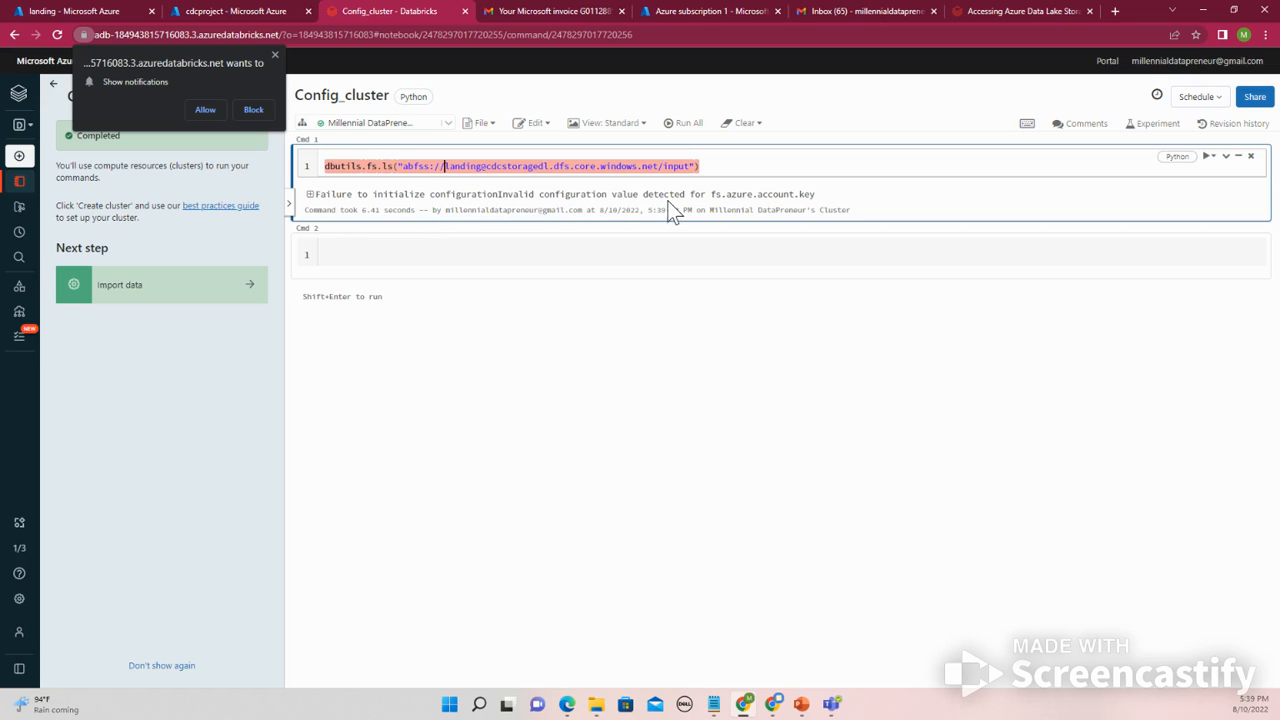
{"action": "left_click", "coordinate": [310, 195]}
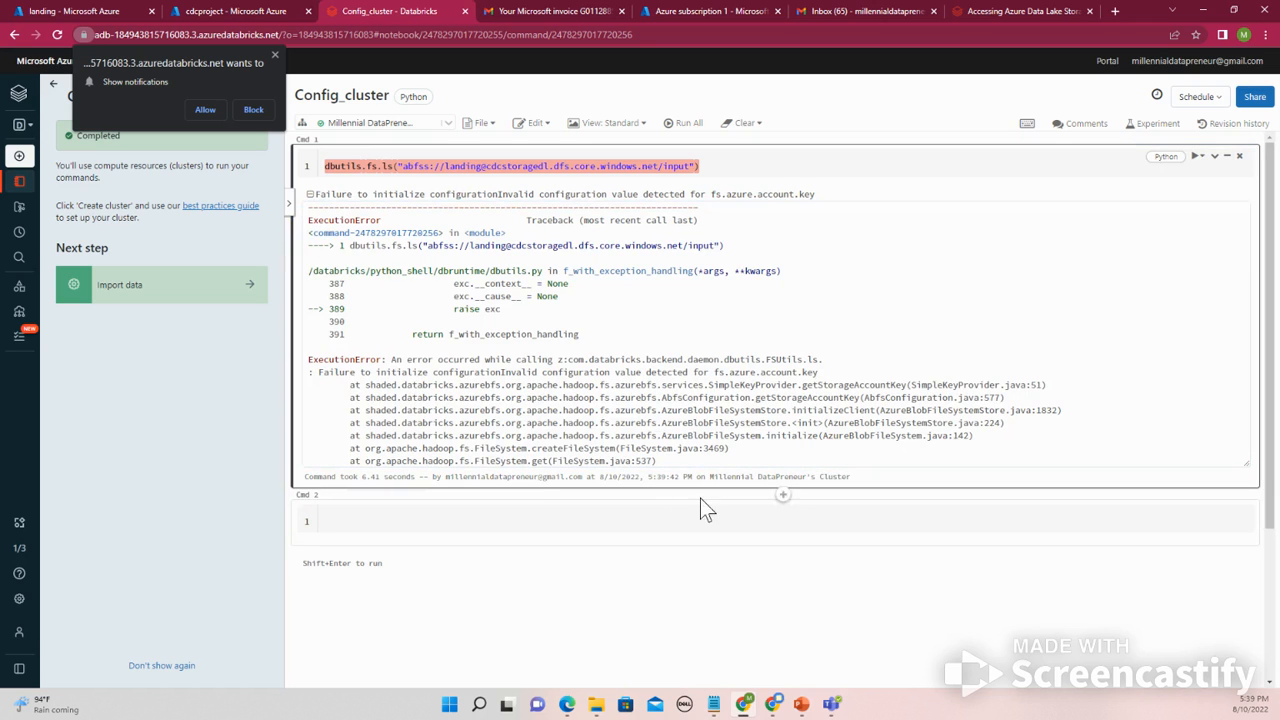
- Review the Databricks documentation's authentication options for accessing Azure Data Lake Storage Gen2
{"action": "left_click", "coordinate": [557, 11]}
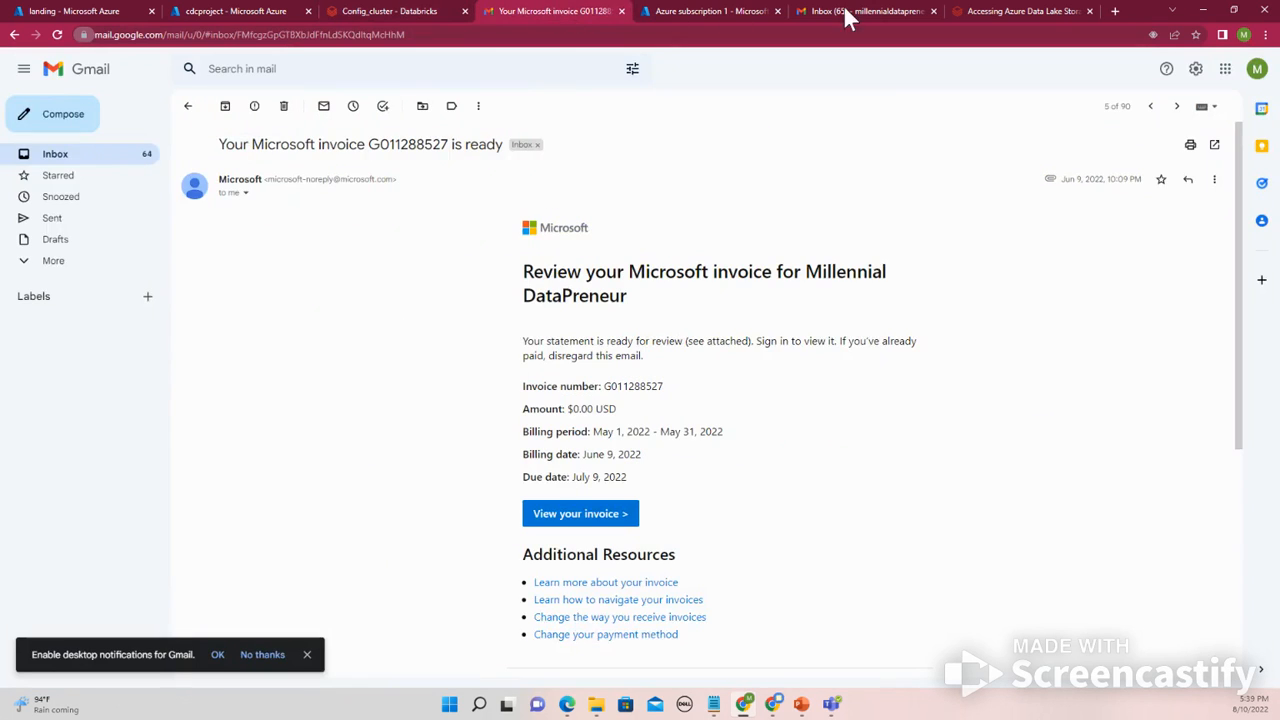
{"action": "left_click", "coordinate": [970, 10]}
{"action": "scroll", "coordinate": [445, 412], "scroll_direction": "down", "scroll_amount": 2}
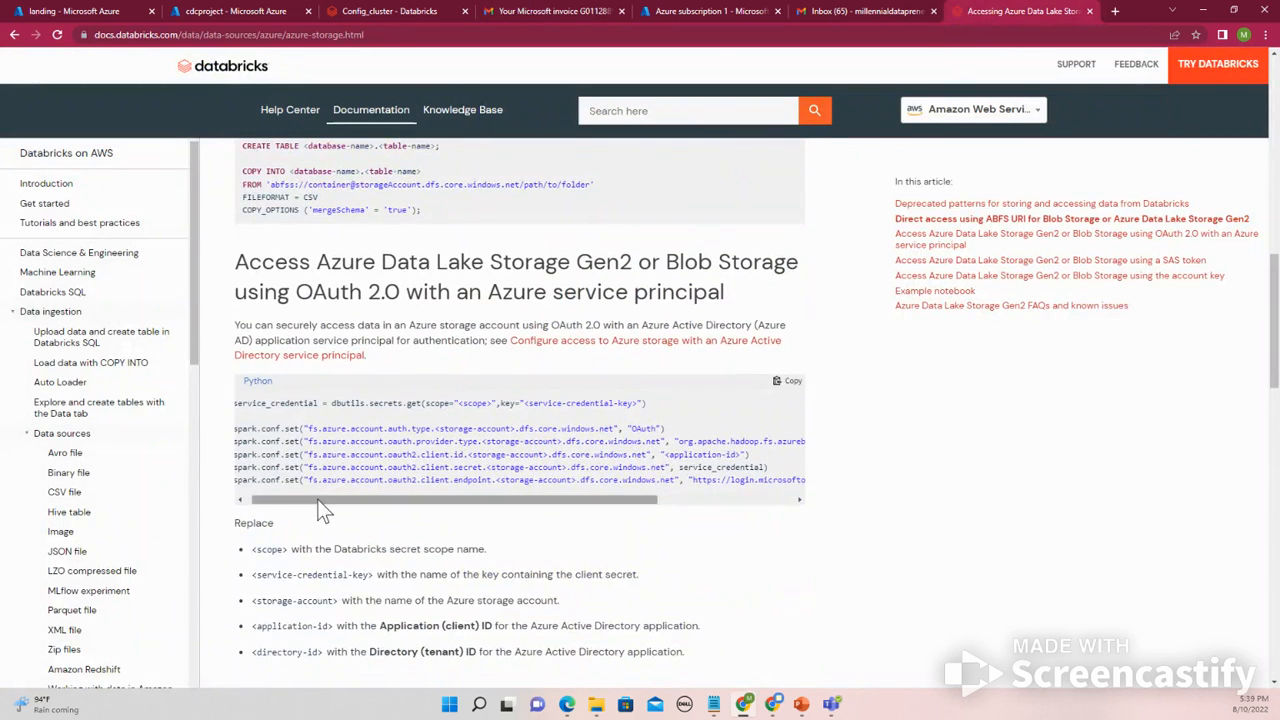
{"action": "left_click_drag", "start_coordinate": [309, 503], "coordinate": [268, 502]}
{"action": "scroll", "coordinate": [326, 472], "scroll_direction": "down", "scroll_amount": 1}
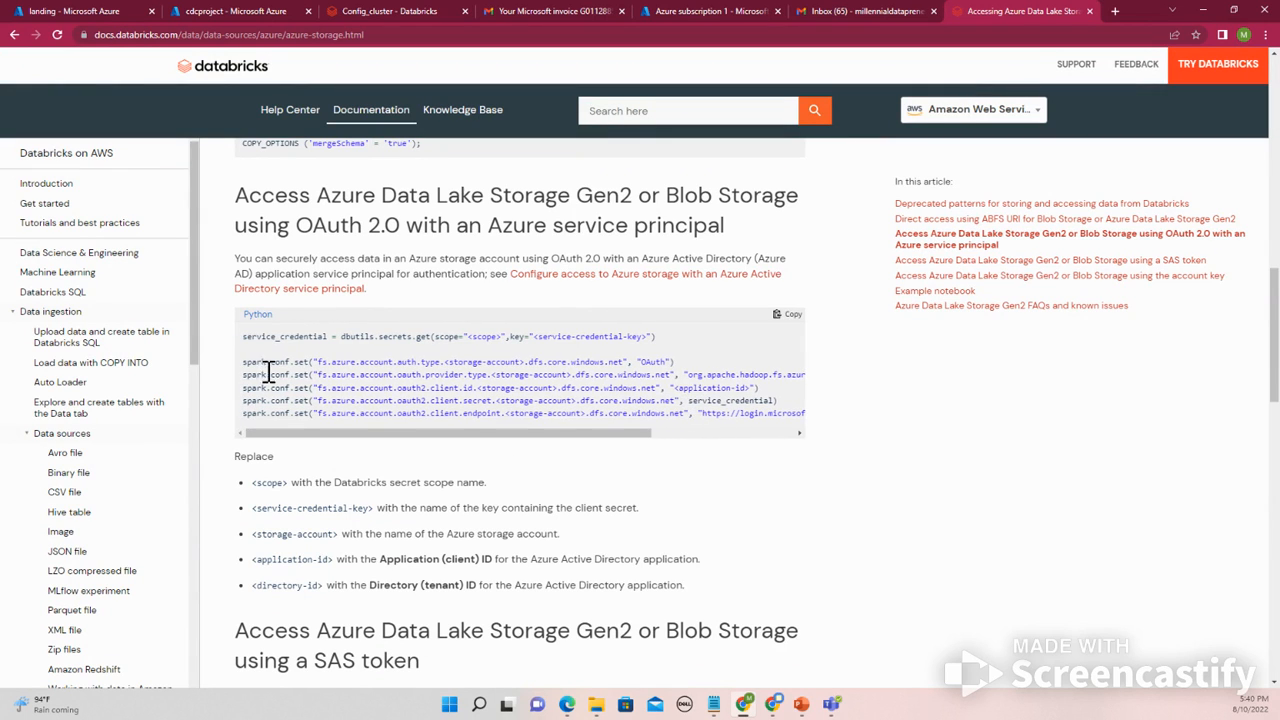
{"action": "left_click_drag", "start_coordinate": [248, 364], "coordinate": [478, 446]}
{"action": "scroll", "coordinate": [478, 446], "scroll_direction": "down", "scroll_amount": 3}
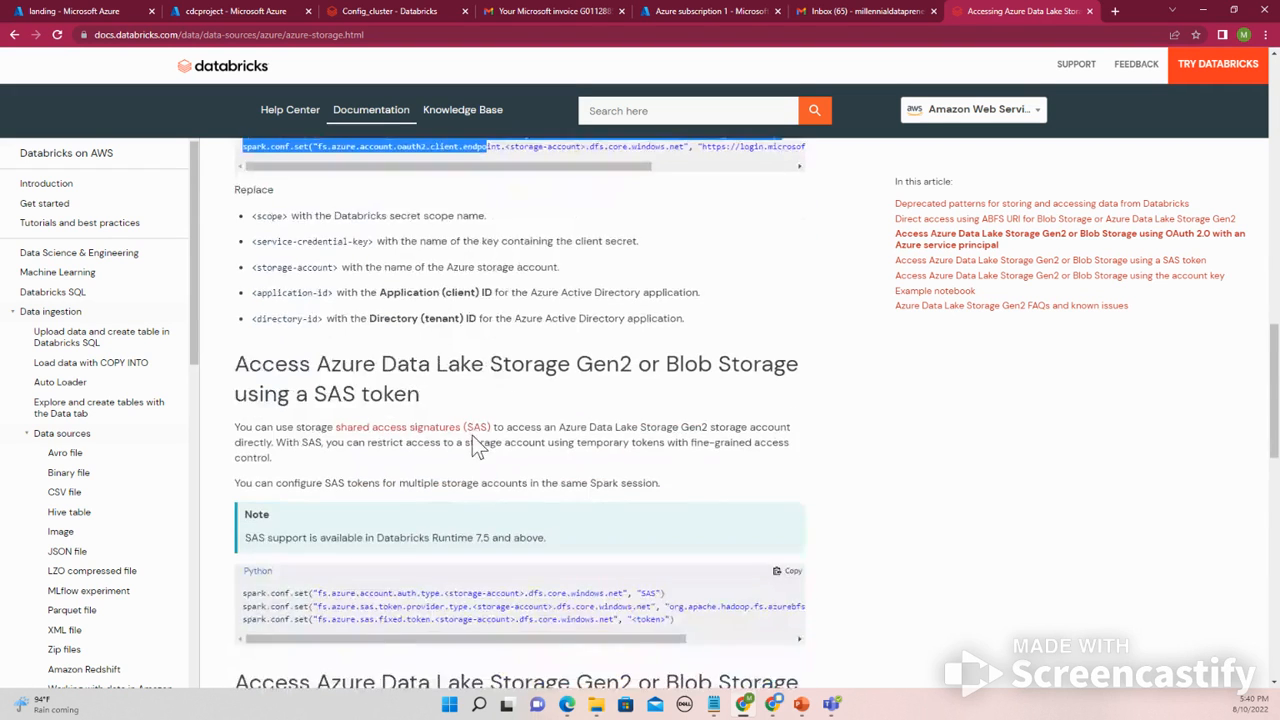
{"action": "scroll", "coordinate": [478, 446], "scroll_direction": "down", "scroll_amount": 1}
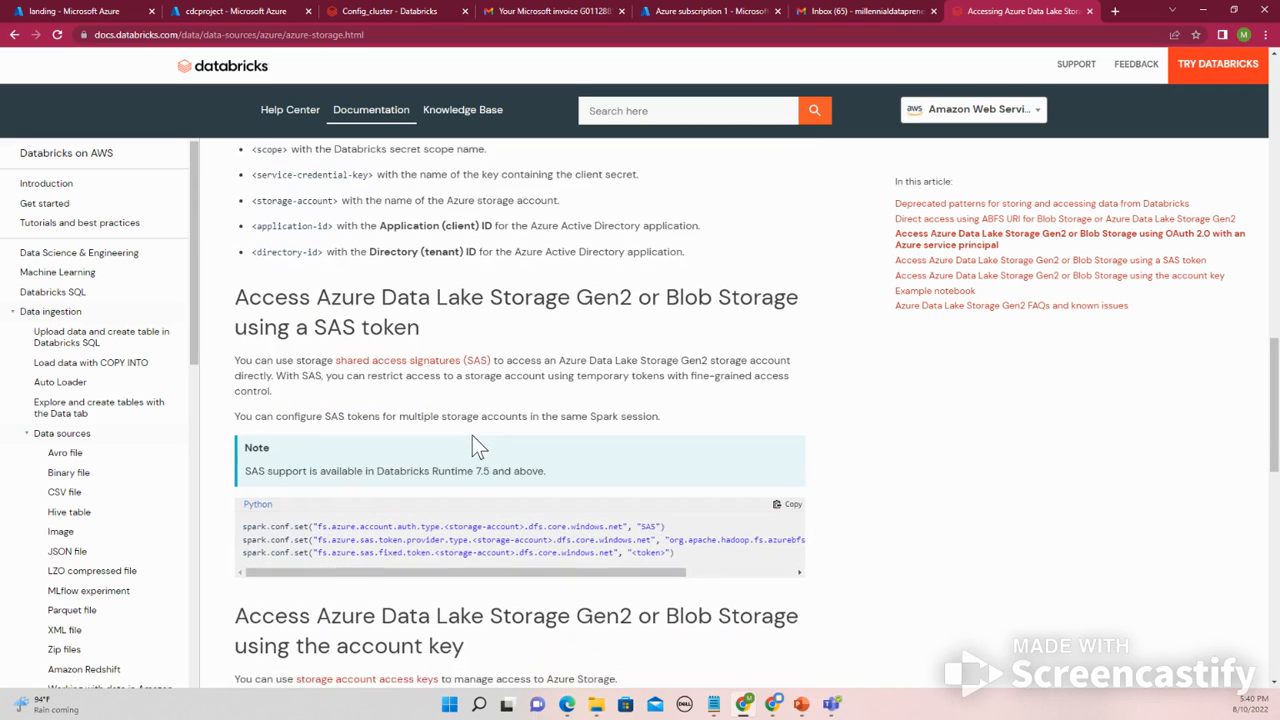
{"action": "scroll", "coordinate": [478, 446], "scroll_direction": "down", "scroll_amount": 2}
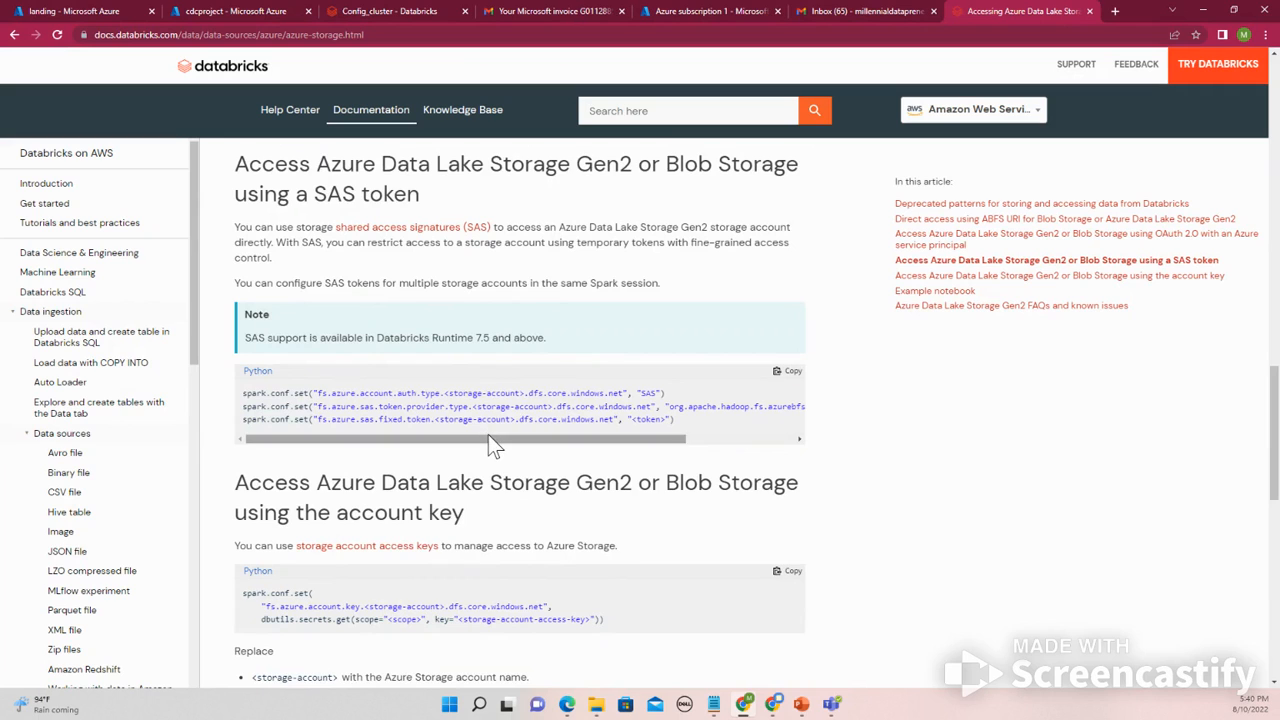
{"action": "left_click_drag", "start_coordinate": [494, 438], "coordinate": [400, 445]}
{"action": "scroll", "coordinate": [400, 447], "scroll_direction": "down", "scroll_amount": 2}
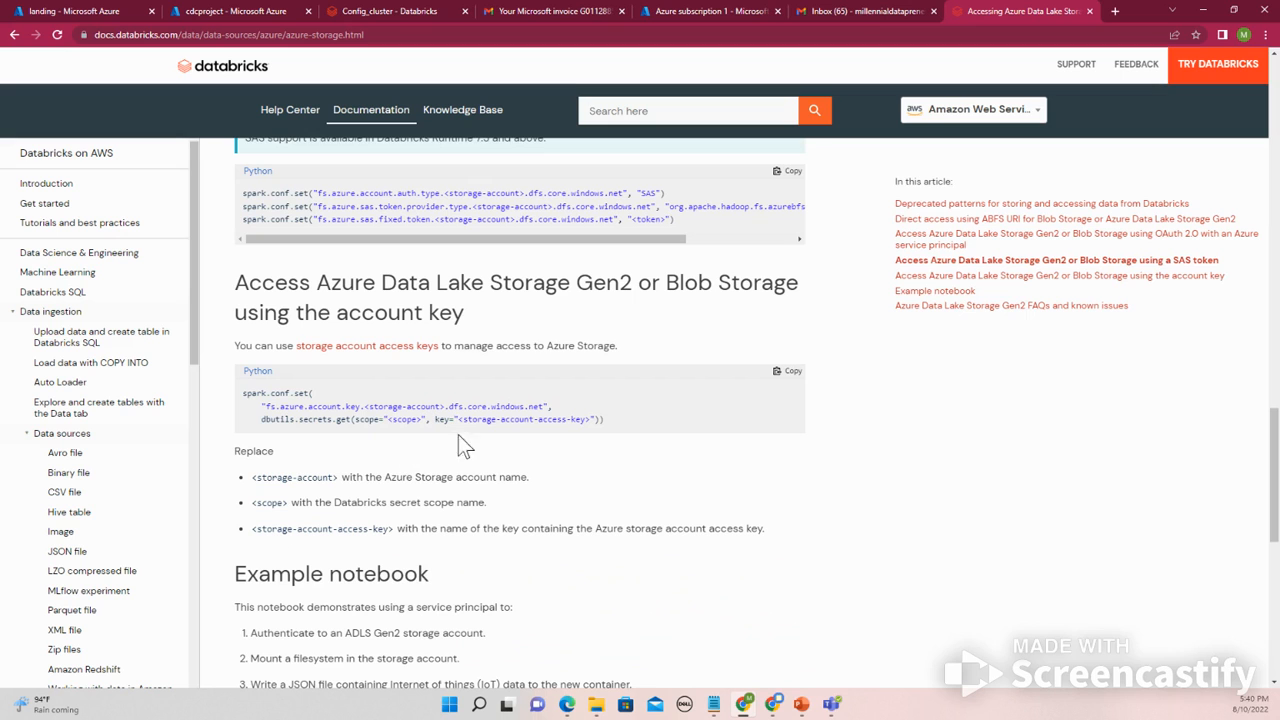
{"action": "scroll", "coordinate": [480, 420], "scroll_direction": "down", "scroll_amount": 6}
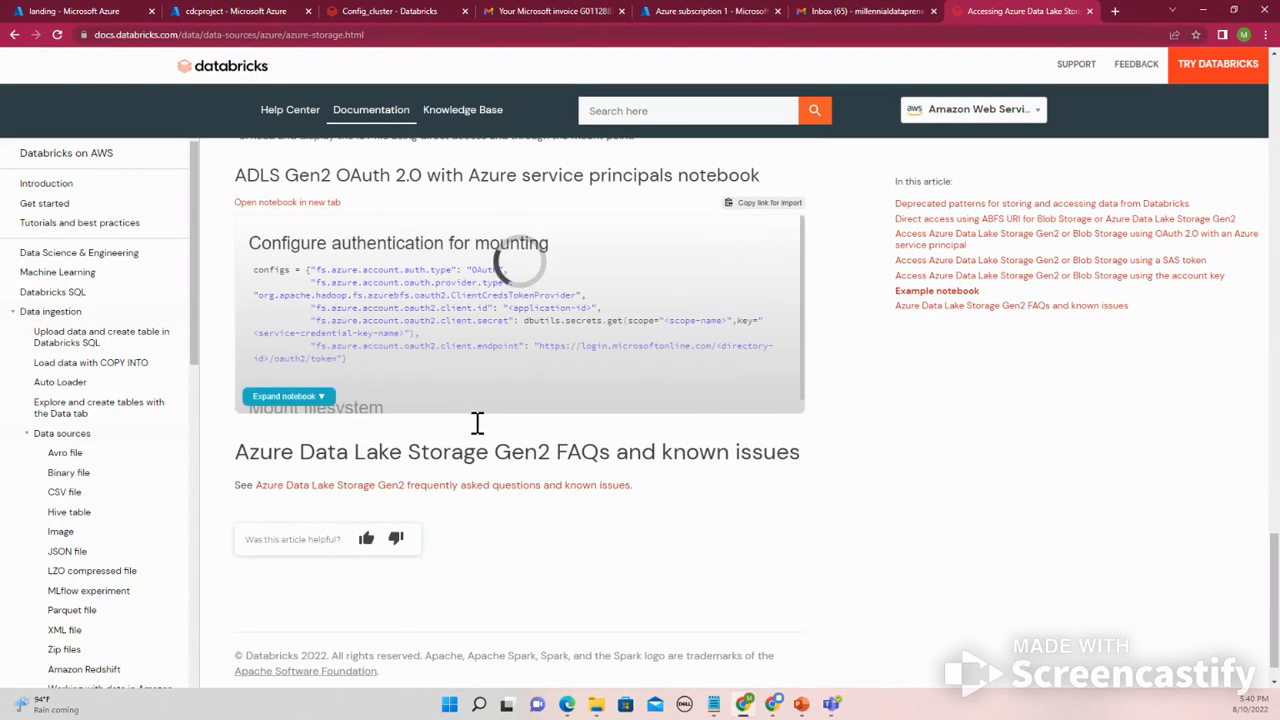
{"action": "scroll", "coordinate": [477, 423], "scroll_direction": "up", "scroll_amount": 1}
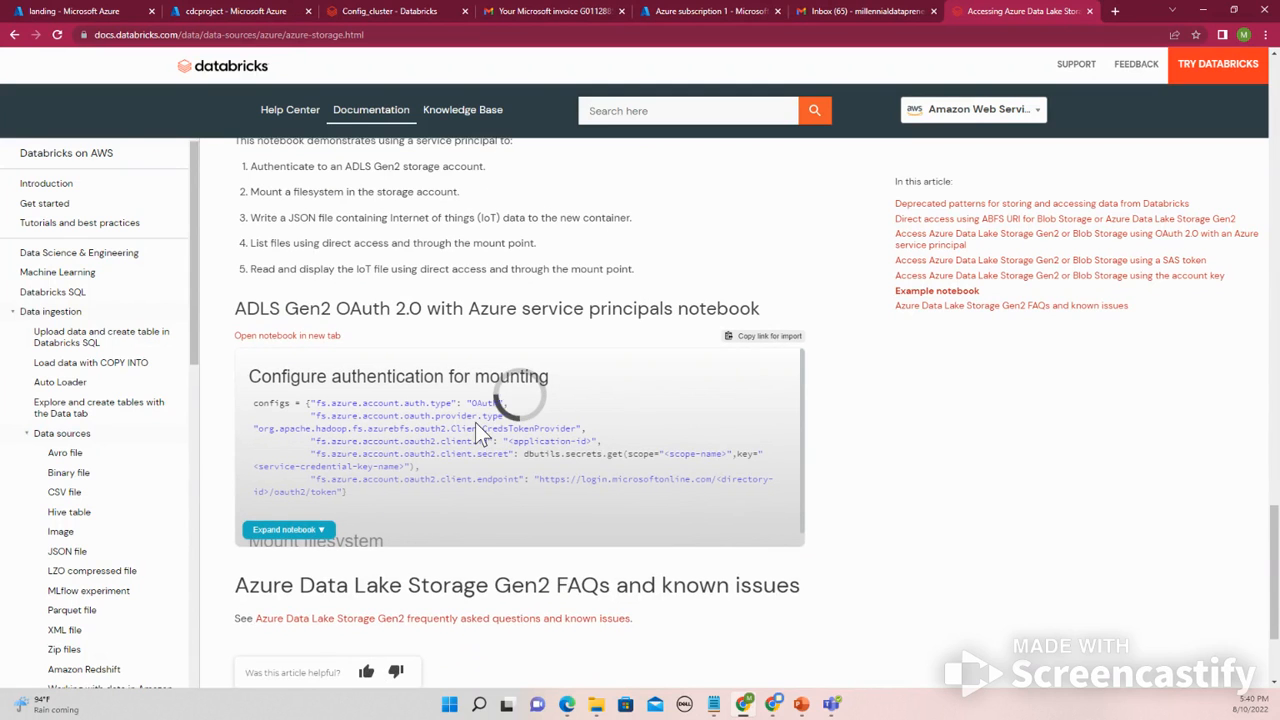
{"action": "scroll", "coordinate": [475, 422], "scroll_direction": "up", "scroll_amount": 3}
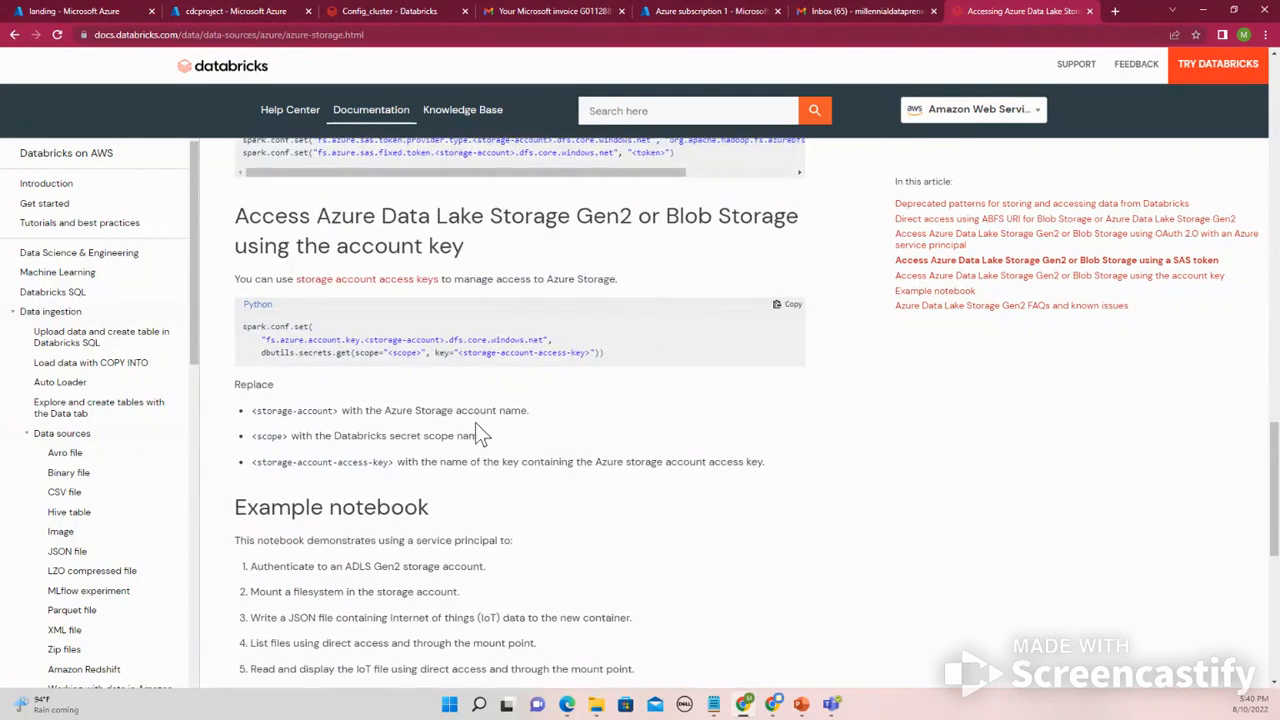
{"action": "scroll", "coordinate": [478, 432], "scroll_direction": "up", "scroll_amount": 1}
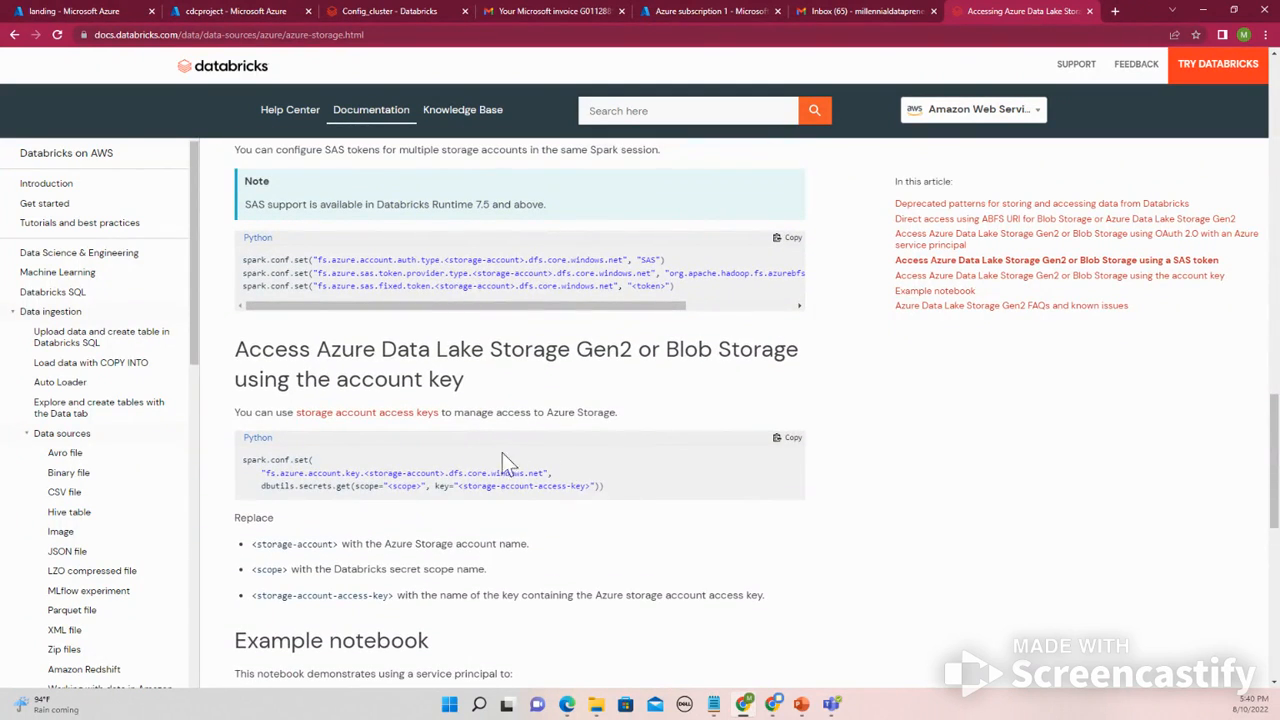
- Copy the account-key spark.conf.set snippet from the documentation and paste it into the empty second notebook cell
{"action": "left_click_drag", "start_coordinate": [606, 488], "coordinate": [205, 459]}
{"action": "right_click", "coordinate": [268, 467]}
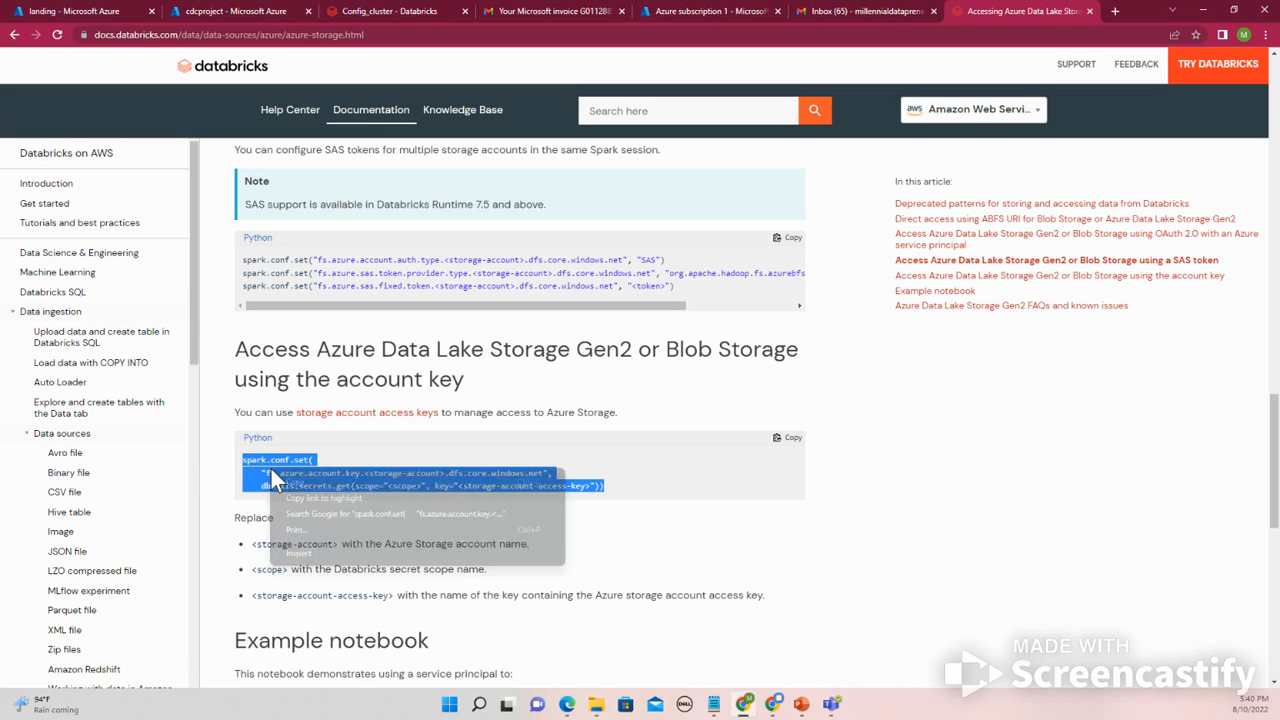
{"action": "left_click", "coordinate": [285, 480]}
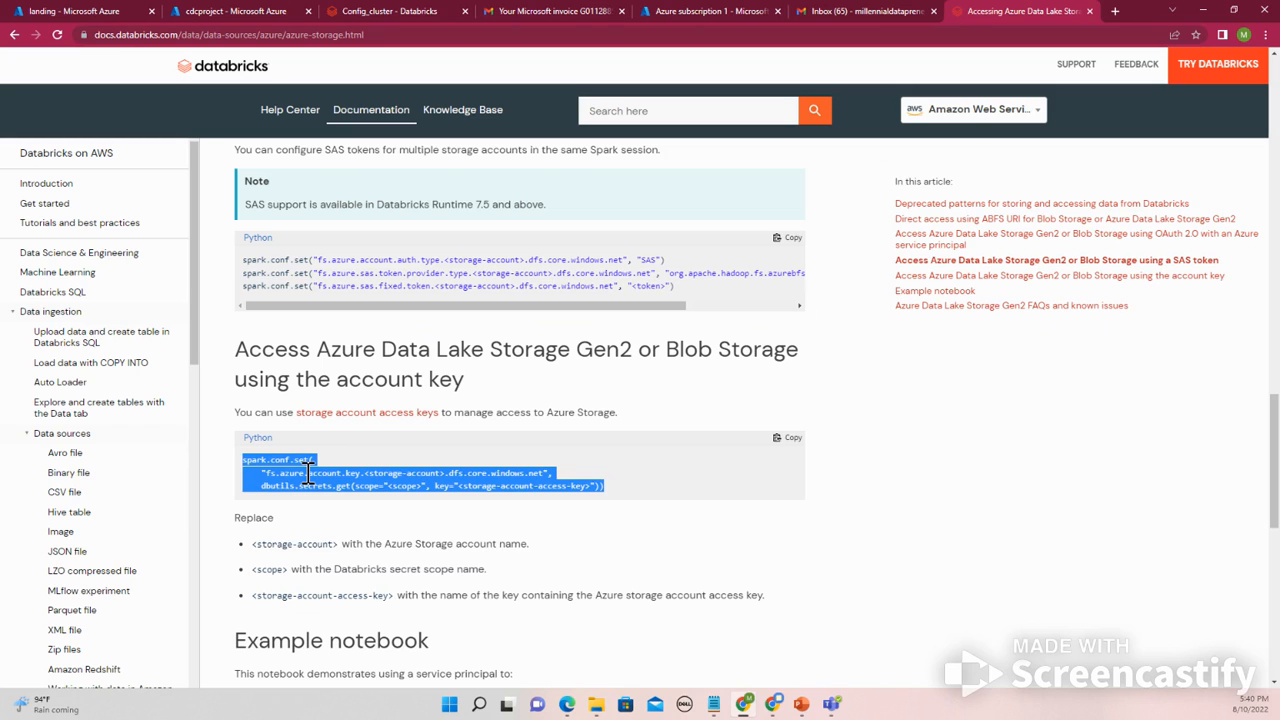
{"action": "left_click", "coordinate": [415, 15]}
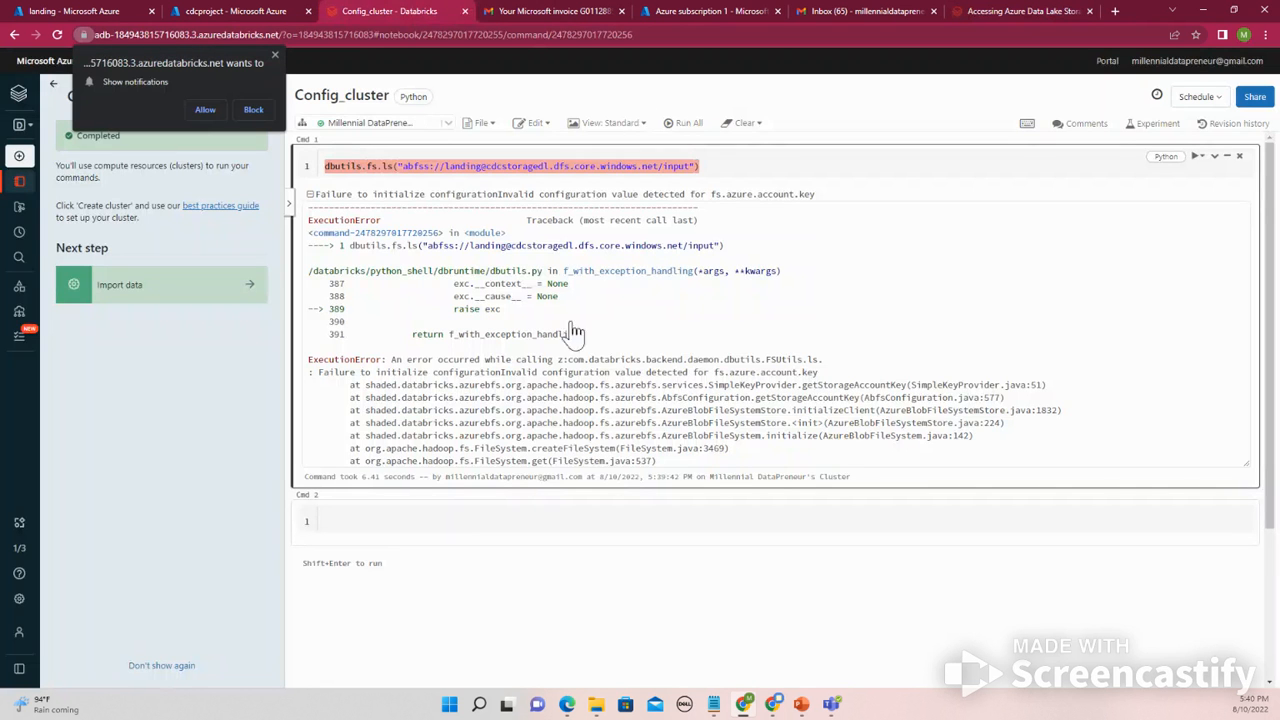
{"action": "left_click", "coordinate": [624, 519]}
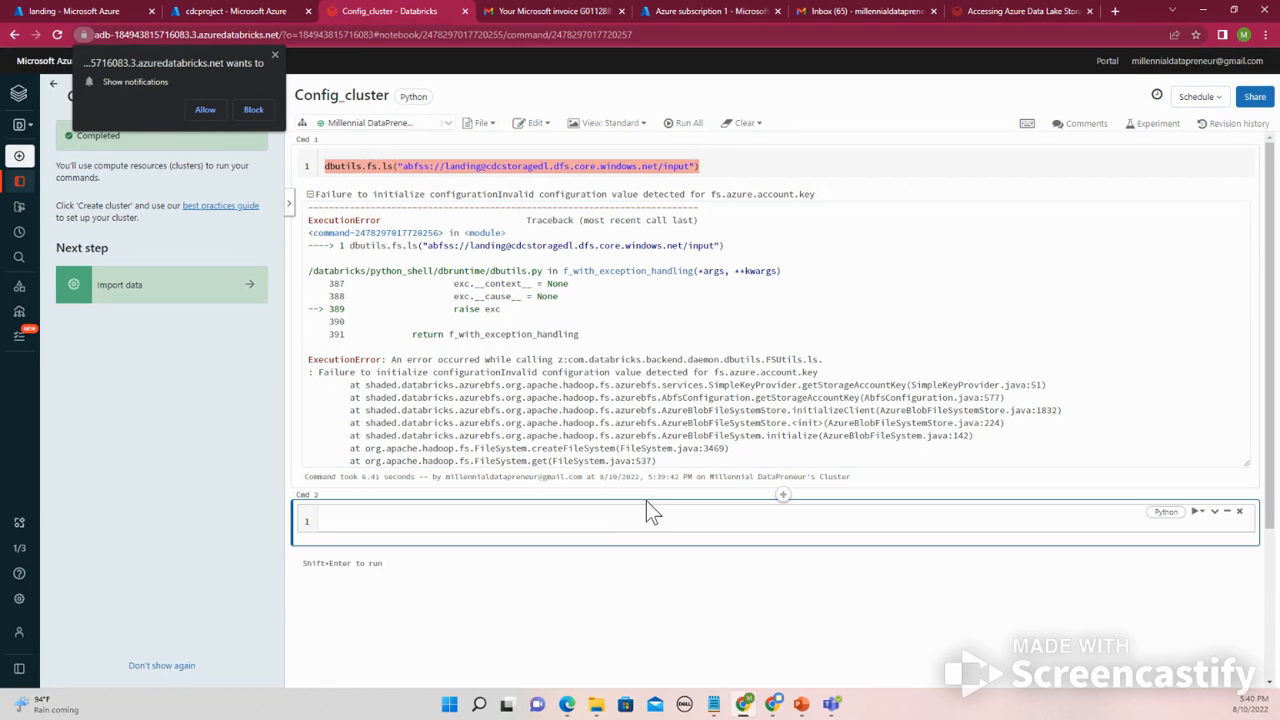
{"action": "key", "text": "ctrl+v"}
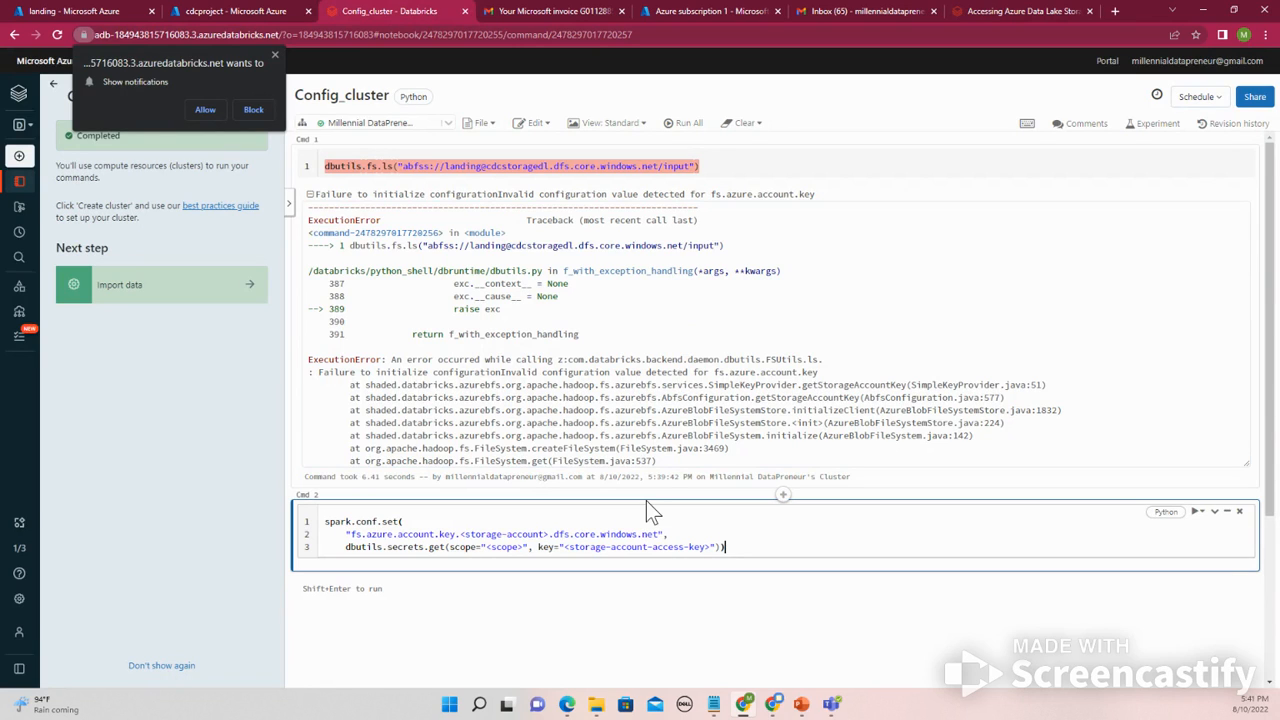
- Copy the OAuth service principal spark.conf.set lines from the documentation and paste them into a new third cell
{"action": "left_click", "coordinate": [1008, 11]}
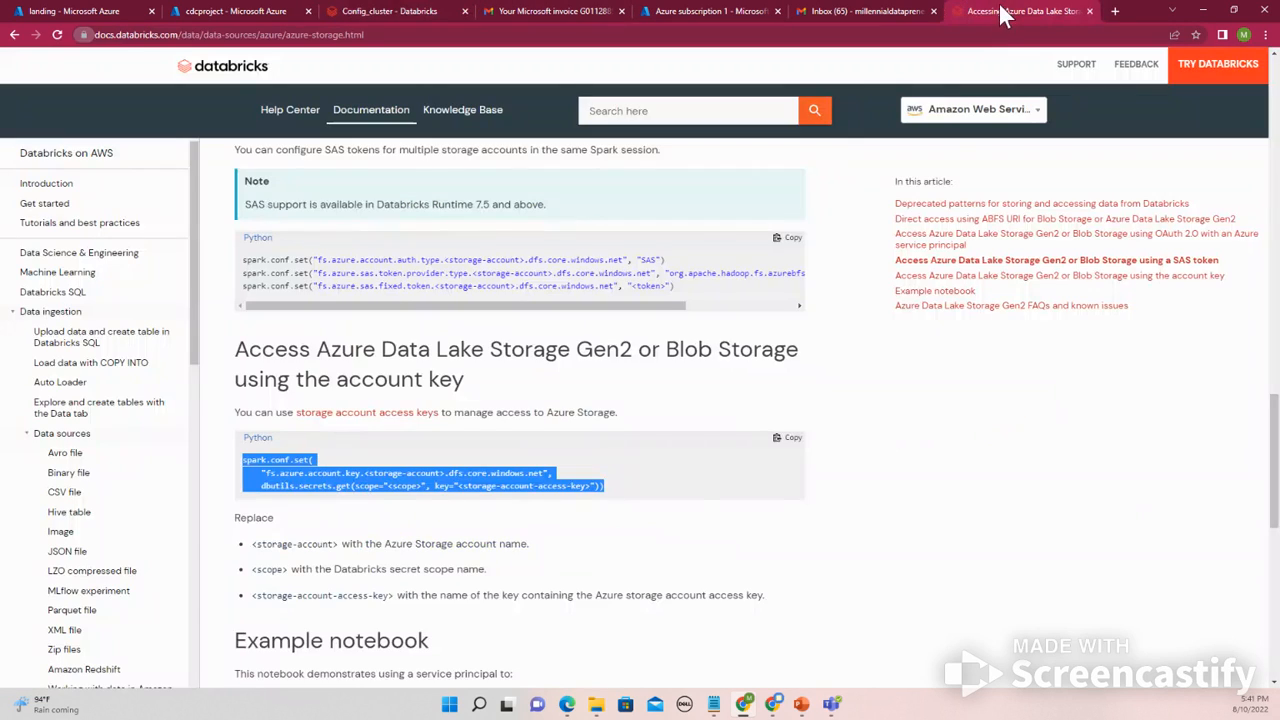
{"action": "scroll", "coordinate": [414, 406], "scroll_direction": "up", "scroll_amount": 3}
{"action": "scroll", "coordinate": [414, 406], "scroll_direction": "up", "scroll_amount": 5}
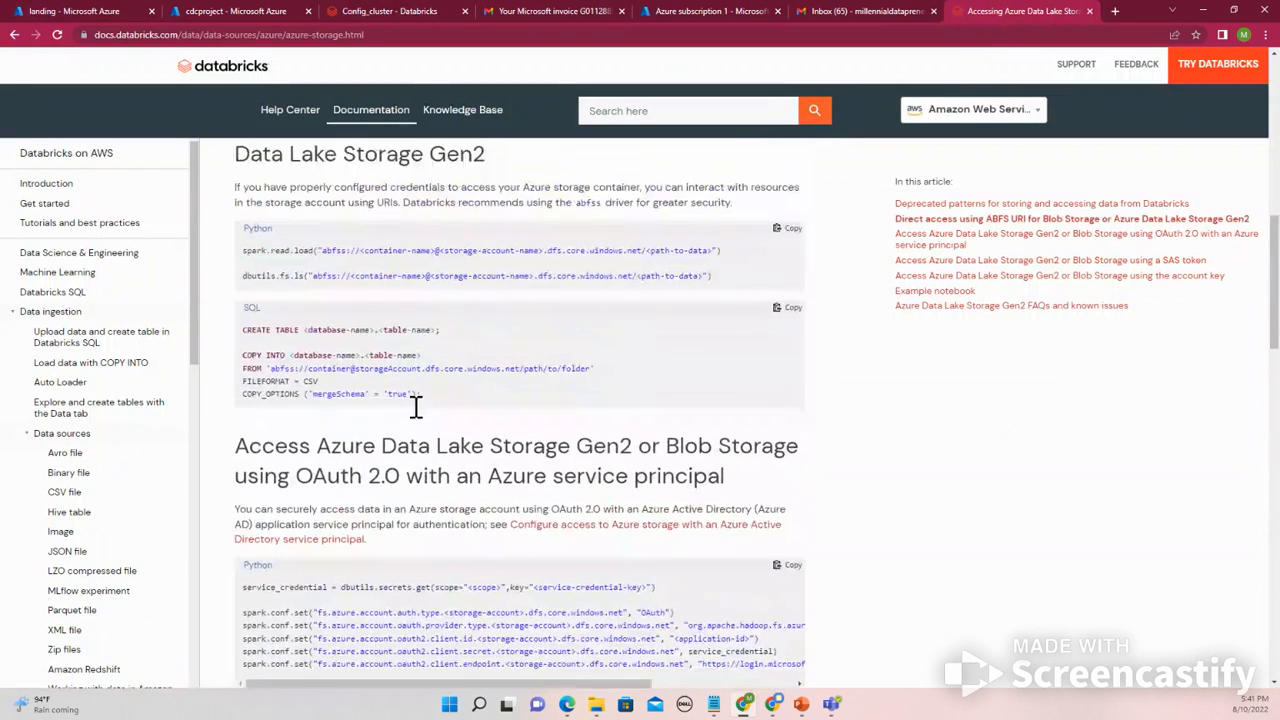
{"action": "scroll", "coordinate": [420, 406], "scroll_direction": "down", "scroll_amount": 1}
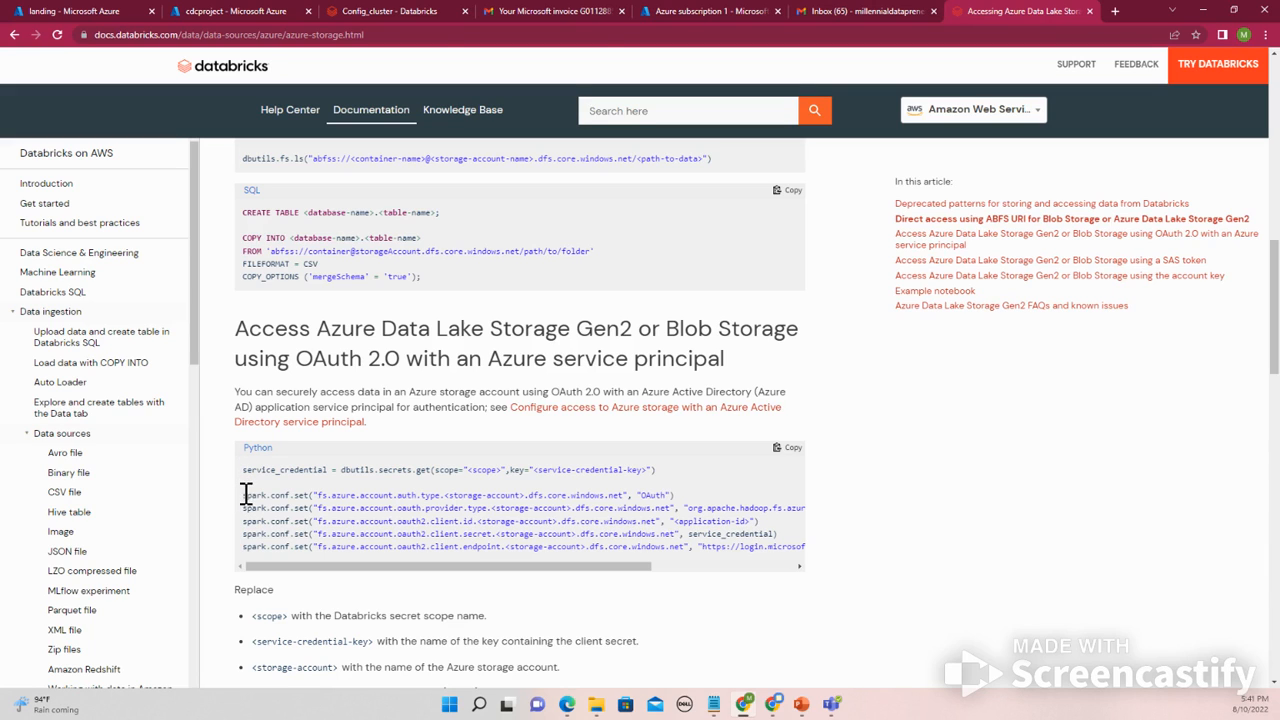
{"action": "left_click_drag", "start_coordinate": [245, 494], "coordinate": [825, 567]}
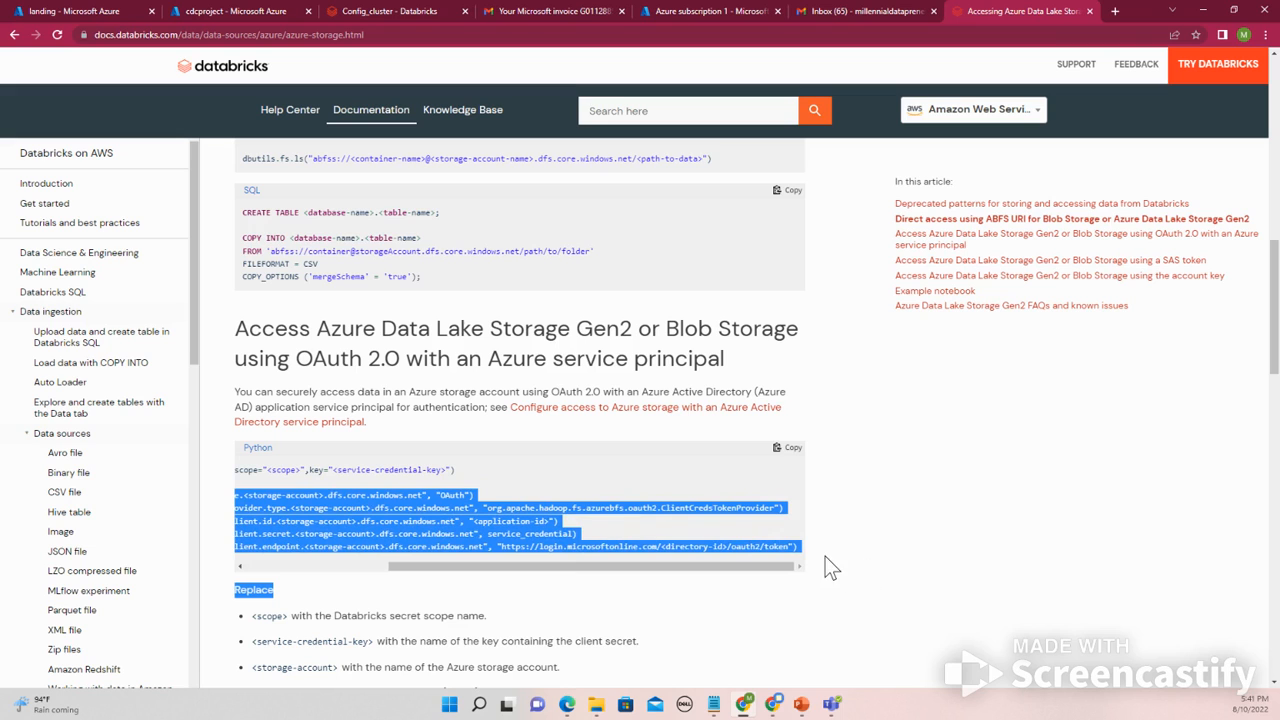
{"action": "left_click", "coordinate": [509, 538]}
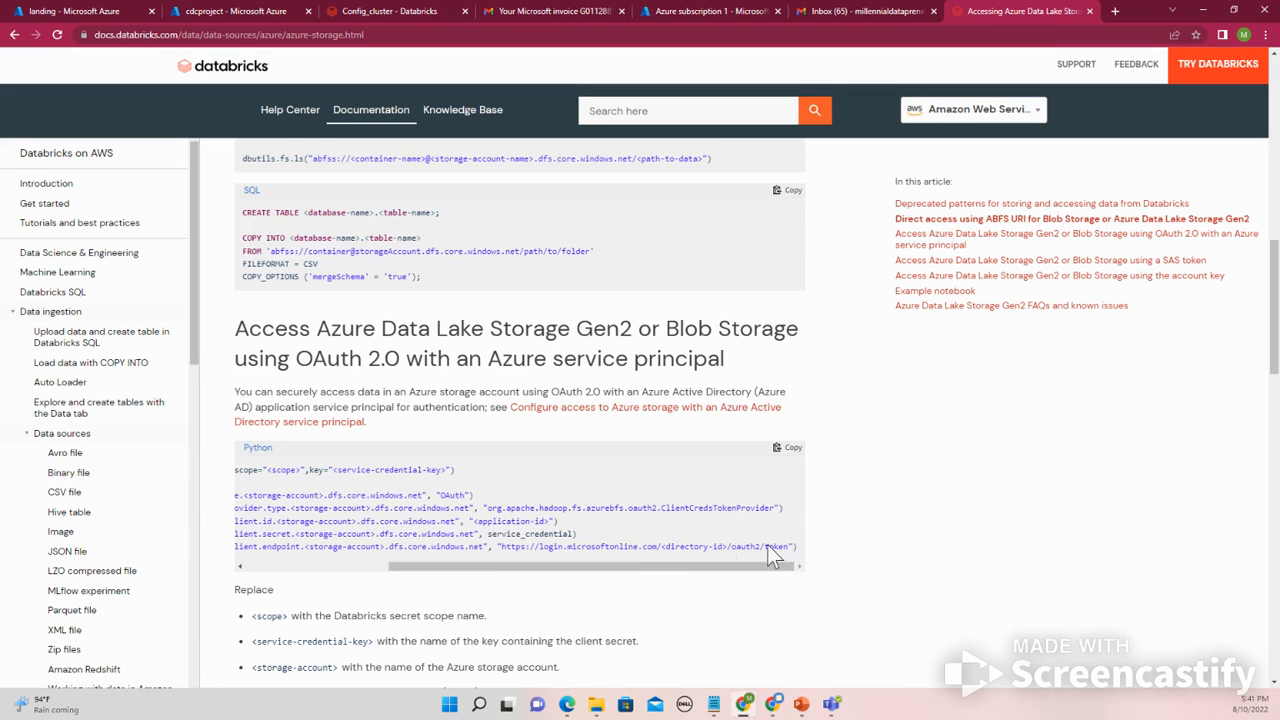
{"action": "left_click_drag", "start_coordinate": [771, 551], "coordinate": [250, 510]}
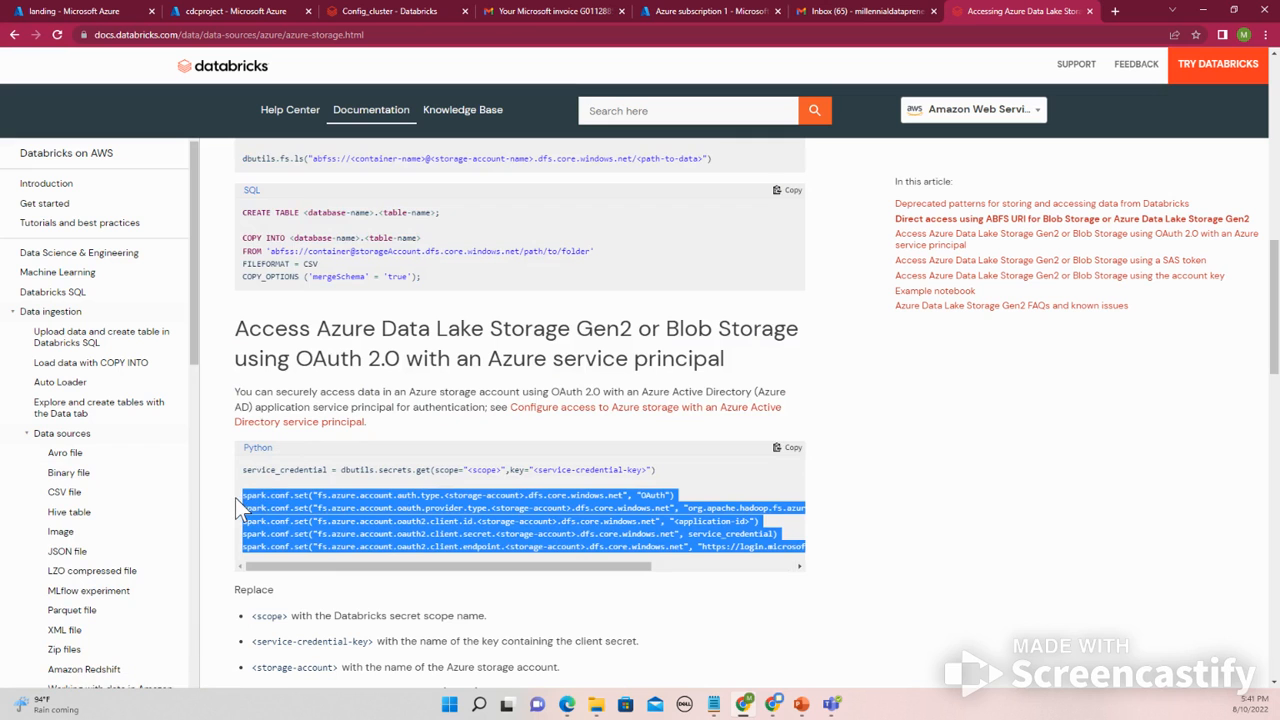
{"action": "right_click", "coordinate": [290, 509]}
{"action": "left_click", "coordinate": [315, 520]}
{"action": "left_click", "coordinate": [478, 8]}
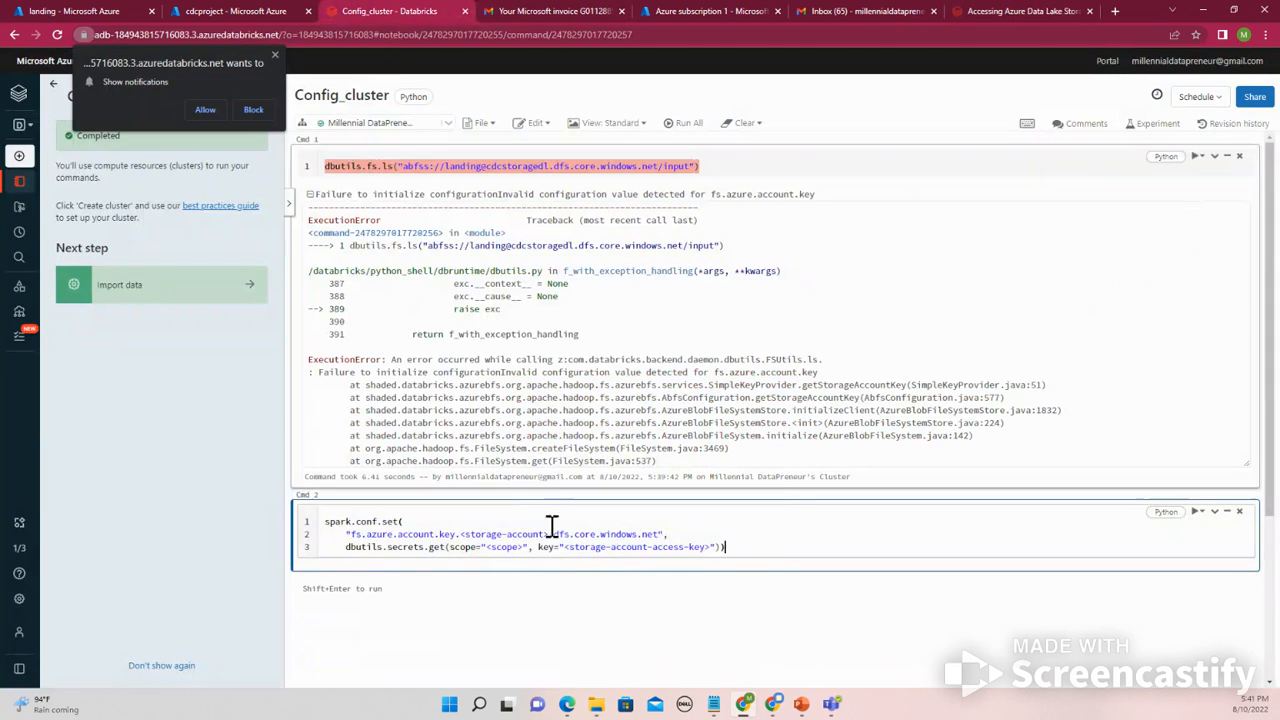
{"action": "scroll", "coordinate": [600, 540], "scroll_direction": "down", "scroll_amount": 3}
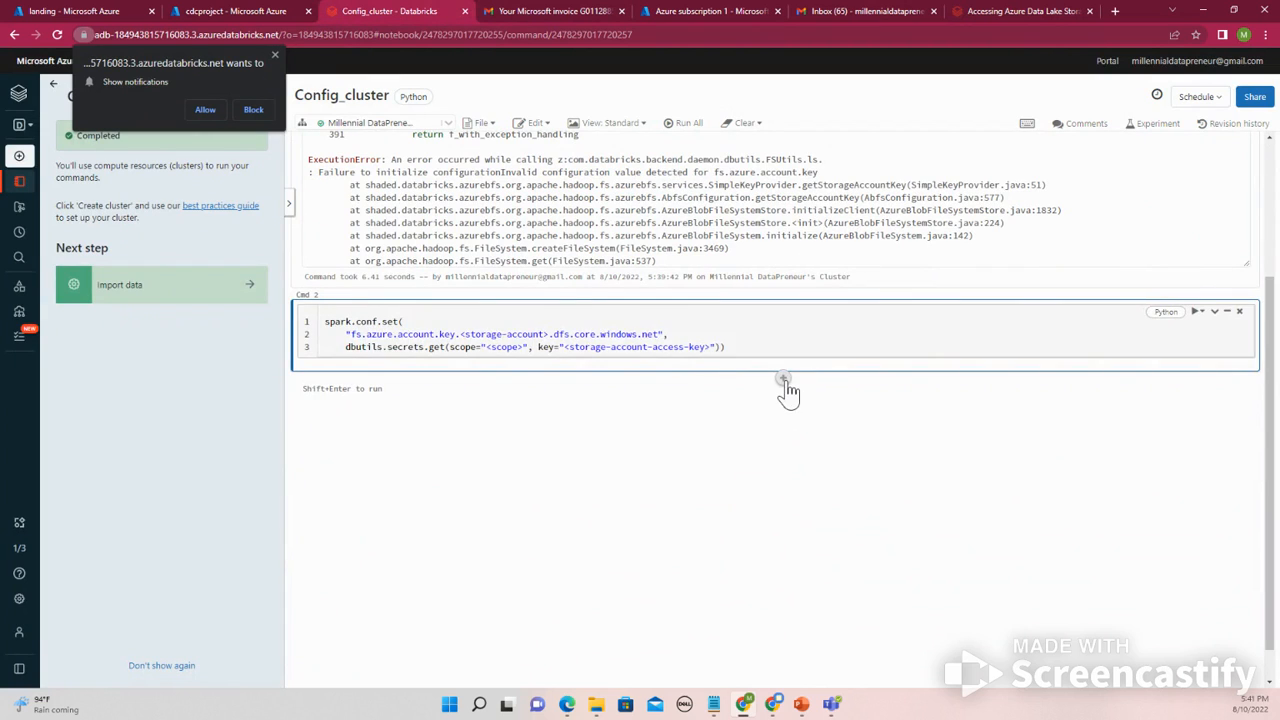
{"action": "left_click", "coordinate": [786, 378]}
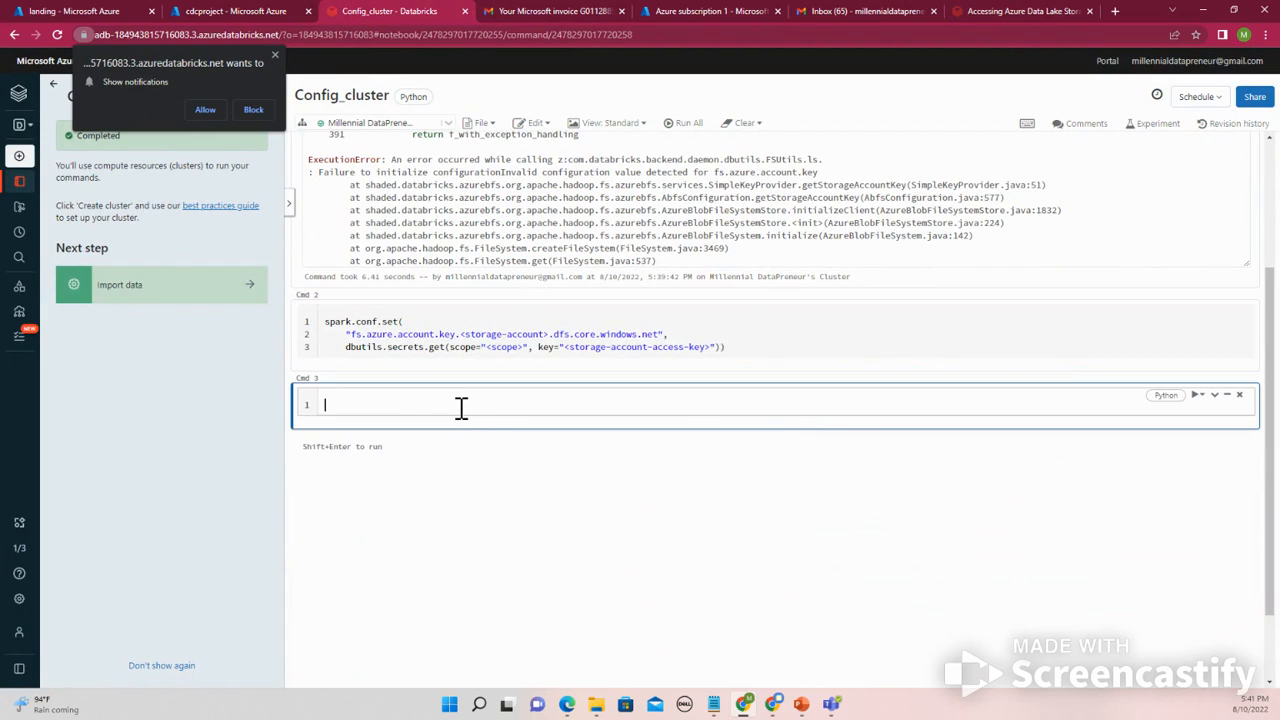
{"action": "key", "text": "ctrl+v"}
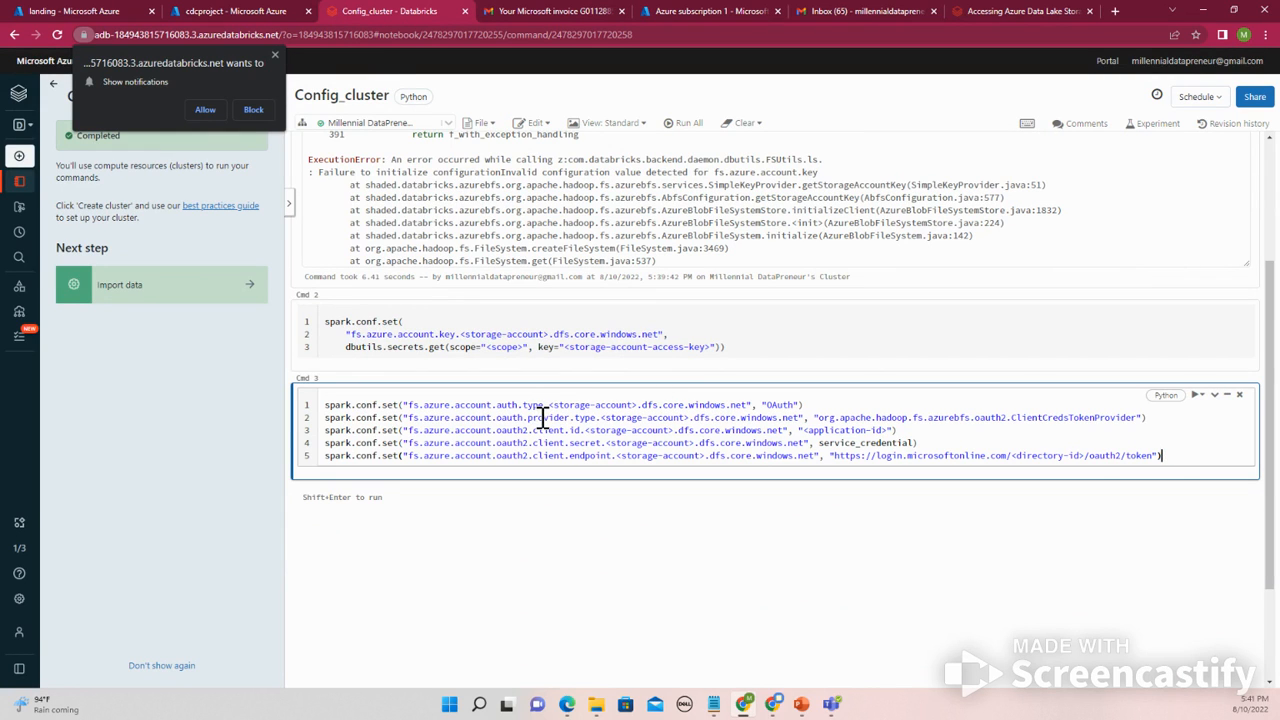
- Replace the <storage-account> placeholder in the first OAuth line with the storage account name cdcstoragedl from the abfss path
{"action": "scroll", "coordinate": [531, 410], "scroll_direction": "up", "scroll_amount": 2}
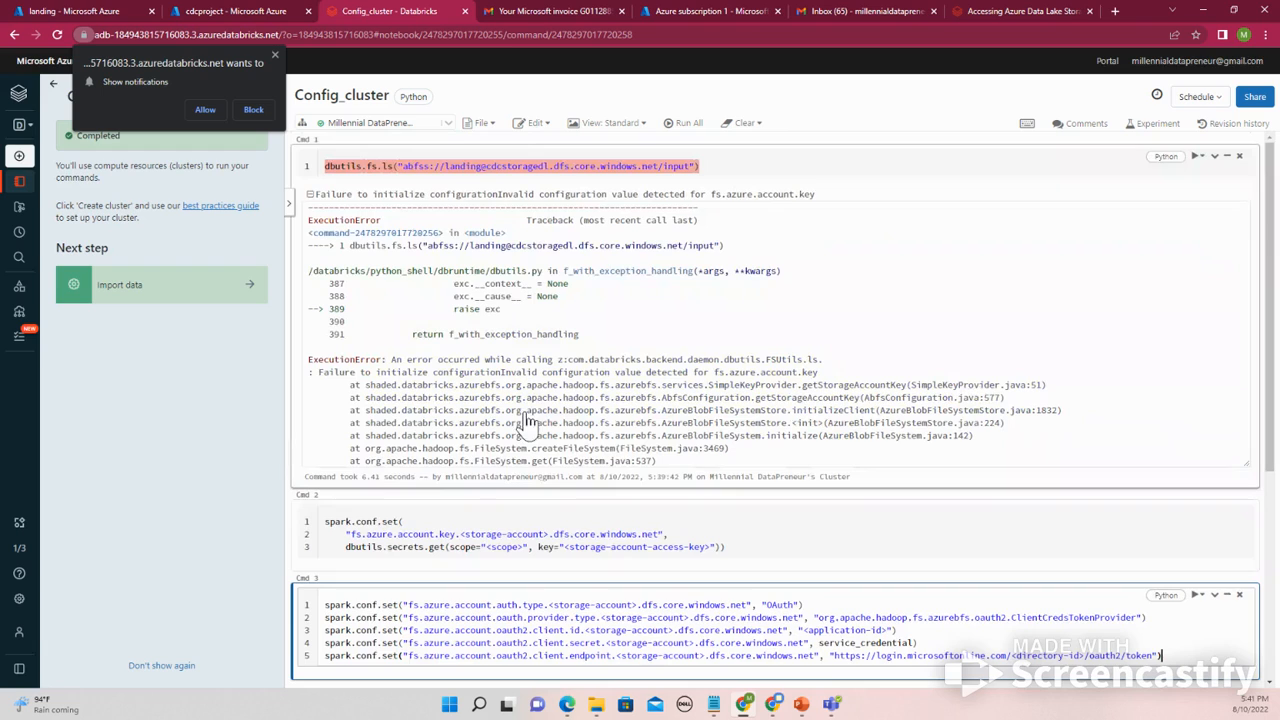
{"action": "left_click", "coordinate": [512, 166]}
{"action": "left_click_drag", "start_coordinate": [487, 166], "coordinate": [540, 166]}
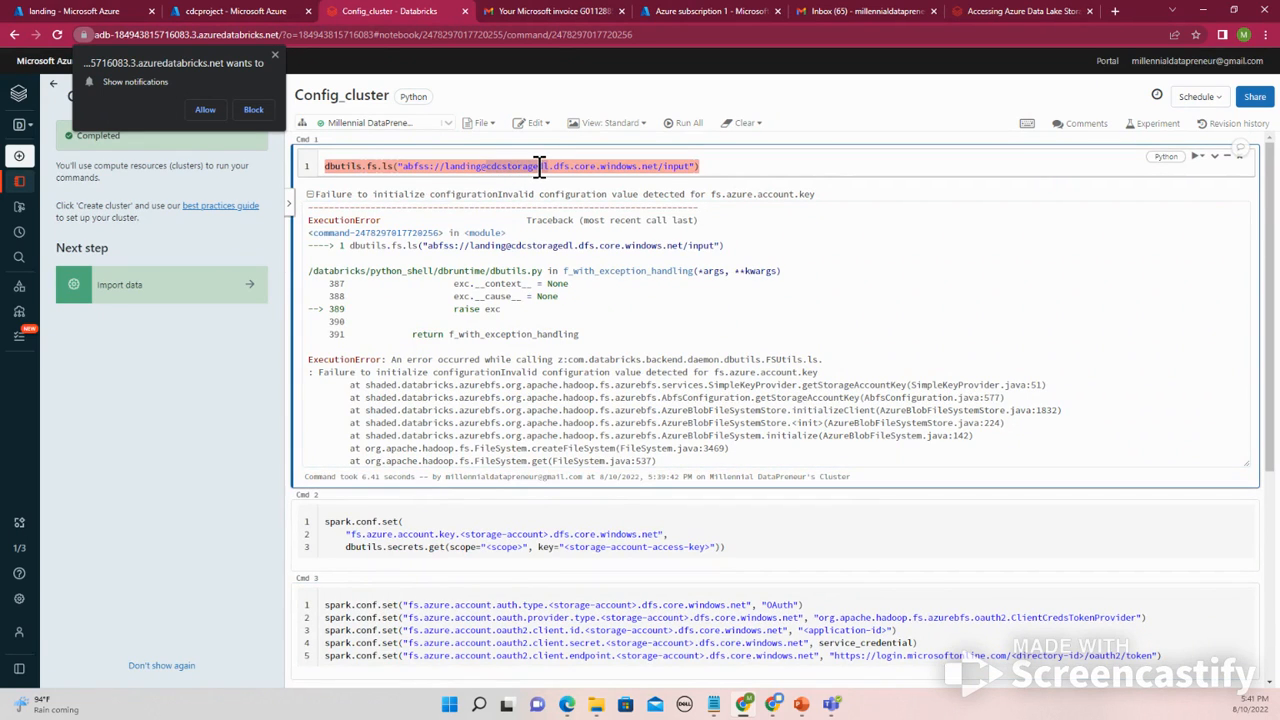
{"action": "scroll", "coordinate": [530, 455], "scroll_direction": "down", "scroll_amount": 4}
{"action": "scroll", "coordinate": [600, 300], "scroll_direction": "up", "scroll_amount": 1}
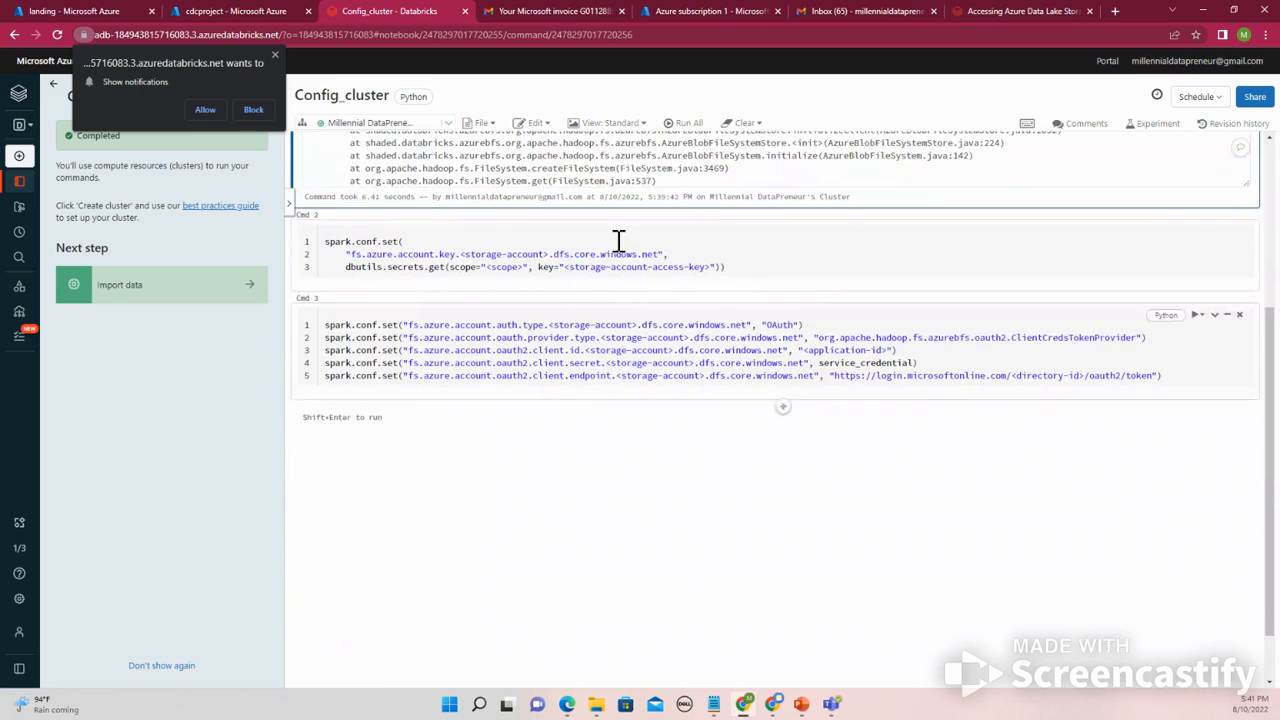
{"action": "left_click", "coordinate": [576, 338]}
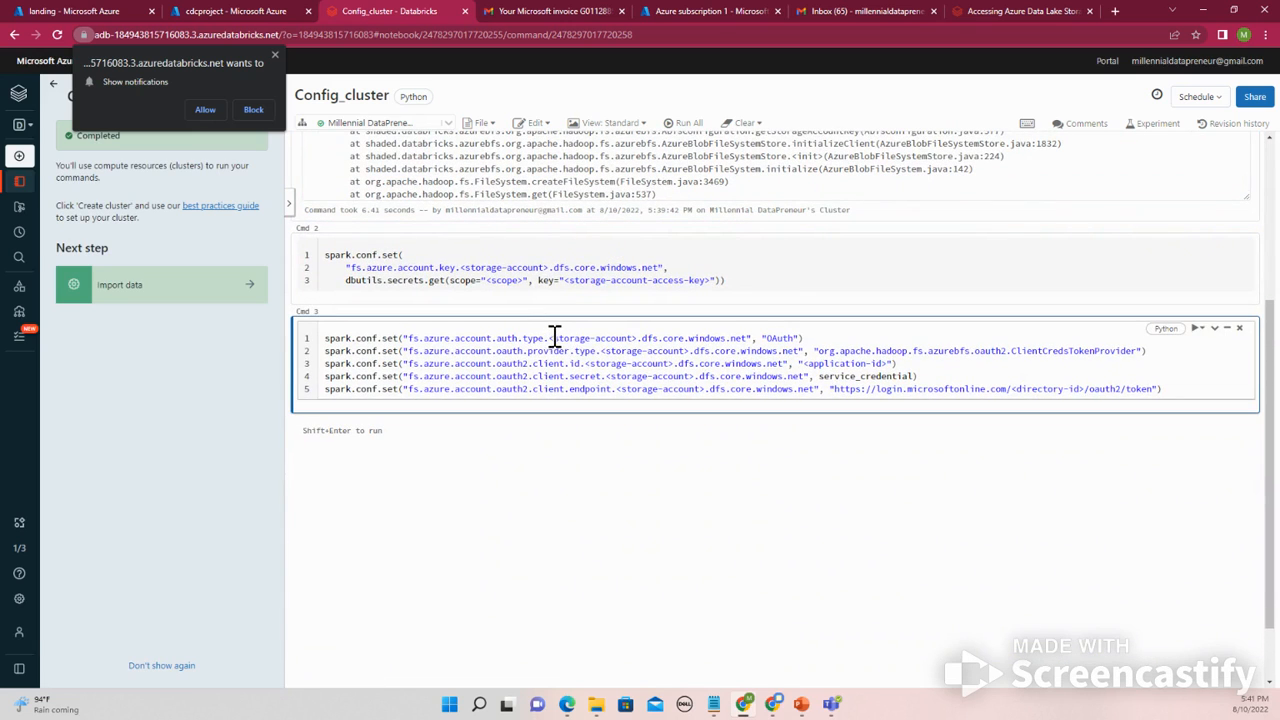
{"action": "left_click_drag", "start_coordinate": [549, 338], "coordinate": [633, 338]}
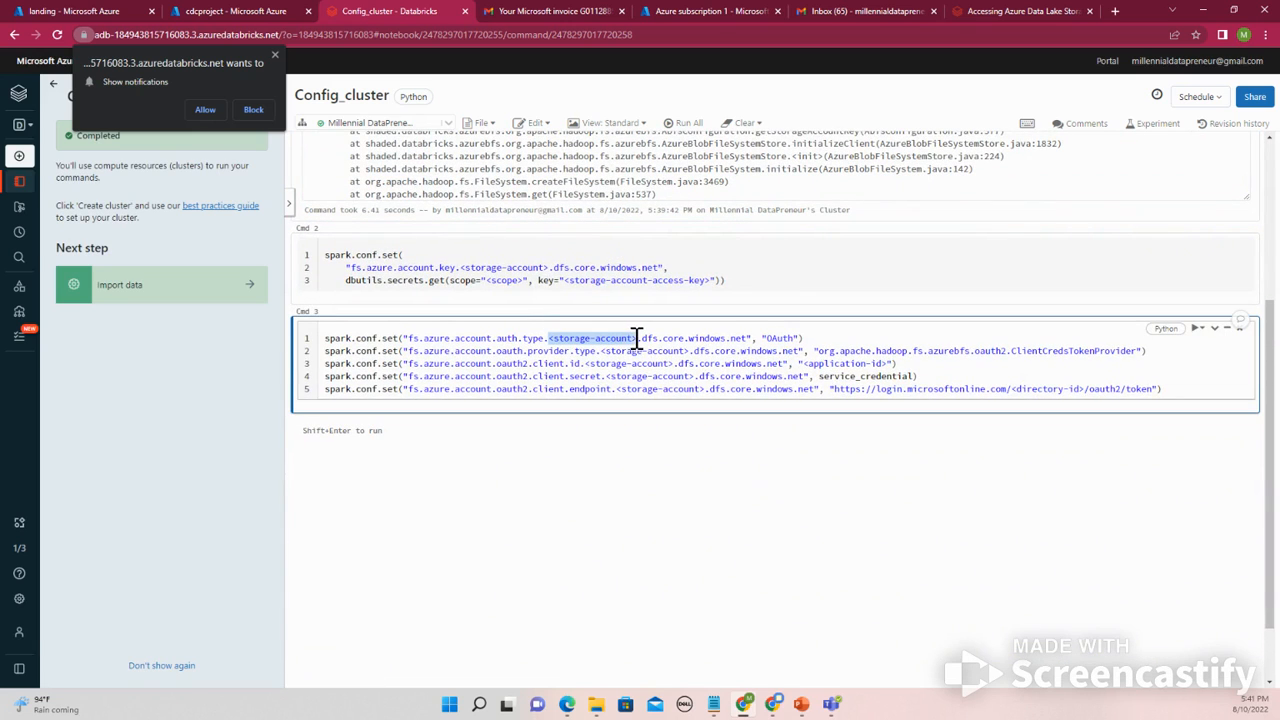
{"action": "key", "text": "ctrl+v"}
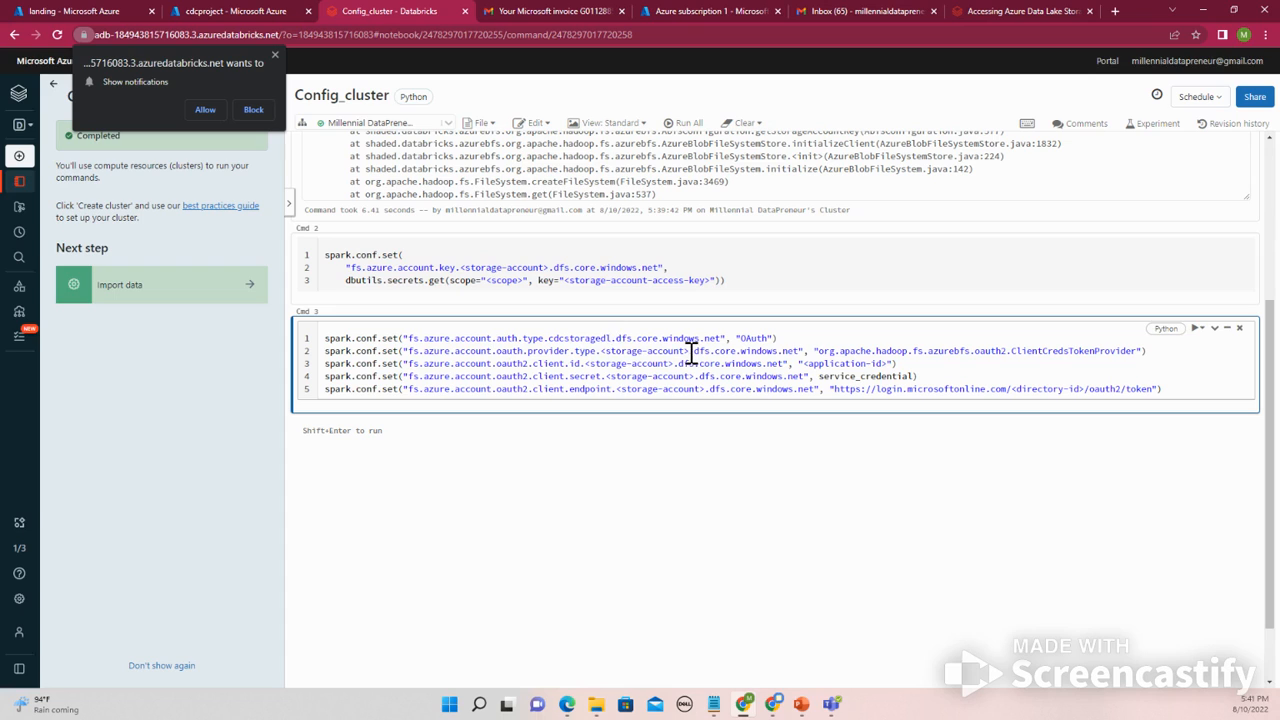
- Replace the <storage-account> placeholder in the remaining four OAuth lines with cdcstoragedl
{"action": "left_click_drag", "start_coordinate": [691, 352], "coordinate": [609, 350]}
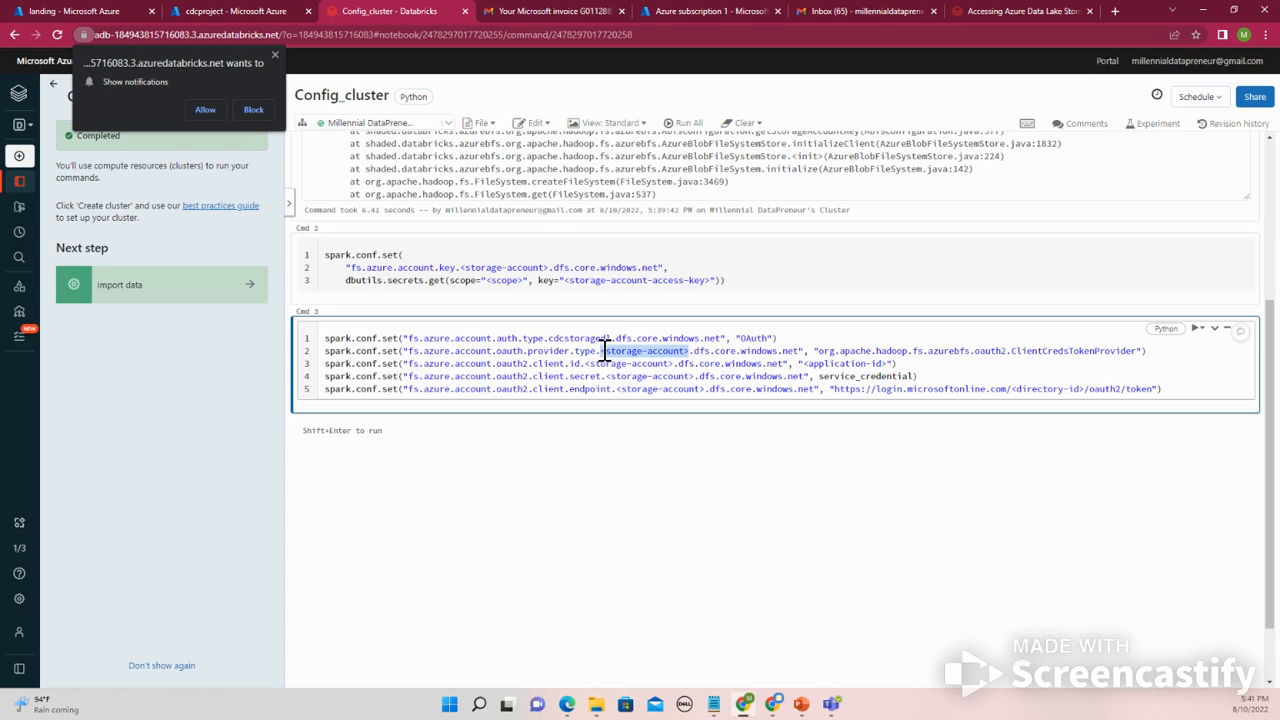
{"action": "key", "text": "ctrl+v"}
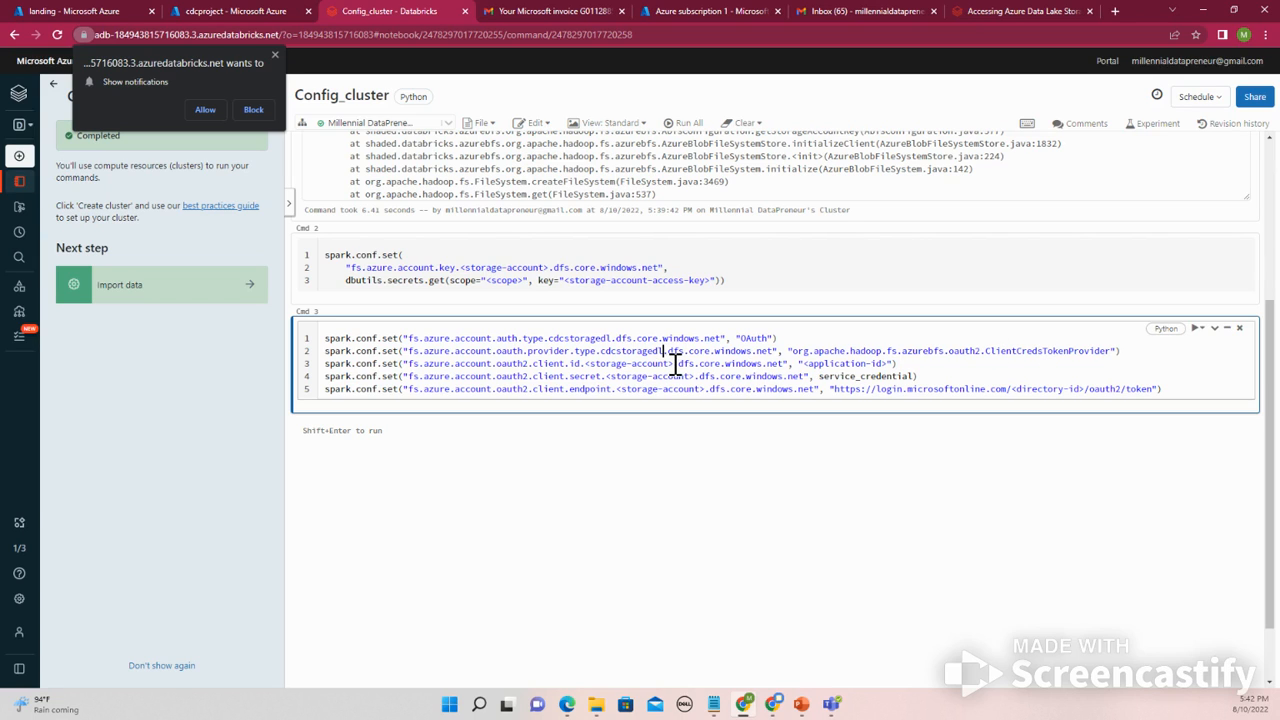
{"action": "left_click_drag", "start_coordinate": [674, 364], "coordinate": [587, 363]}
{"action": "type", "text": "cdcstoragedl"}
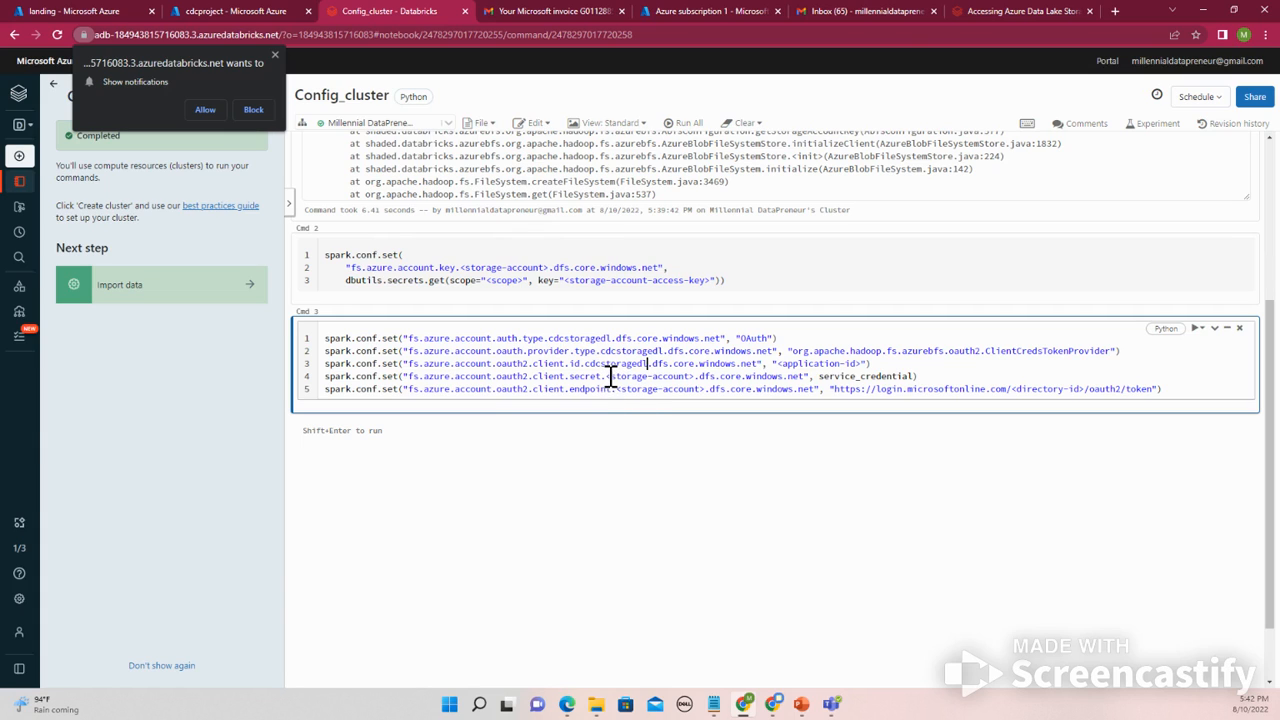
{"action": "left_click_drag", "start_coordinate": [613, 376], "coordinate": [695, 374]}
{"action": "type", "text": "cdcstoragedl"}
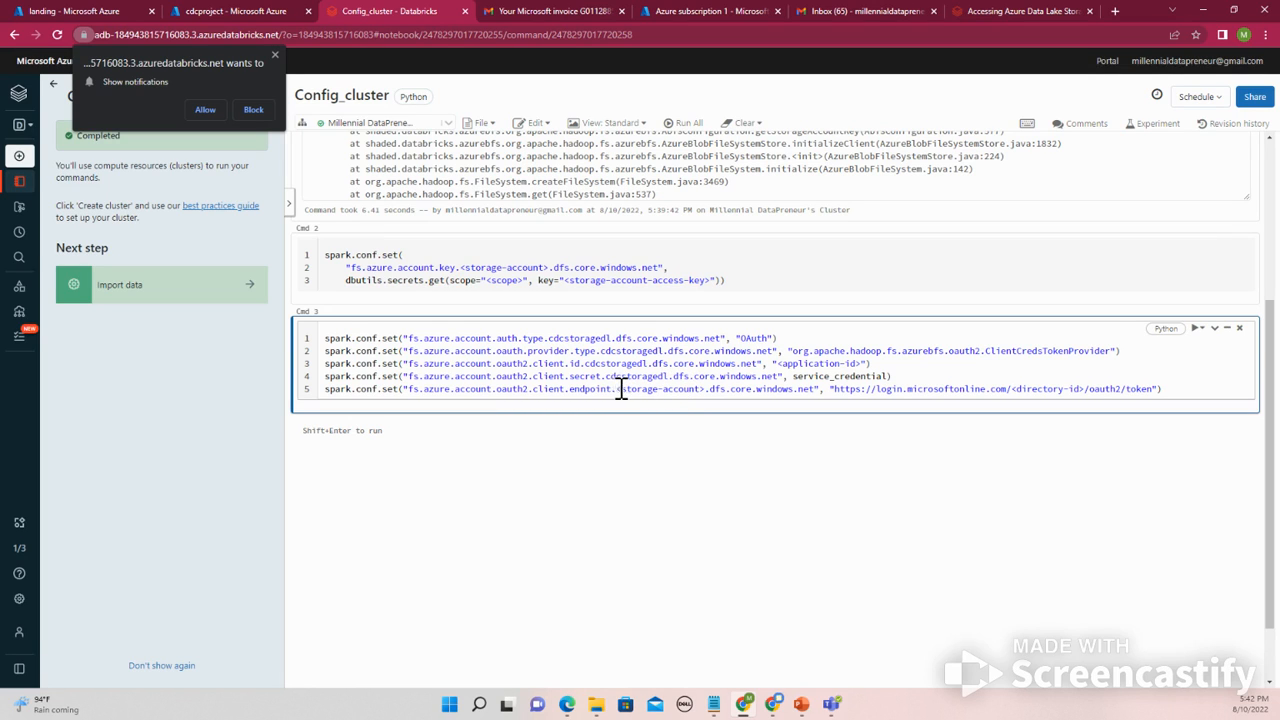
{"action": "left_click_drag", "start_coordinate": [618, 389], "coordinate": [707, 387]}
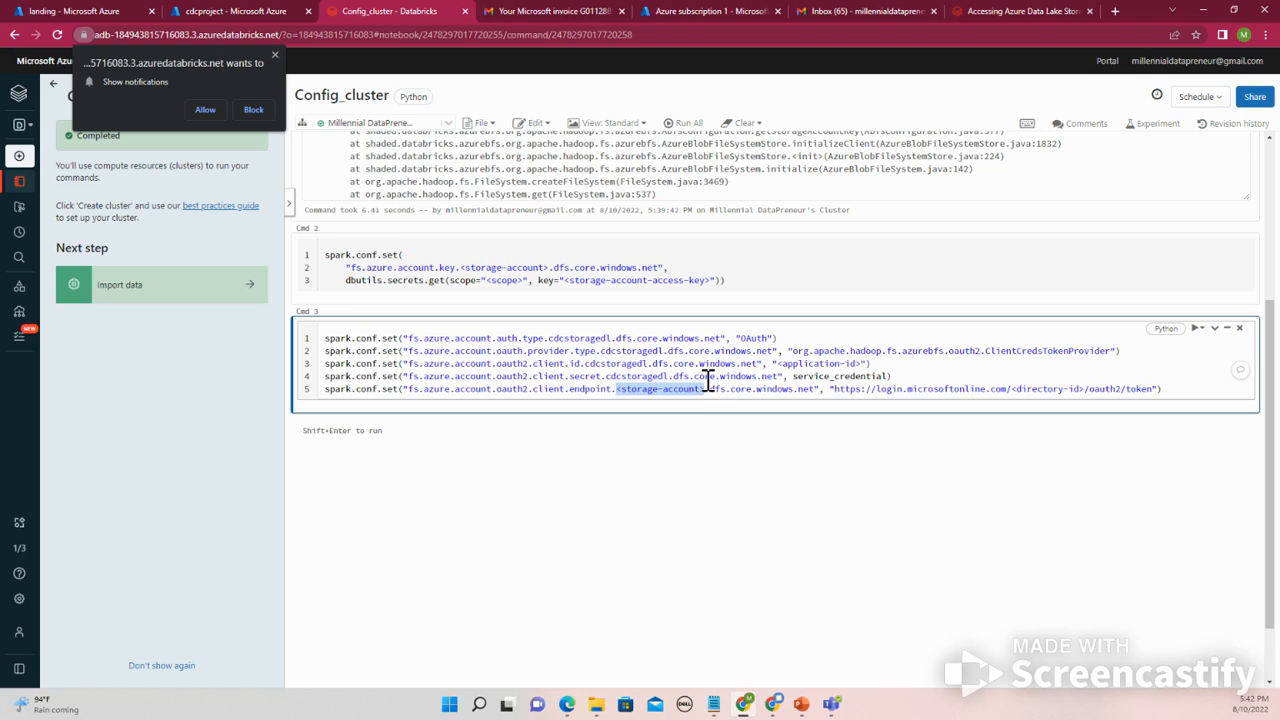
{"action": "type", "text": "cdcstoragedl"}
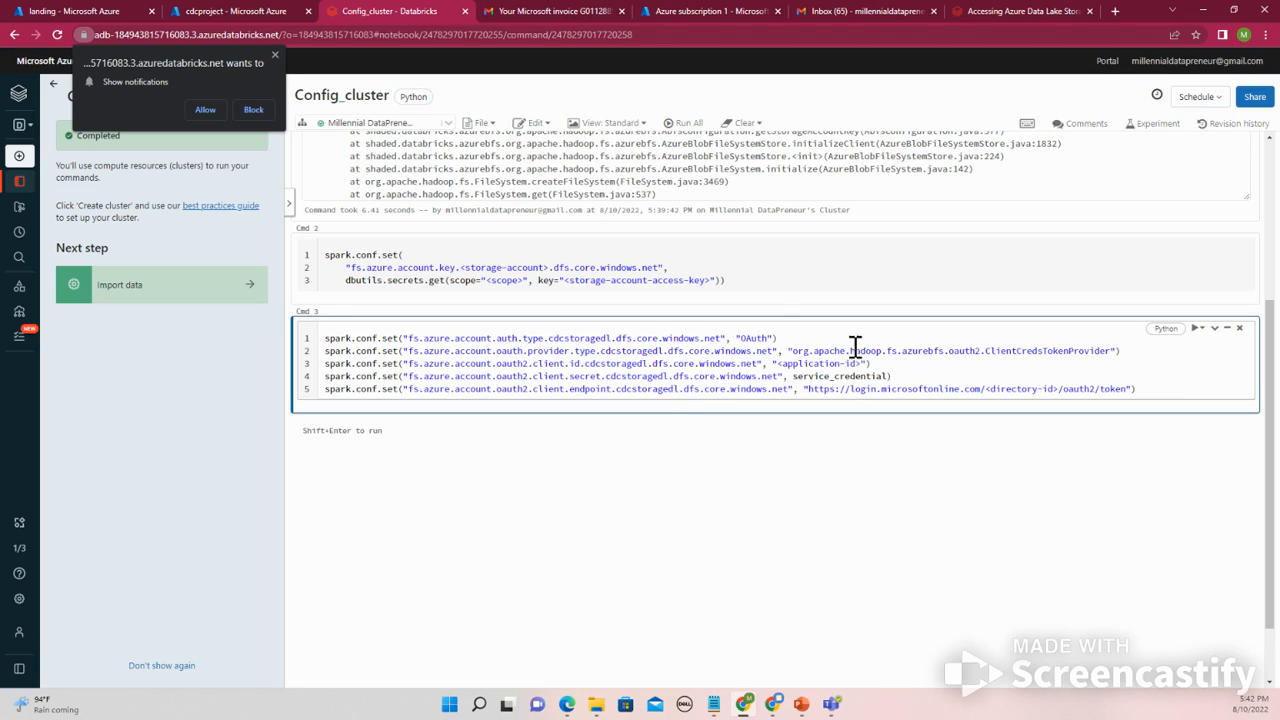
- Open the Default Directory overview in Azure Active Directory through the portal search and copy the Tenant ID
{"action": "left_click", "coordinate": [218, 12]}
{"action": "left_click", "coordinate": [112, 10]}
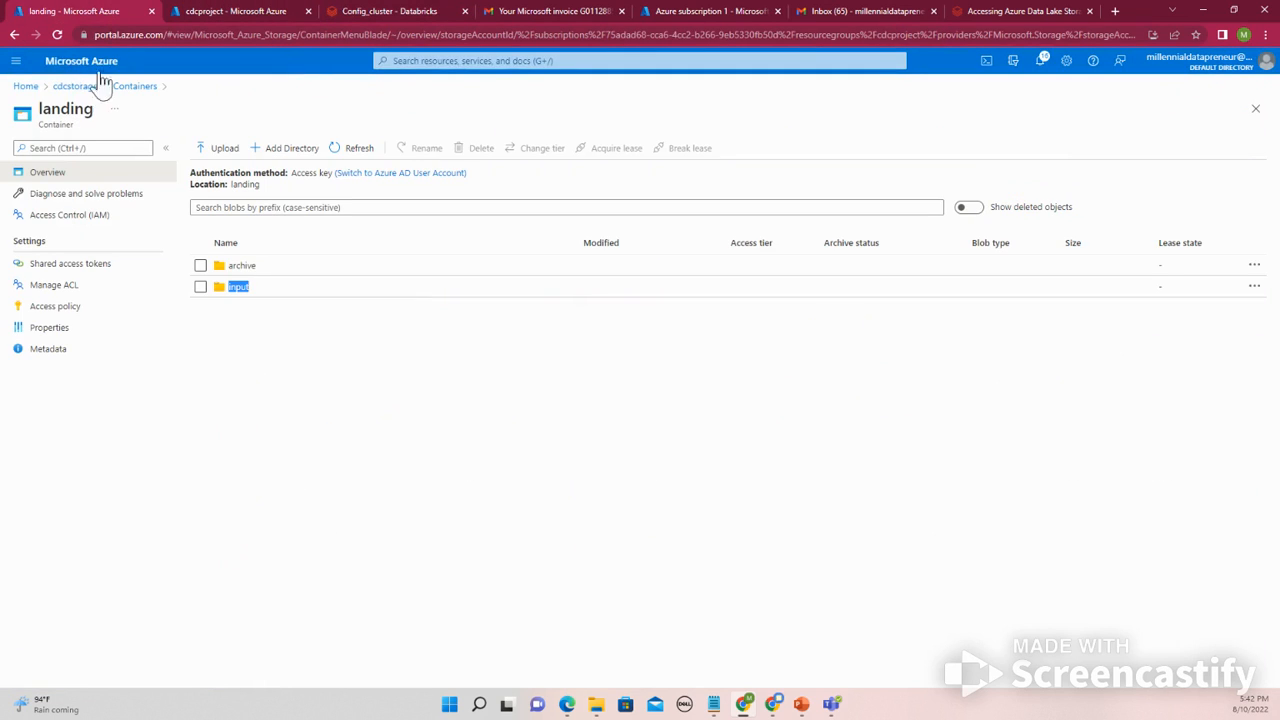
{"action": "left_click", "coordinate": [27, 87]}
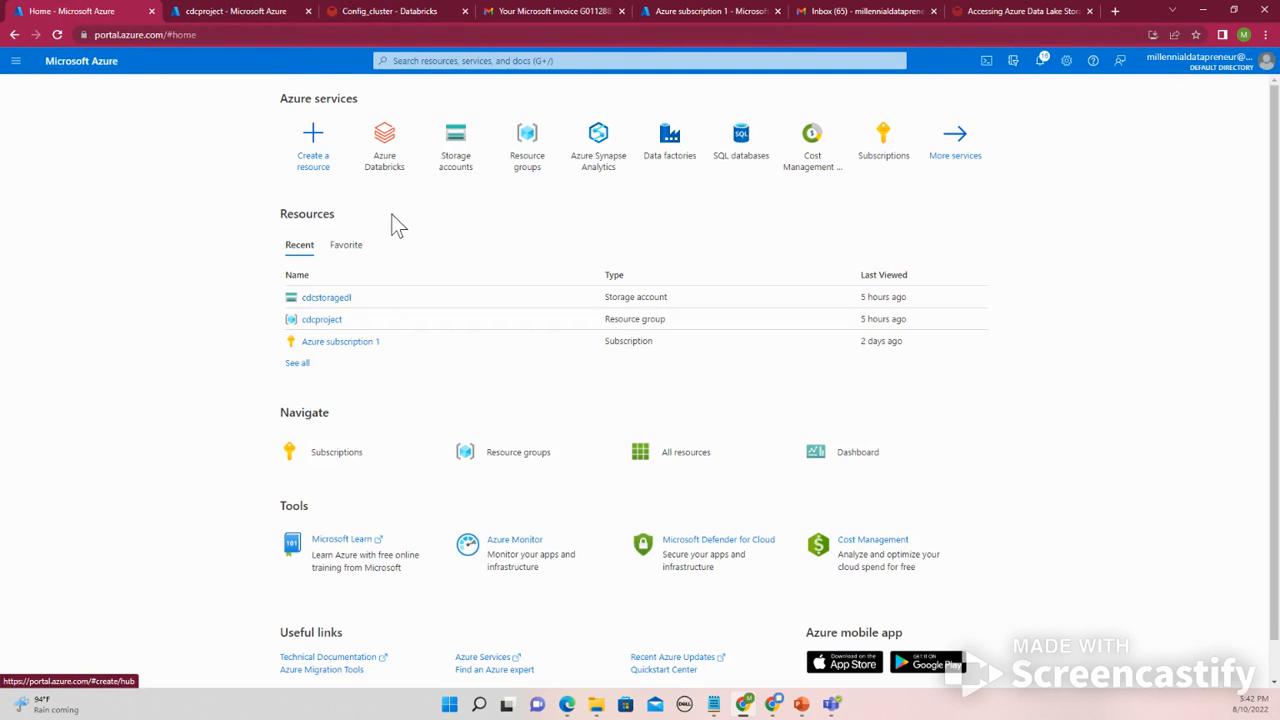
{"action": "left_click", "coordinate": [326, 345]}
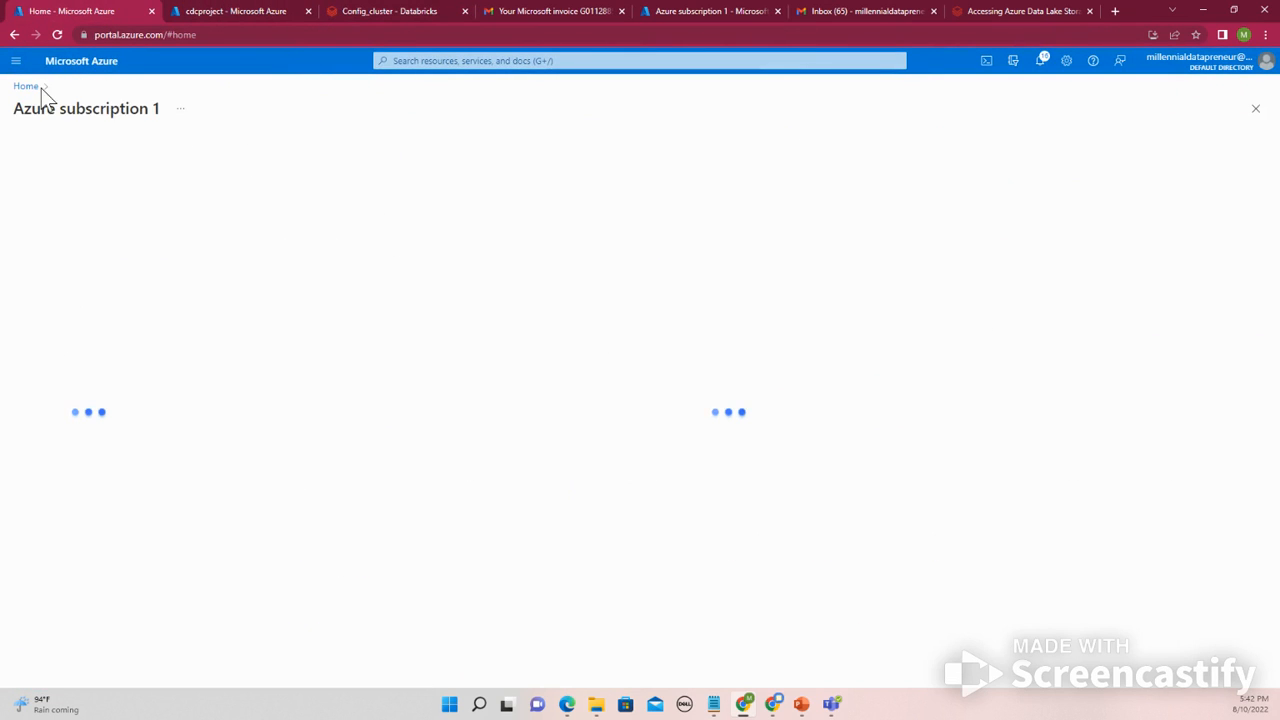
{"action": "left_click", "coordinate": [416, 61]}
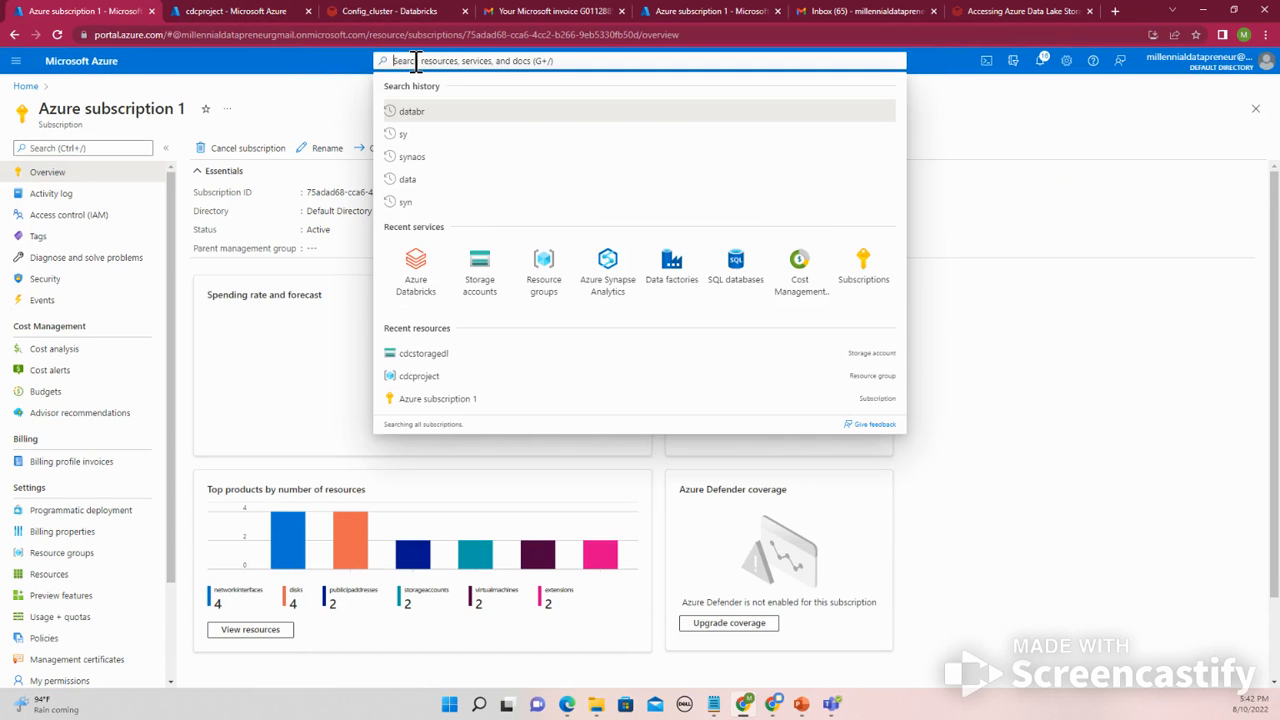
{"action": "type", "text": "azure"}
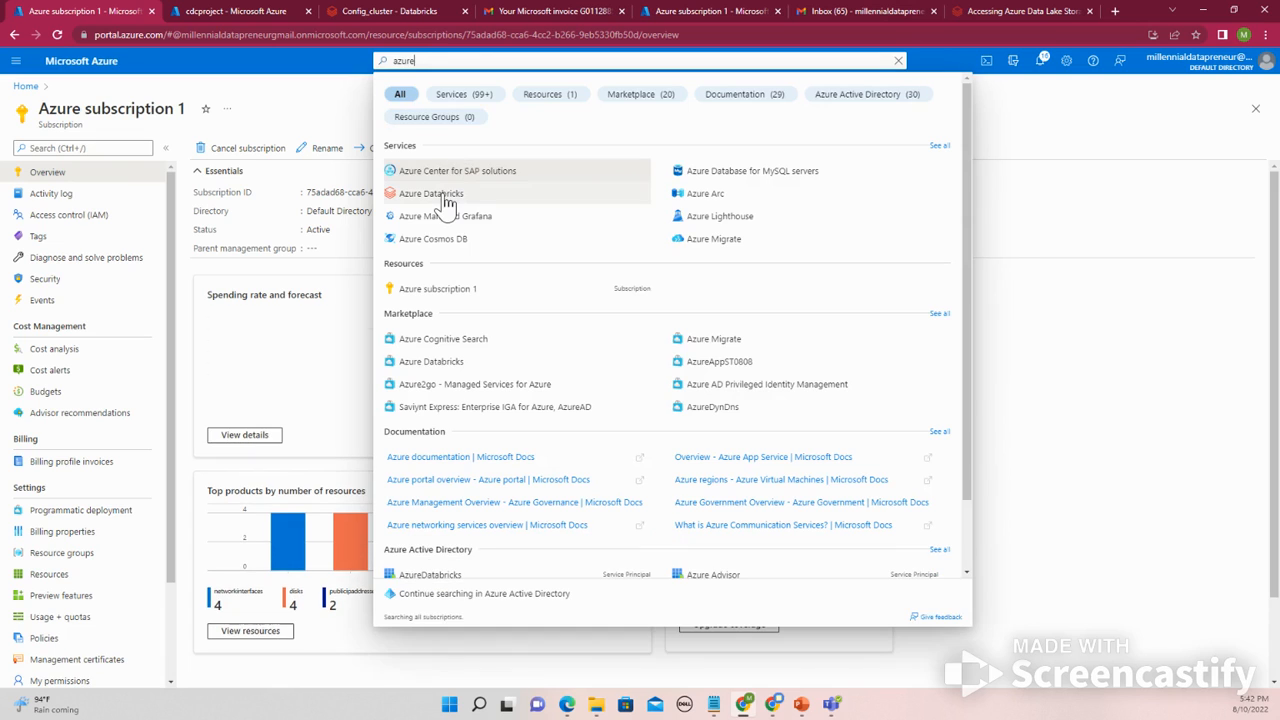
{"action": "type", "text": " act"}
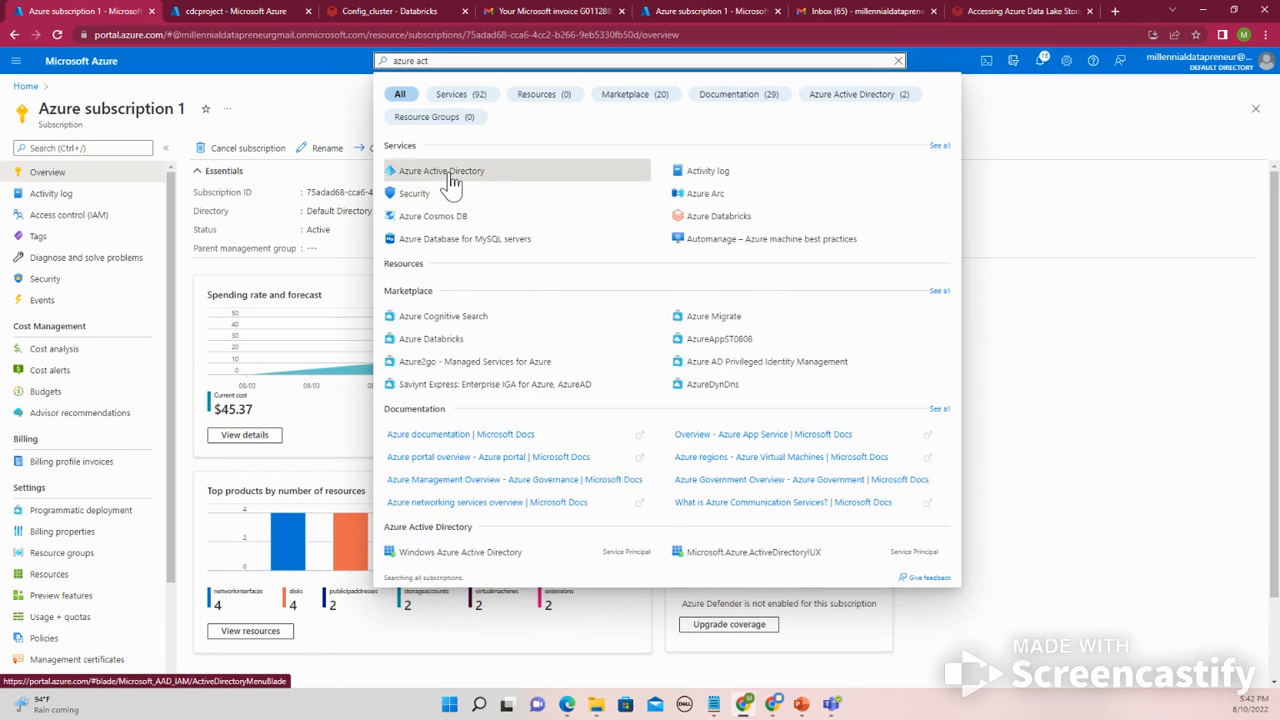
{"action": "left_click", "coordinate": [449, 178]}
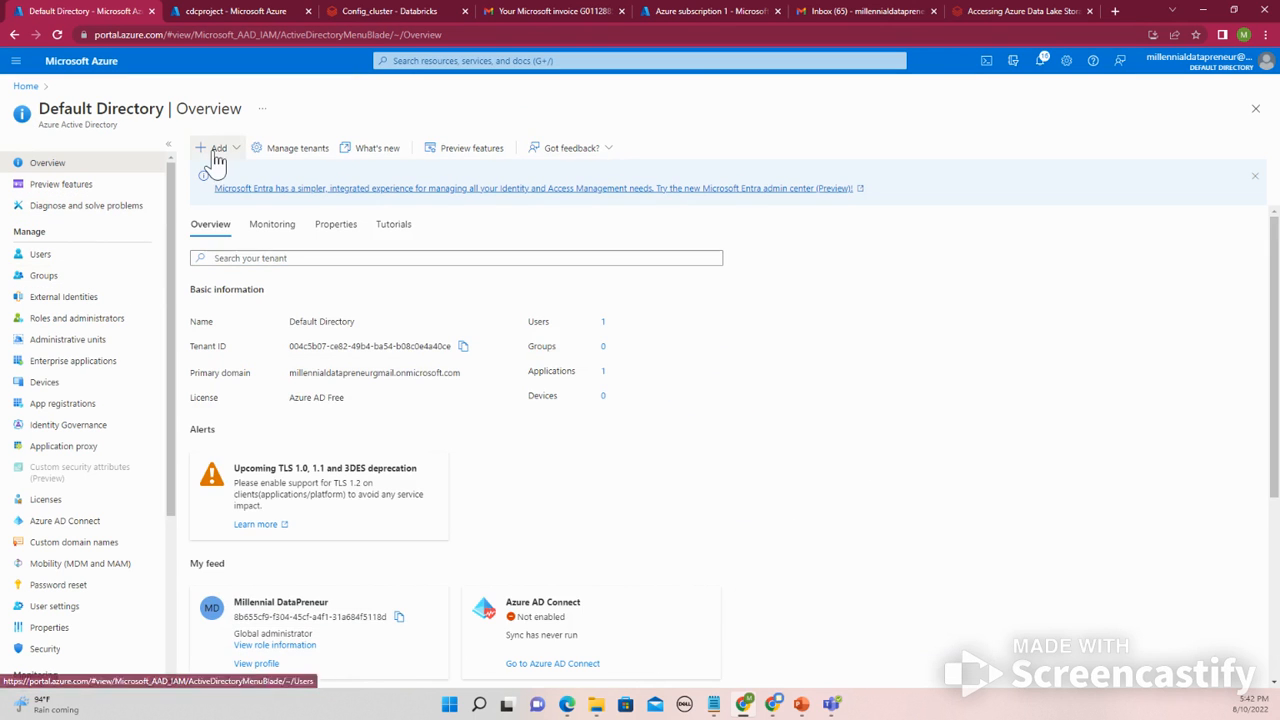
{"action": "left_click", "coordinate": [212, 147]}
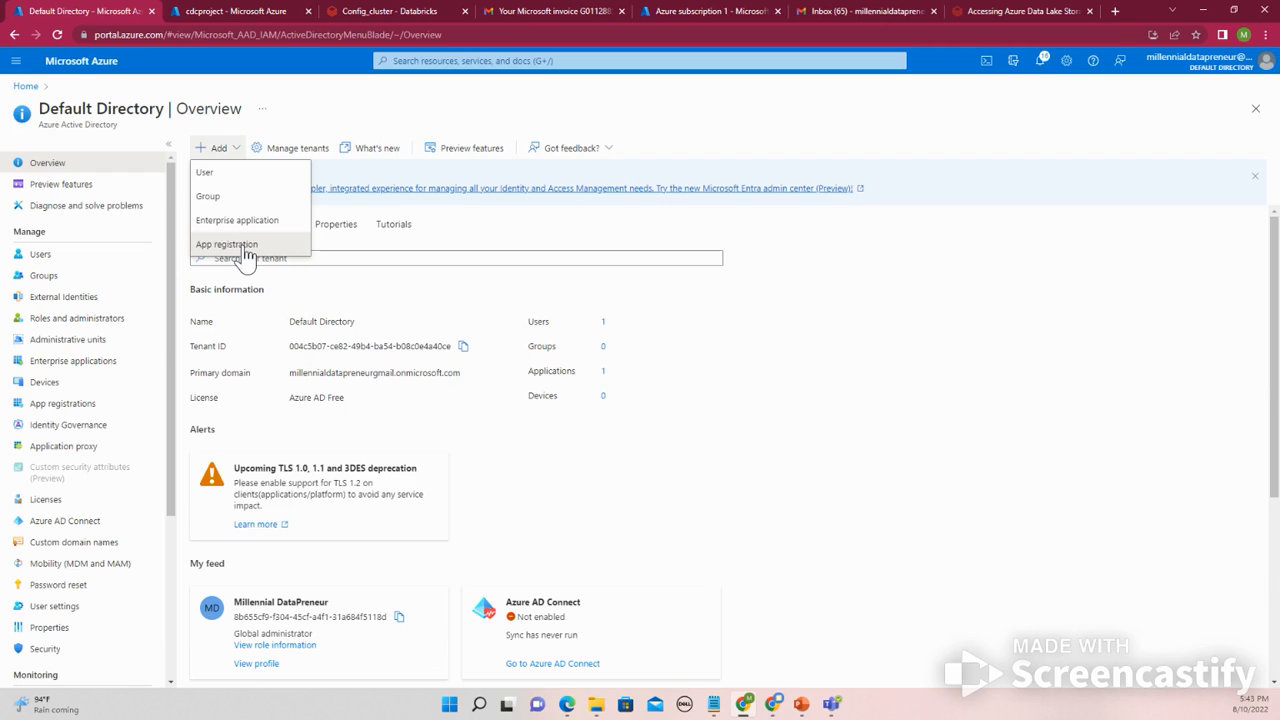
{"action": "left_click", "coordinate": [465, 350]}
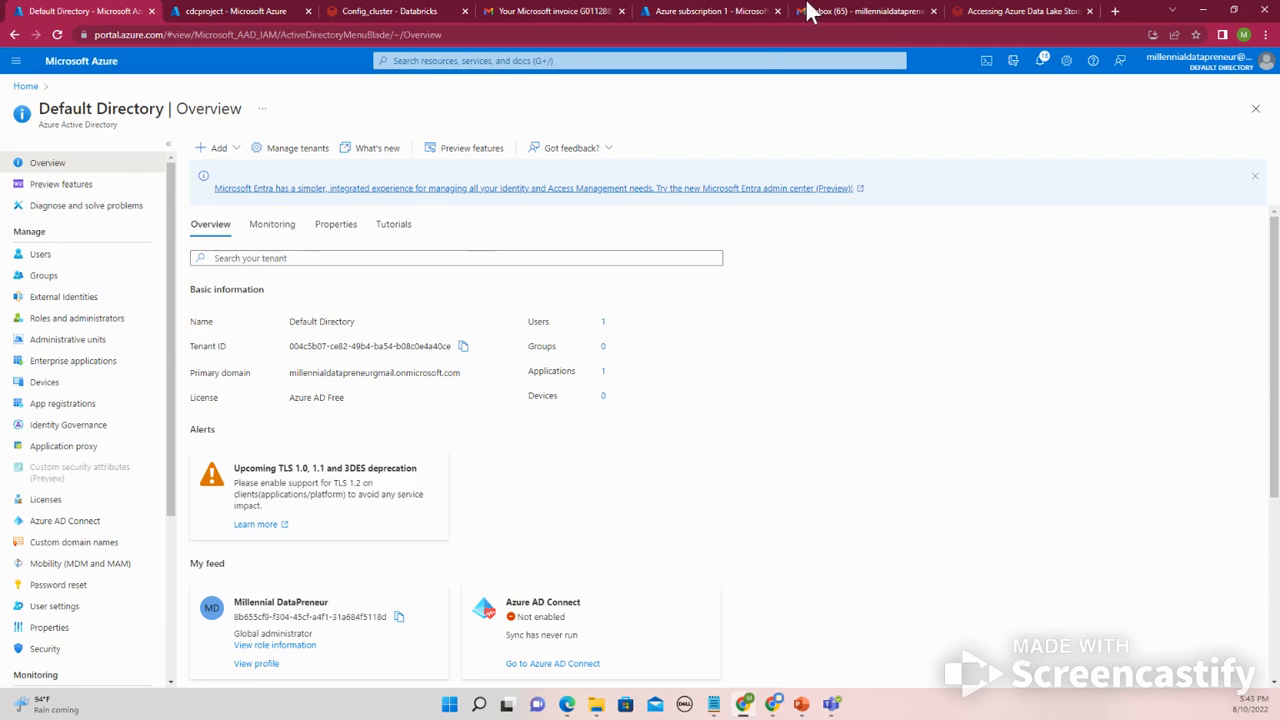
- Replace the <directory-id> placeholder in the token endpoint URL with the copied tenant ID
{"action": "left_click", "coordinate": [728, 12]}
{"action": "left_click", "coordinate": [400, 12]}
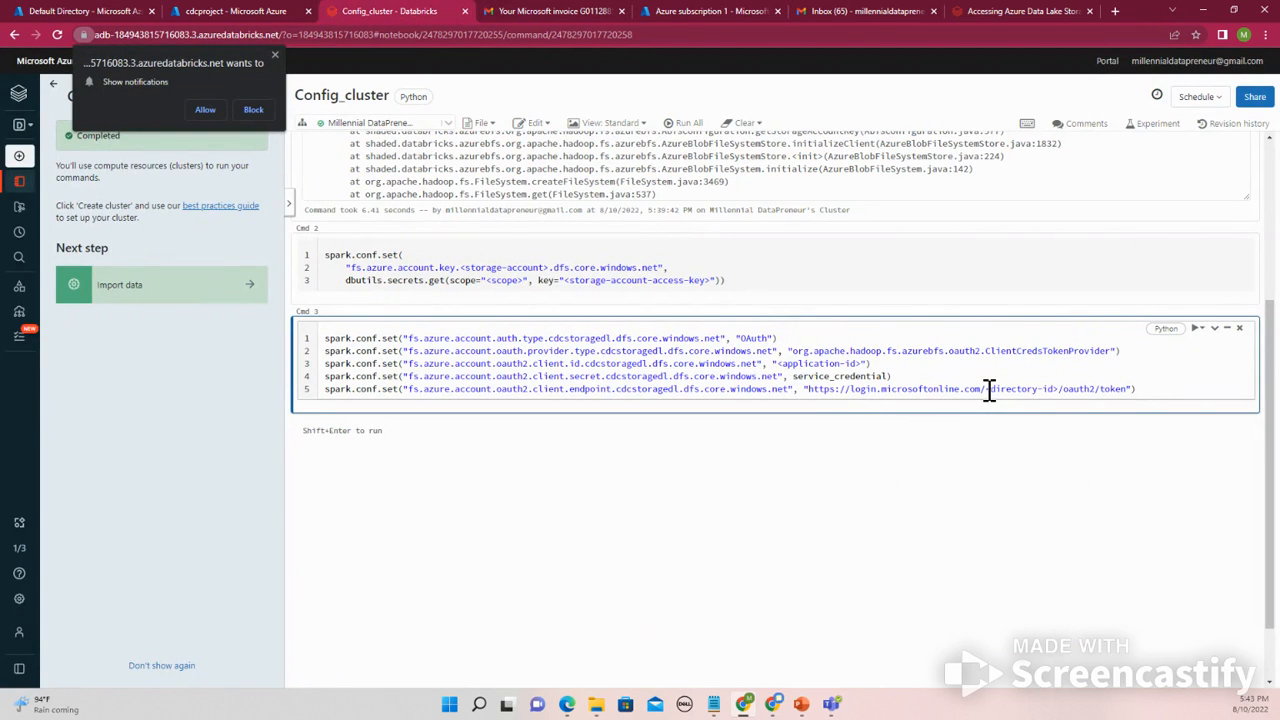
{"action": "left_click_drag", "start_coordinate": [987, 389], "coordinate": [1057, 388]}
{"action": "key", "text": "ctrl+v"}
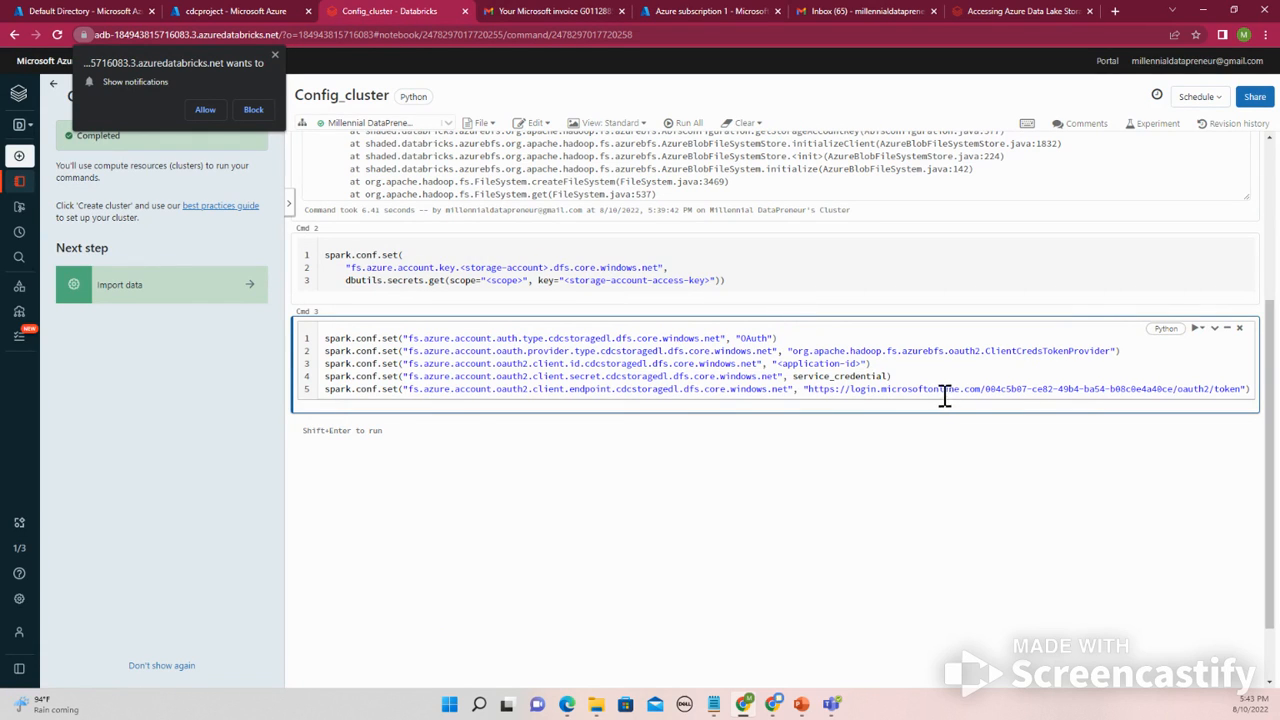
{"action": "left_click", "coordinate": [237, 12]}
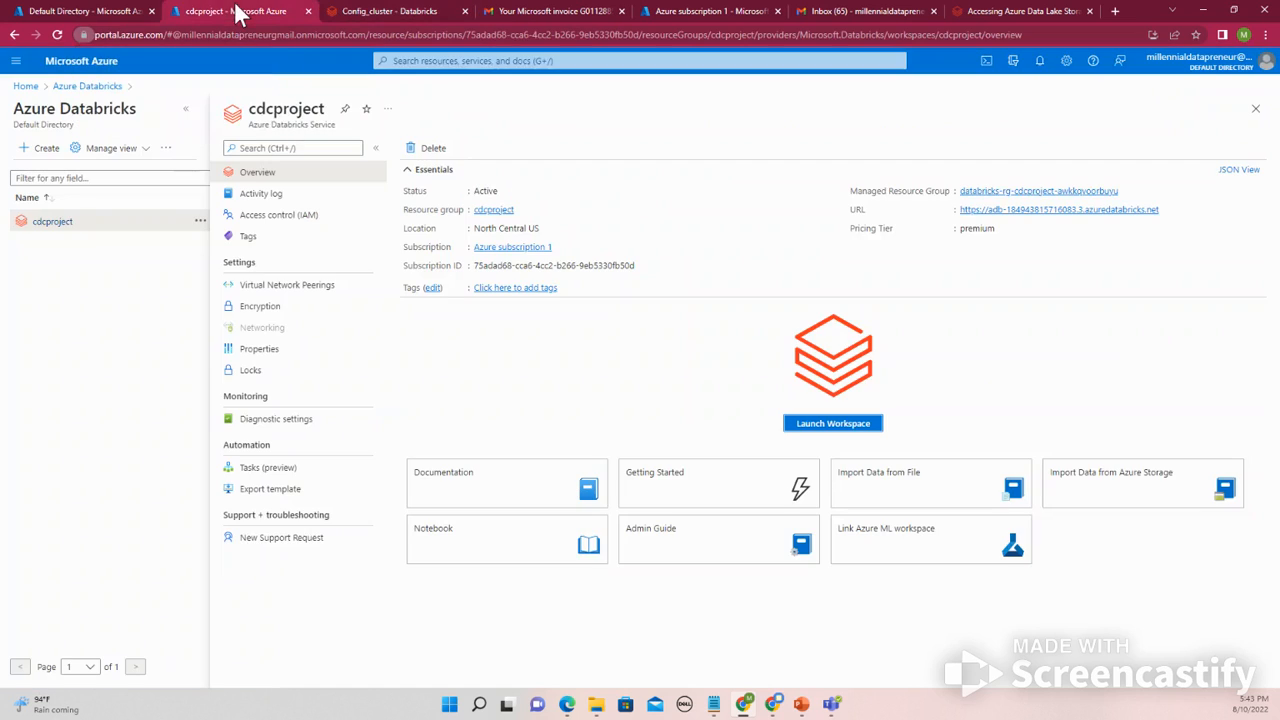
{"action": "left_click", "coordinate": [117, 12]}
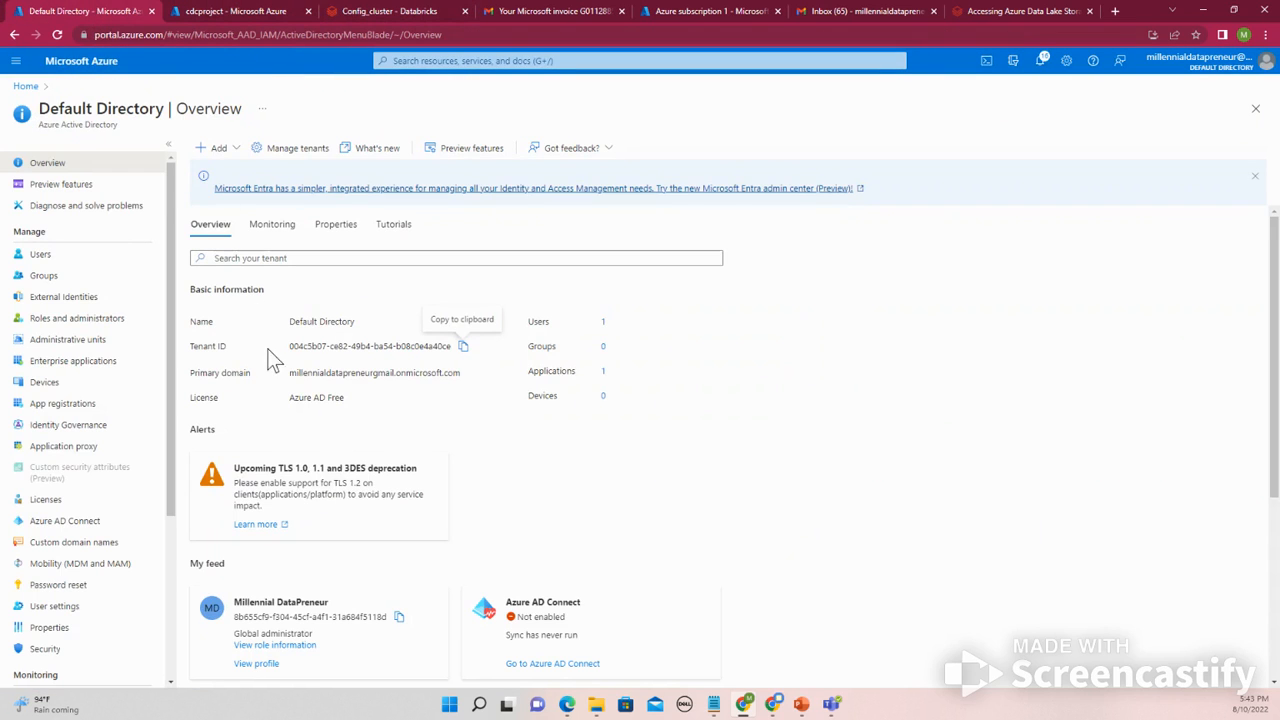
{"action": "left_click", "coordinate": [205, 150]}
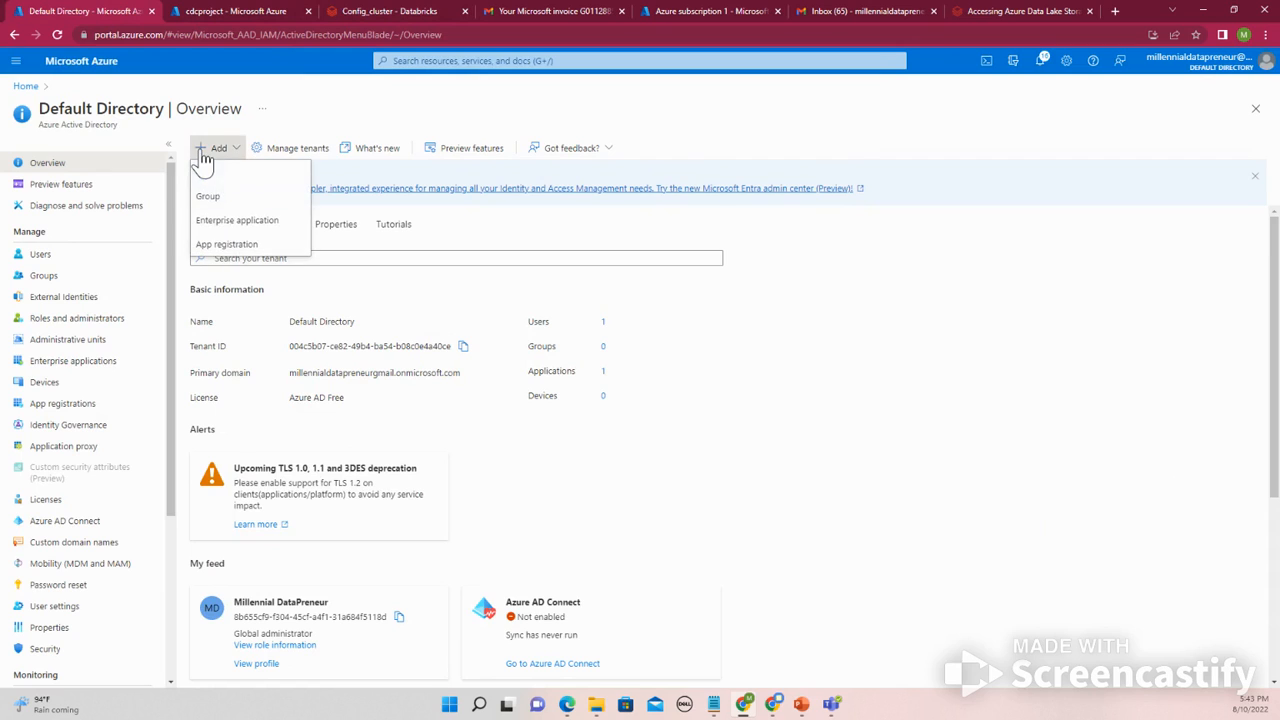
{"action": "left_click", "coordinate": [240, 225]}
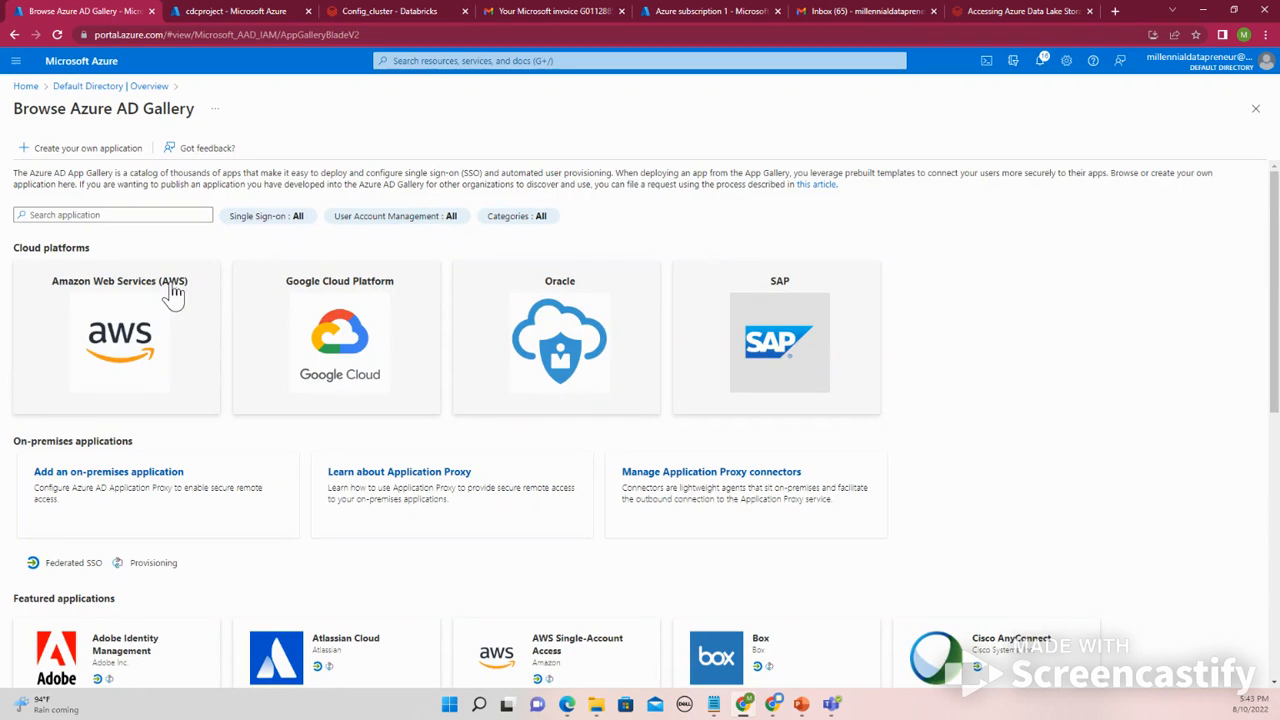
{"action": "scroll", "coordinate": [168, 274], "scroll_direction": "down", "scroll_amount": 1}
{"action": "scroll", "coordinate": [171, 271], "scroll_direction": "down", "scroll_amount": 1}
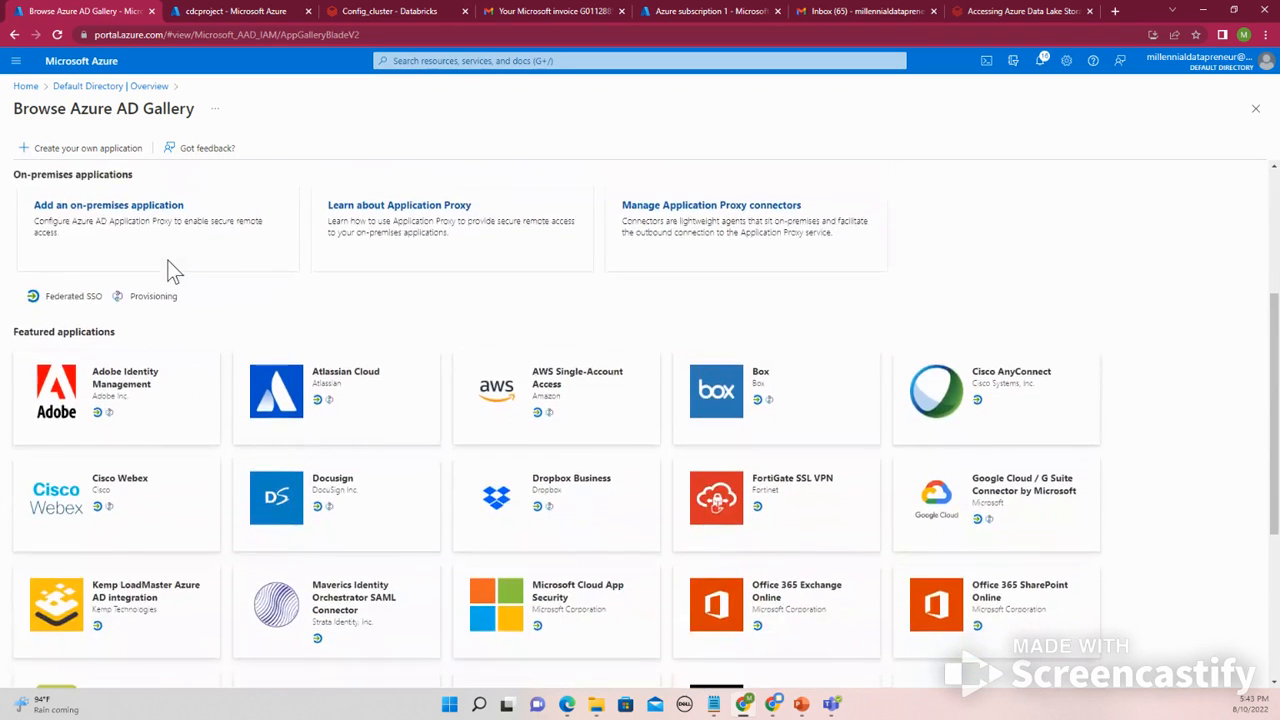
{"action": "scroll", "coordinate": [166, 266], "scroll_direction": "up", "scroll_amount": 2}
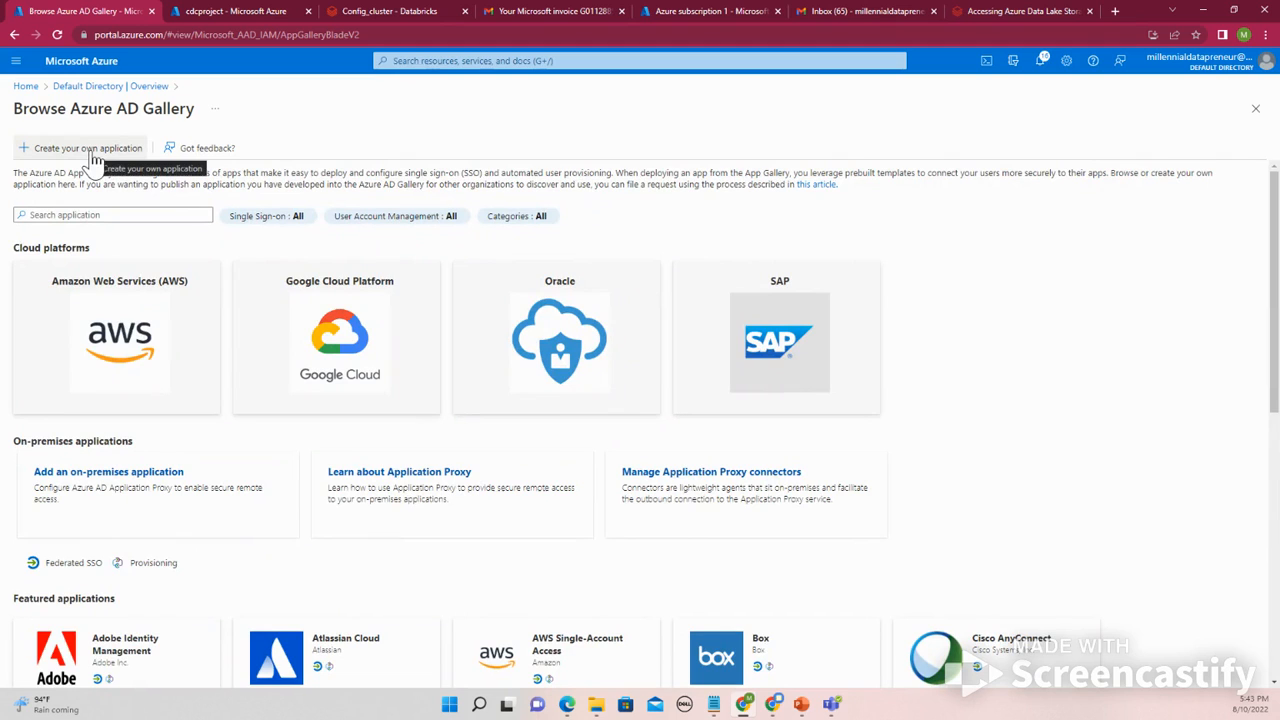
{"action": "left_click", "coordinate": [35, 90]}
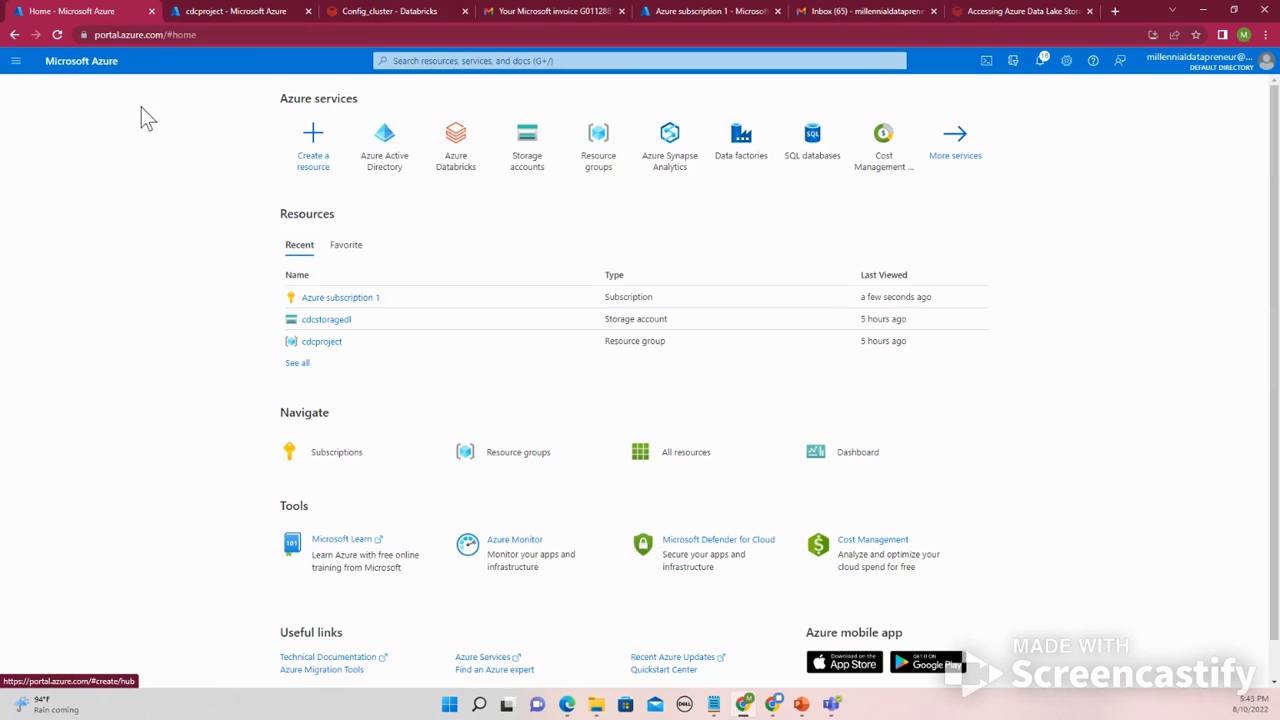
- Register a new single-tenant application named DatabricksClientID in Azure Active Directory
{"action": "left_click", "coordinate": [376, 161]}
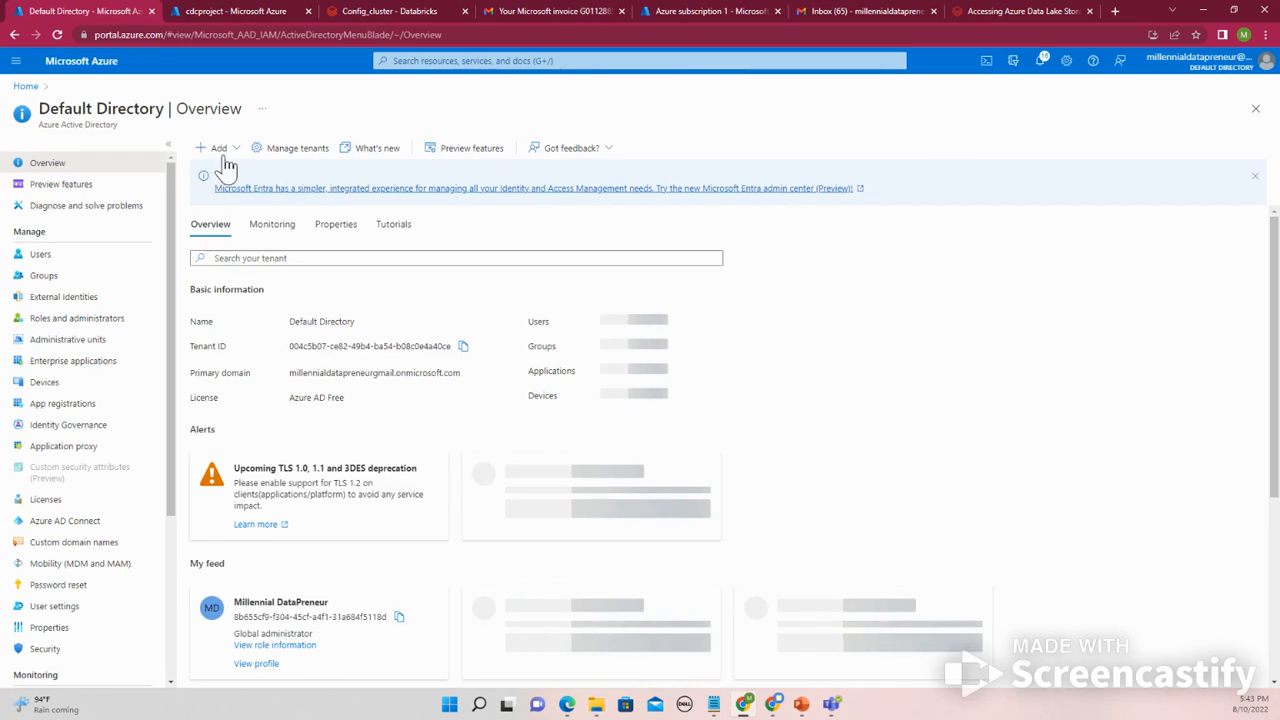
{"action": "left_click", "coordinate": [226, 149]}
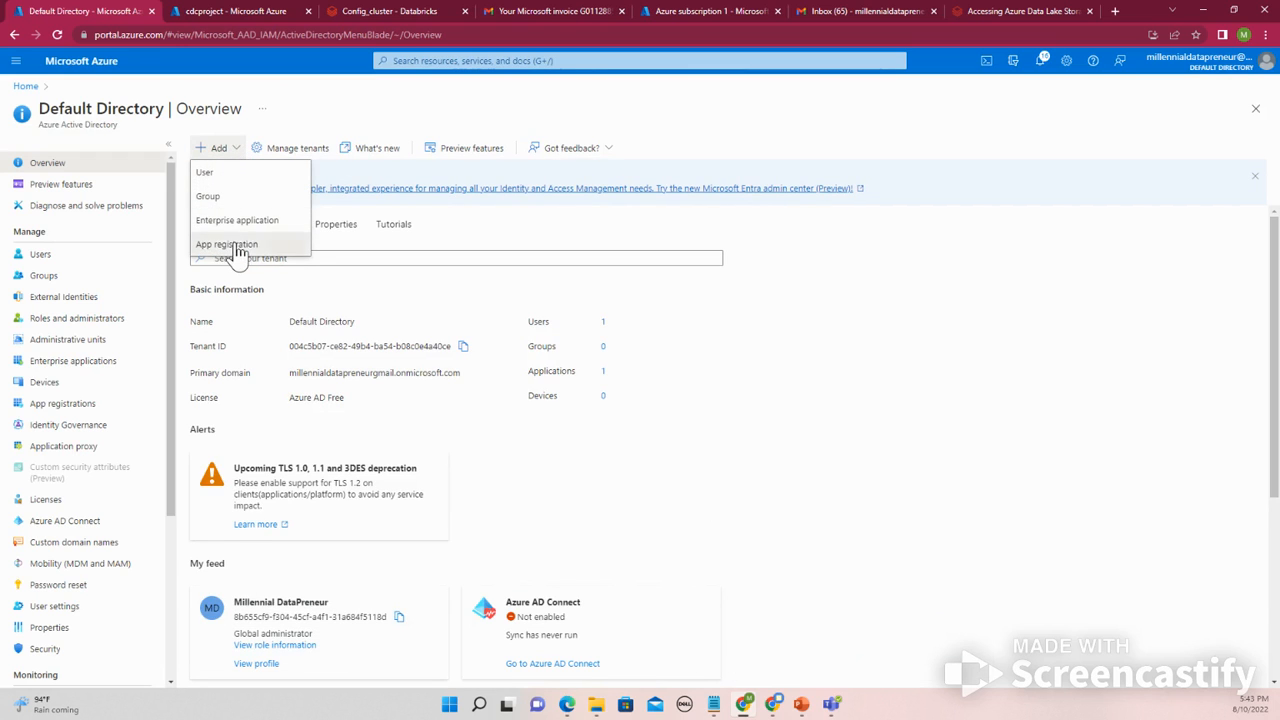
{"action": "left_click", "coordinate": [236, 246]}
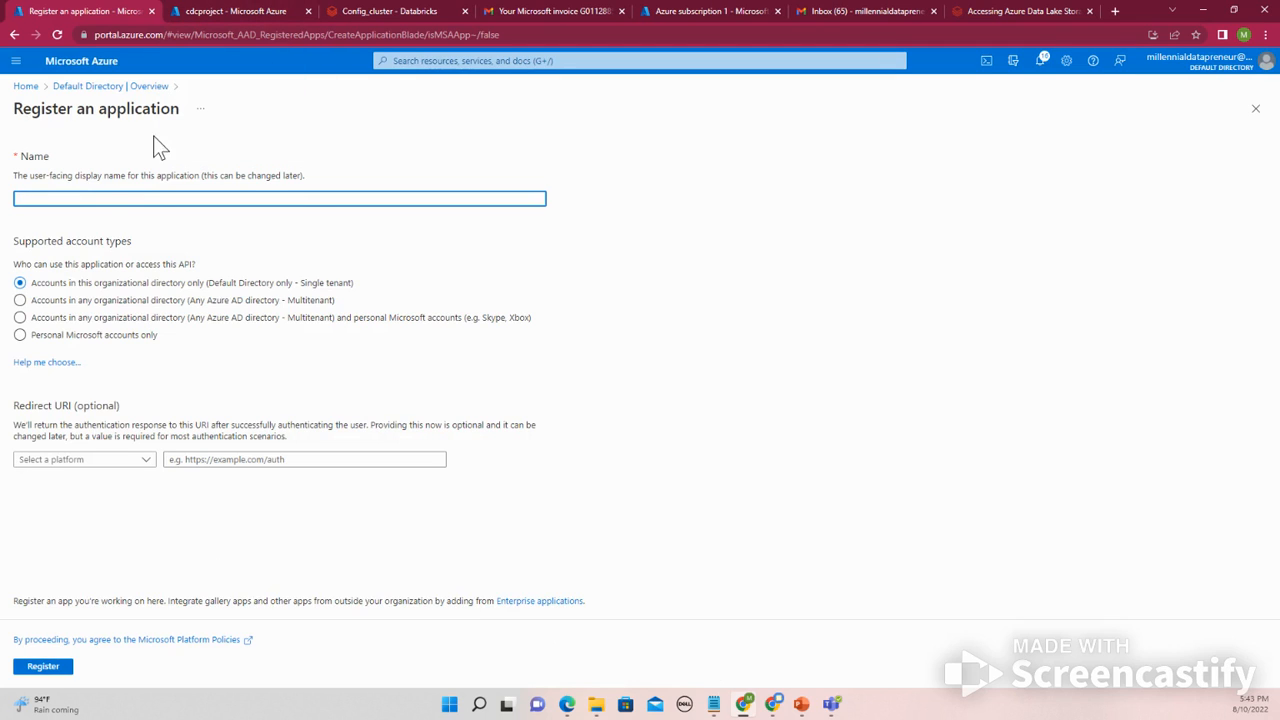
{"action": "type", "text": "D"}
{"action": "key", "text": "BackSpace"}
{"action": "type", "text": "DatabricksClientID"}
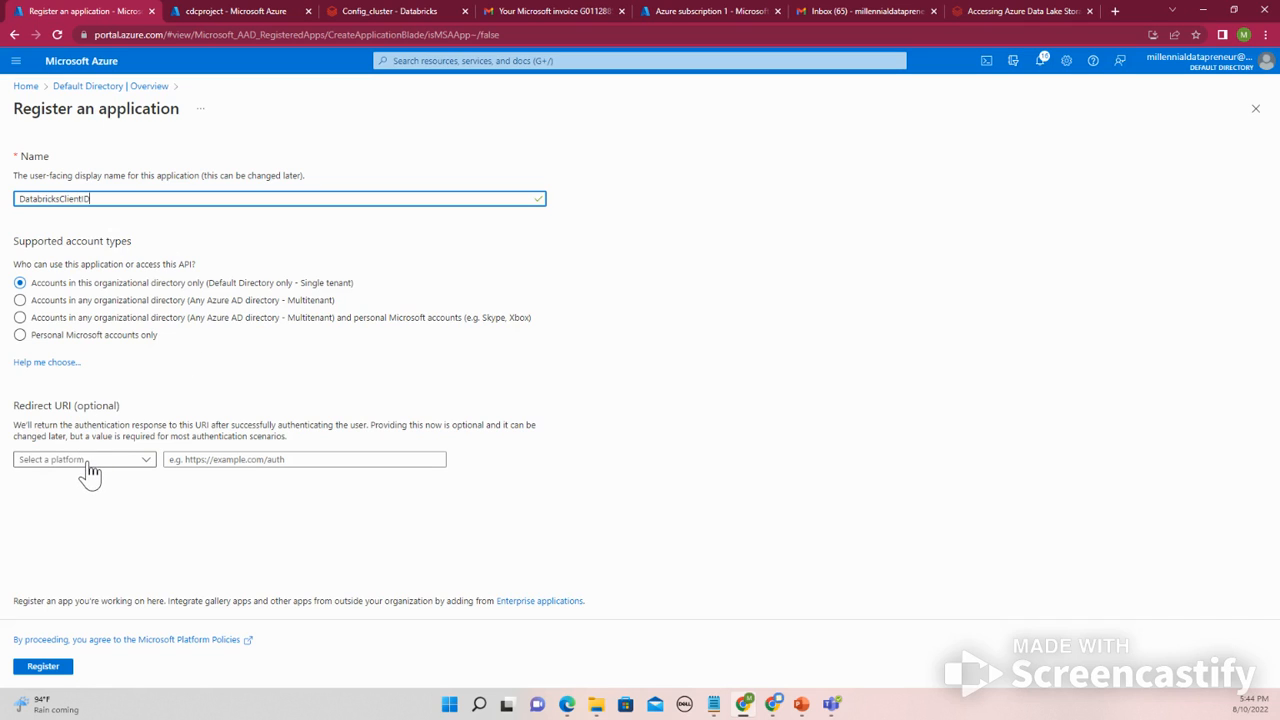
{"action": "left_click", "coordinate": [43, 667]}
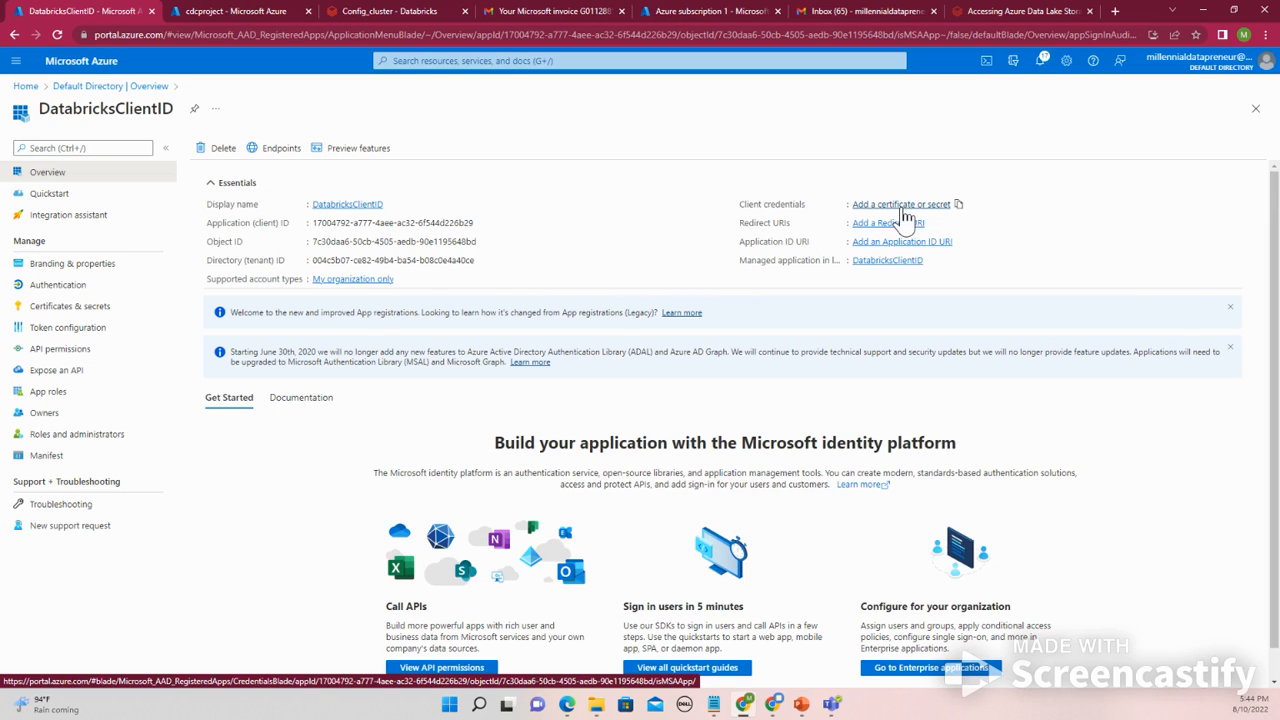
- Add a client secret to the DatabricksClientID app with description secret and the recommended 6-month expiry
{"action": "left_click", "coordinate": [903, 208]}
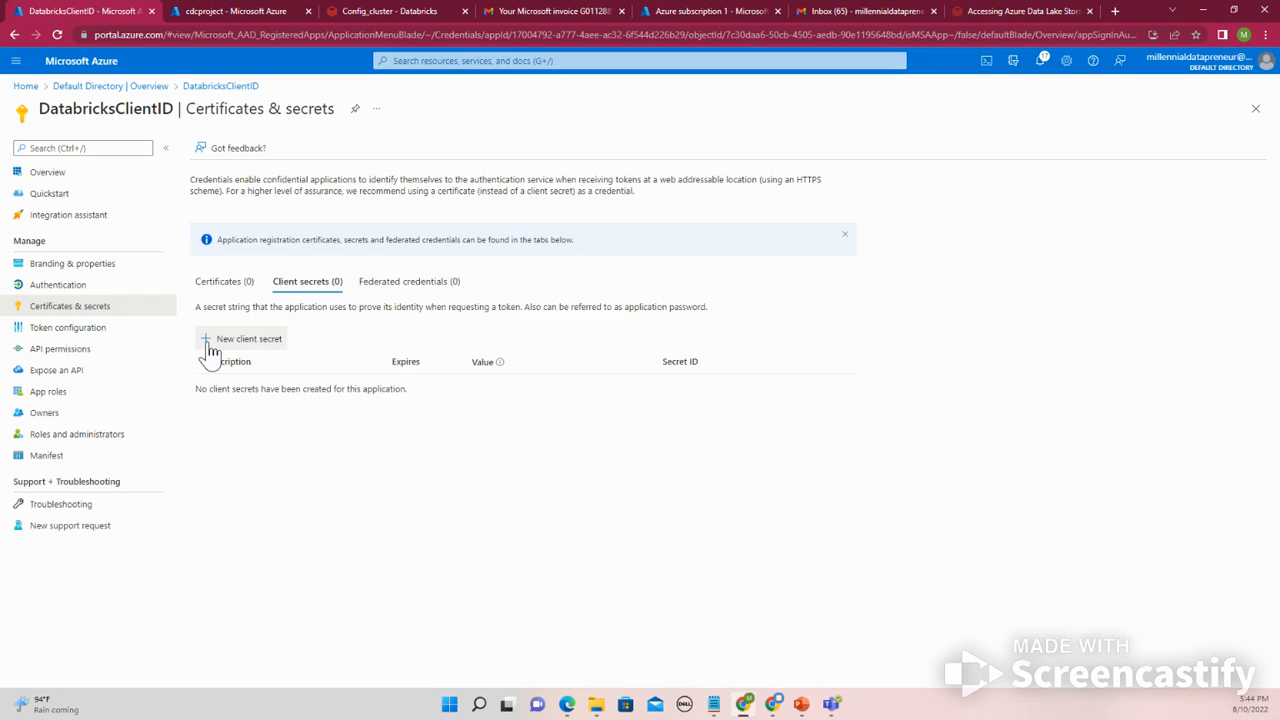
{"action": "left_click", "coordinate": [212, 350]}
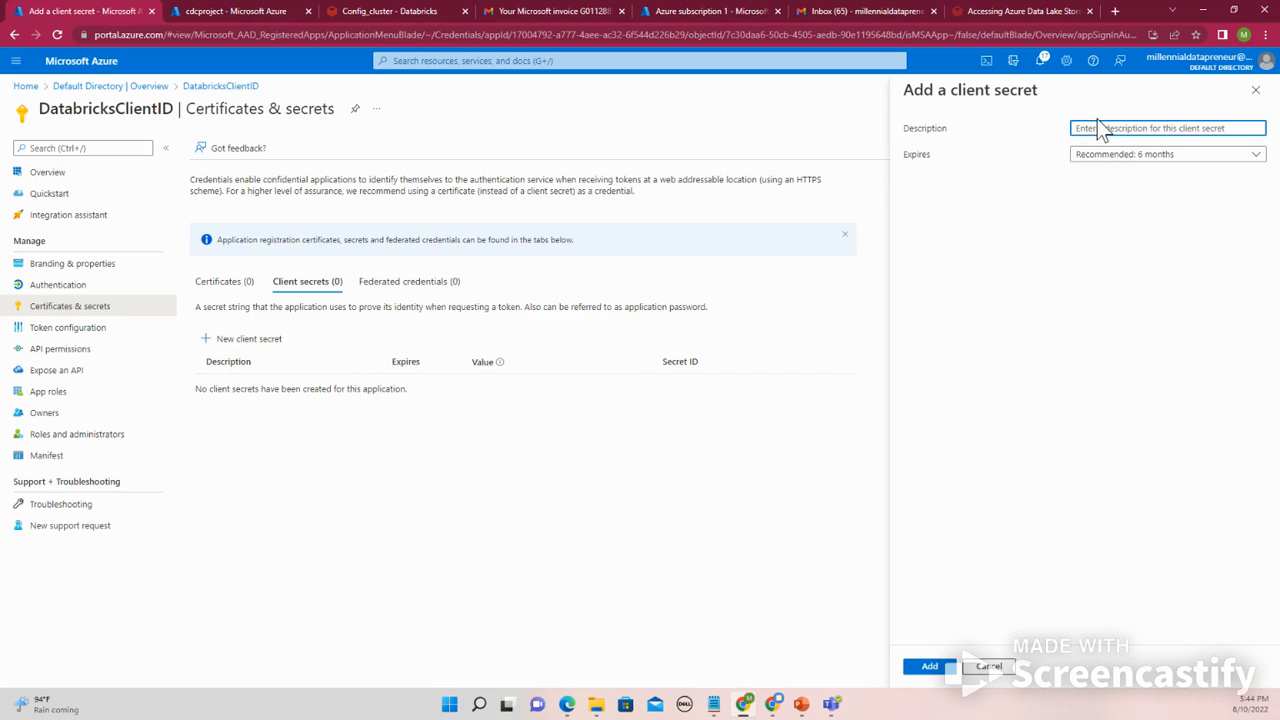
{"action": "type", "text": "secret"}
{"action": "left_click", "coordinate": [1162, 158]}
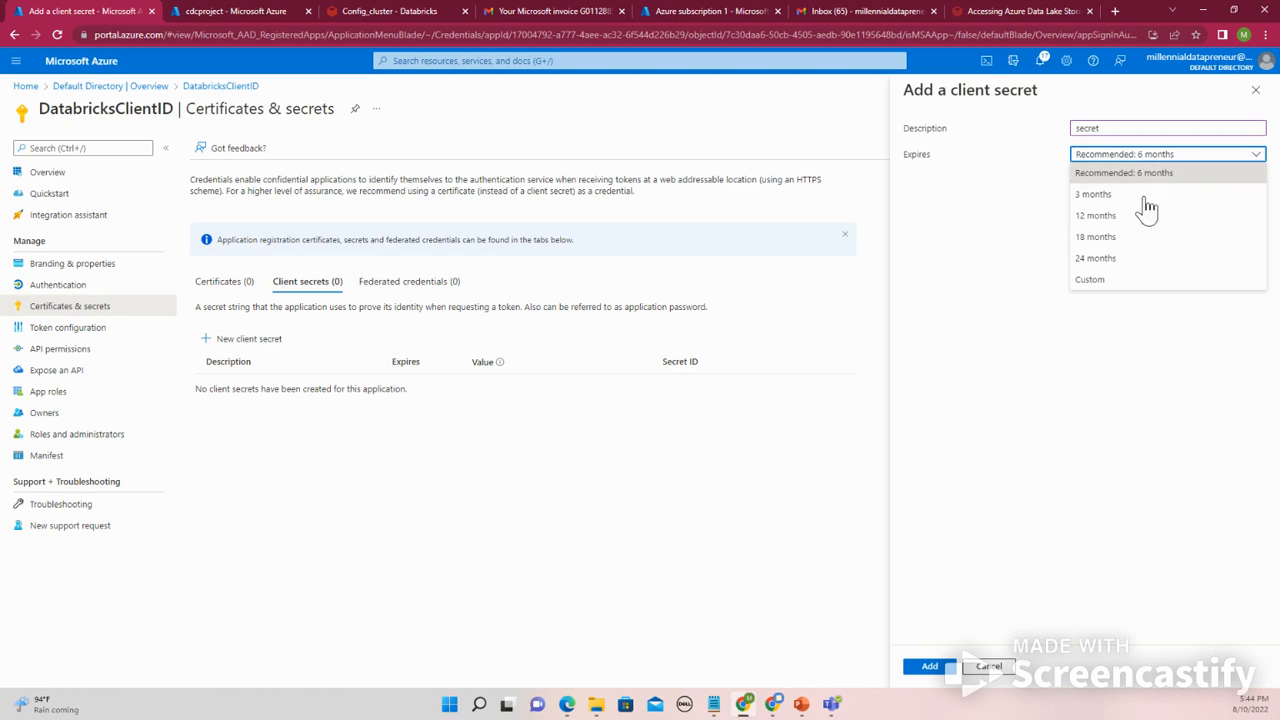
{"action": "left_click", "coordinate": [1090, 280]}
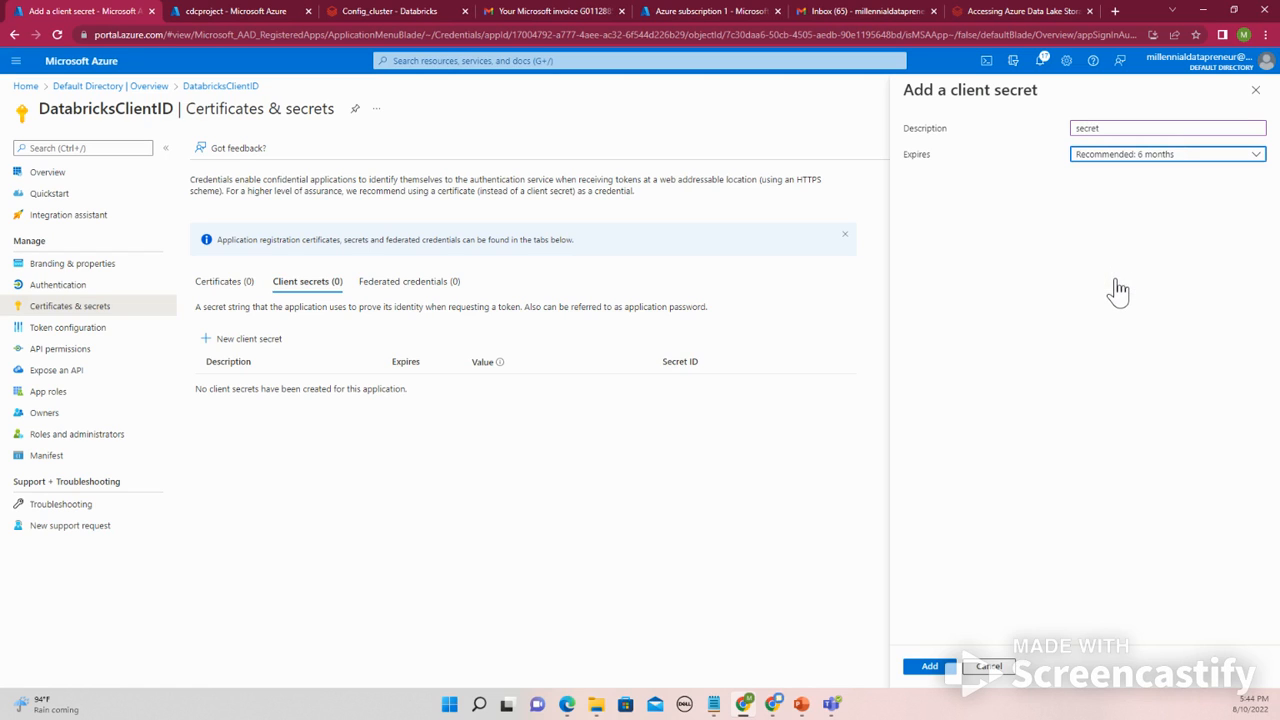
{"action": "left_click", "coordinate": [1126, 179]}
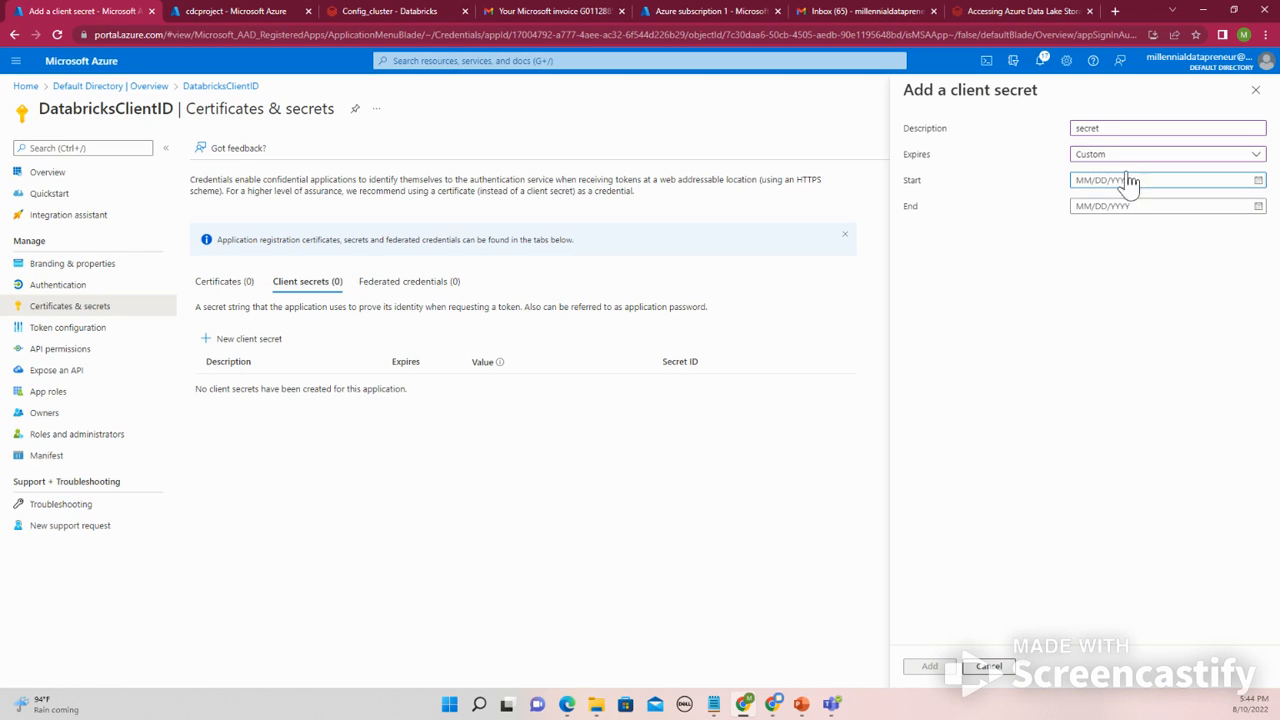
{"action": "left_click", "coordinate": [1133, 160]}
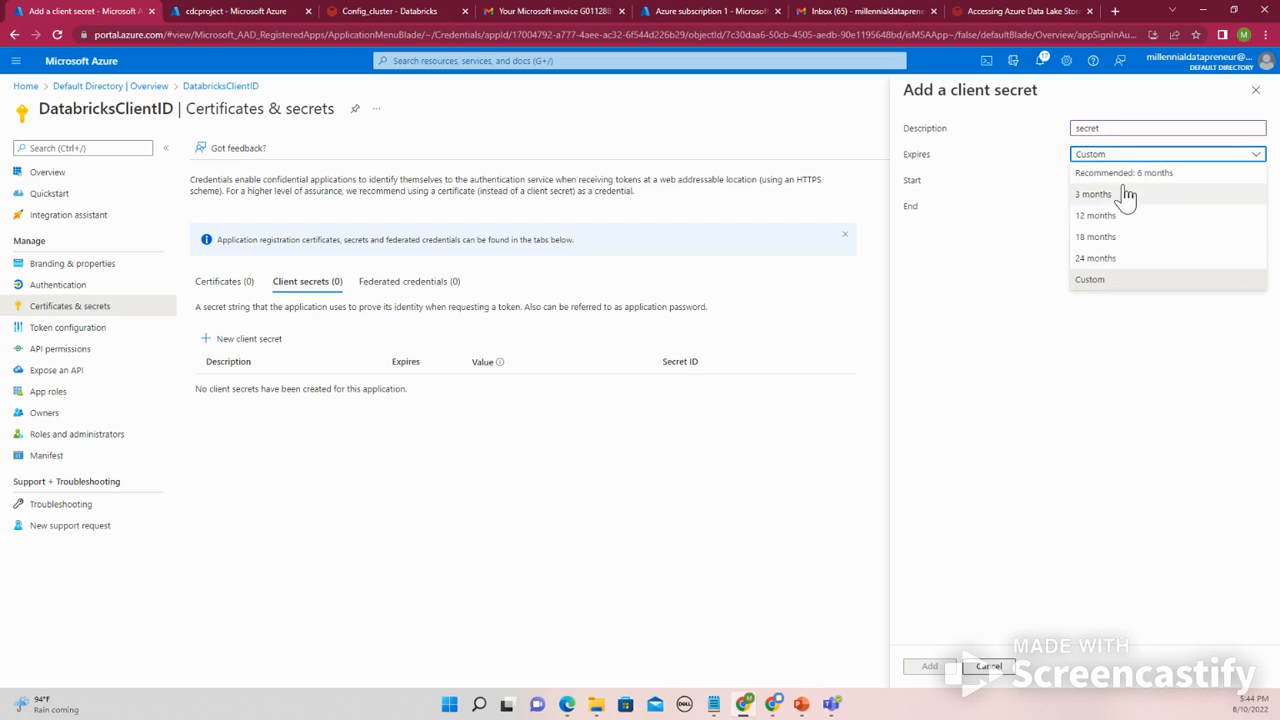
{"action": "left_click", "coordinate": [1121, 178]}
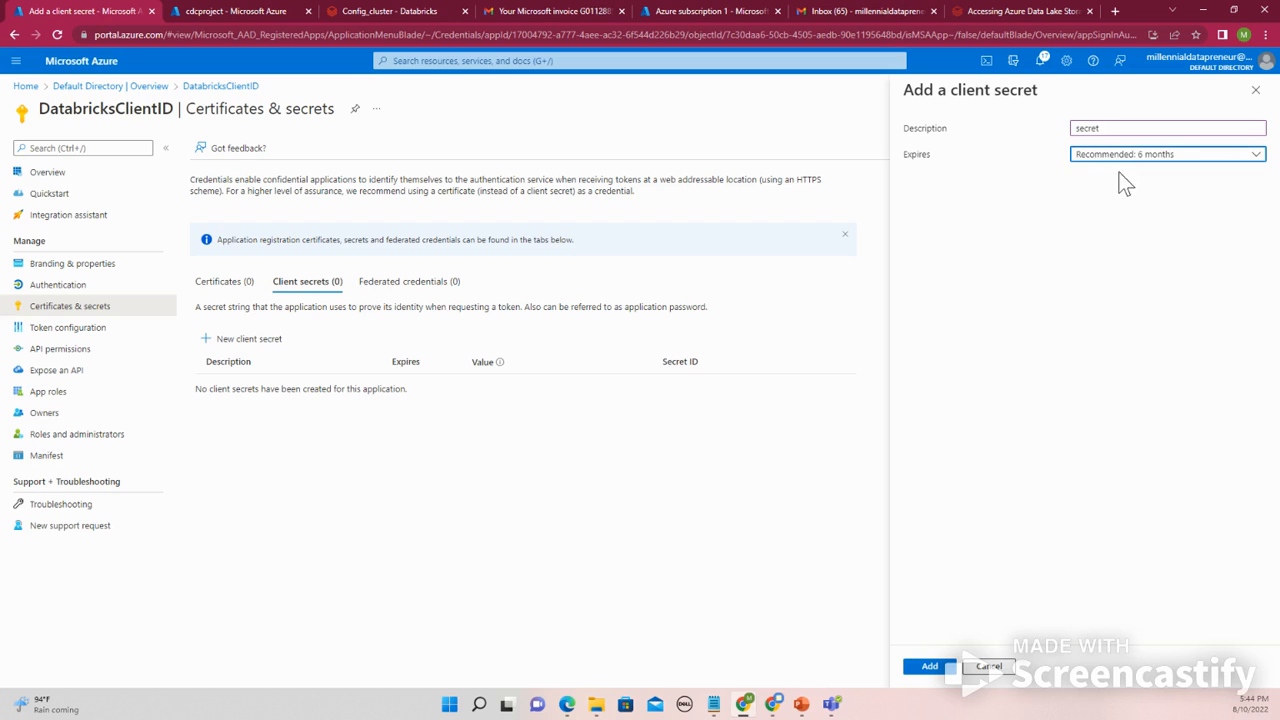
{"action": "left_click", "coordinate": [920, 672]}
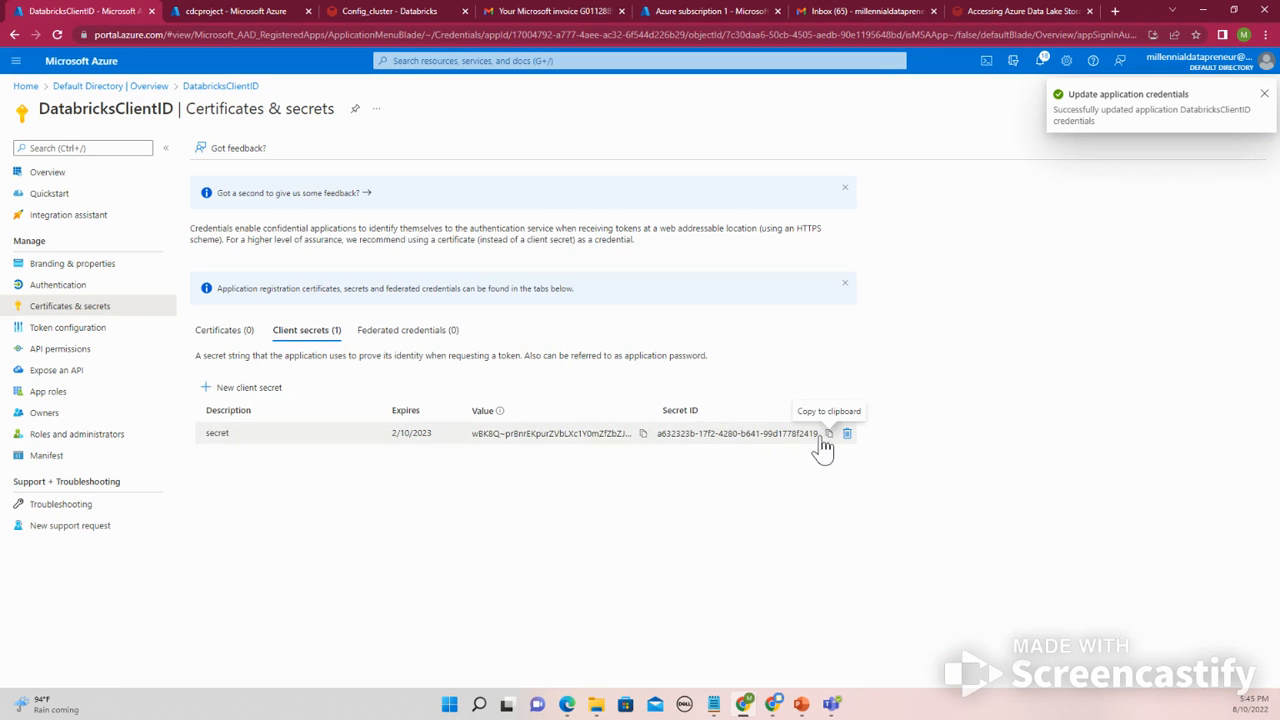
- Copy the new client secret value and paste it into Notepad after a 'client secret:' label
{"action": "left_click", "coordinate": [643, 434]}
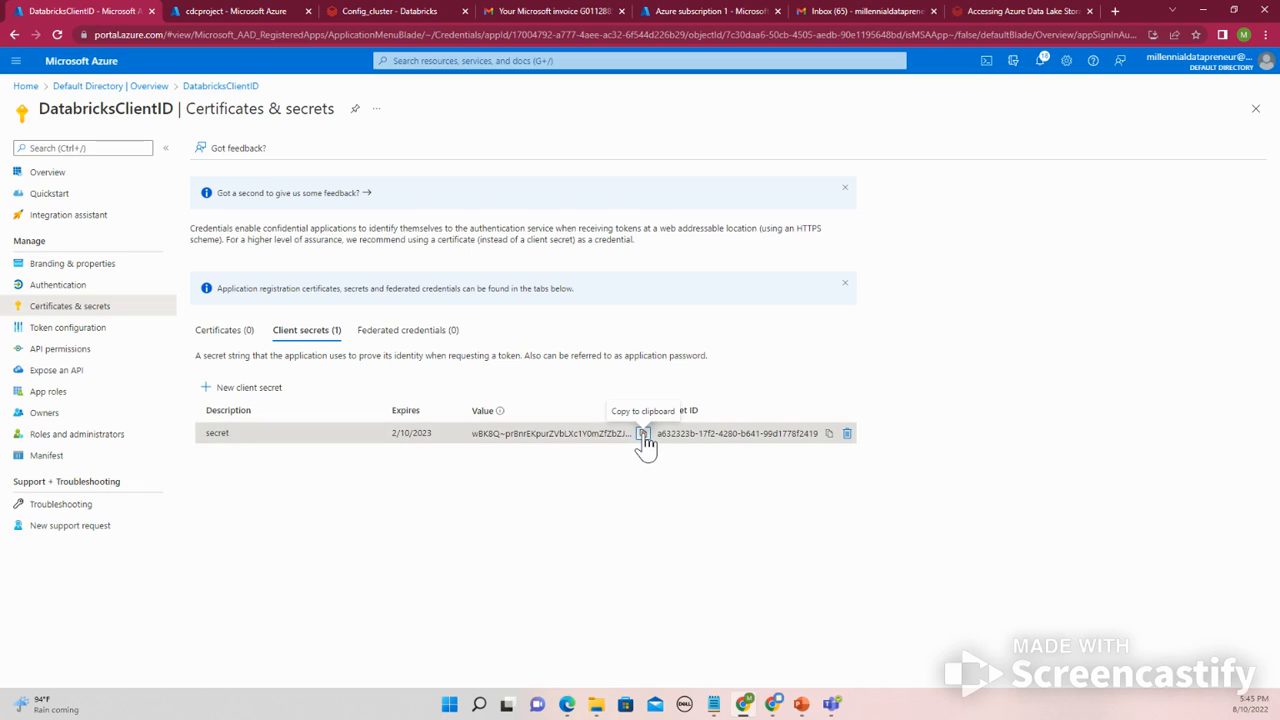
{"action": "left_click", "coordinate": [644, 437]}
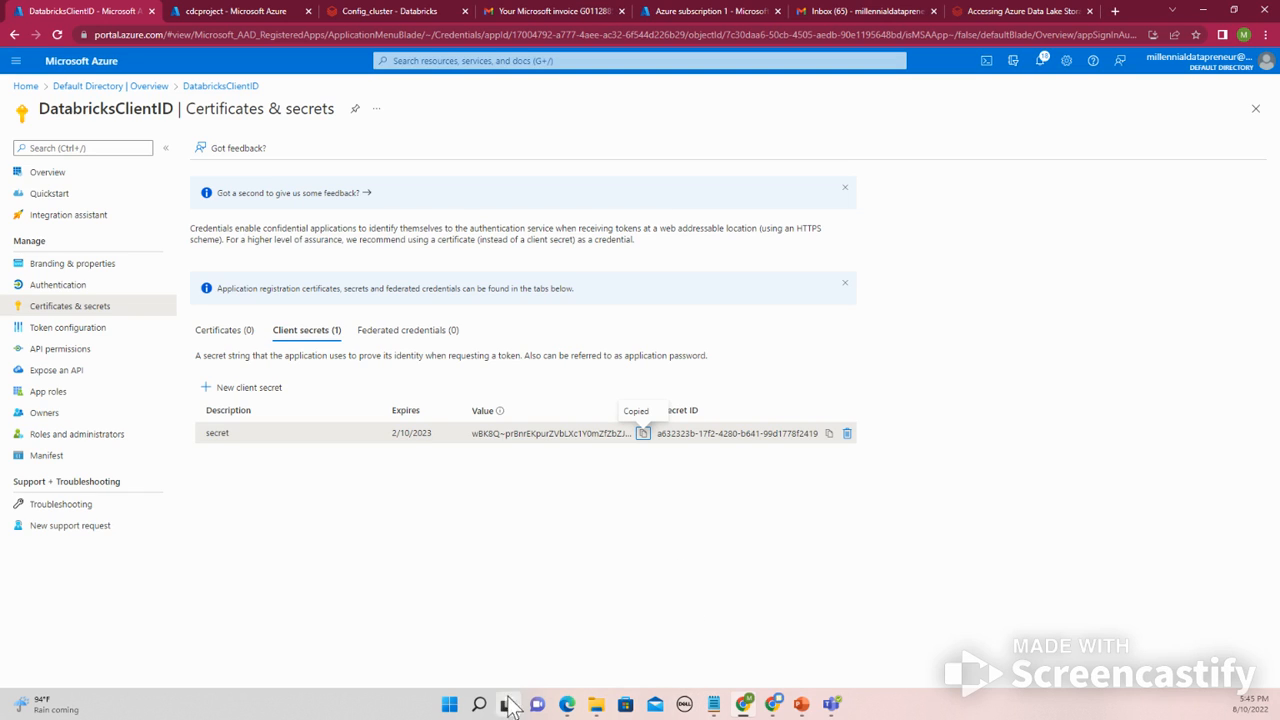
{"action": "mouse_move", "coordinate": [480, 705]}
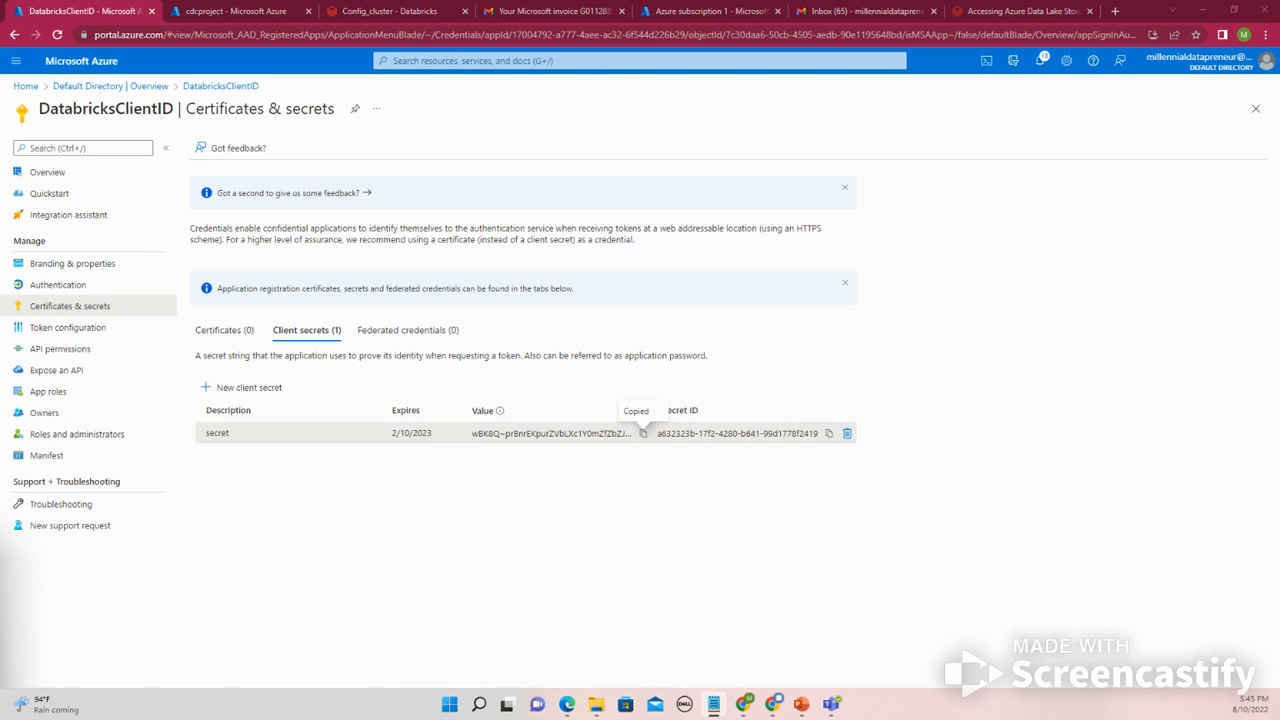
{"action": "left_click_drag", "start_coordinate": [2, 565], "coordinate": [799, 380]}
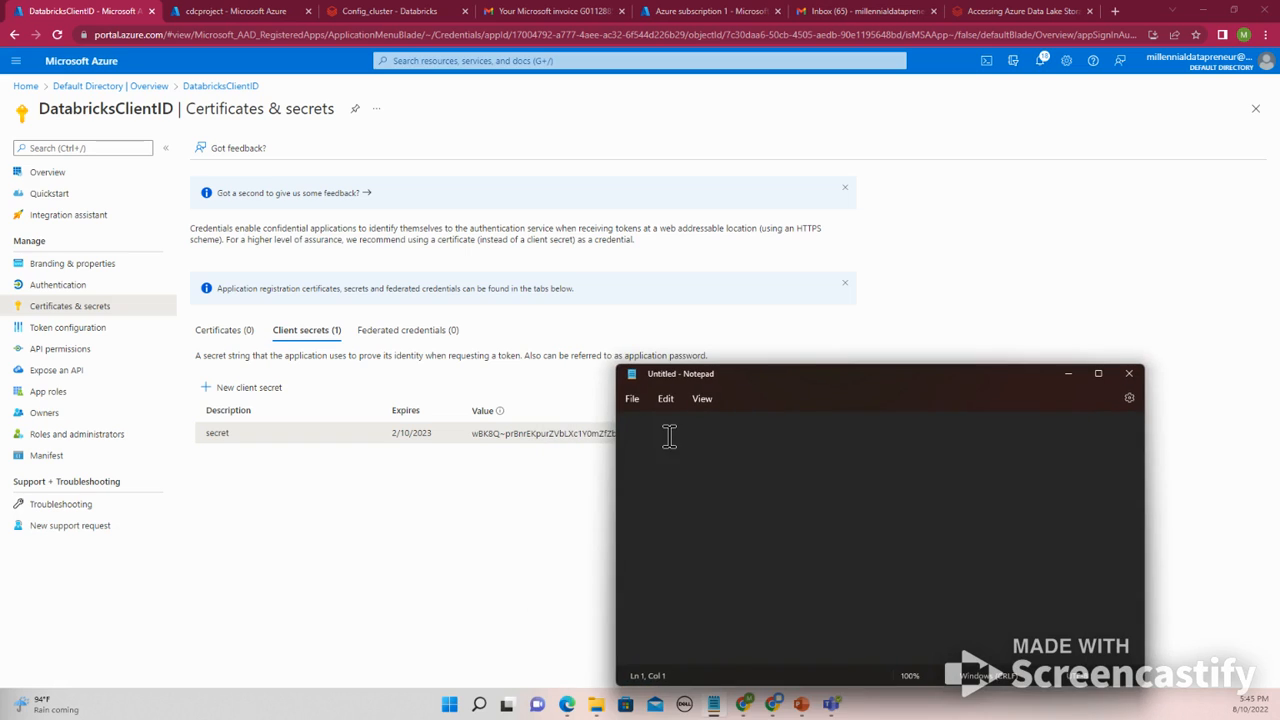
{"action": "type", "text": "client secret:"}
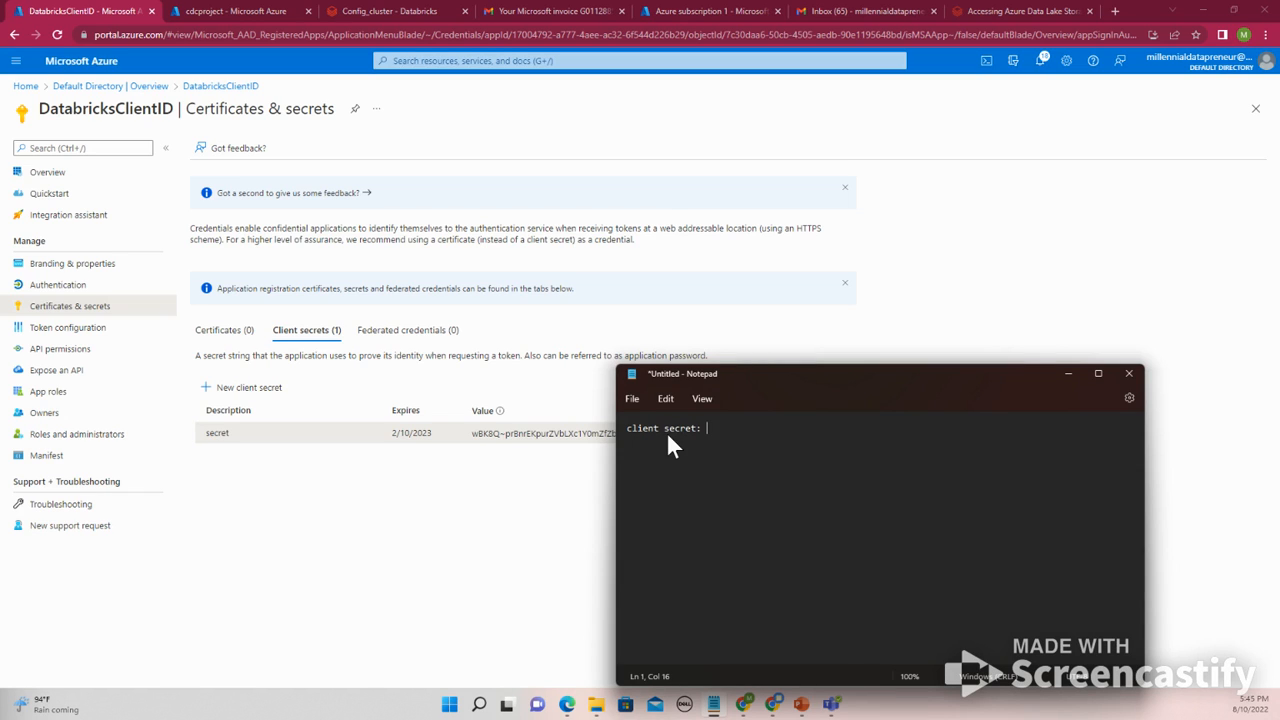
{"action": "key", "text": "ctrl+v"}
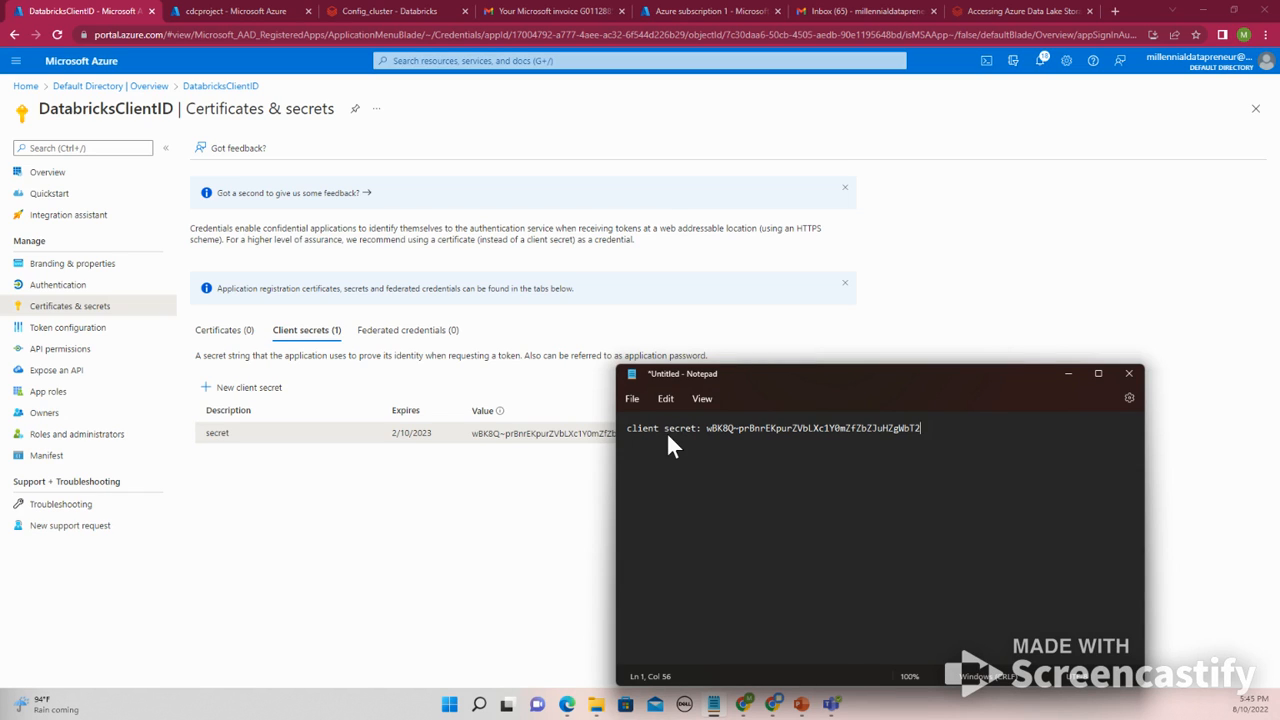
- Copy the client secret's ID and paste it into Notepad on a new line labelled 'client secretid:'
{"action": "left_click", "coordinate": [500, 506]}
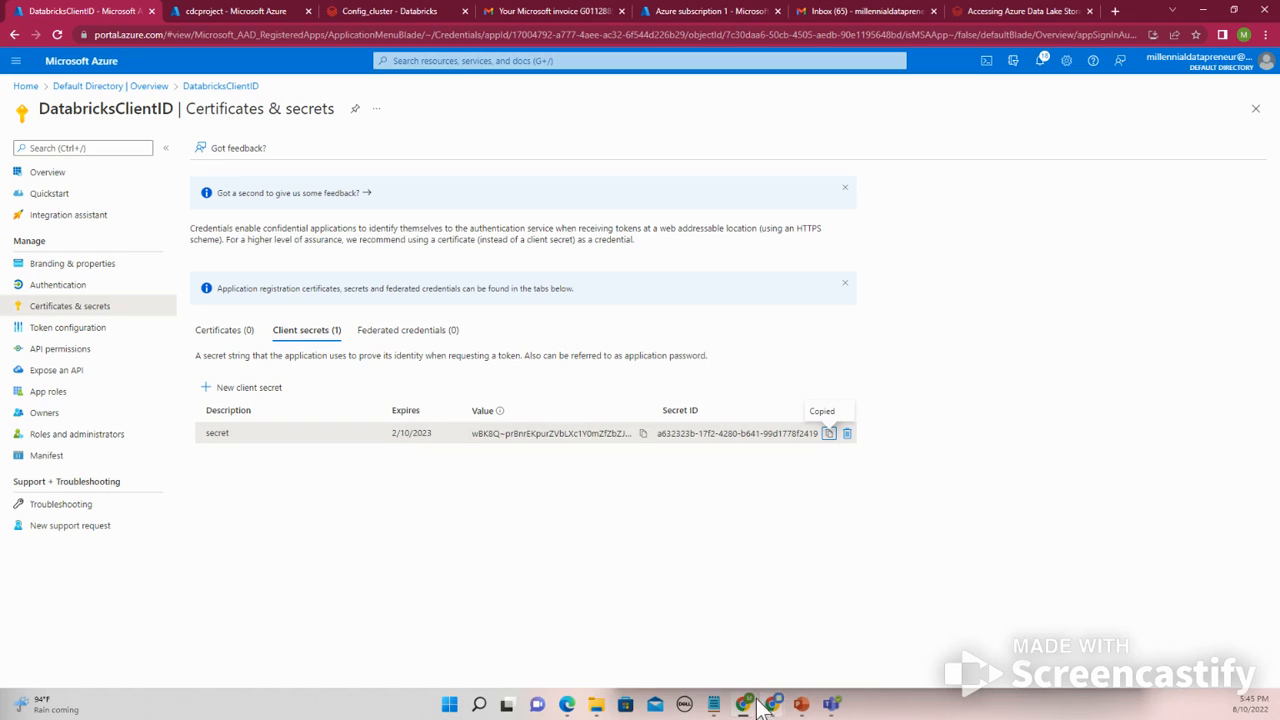
{"action": "left_click", "coordinate": [716, 704]}
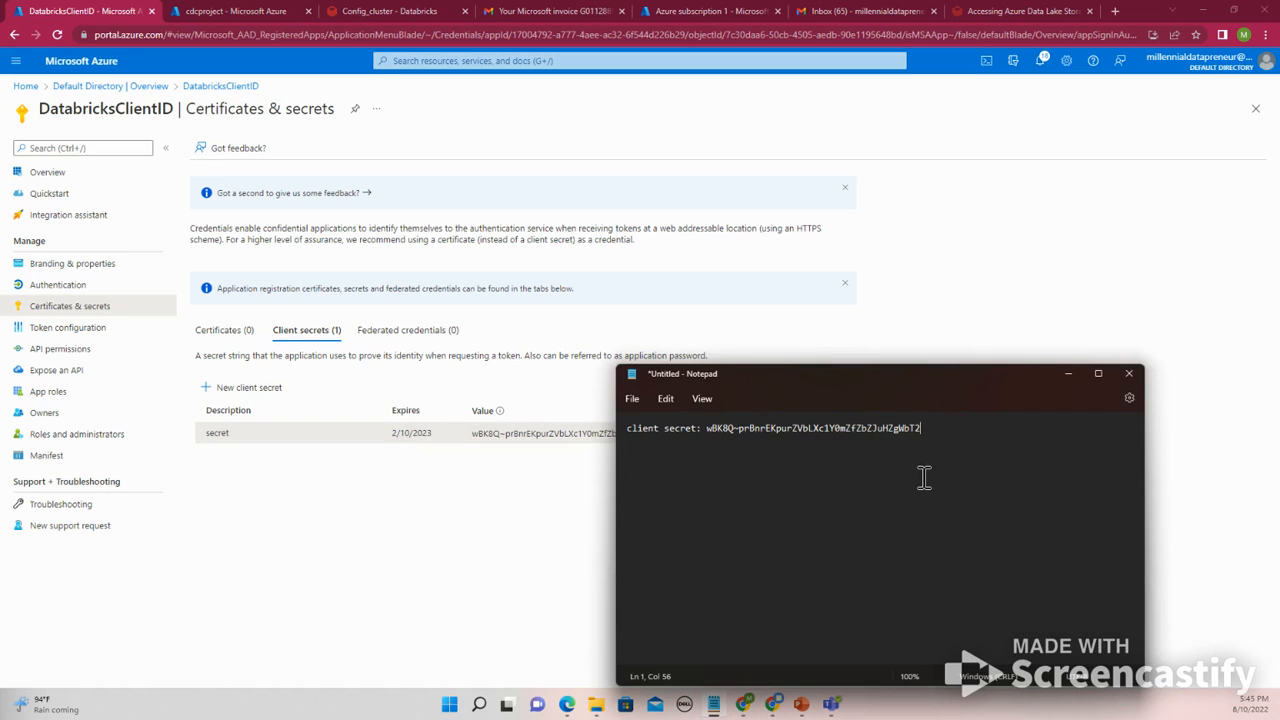
{"action": "key", "text": "Return"}
{"action": "key", "text": "Return"}
{"action": "type", "text": "cl"}
{"action": "key", "text": "BackSpace"}
{"action": "key", "text": "BackSpace"}
{"action": "type", "text": "leint"}
{"action": "key", "text": "BackSpace"}
{"action": "type", "text": "ient secretid:"}
{"action": "key", "text": "ctrl+v"}
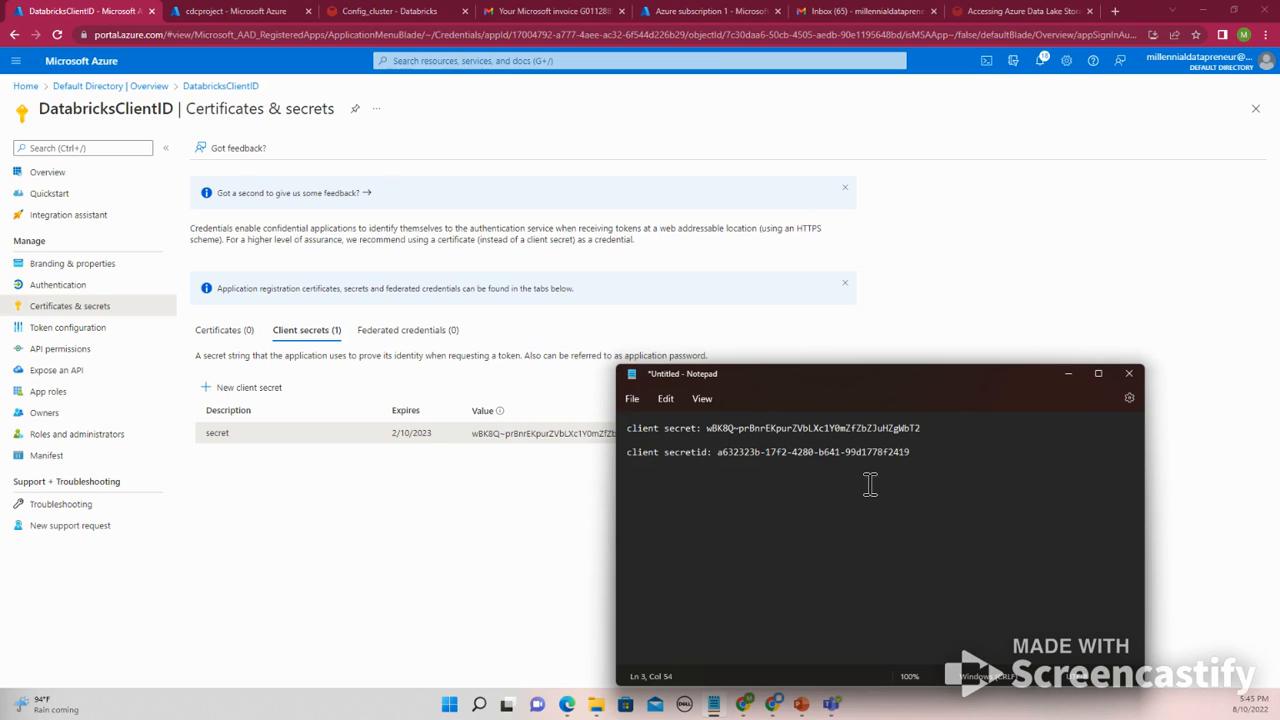
- Check the DatabricksClientID app's existing access on the cdcproject Databricks workspace in Access control (IAM)
{"action": "left_click", "coordinate": [385, 507]}
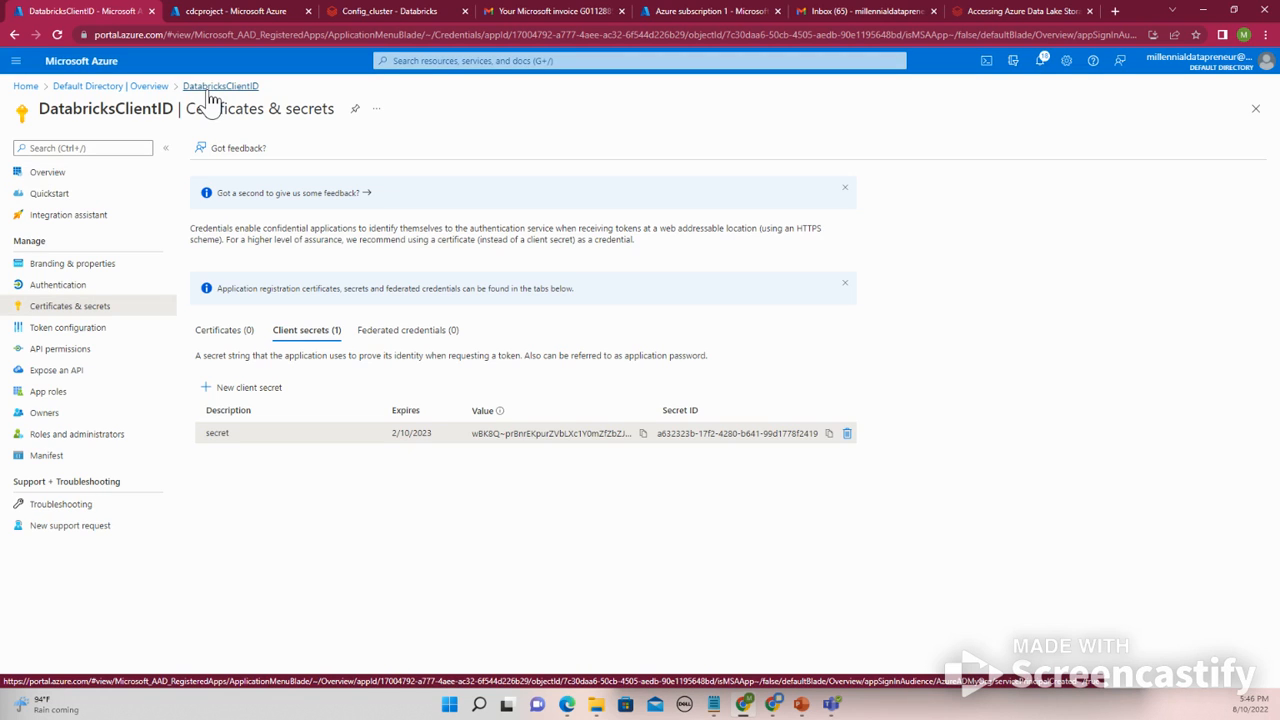
{"action": "left_click", "coordinate": [210, 89]}
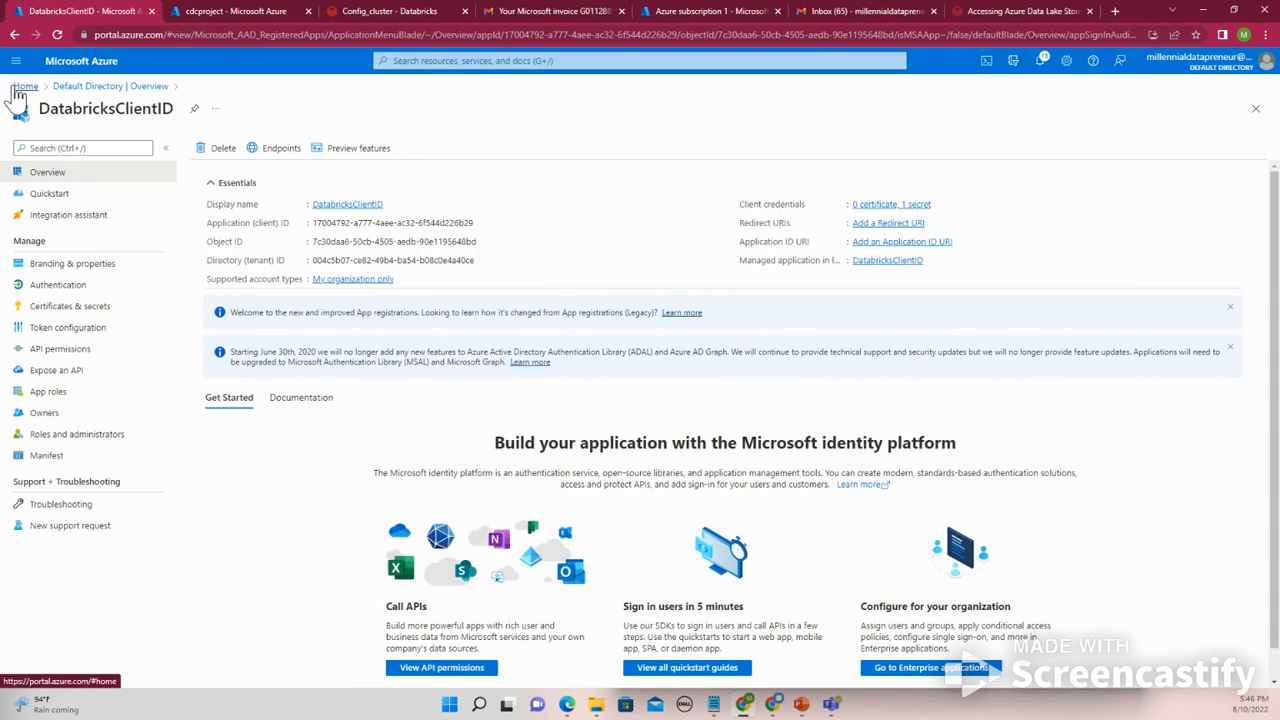
{"action": "left_click", "coordinate": [214, 11]}
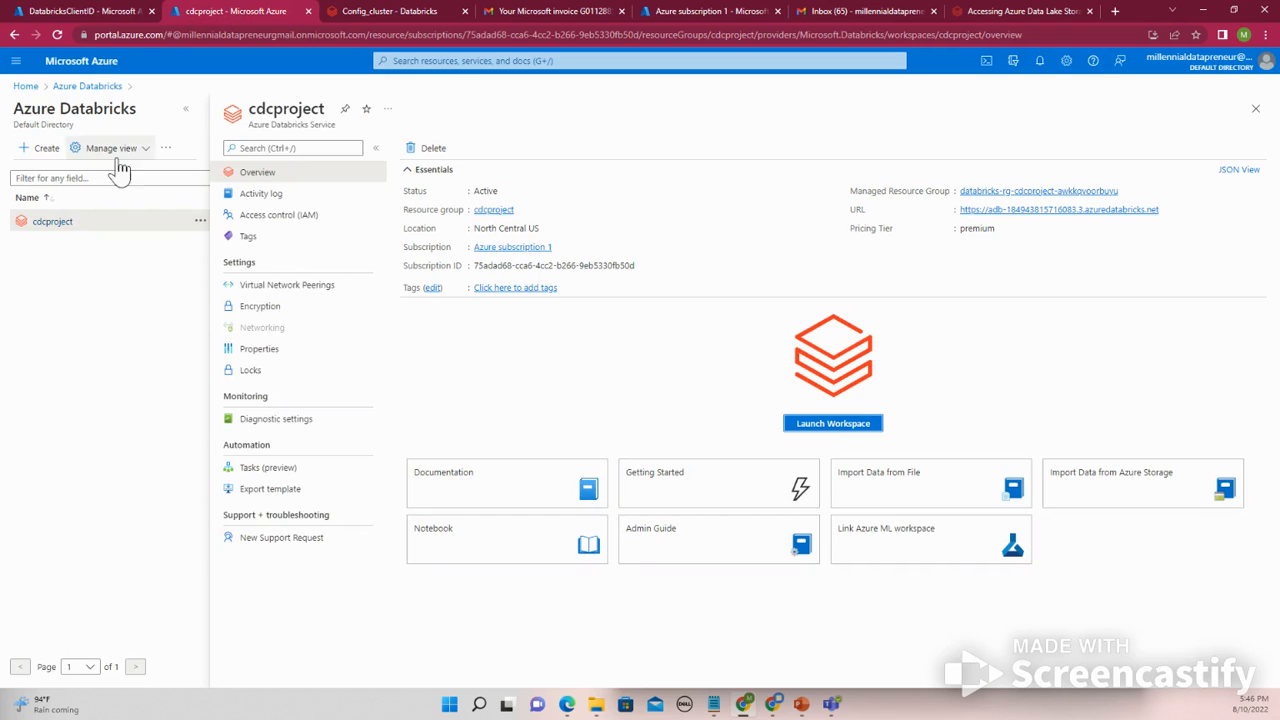
{"action": "left_click", "coordinate": [263, 220]}
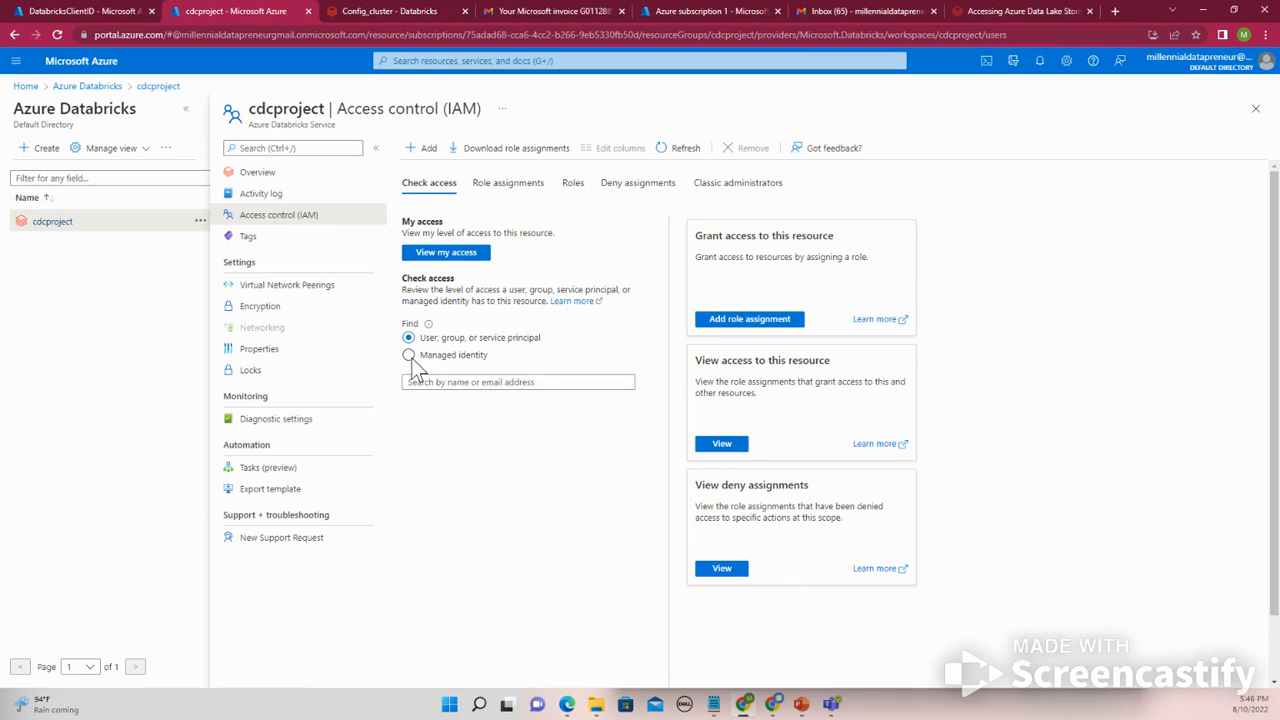
{"action": "left_click", "coordinate": [424, 381]}
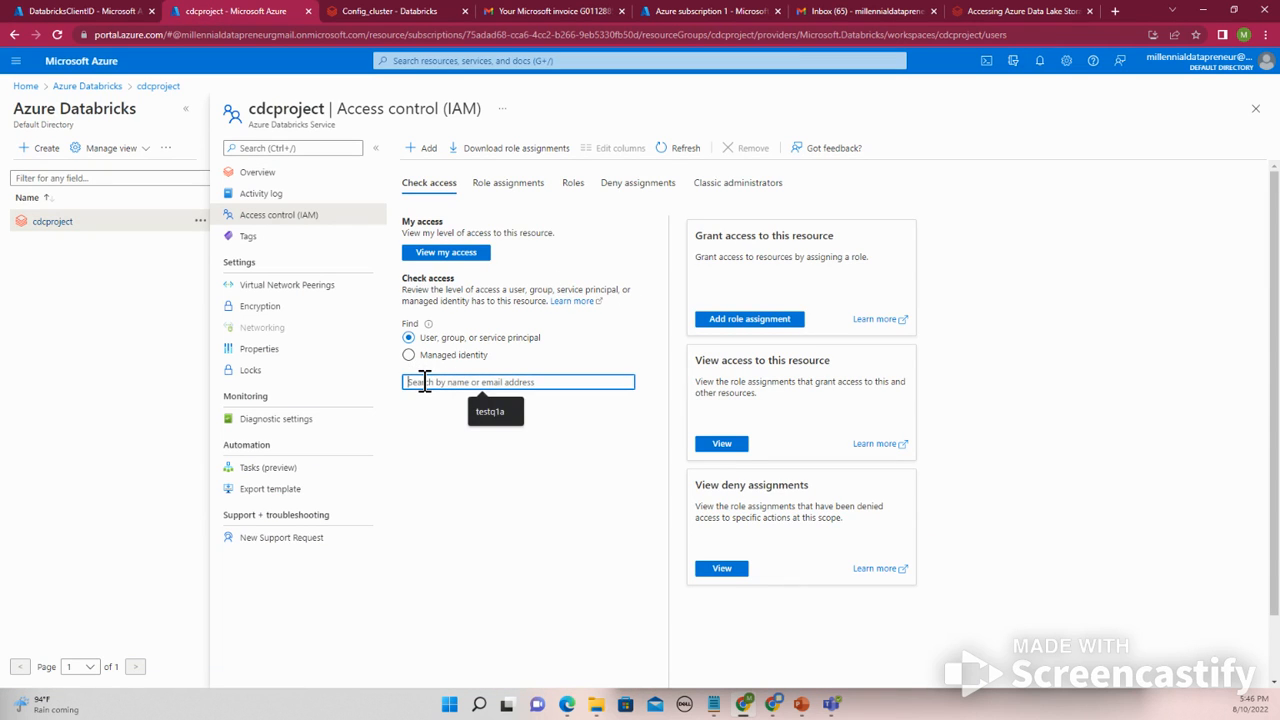
{"action": "type", "text": "databr"}
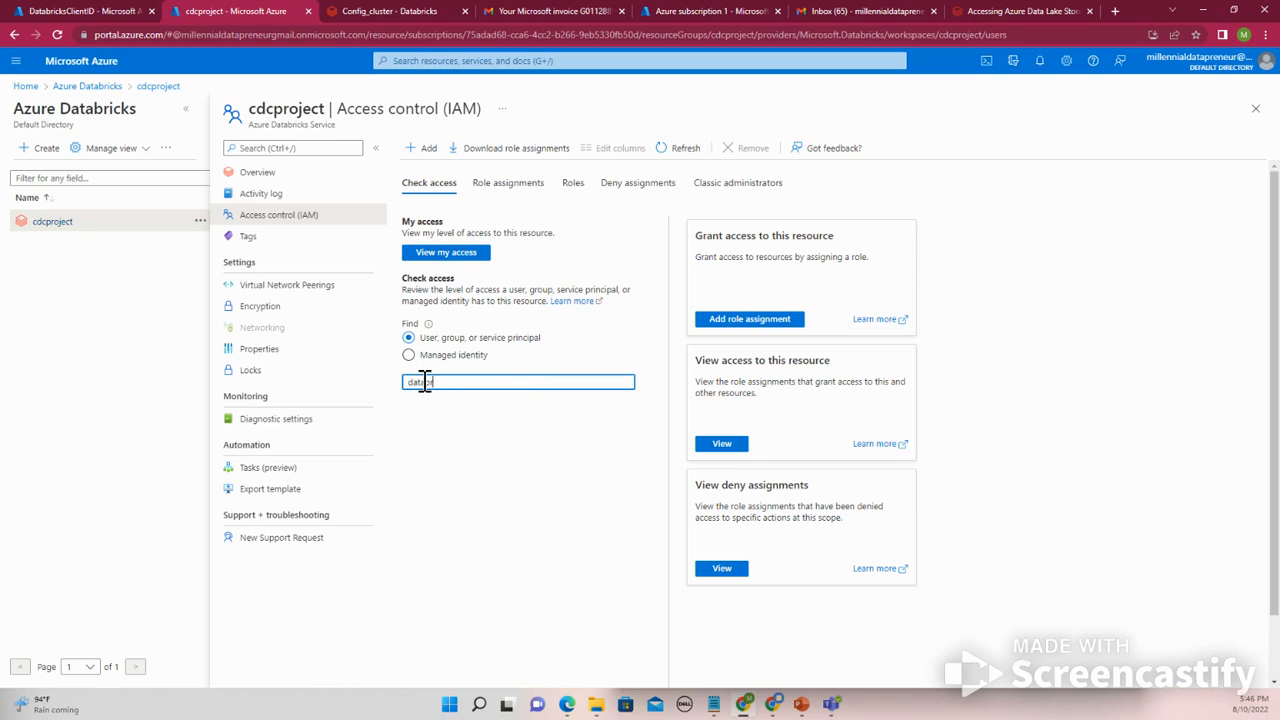
{"action": "type", "text": "icks"}
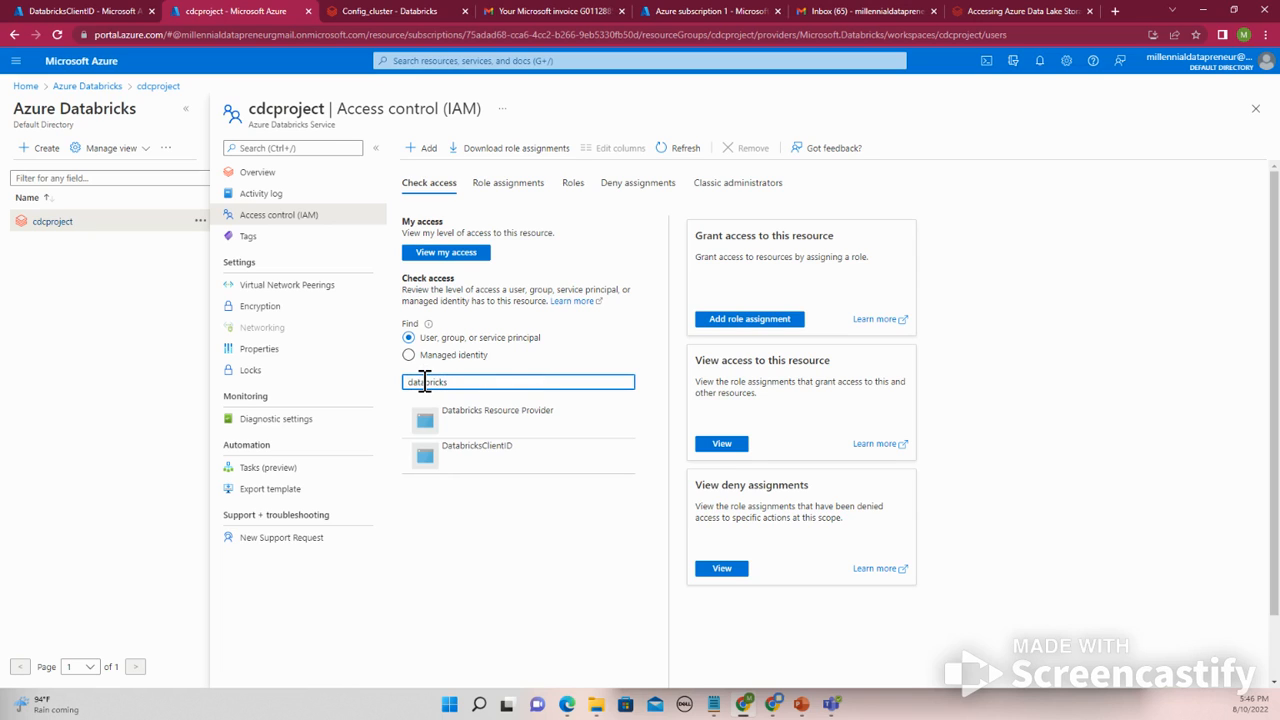
{"action": "left_click", "coordinate": [472, 460]}
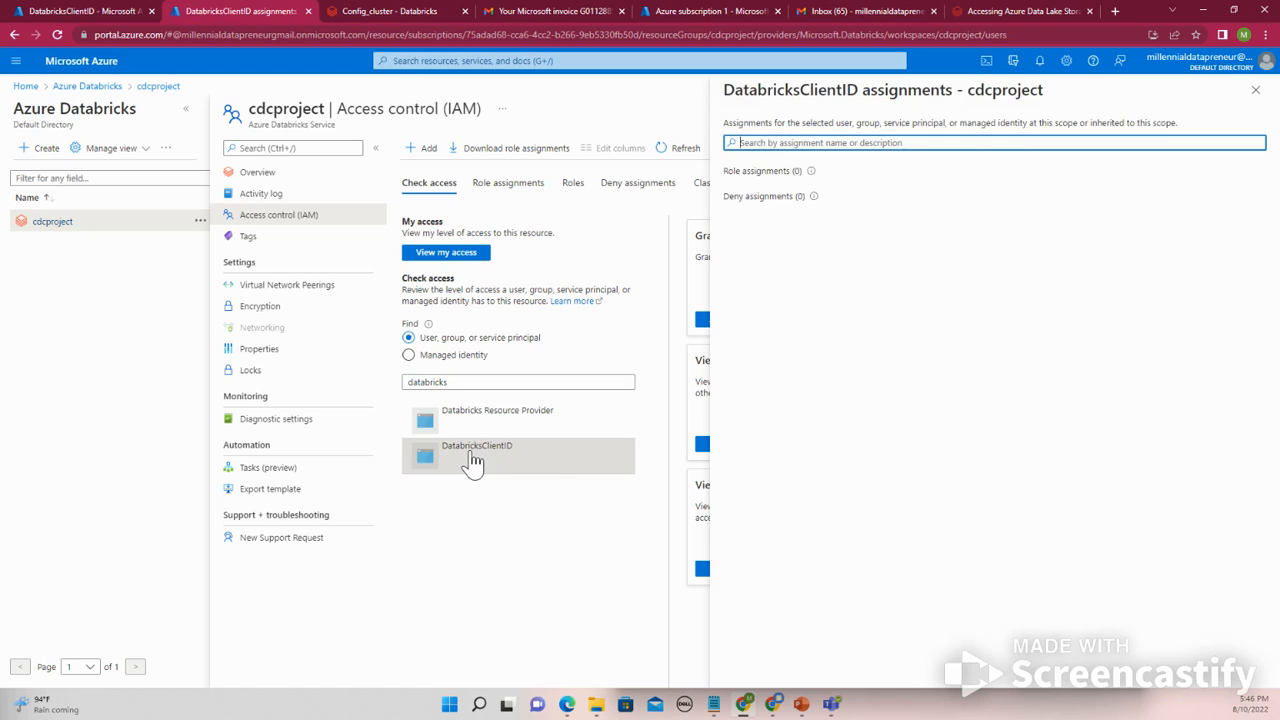
{"action": "left_click", "coordinate": [774, 171]}
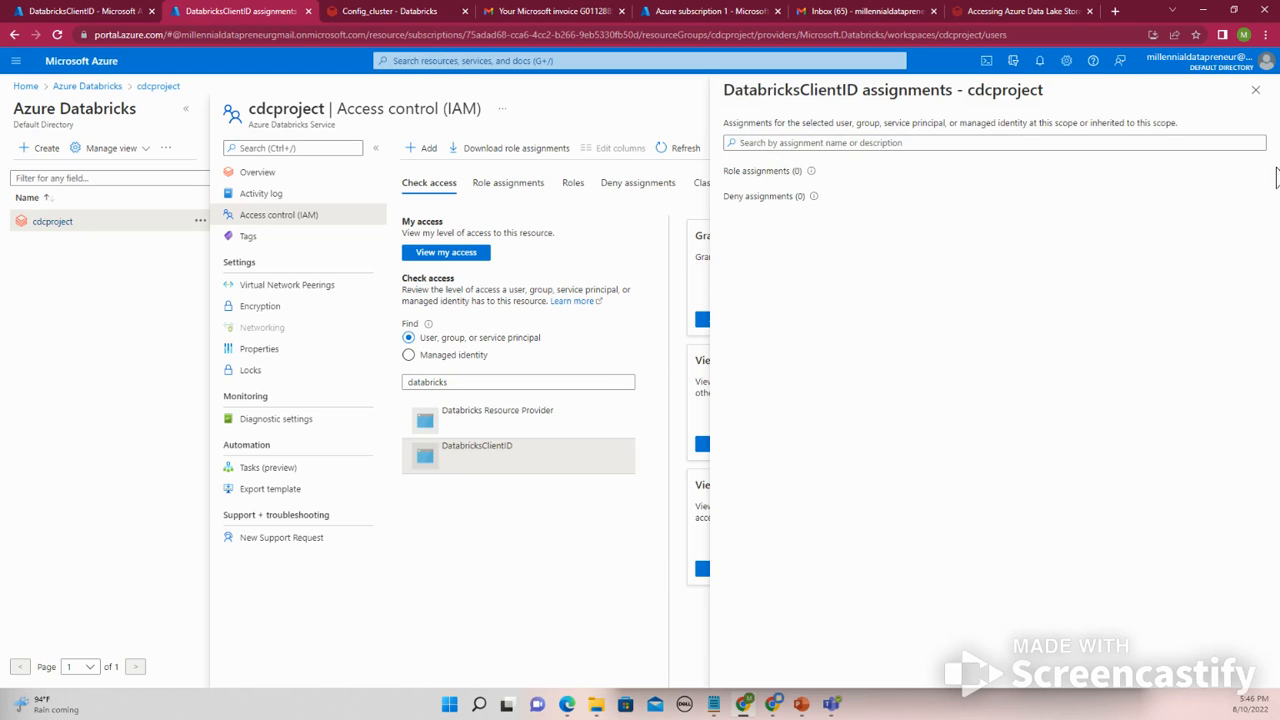
{"action": "left_click", "coordinate": [1255, 90]}
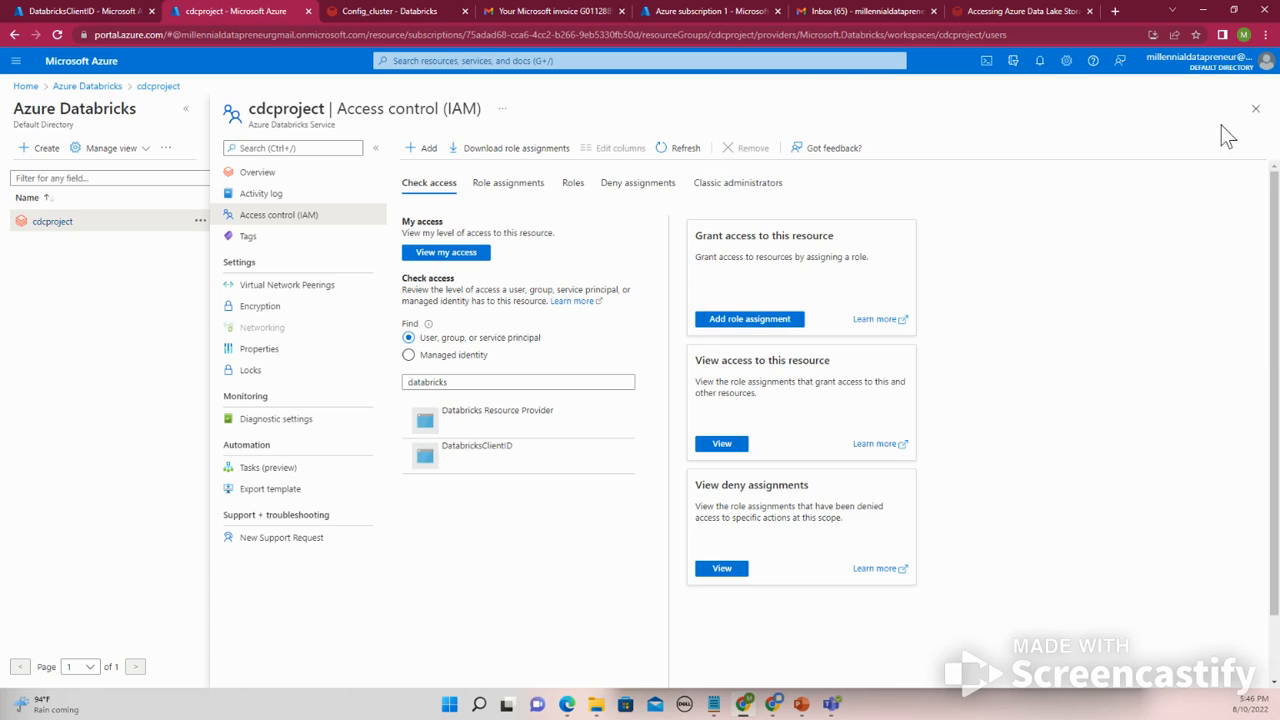
- Start adding a role assignment on the cdcproject workspace with the Contributor role
{"action": "left_click", "coordinate": [758, 318]}
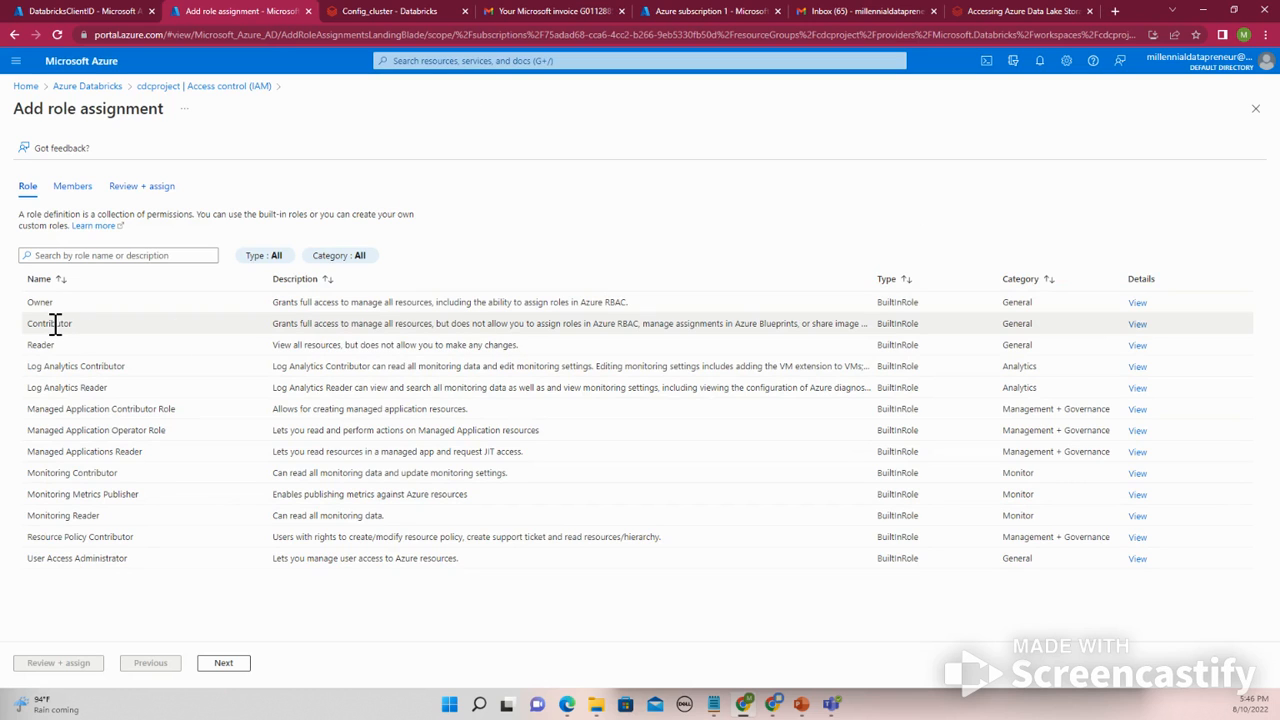
{"action": "left_click", "coordinate": [88, 321]}
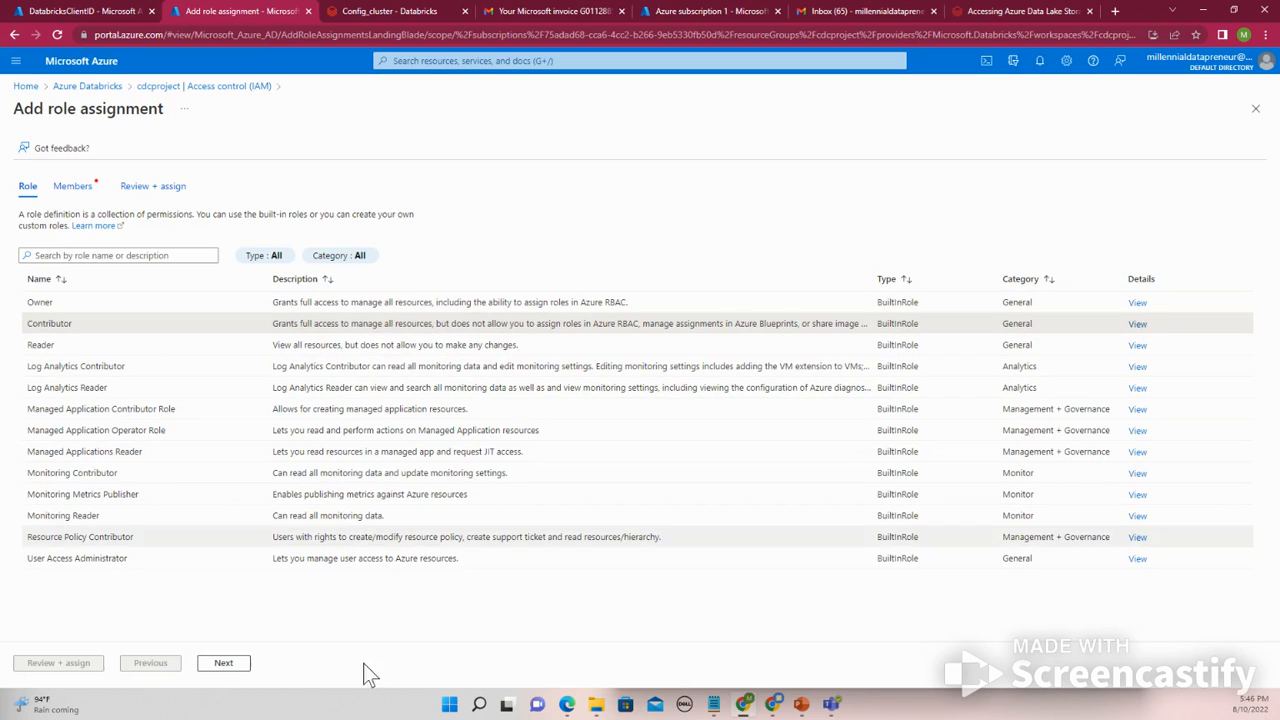
{"action": "left_click", "coordinate": [220, 665]}
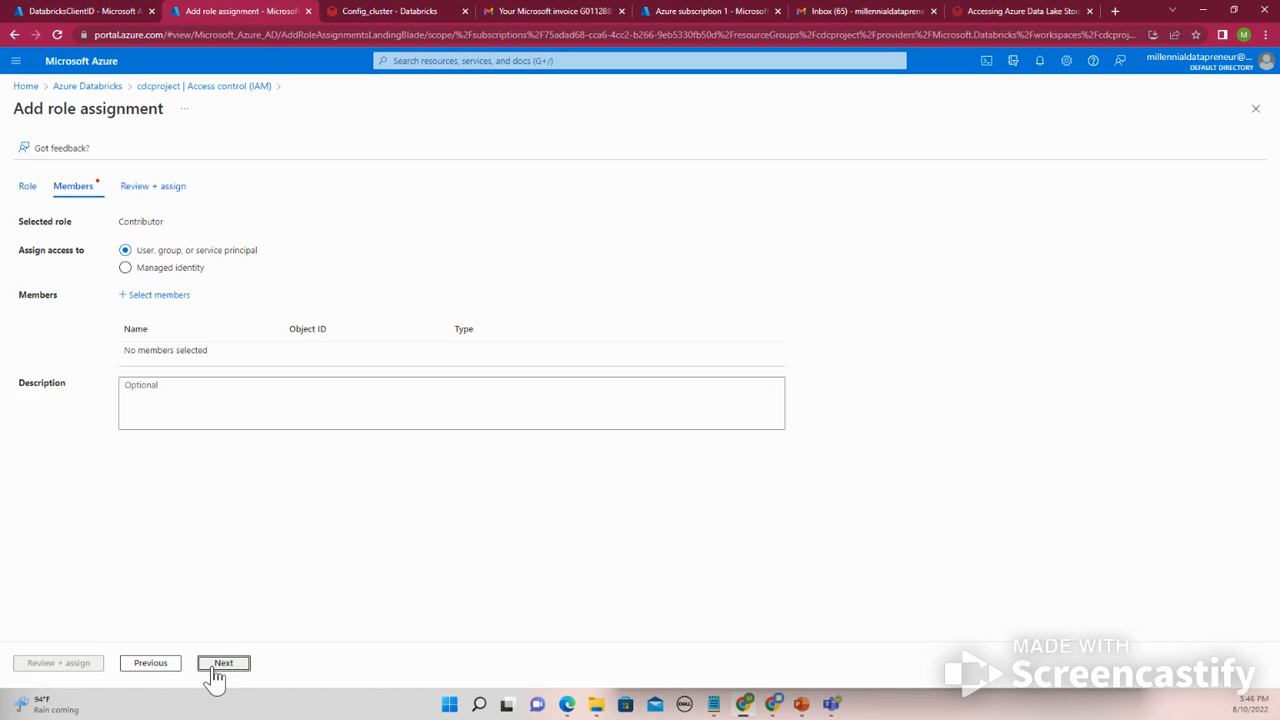
- Select the DatabricksClientID app as the member for the Contributor role assignment
{"action": "left_click", "coordinate": [161, 297]}
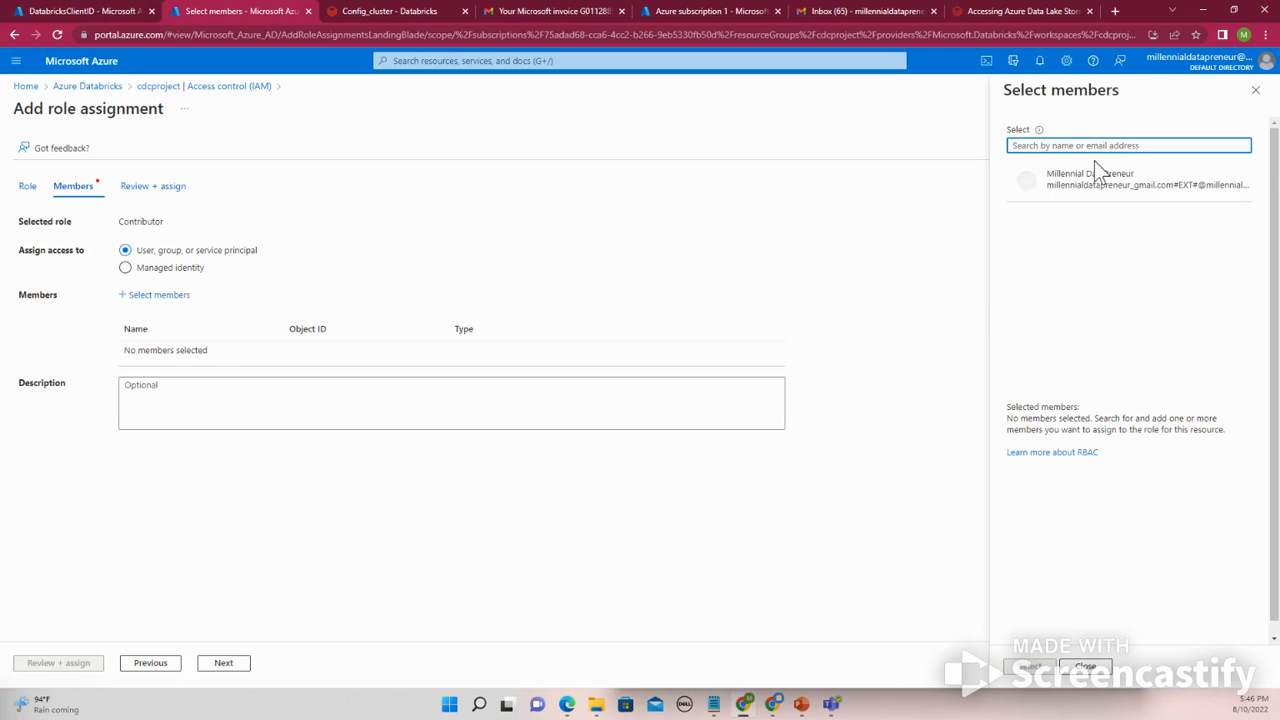
{"action": "type", "text": "databri"}
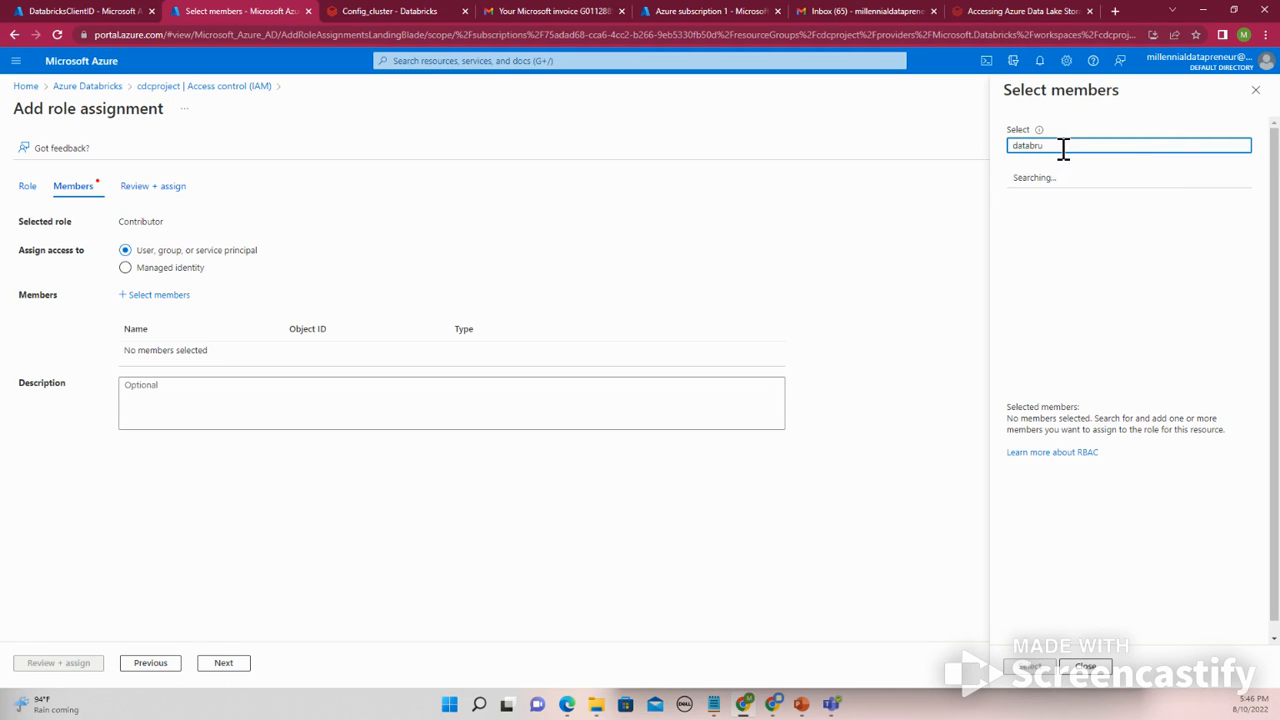
{"action": "type", "text": "c"}
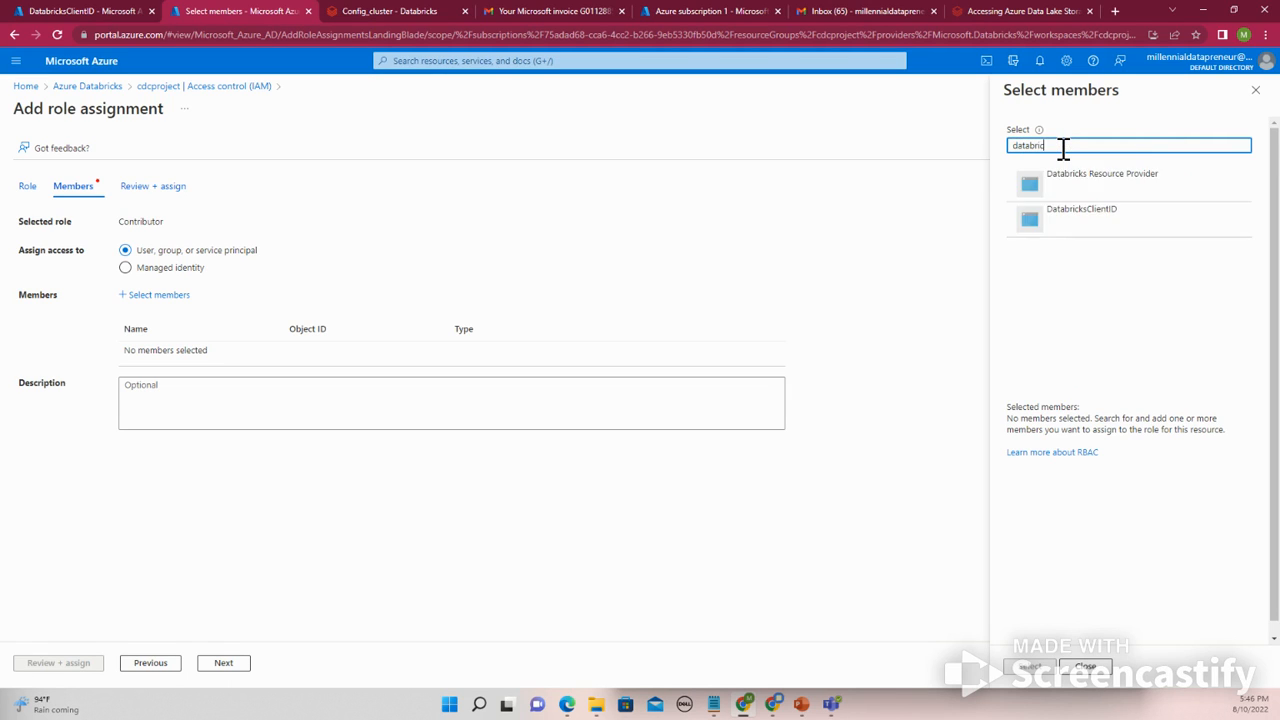
{"action": "left_click", "coordinate": [1073, 228]}
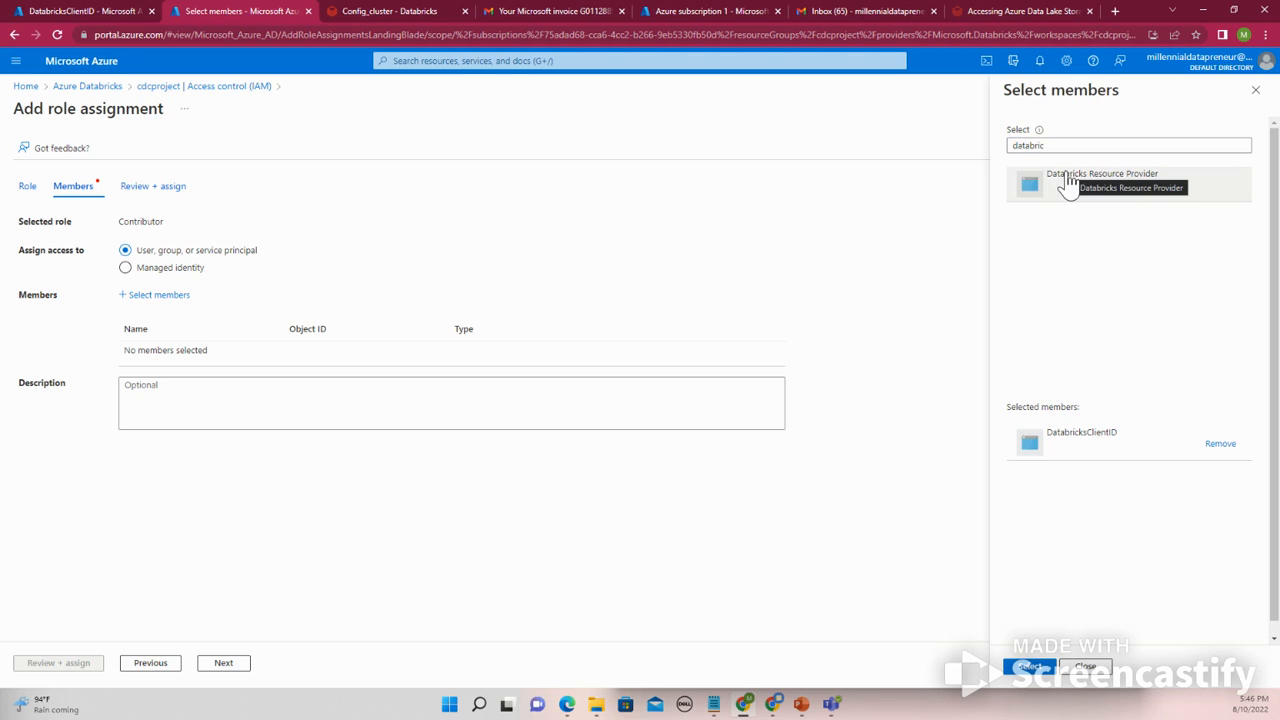
{"action": "left_click", "coordinate": [1029, 670]}
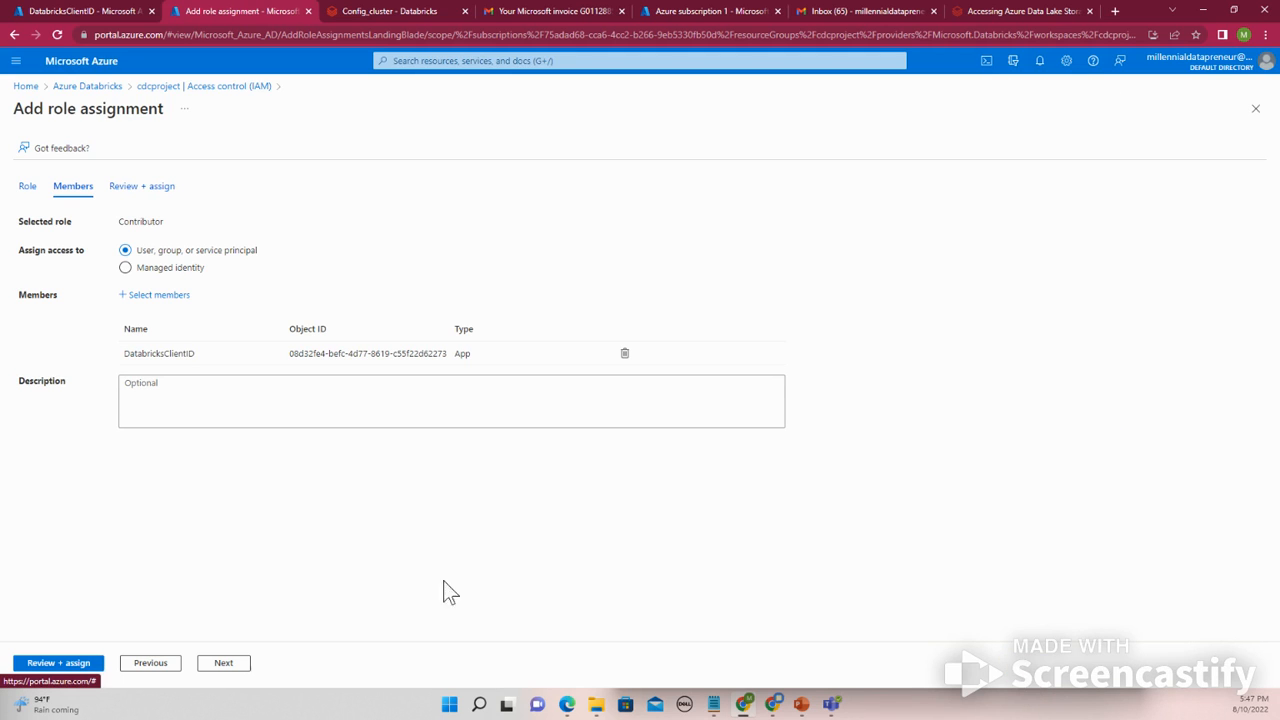
- Complete the Contributor role assignment for the DatabricksClientID app on the cdcproject workspace
{"action": "left_click", "coordinate": [78, 679]}
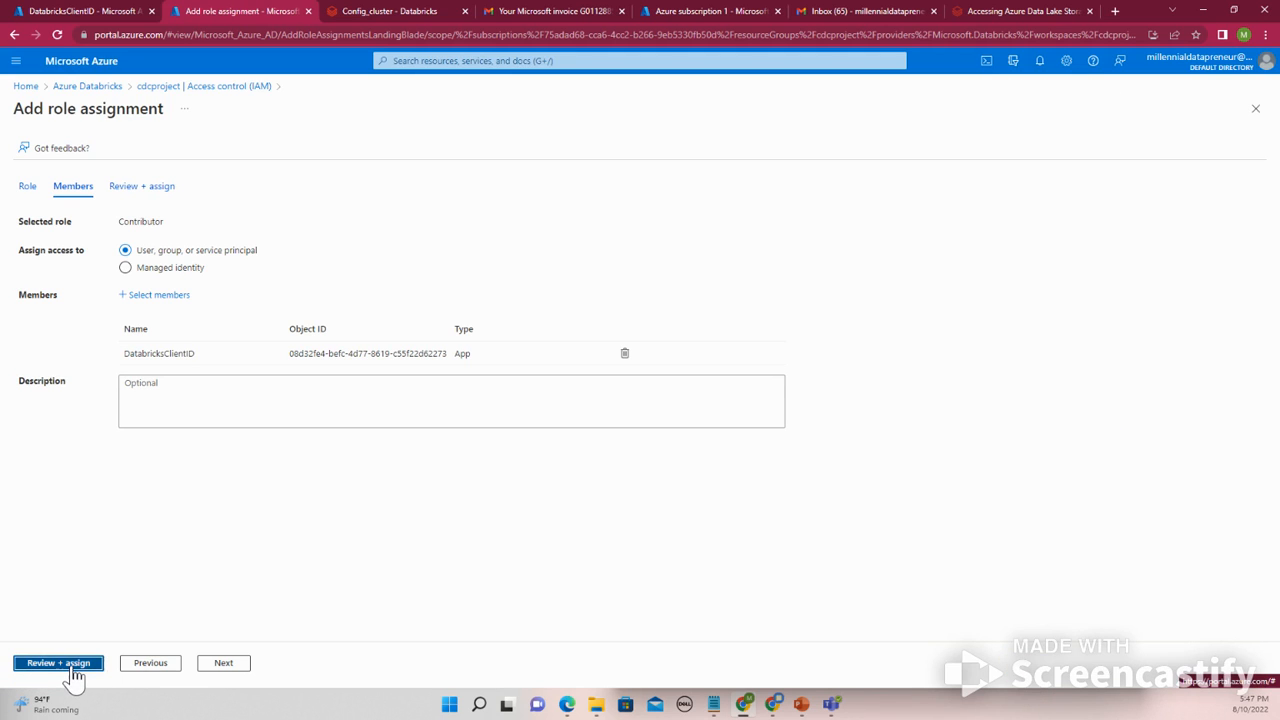
{"action": "left_click", "coordinate": [75, 677]}
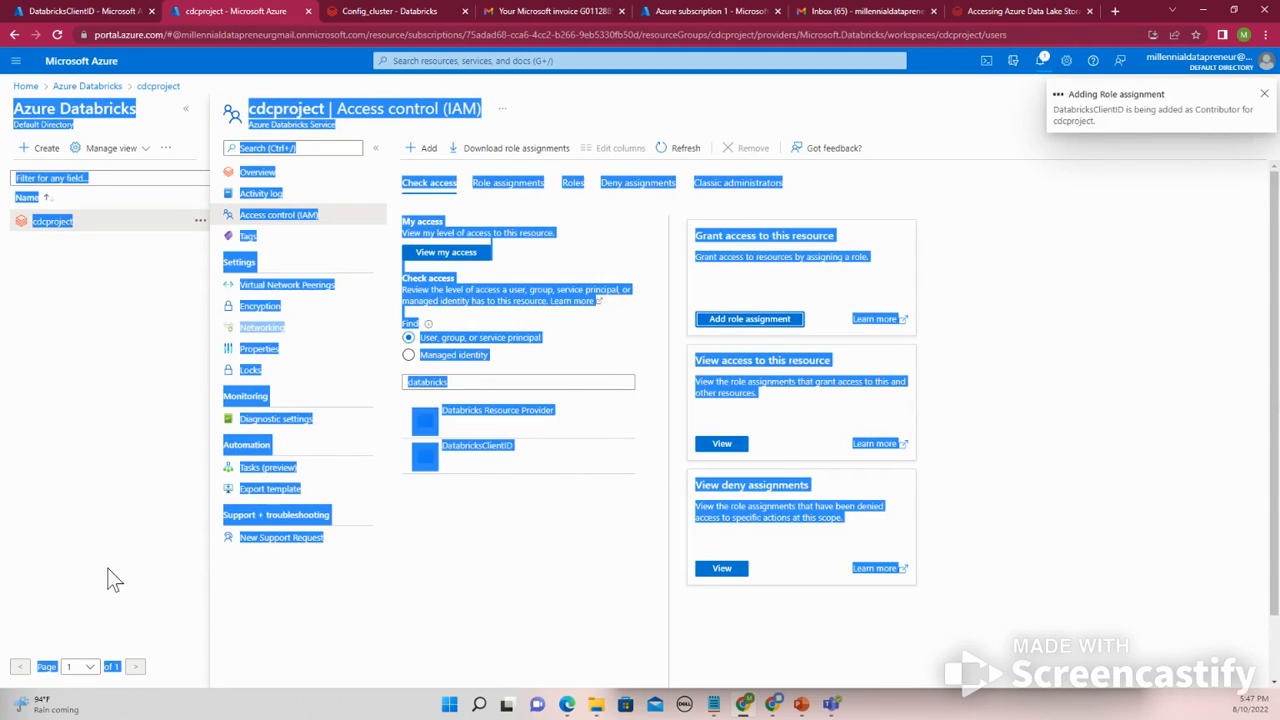
{"action": "left_click", "coordinate": [1263, 95]}
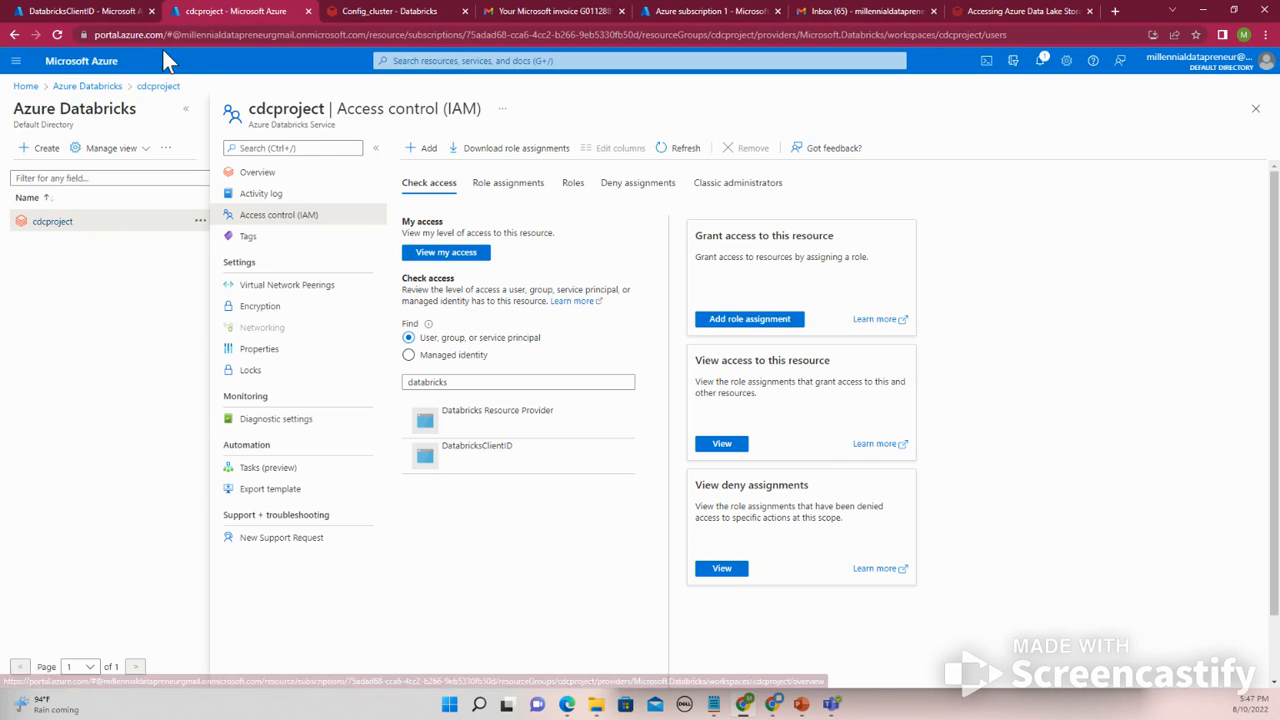
- Start adding a role assignment with the Contributor role on the cdcstoragedl storage account
{"action": "left_click", "coordinate": [115, 12]}
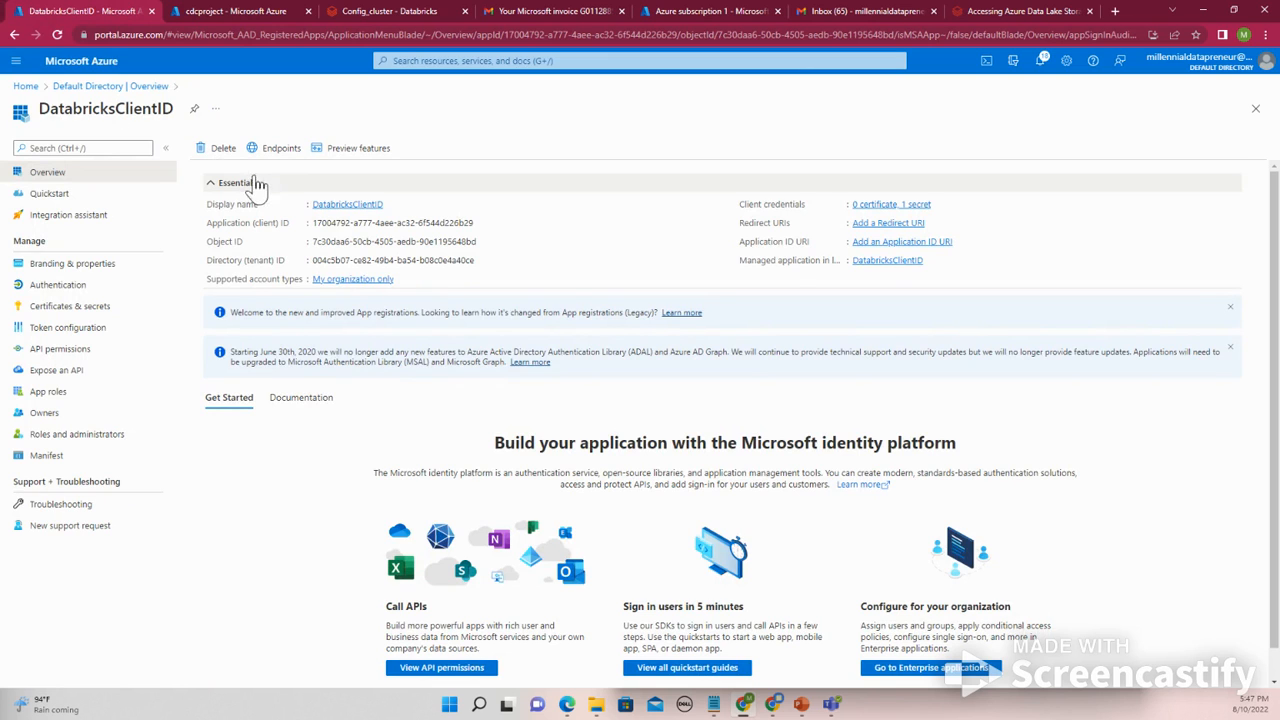
{"action": "left_click", "coordinate": [210, 12]}
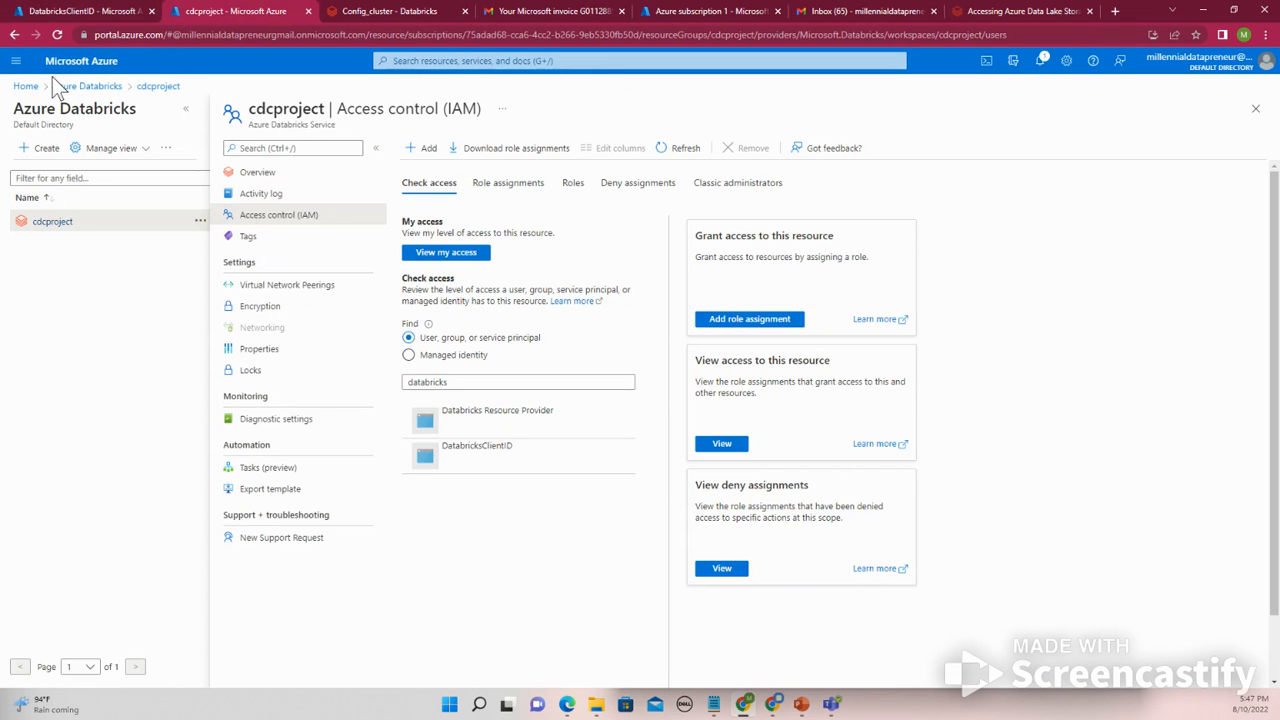
{"action": "left_click", "coordinate": [25, 86]}
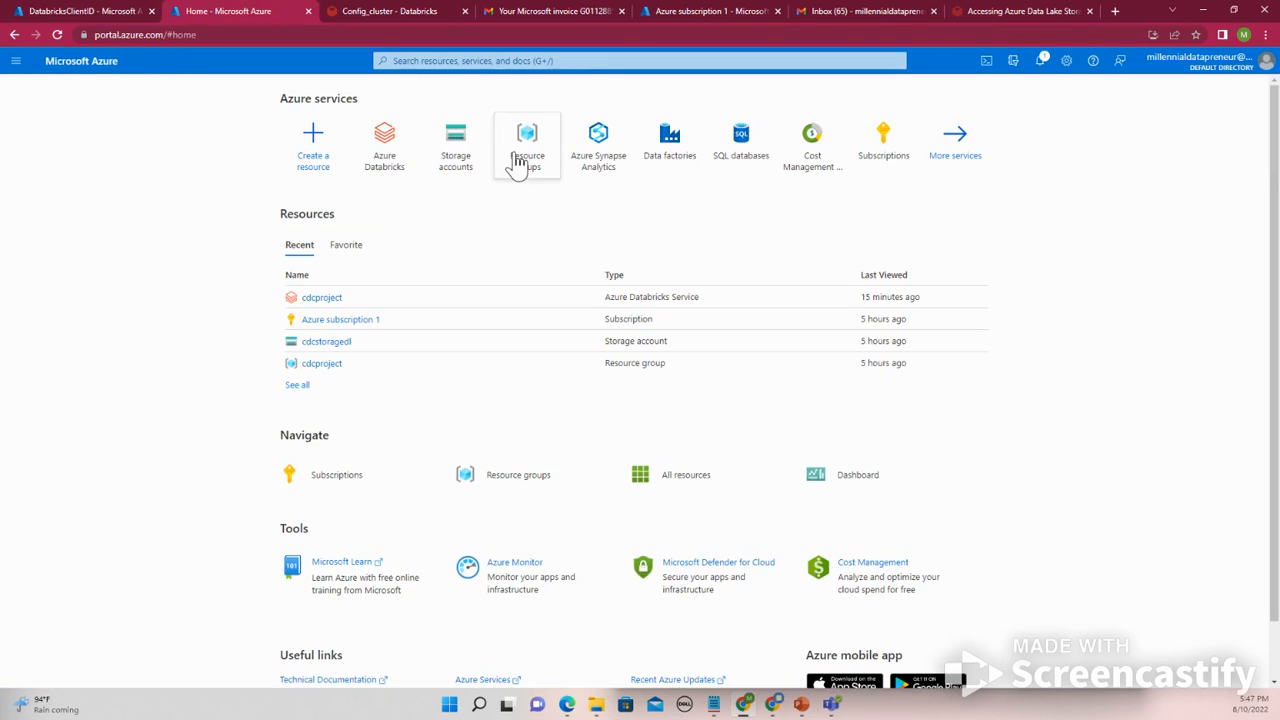
{"action": "left_click", "coordinate": [466, 168]}
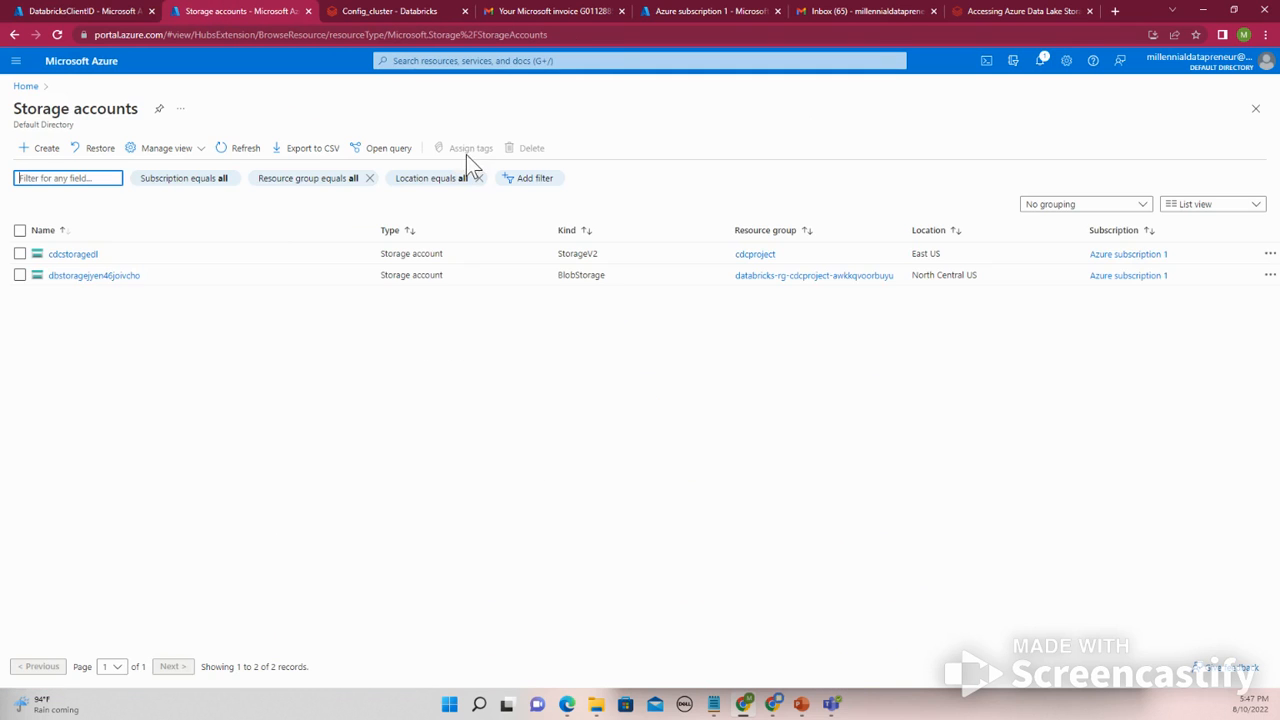
{"action": "left_click", "coordinate": [73, 255]}
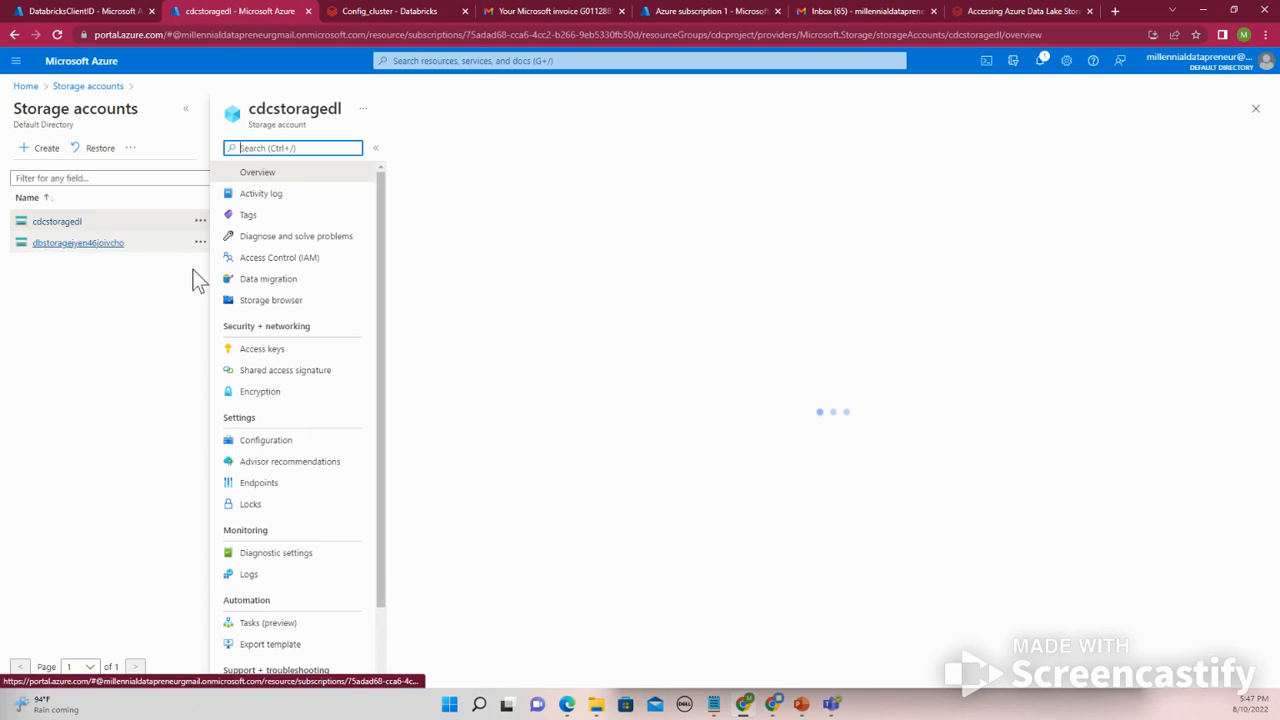
{"action": "left_click", "coordinate": [272, 260]}
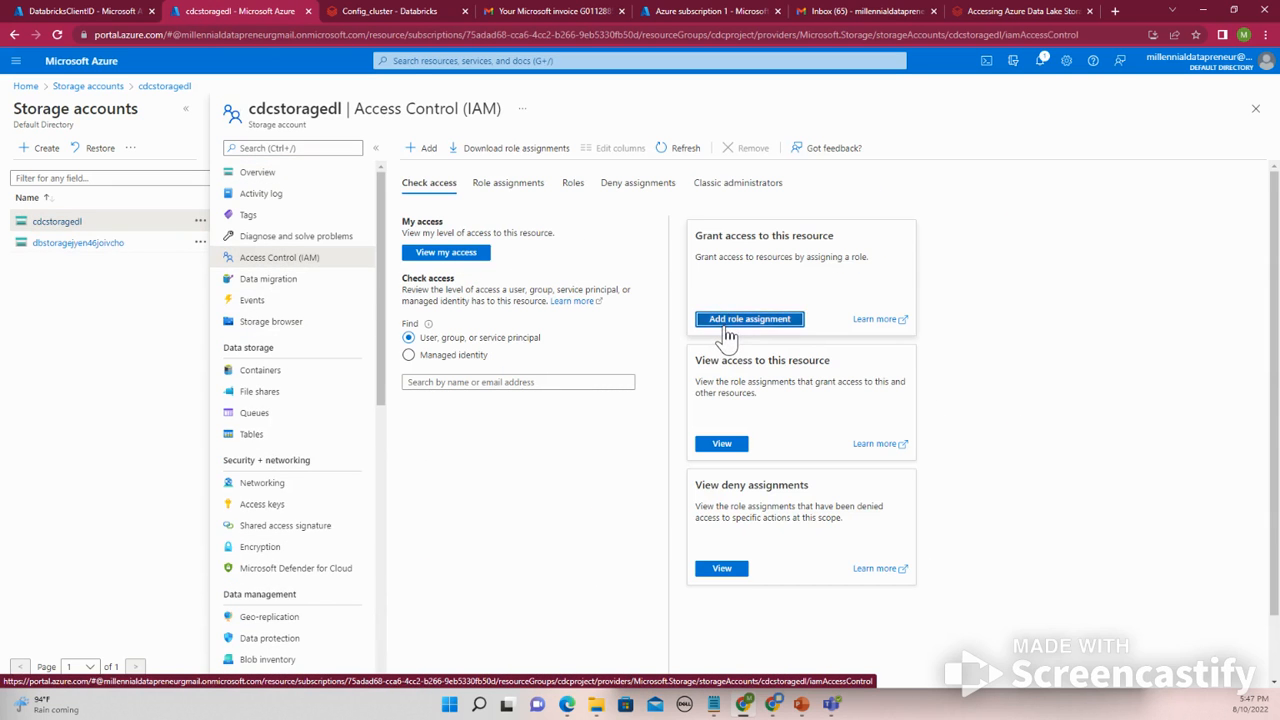
{"action": "left_click", "coordinate": [749, 319]}
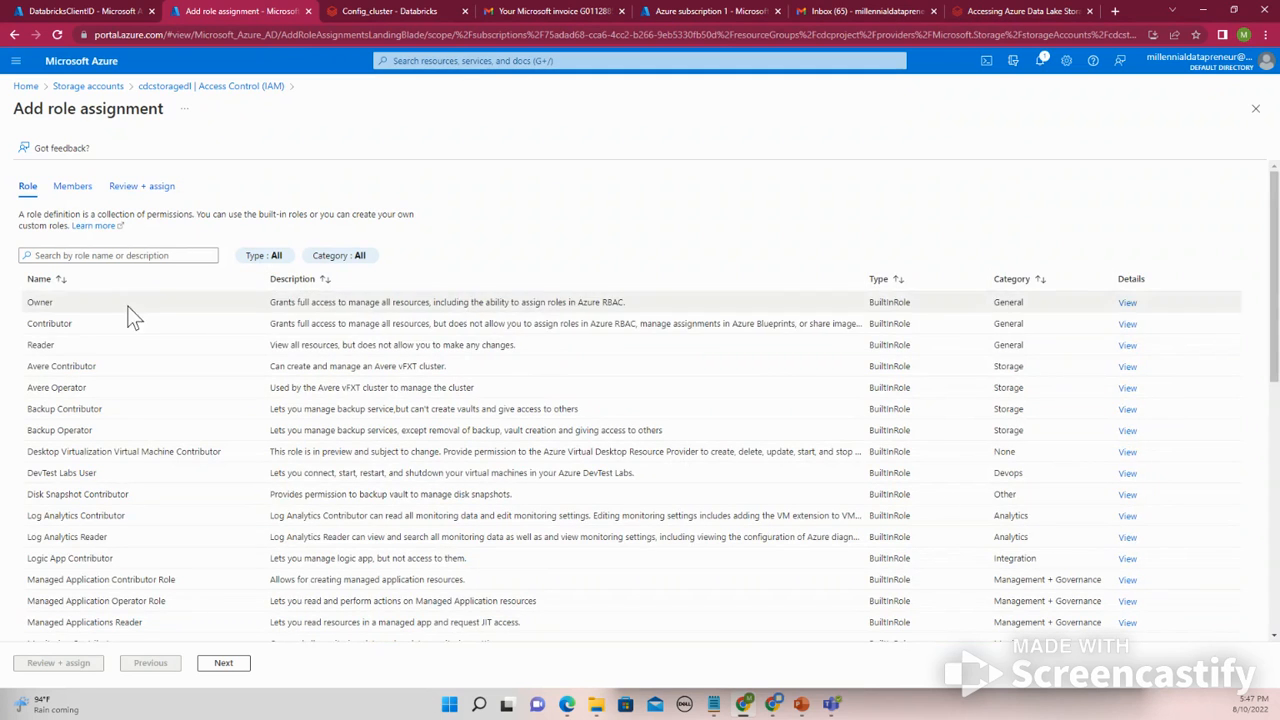
{"action": "left_click", "coordinate": [63, 324]}
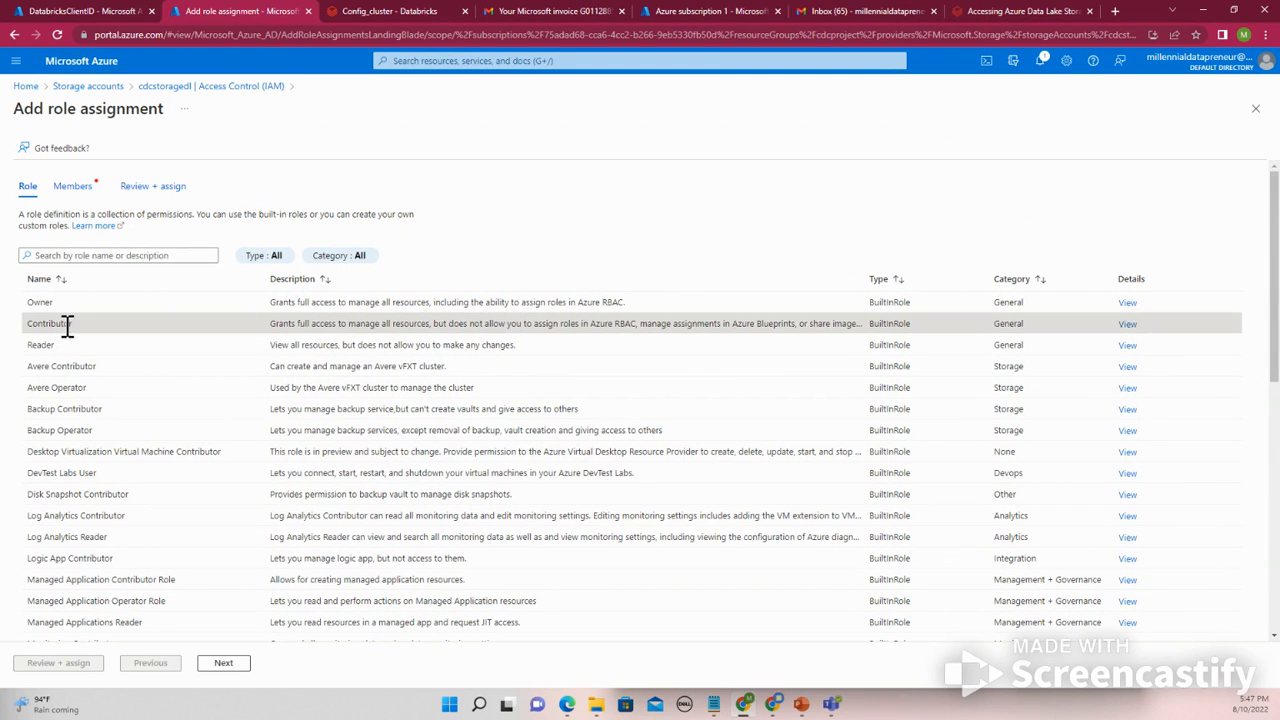
{"action": "left_click", "coordinate": [225, 665]}
- Select the DatabricksClientID app as member and complete the Contributor assignment on cdcstoragedl
{"action": "left_click", "coordinate": [138, 303]}
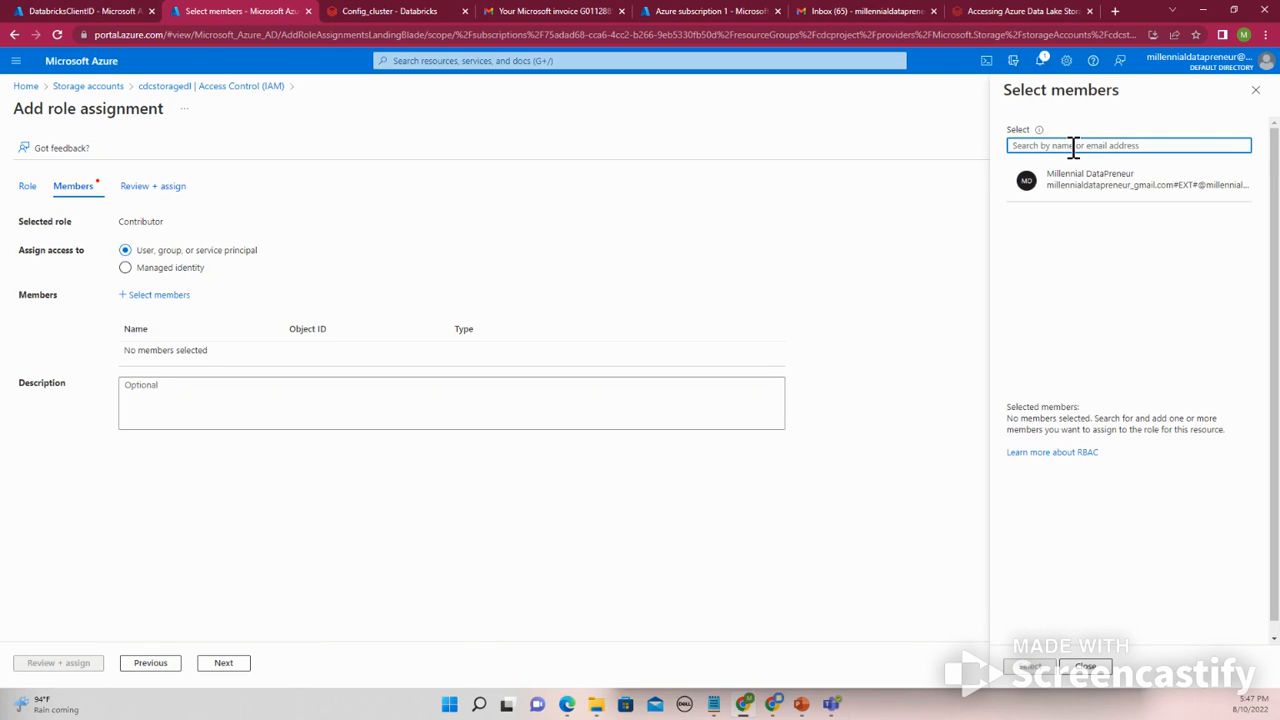
{"action": "type", "text": "databricks"}
{"action": "left_click", "coordinate": [1071, 217]}
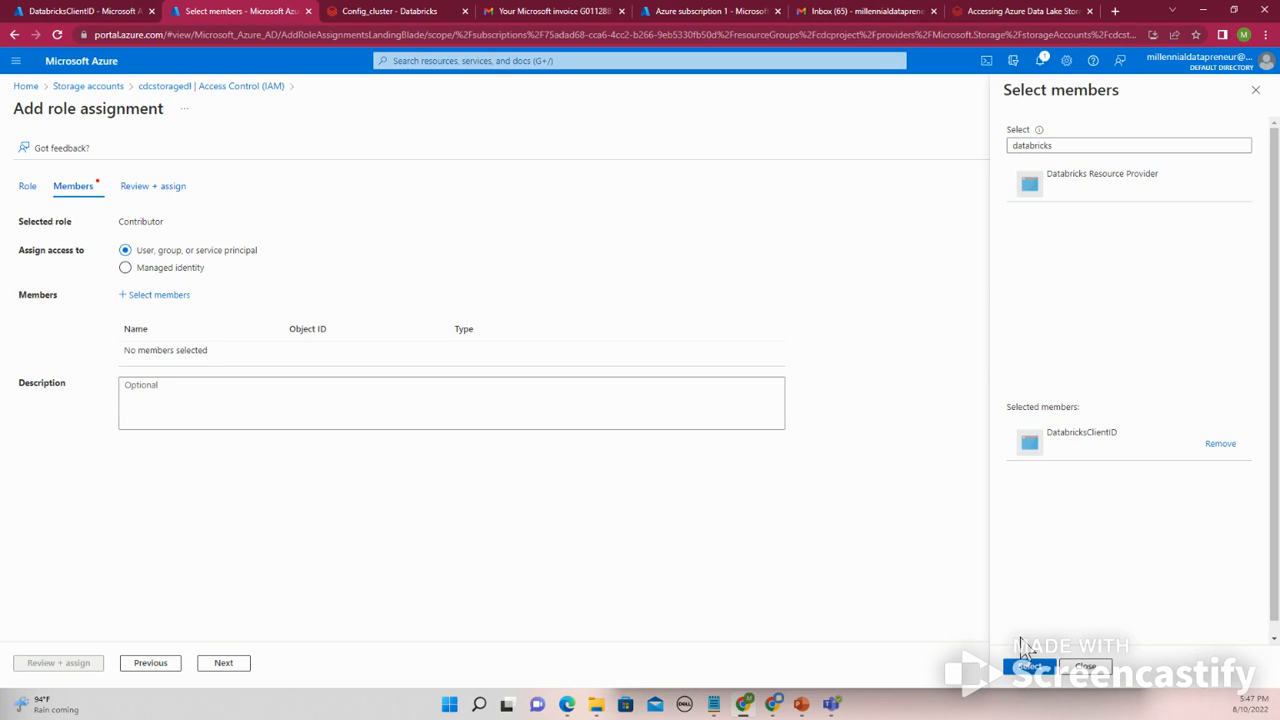
{"action": "left_click", "coordinate": [1032, 667]}
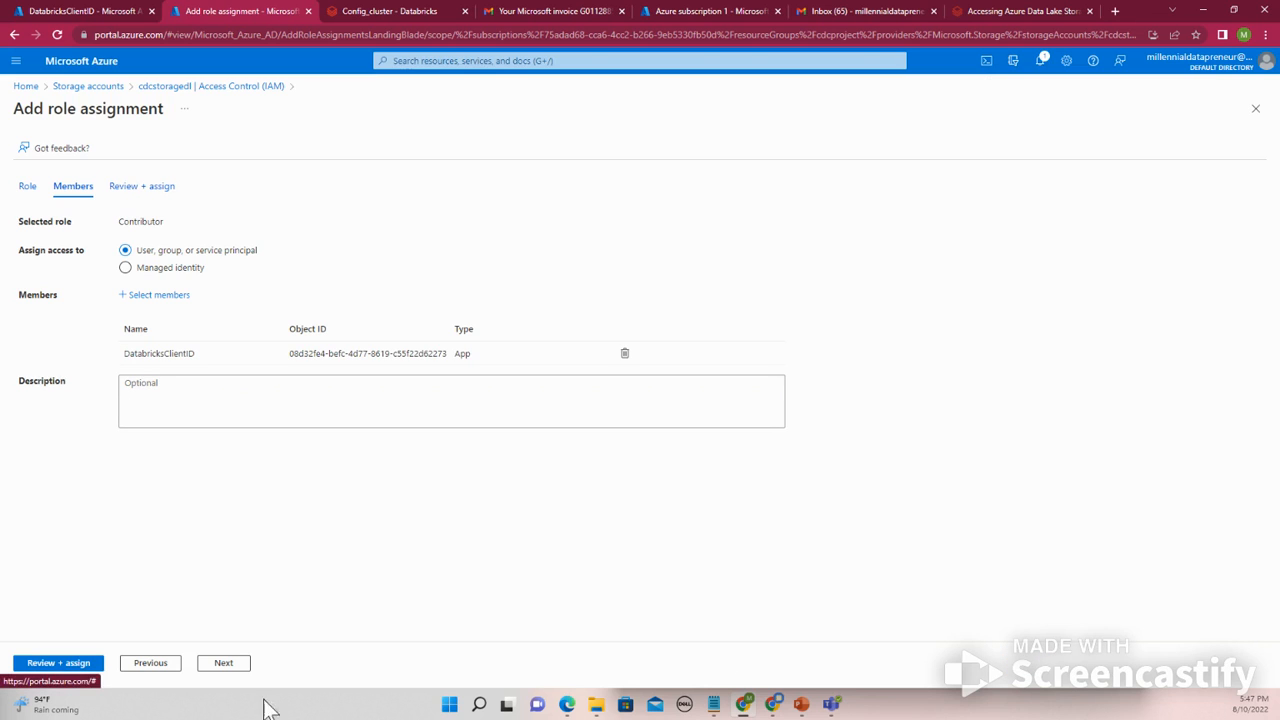
{"action": "left_click", "coordinate": [75, 676]}
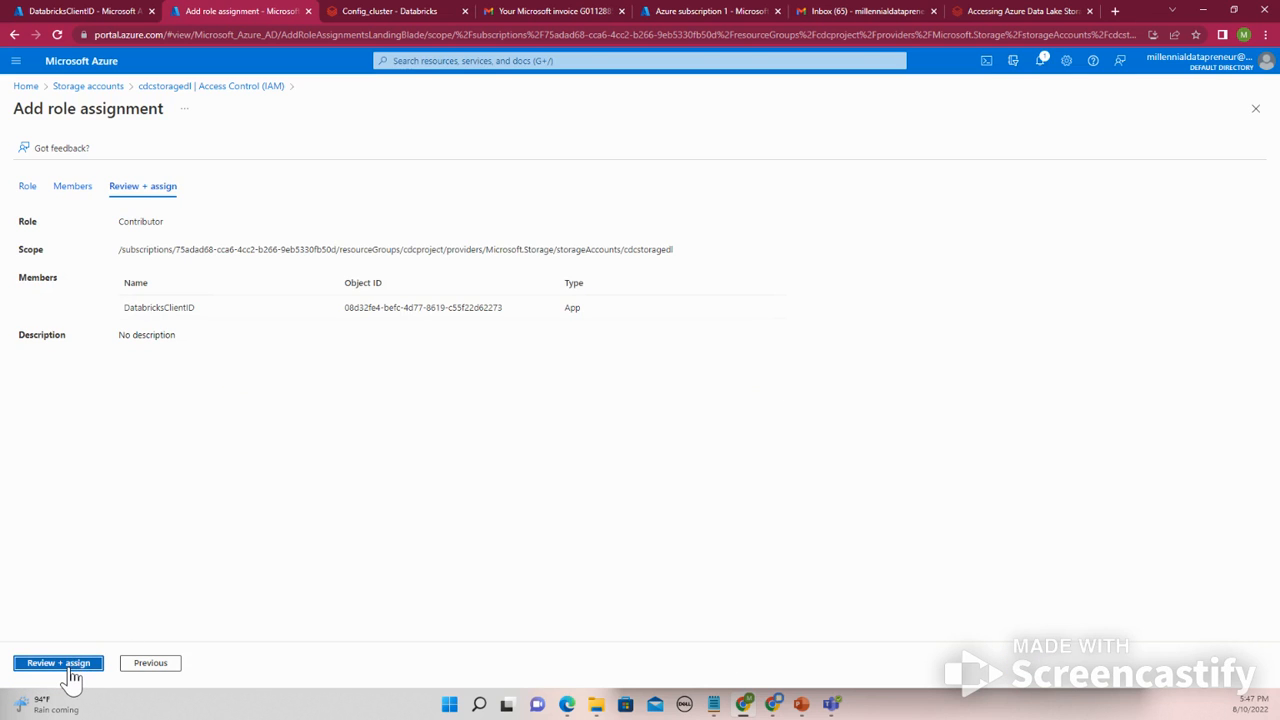
{"action": "left_click", "coordinate": [60, 664]}
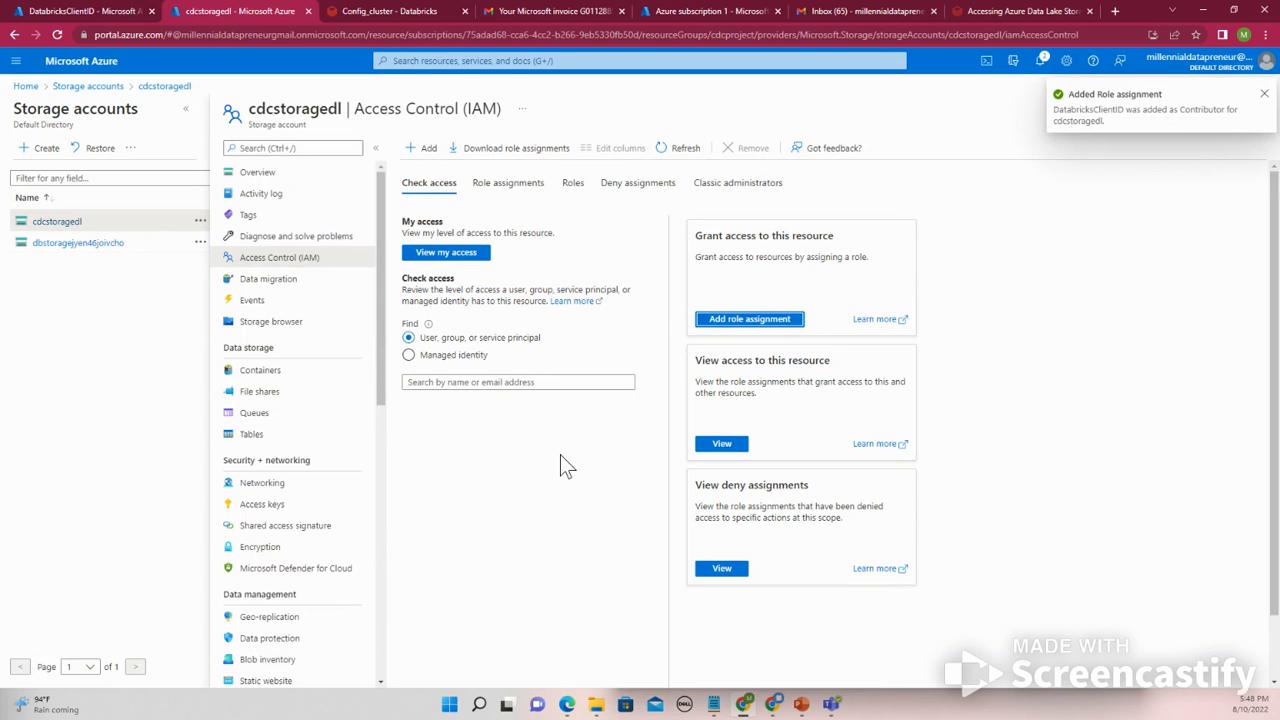
- Replace the <application-id> placeholder in the Config_cluster notebook cell with the DatabricksClientID application (client) ID
{"action": "left_click", "coordinate": [670, 12]}
{"action": "left_click", "coordinate": [565, 8]}
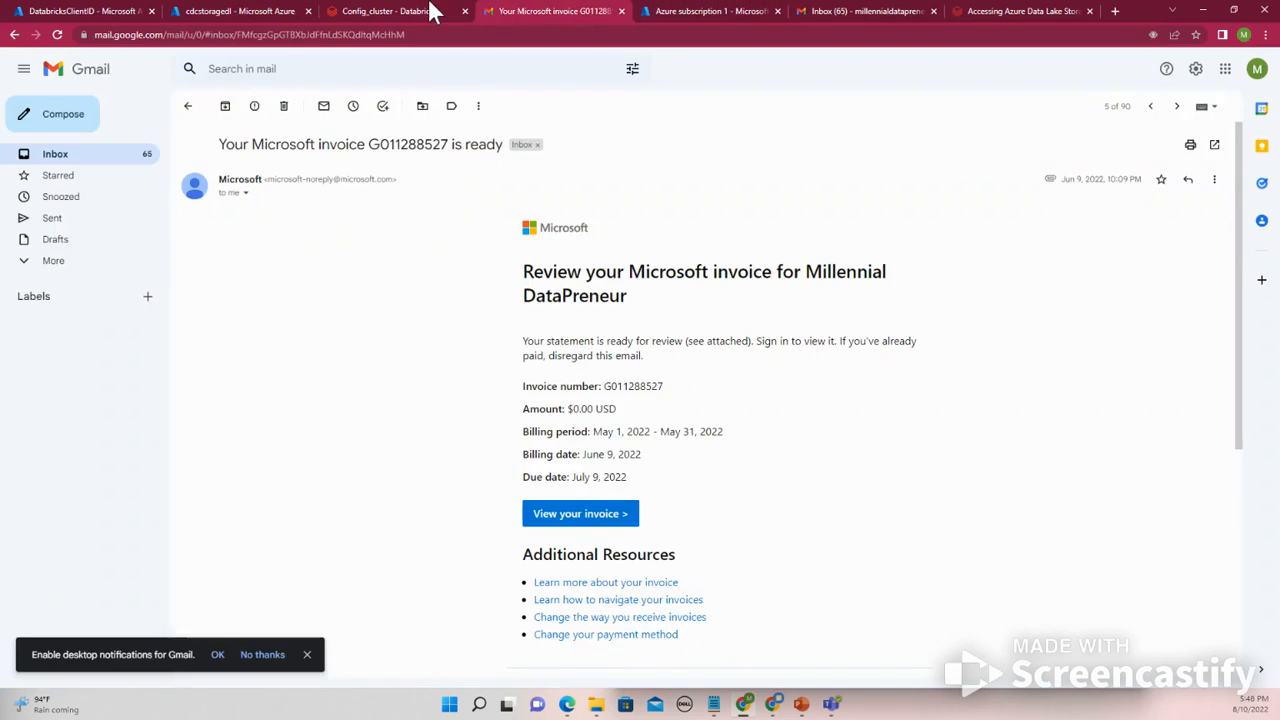
{"action": "left_click", "coordinate": [435, 12]}
{"action": "left_click", "coordinate": [637, 376]}
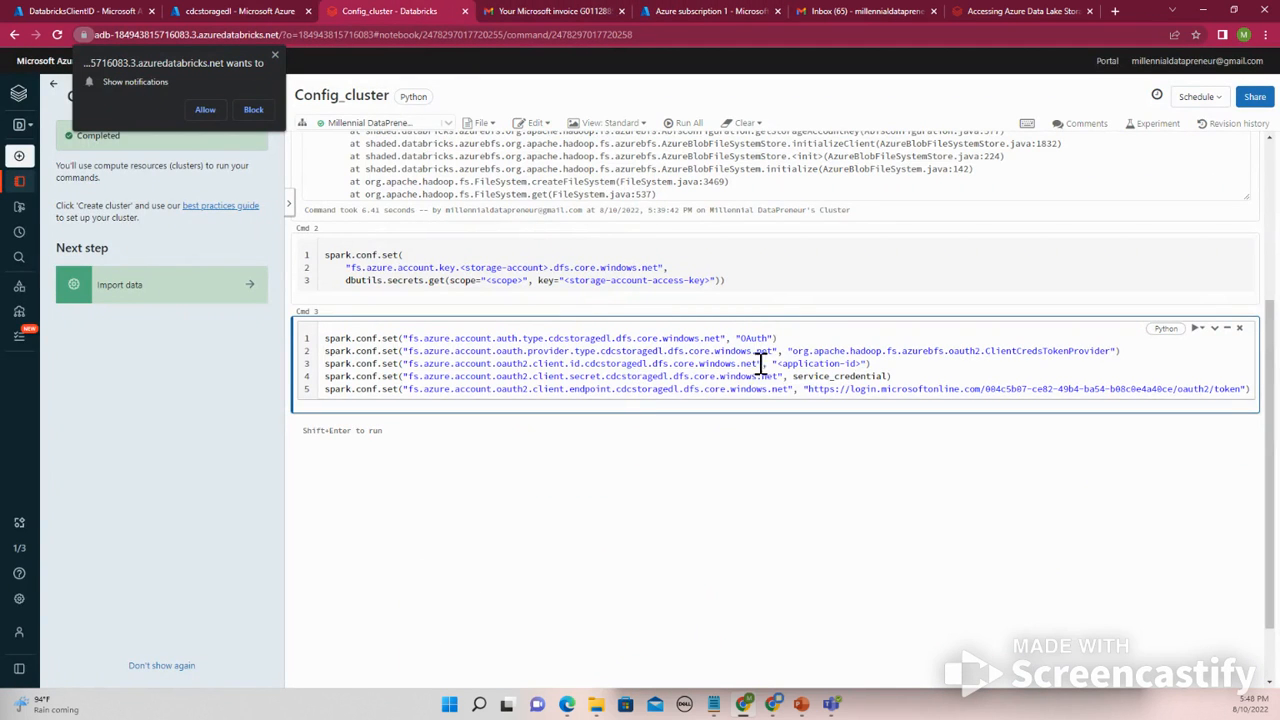
{"action": "left_click_drag", "start_coordinate": [779, 363], "coordinate": [851, 365]}
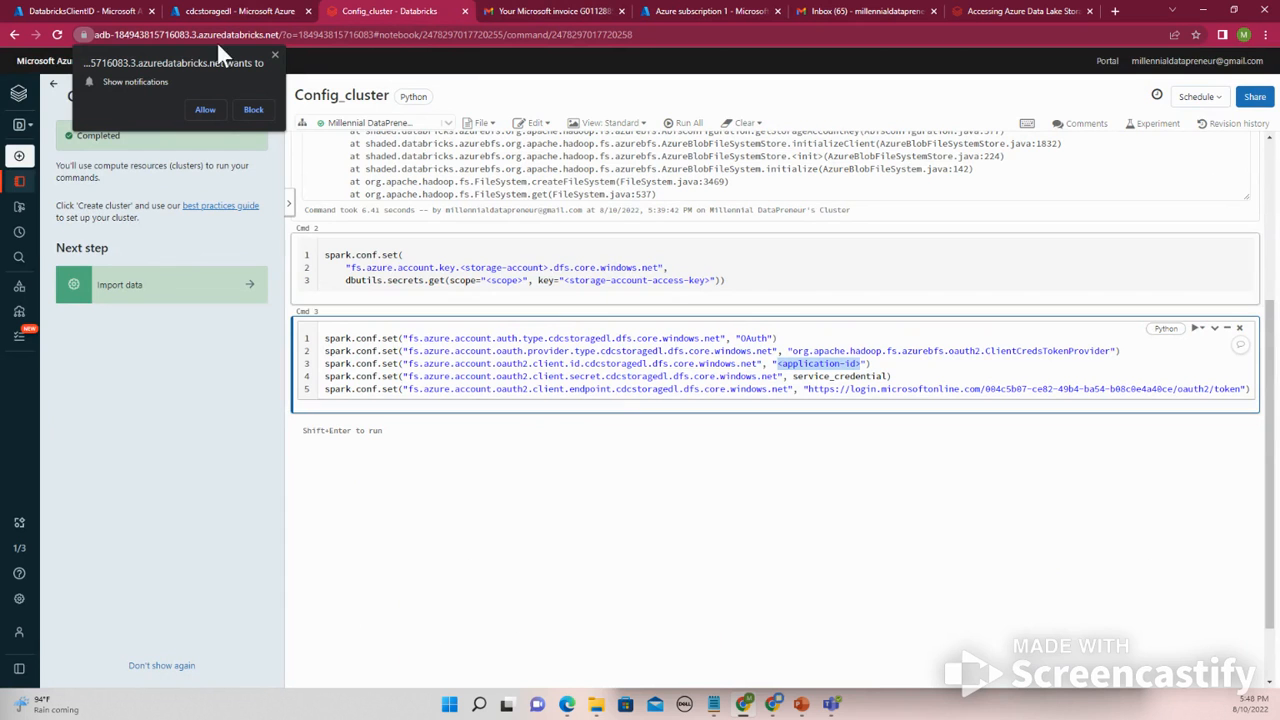
{"action": "left_click", "coordinate": [95, 11]}
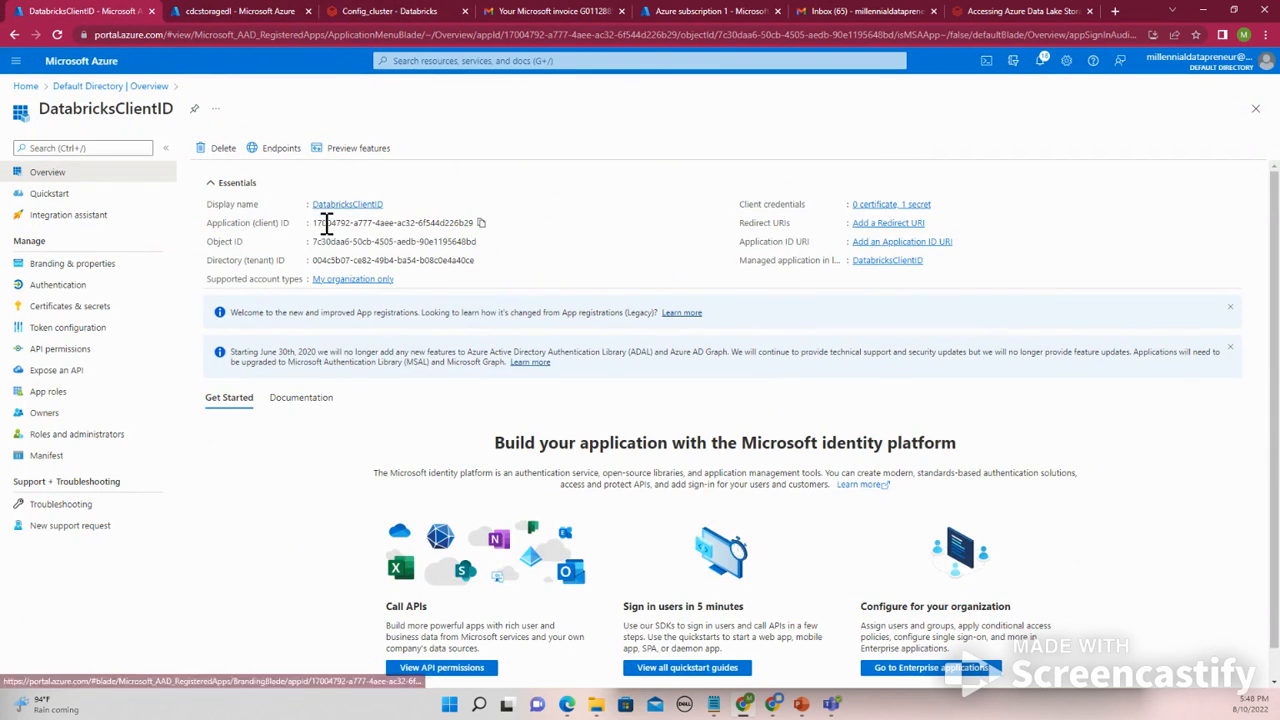
{"action": "left_click", "coordinate": [481, 223]}
{"action": "left_click", "coordinate": [254, 12]}
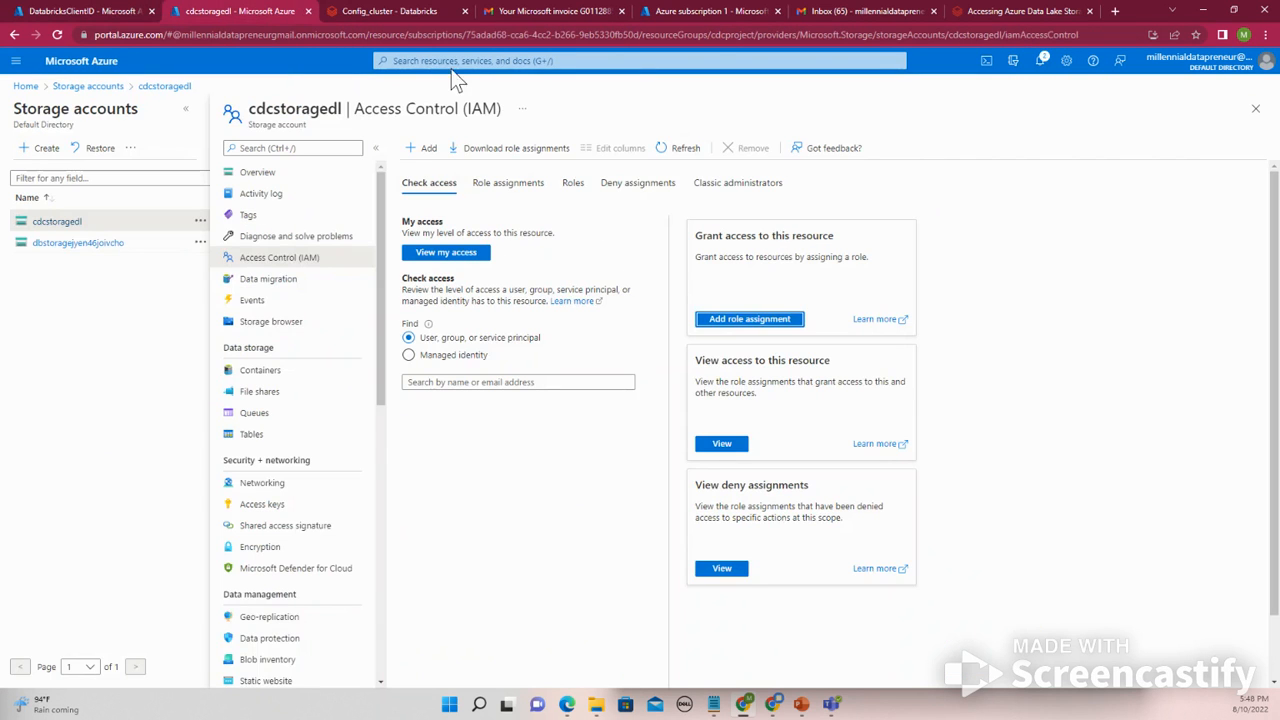
{"action": "left_click", "coordinate": [414, 11]}
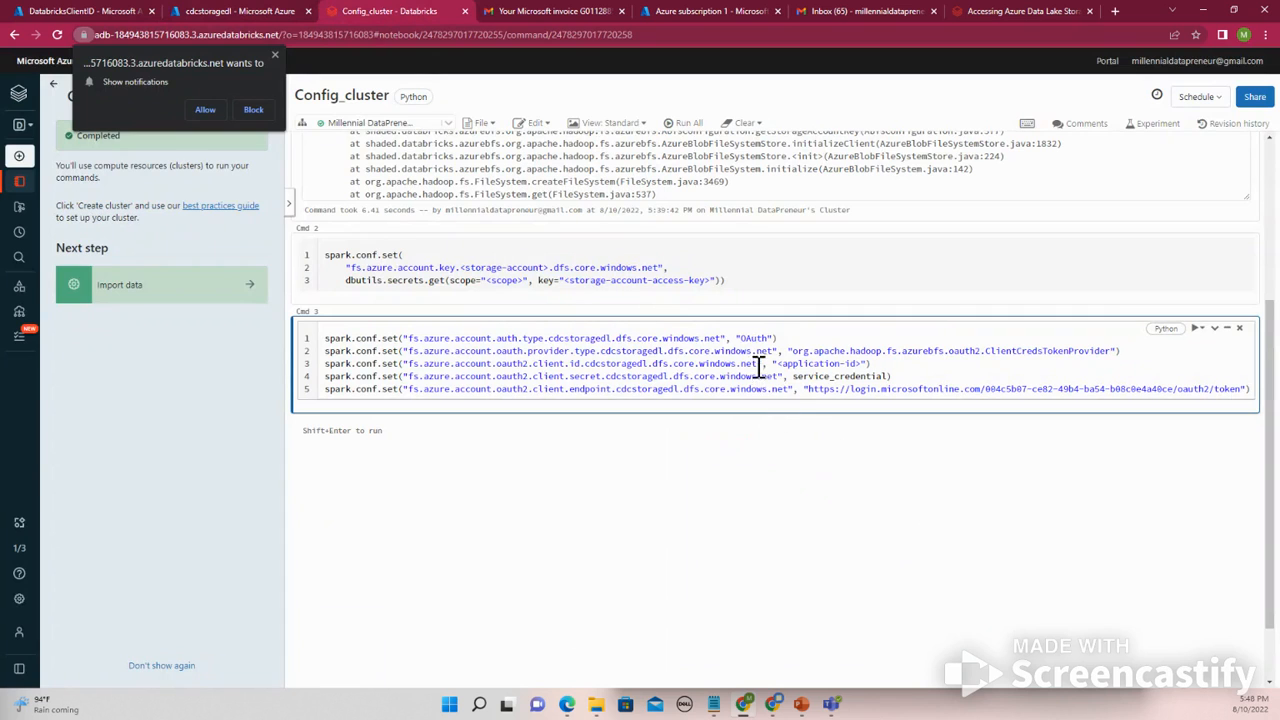
{"action": "scroll", "coordinate": [735, 357], "scroll_direction": "up", "scroll_amount": 2}
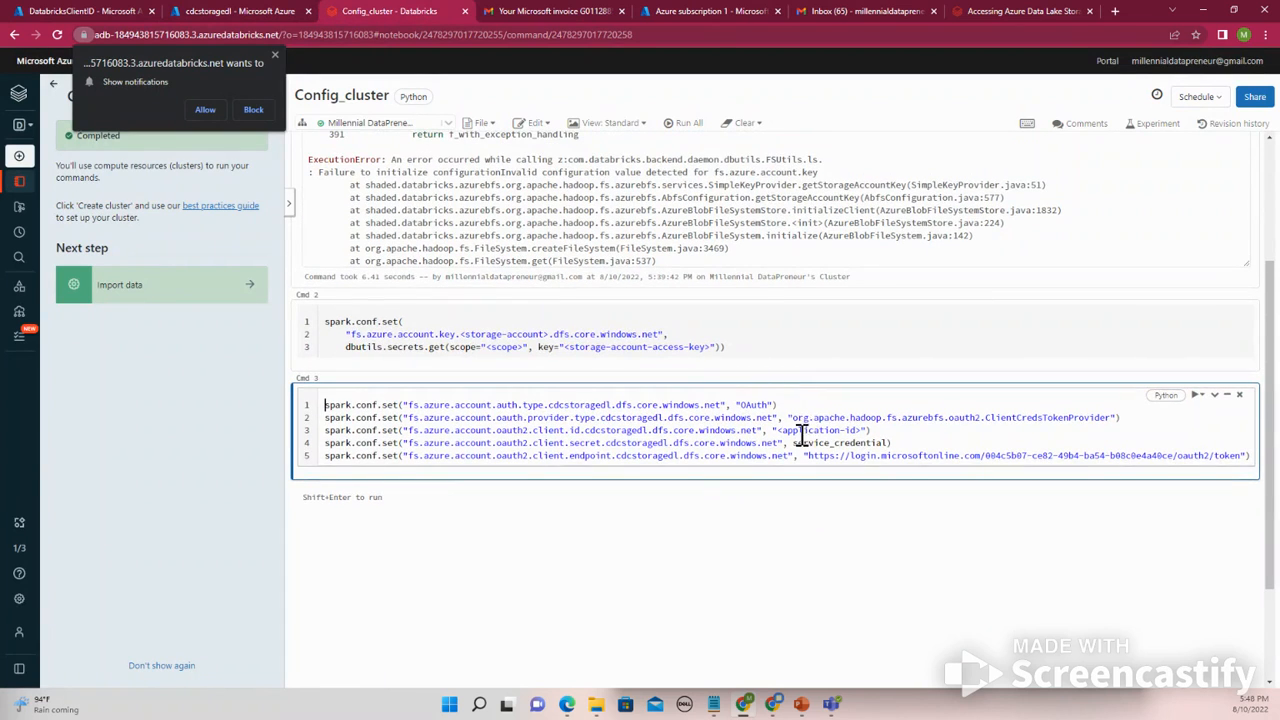
{"action": "left_click_drag", "start_coordinate": [779, 430], "coordinate": [858, 430]}
{"action": "key", "text": "ctrl+v"}
- Replace service_credential in the client secret line with the quoted client secret value copied from Notepad
{"action": "left_click_drag", "start_coordinate": [792, 447], "coordinate": [889, 447]}
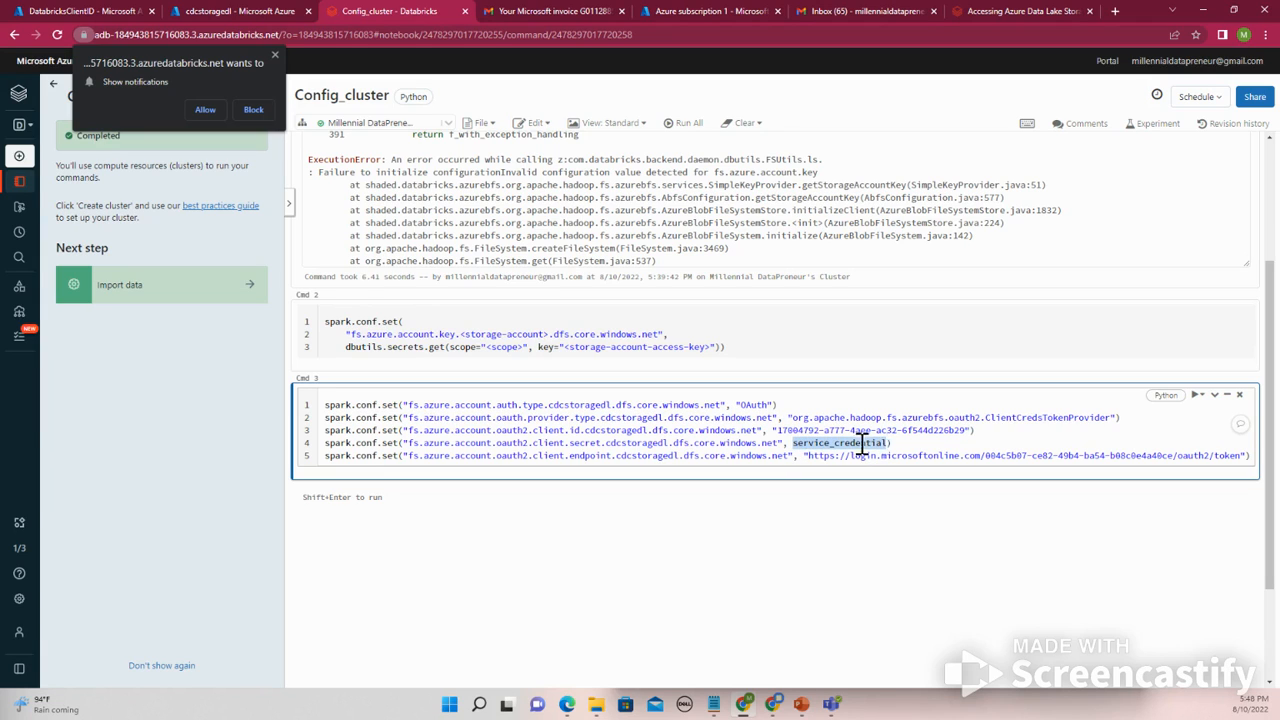
{"action": "type", "text": "'"}
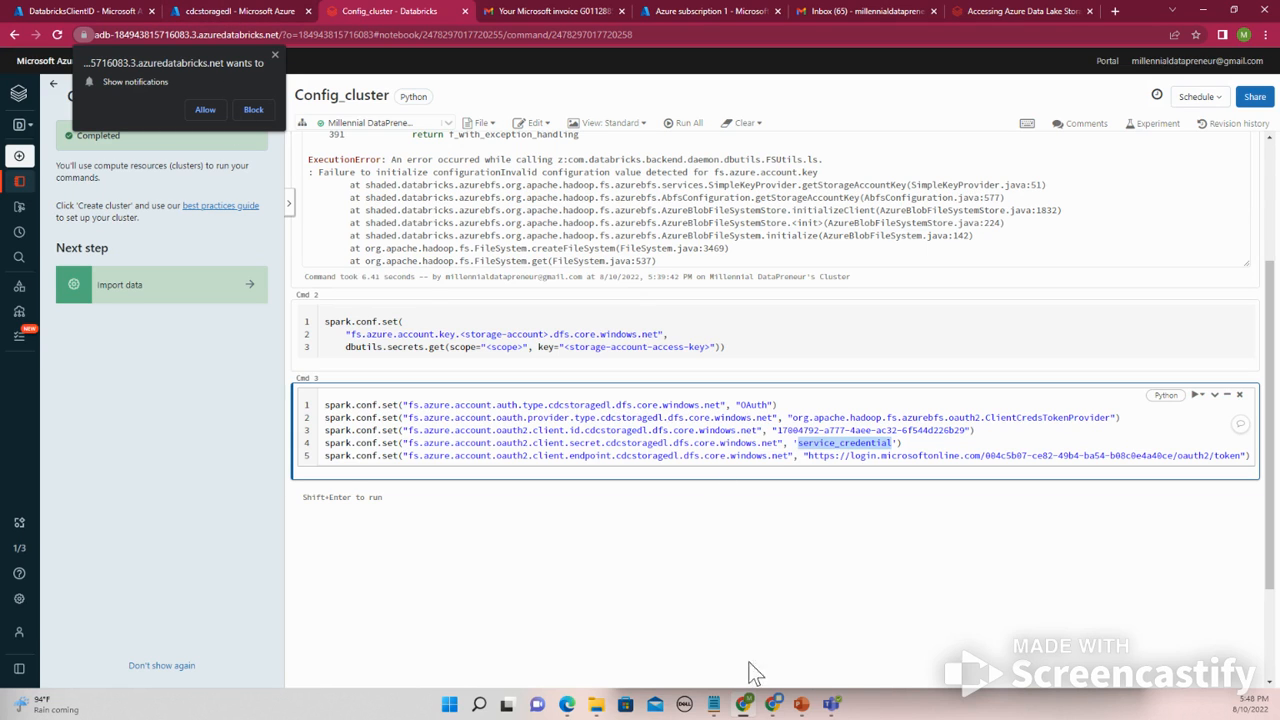
{"action": "left_click", "coordinate": [714, 704]}
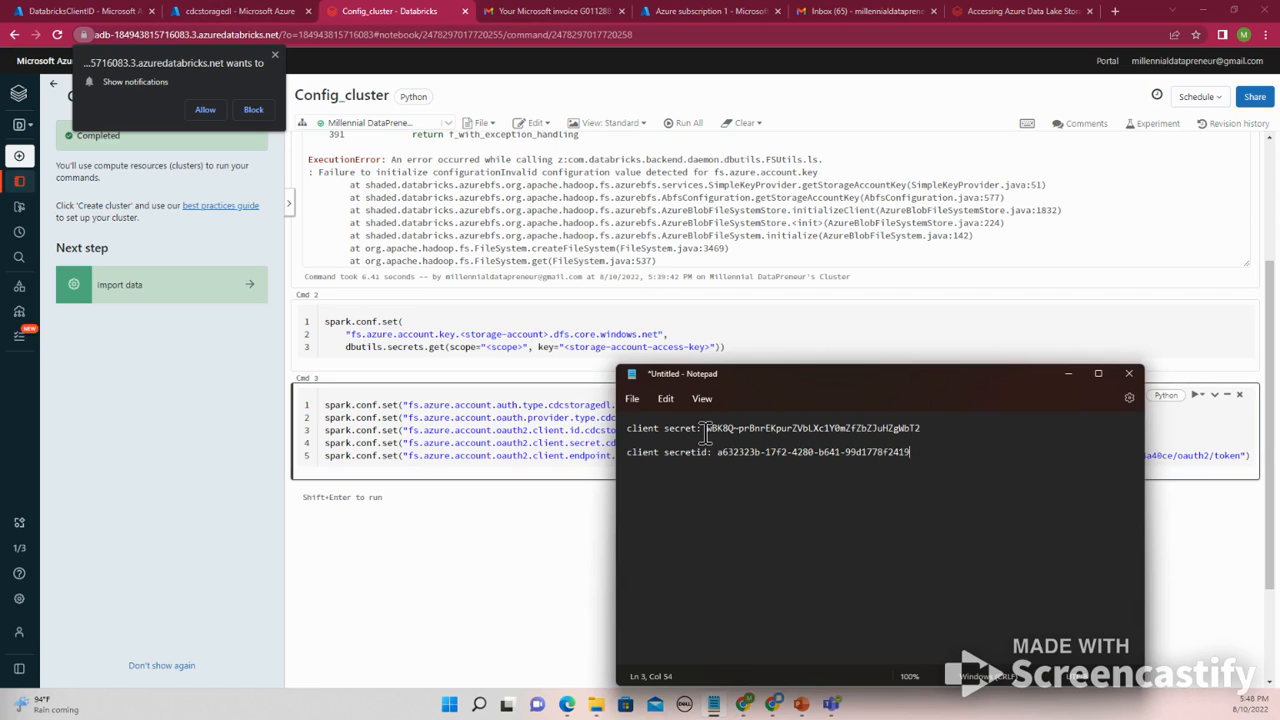
{"action": "left_click_drag", "start_coordinate": [708, 428], "coordinate": [926, 420]}
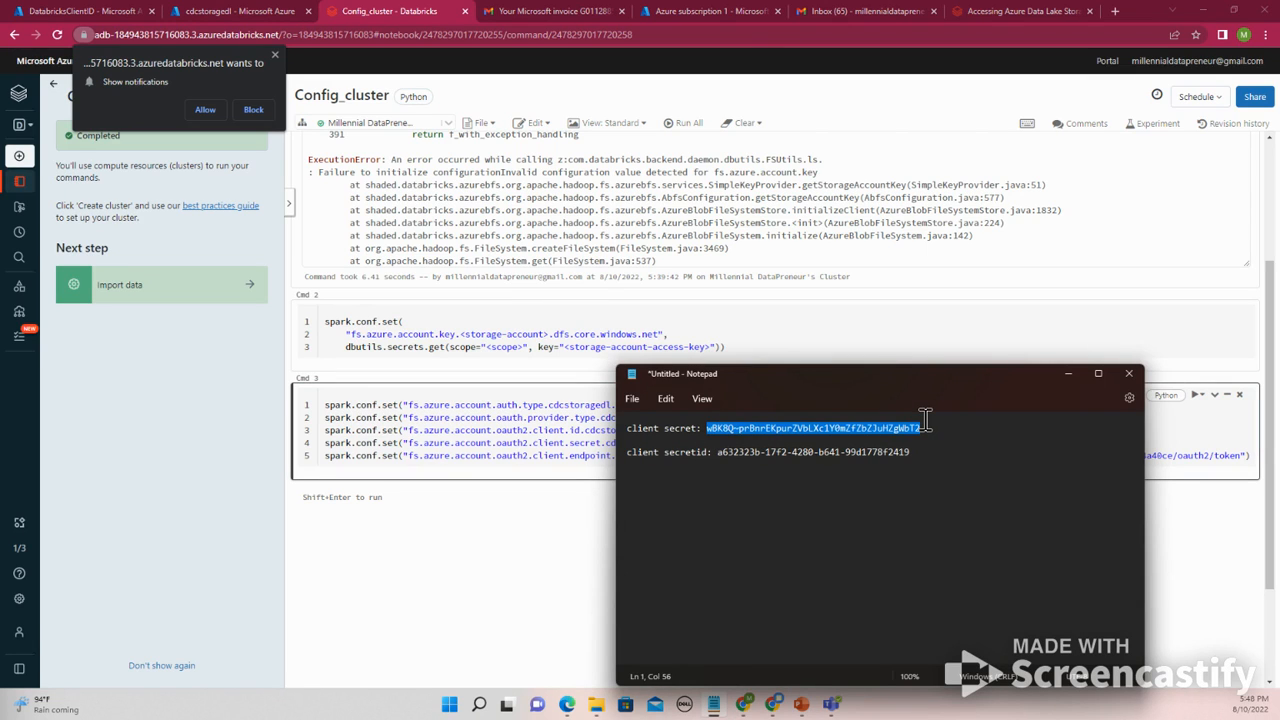
{"action": "key", "text": "alt+Tab"}
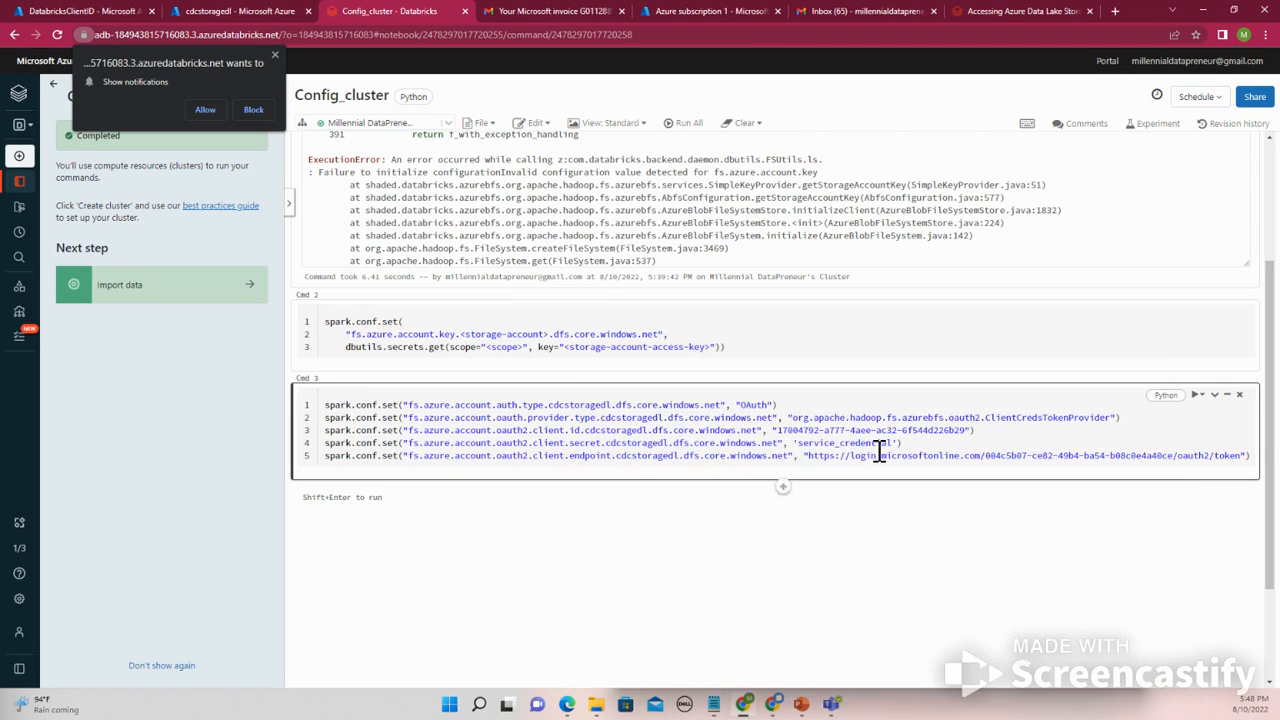
{"action": "left_click_drag", "start_coordinate": [798, 443], "coordinate": [892, 443]}
{"action": "key", "text": "ctrl+v"}
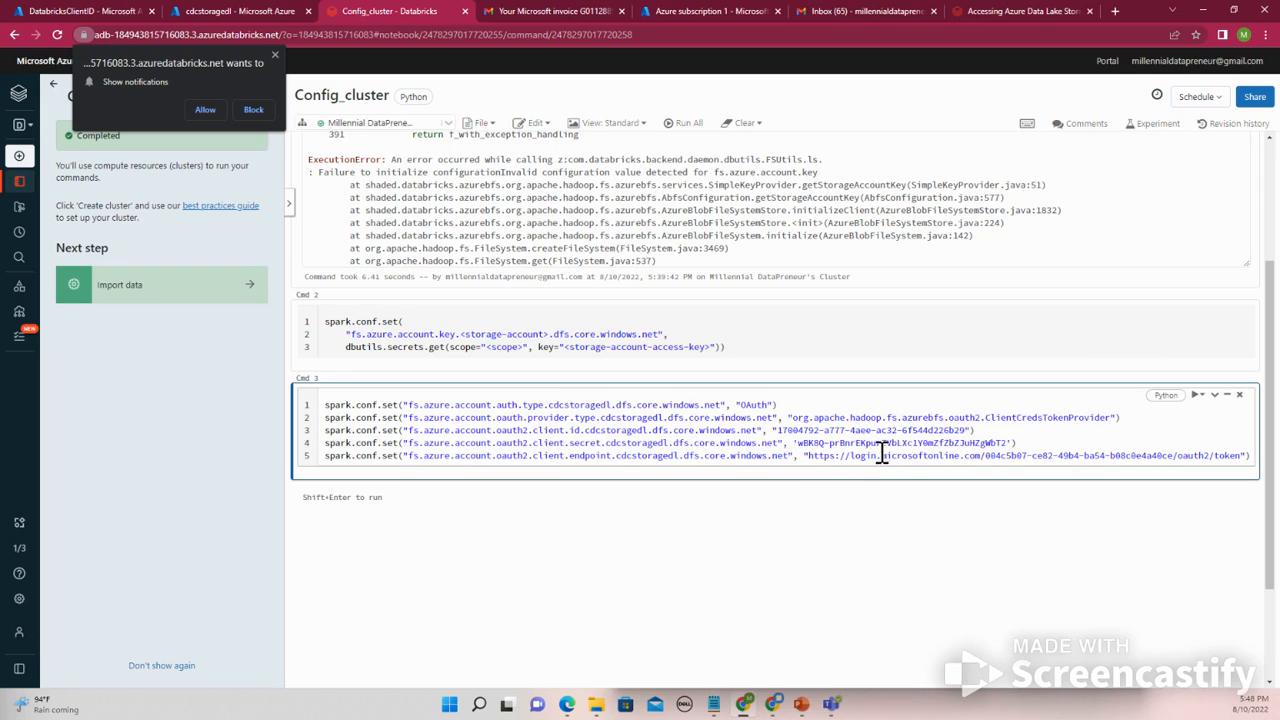
- Run the OAuth configuration cell
{"action": "left_click", "coordinate": [1202, 396]}
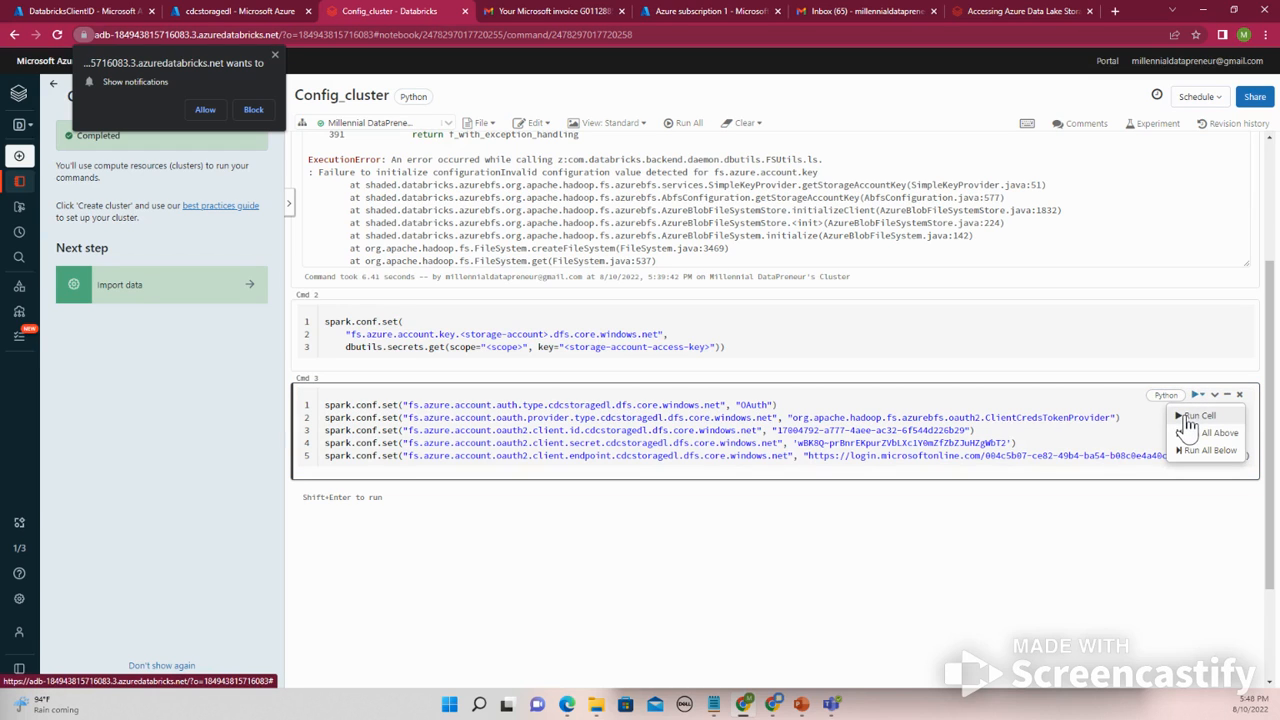
{"action": "left_click", "coordinate": [1190, 417]}
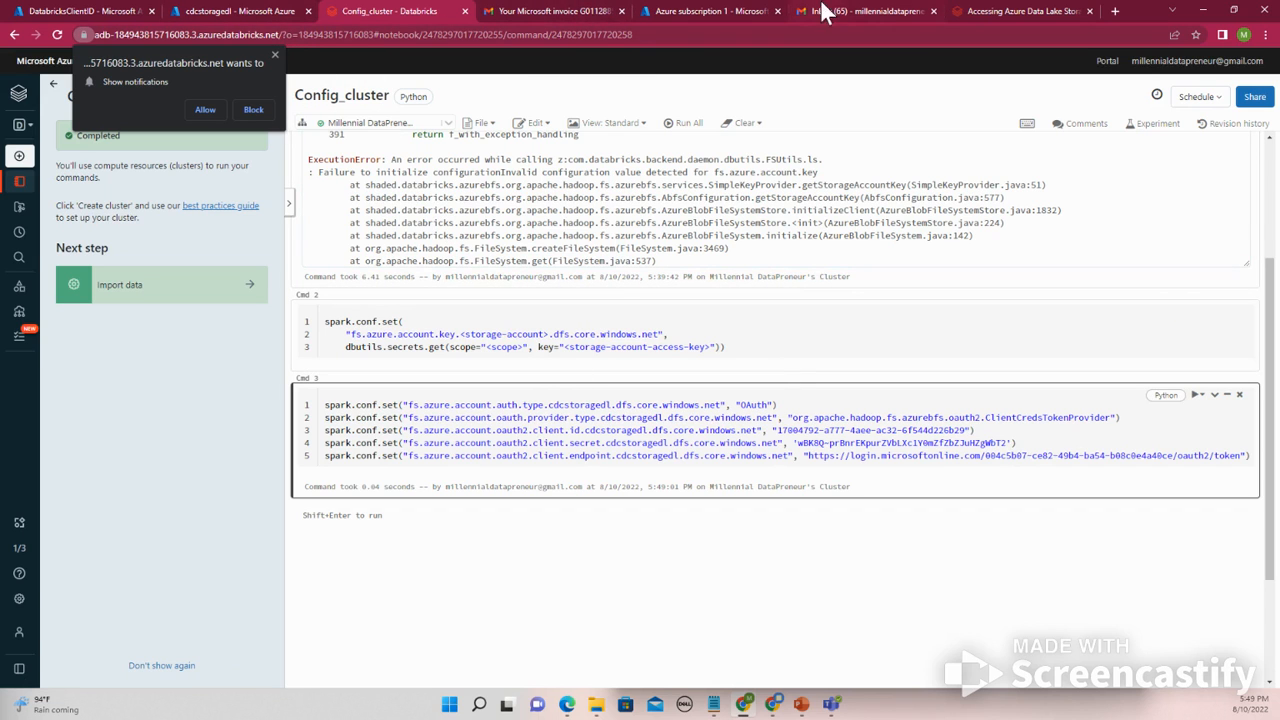
- Review the Databricks documentation section on accessing ADLS Gen2 with OAuth 2.0 and a service principal
{"action": "left_click", "coordinate": [243, 11]}
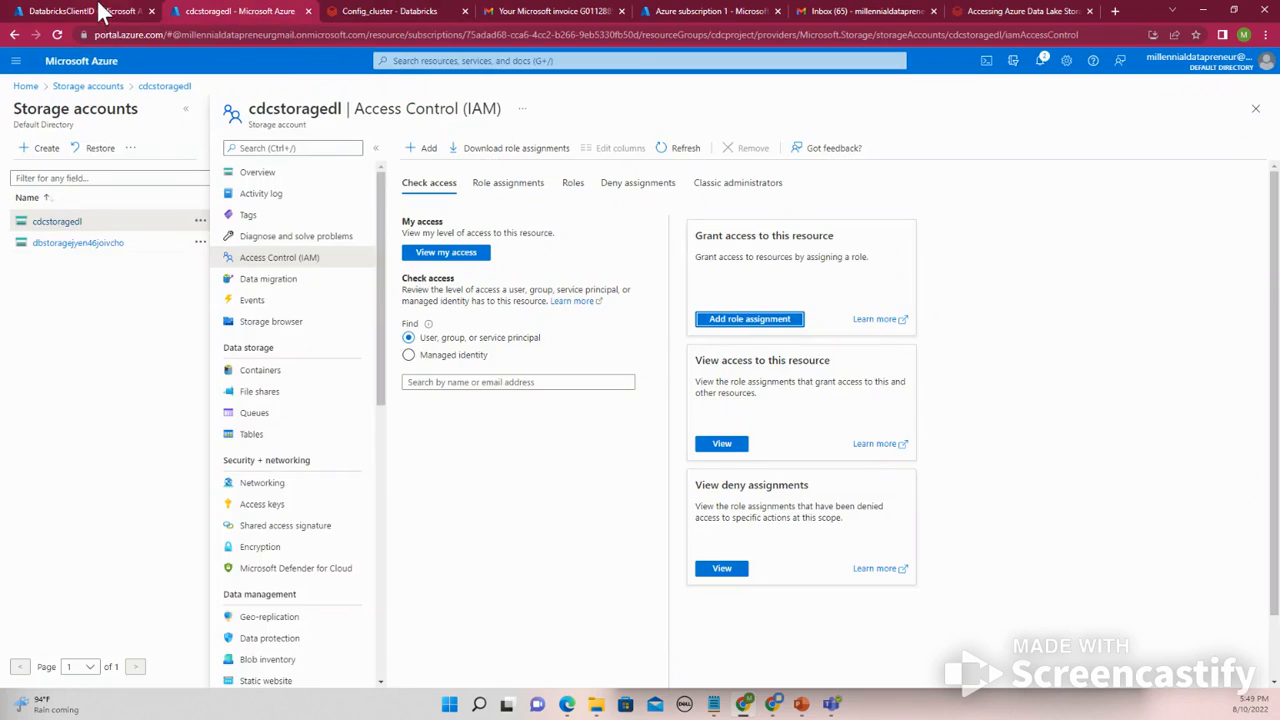
{"action": "left_click", "coordinate": [103, 11]}
{"action": "left_click", "coordinate": [432, 10]}
{"action": "left_click", "coordinate": [556, 11]}
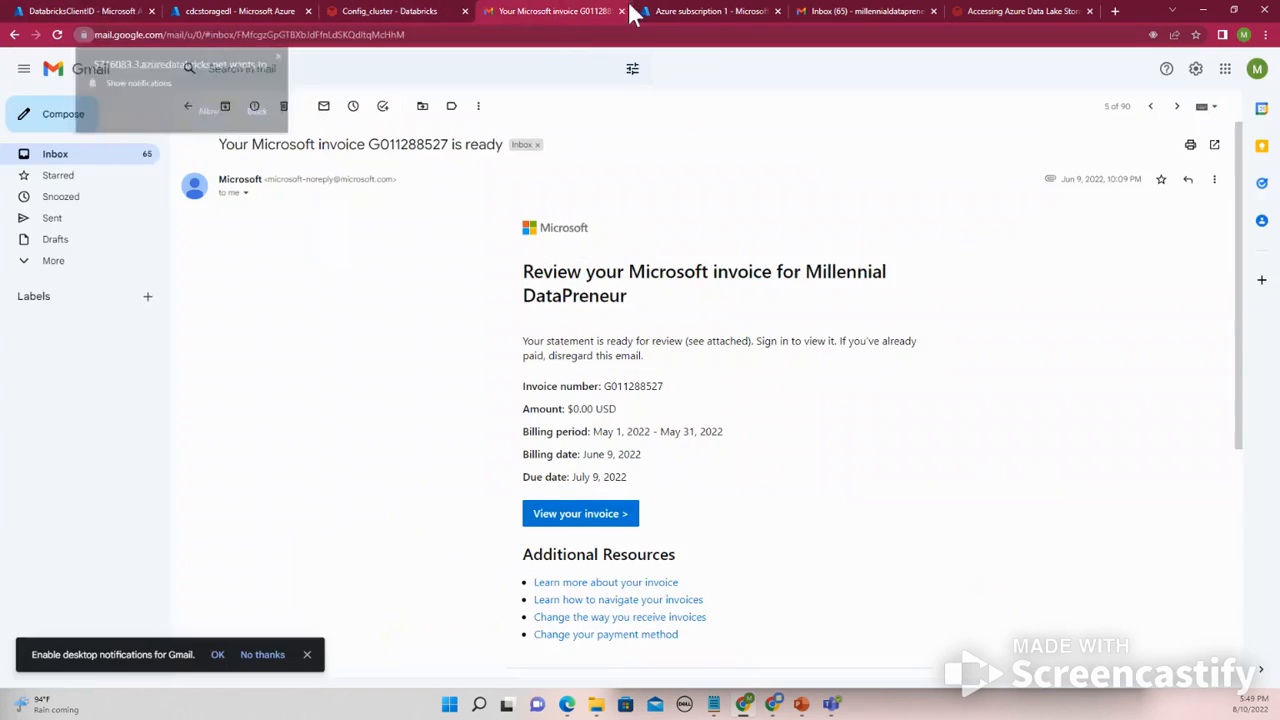
{"action": "left_click", "coordinate": [737, 11]}
{"action": "left_click", "coordinate": [830, 12]}
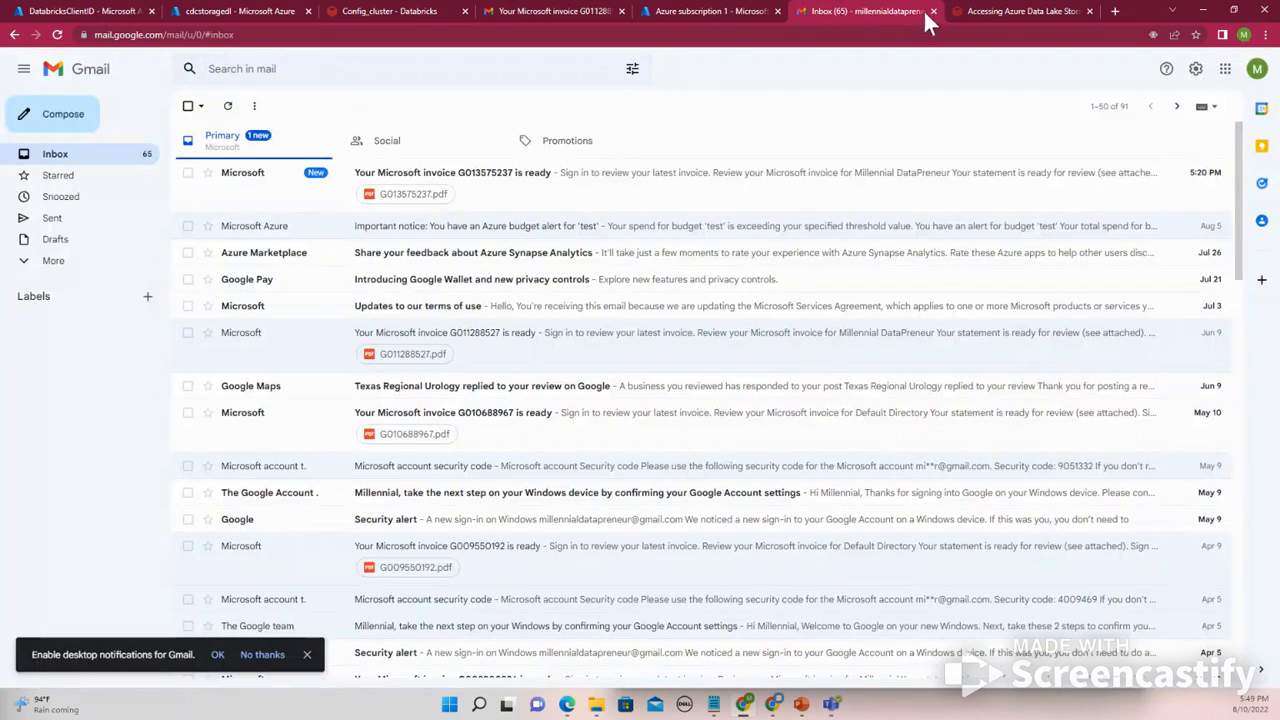
{"action": "left_click", "coordinate": [980, 8]}
{"action": "scroll", "coordinate": [461, 440], "scroll_direction": "down", "scroll_amount": 3}
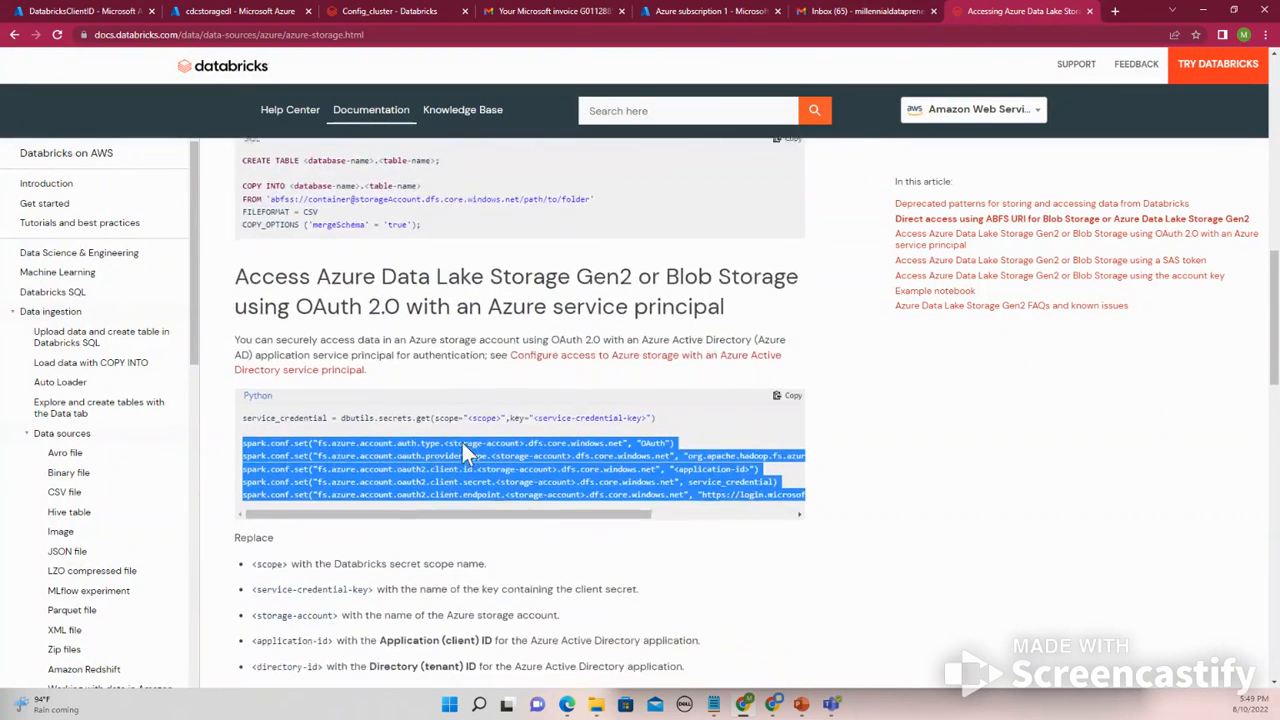
- Copy the dbutils.fs.mount code from the documentation's example notebook into a new cell of the Config_cluster notebook
{"action": "scroll", "coordinate": [458, 428], "scroll_direction": "down", "scroll_amount": 2}
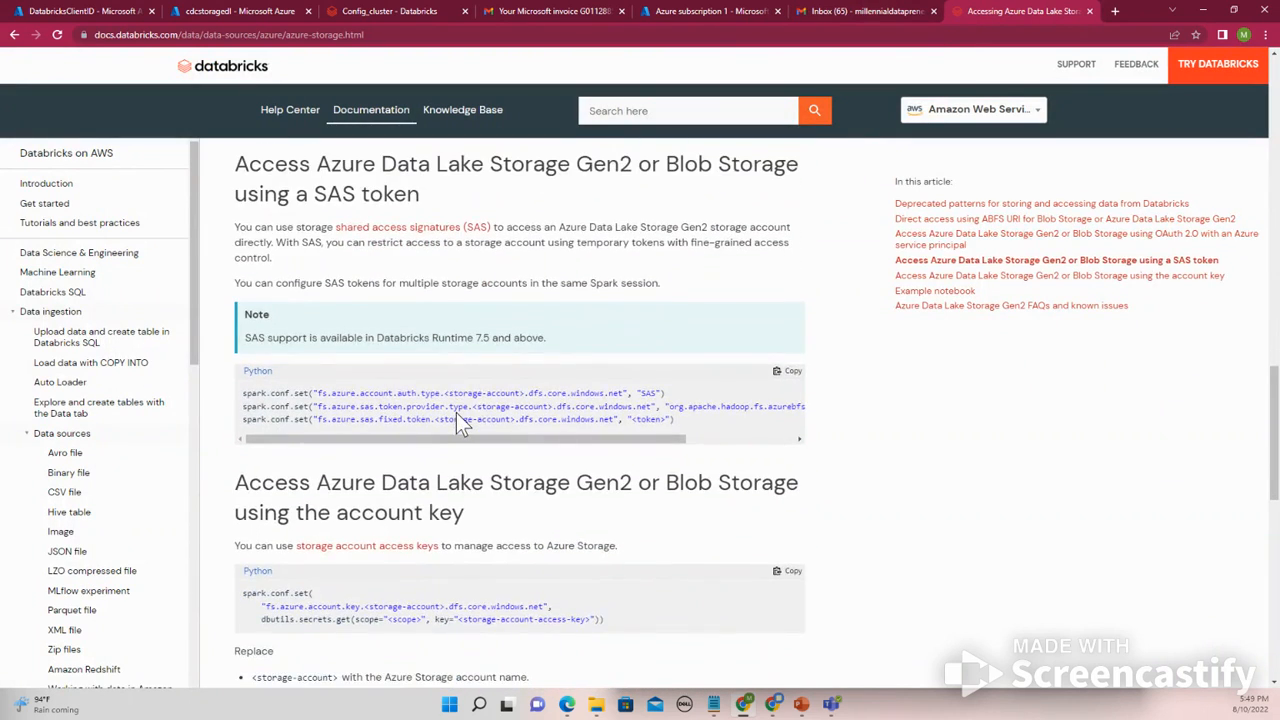
{"action": "scroll", "coordinate": [451, 433], "scroll_direction": "down", "scroll_amount": 1}
{"action": "scroll", "coordinate": [448, 430], "scroll_direction": "down", "scroll_amount": 4}
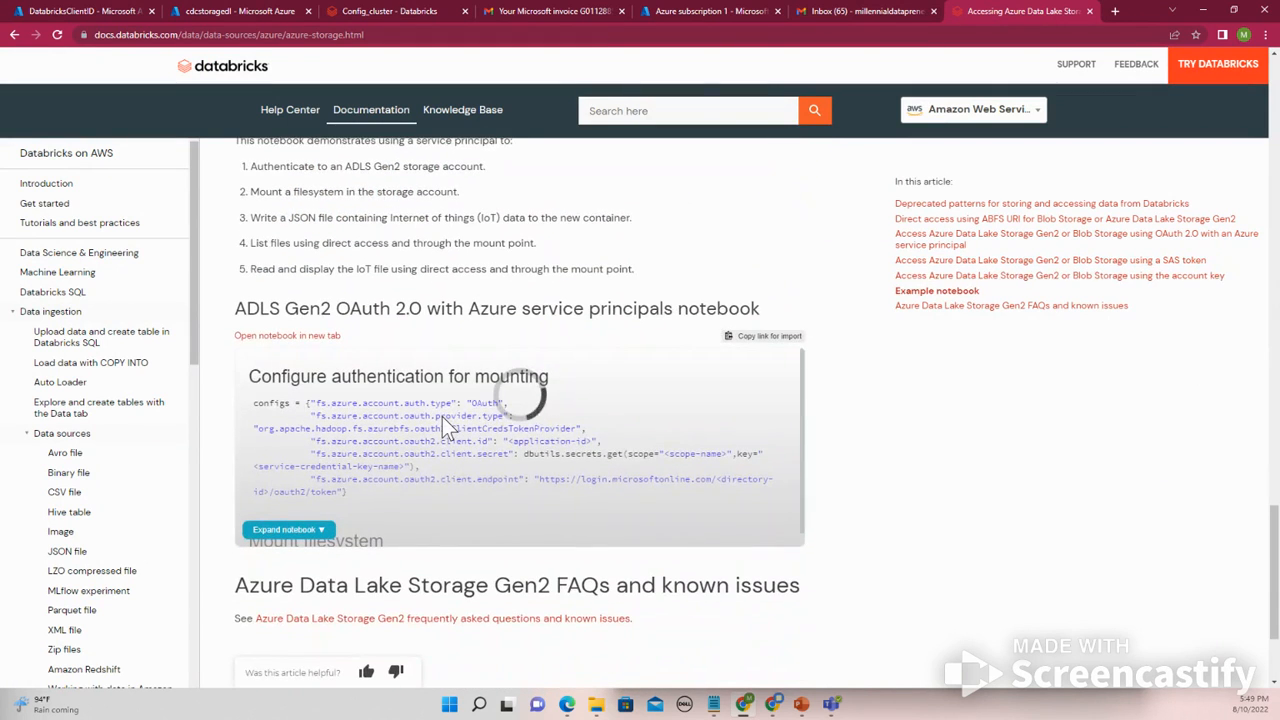
{"action": "left_click", "coordinate": [308, 532]}
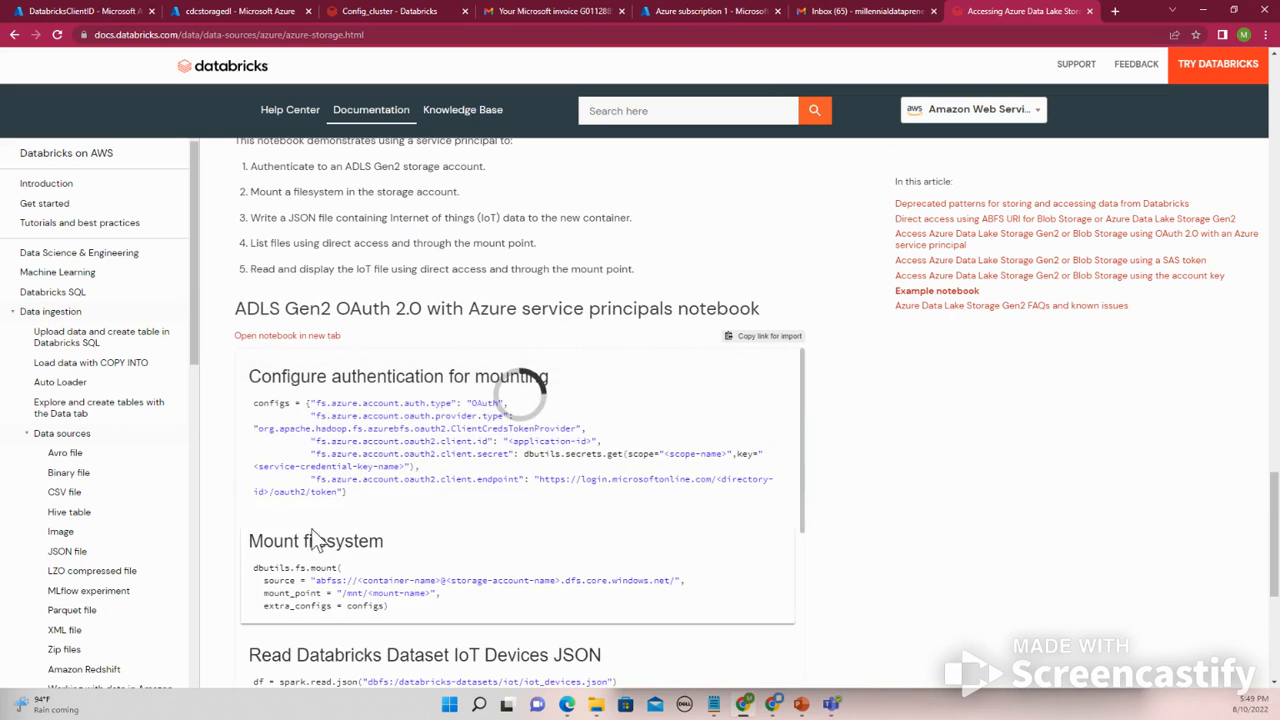
{"action": "scroll", "coordinate": [351, 517], "scroll_direction": "down", "scroll_amount": 3}
{"action": "scroll", "coordinate": [355, 527], "scroll_direction": "up", "scroll_amount": 2}
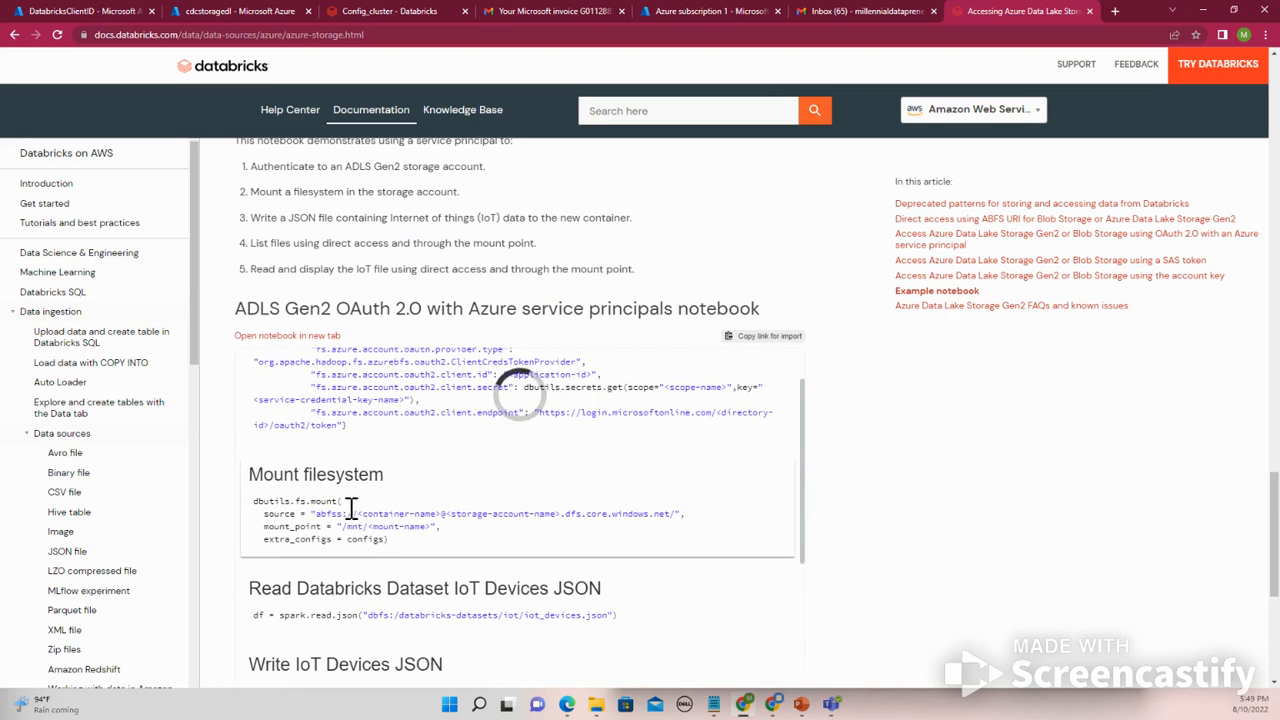
{"action": "left_click_drag", "start_coordinate": [398, 540], "coordinate": [245, 505]}
{"action": "key", "text": "ctrl+c"}
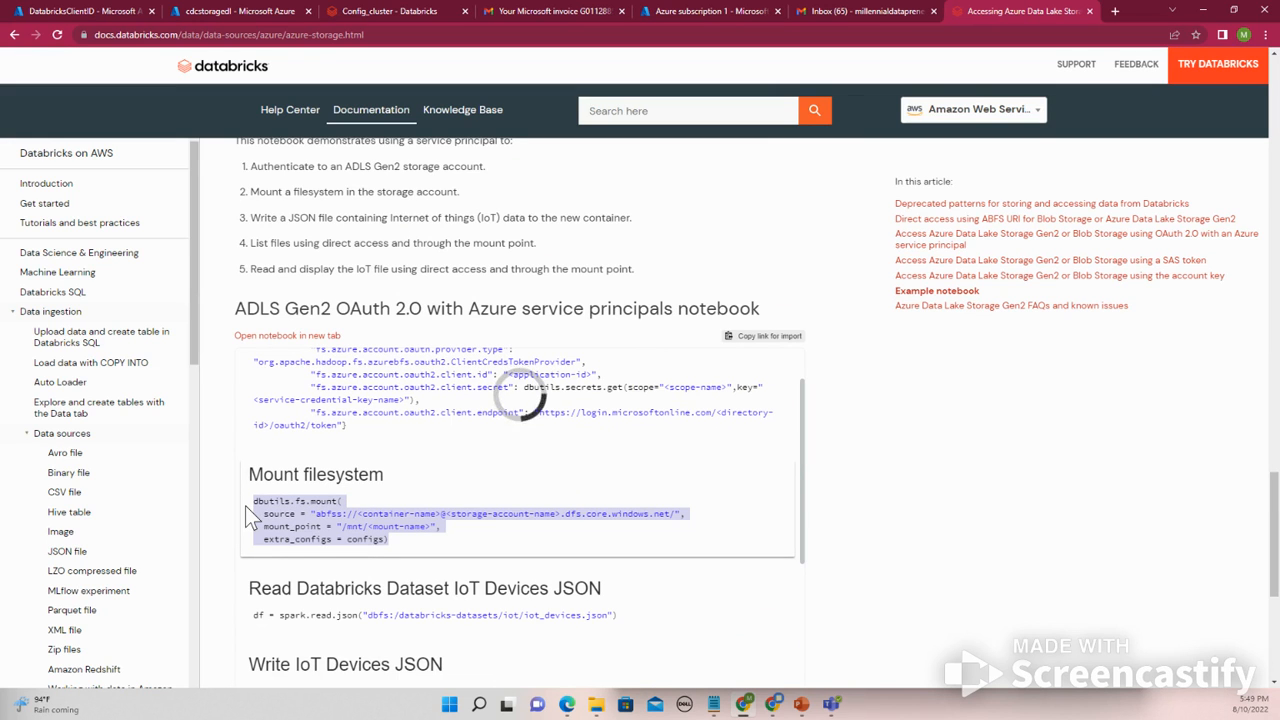
{"action": "left_click", "coordinate": [389, 12]}
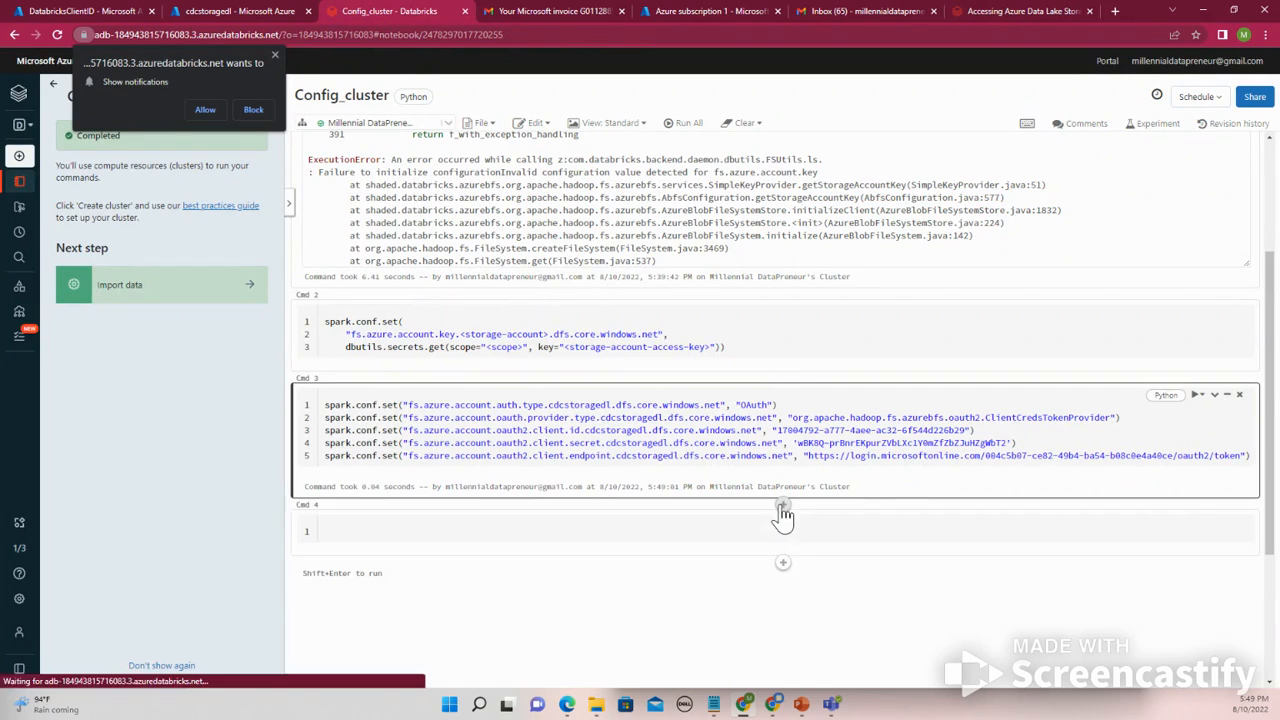
{"action": "left_click", "coordinate": [783, 508]}
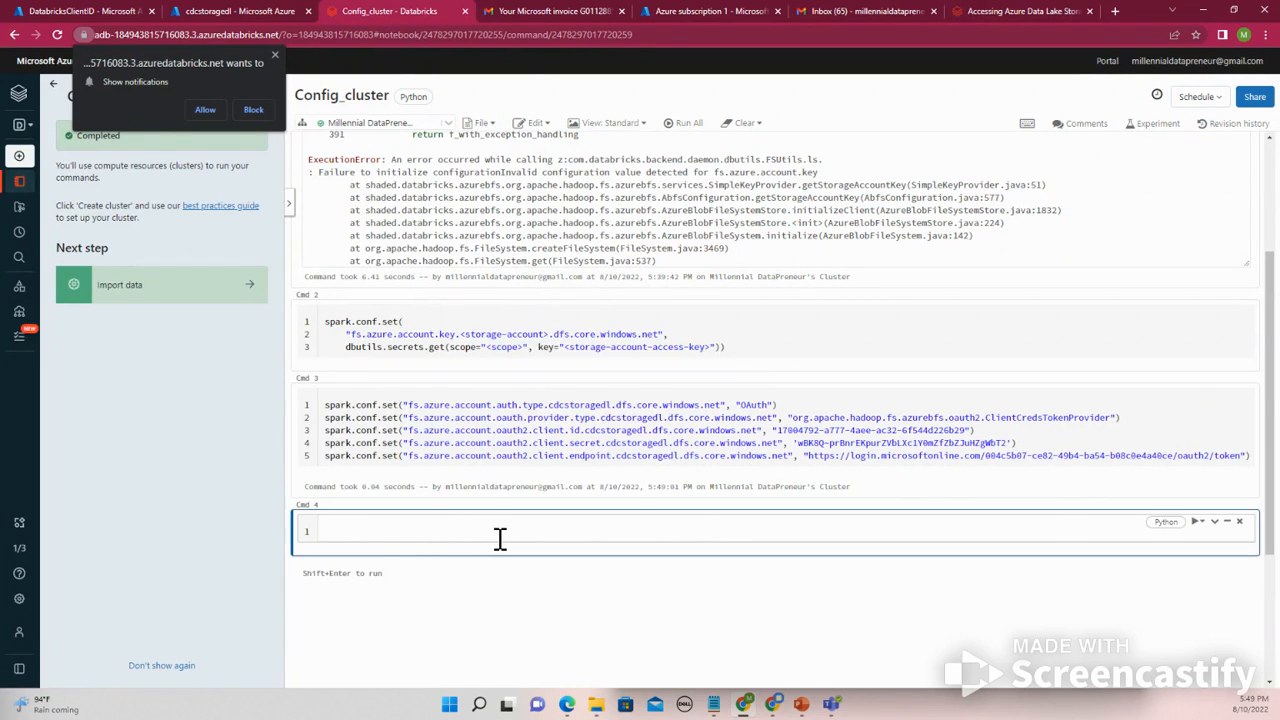
{"action": "key", "text": "ctrl+v"}
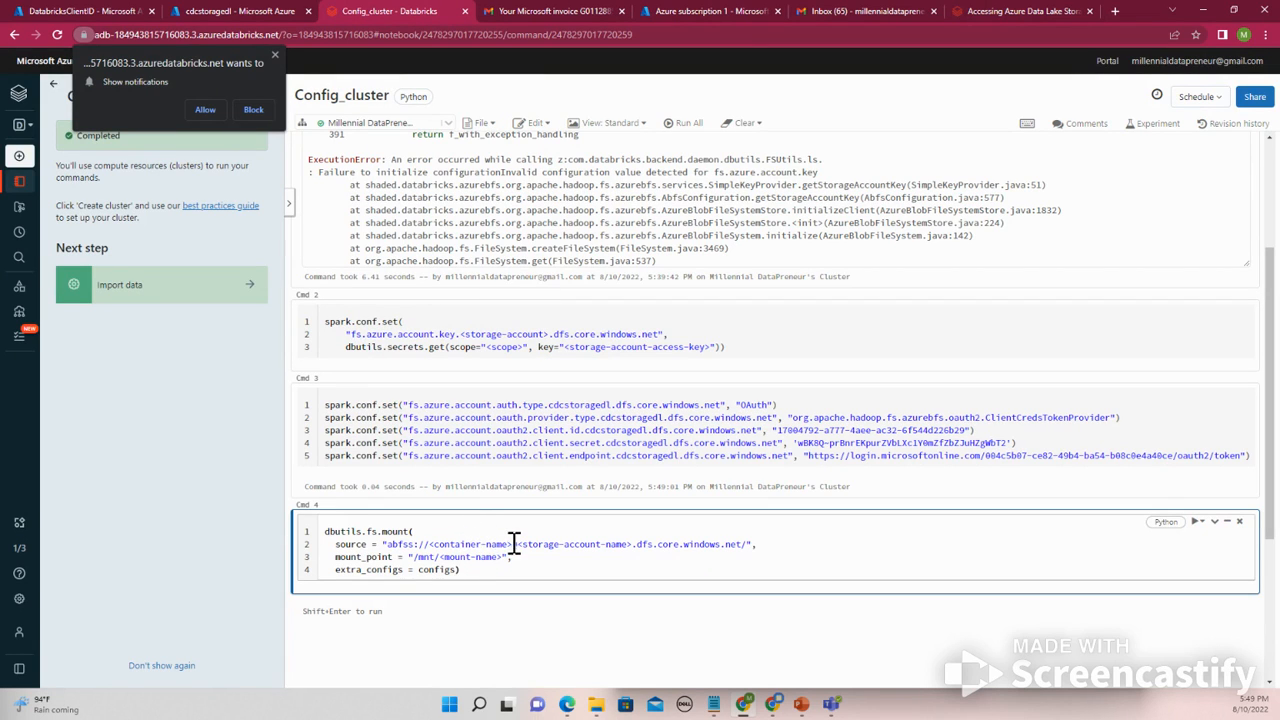
- Replace the <container-name> placeholder in the mount source with landing, copied from the first cell's path
{"action": "left_click_drag", "start_coordinate": [513, 544], "coordinate": [443, 544]}
{"action": "scroll", "coordinate": [441, 521], "scroll_direction": "up", "scroll_amount": 2}
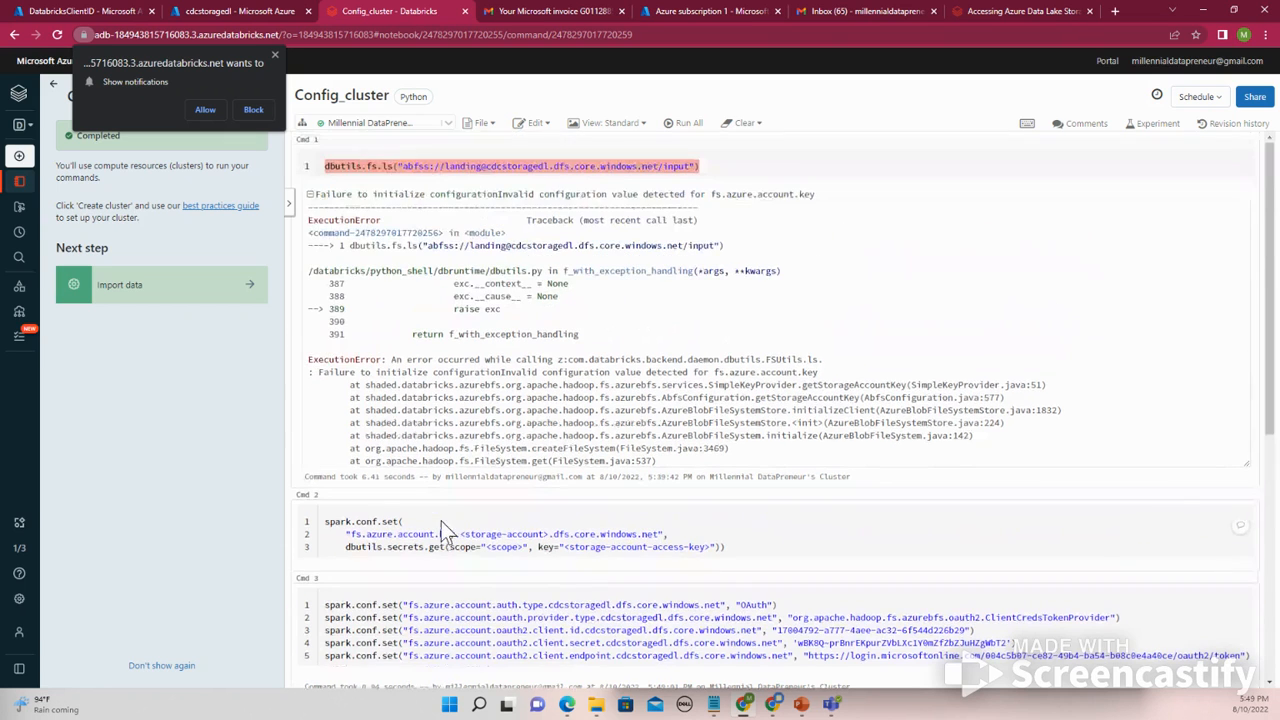
{"action": "left_click", "coordinate": [452, 166]}
{"action": "left_click_drag", "start_coordinate": [448, 166], "coordinate": [477, 167]}
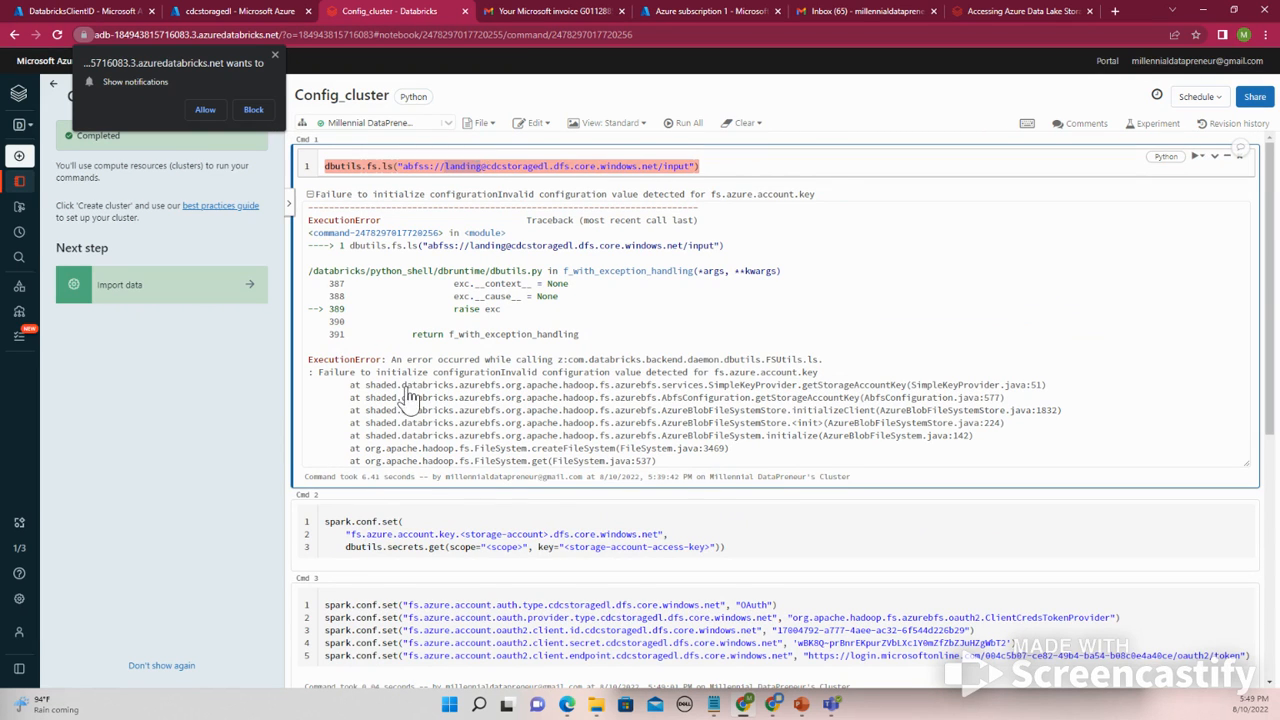
{"action": "scroll", "coordinate": [410, 400], "scroll_direction": "down", "scroll_amount": 5}
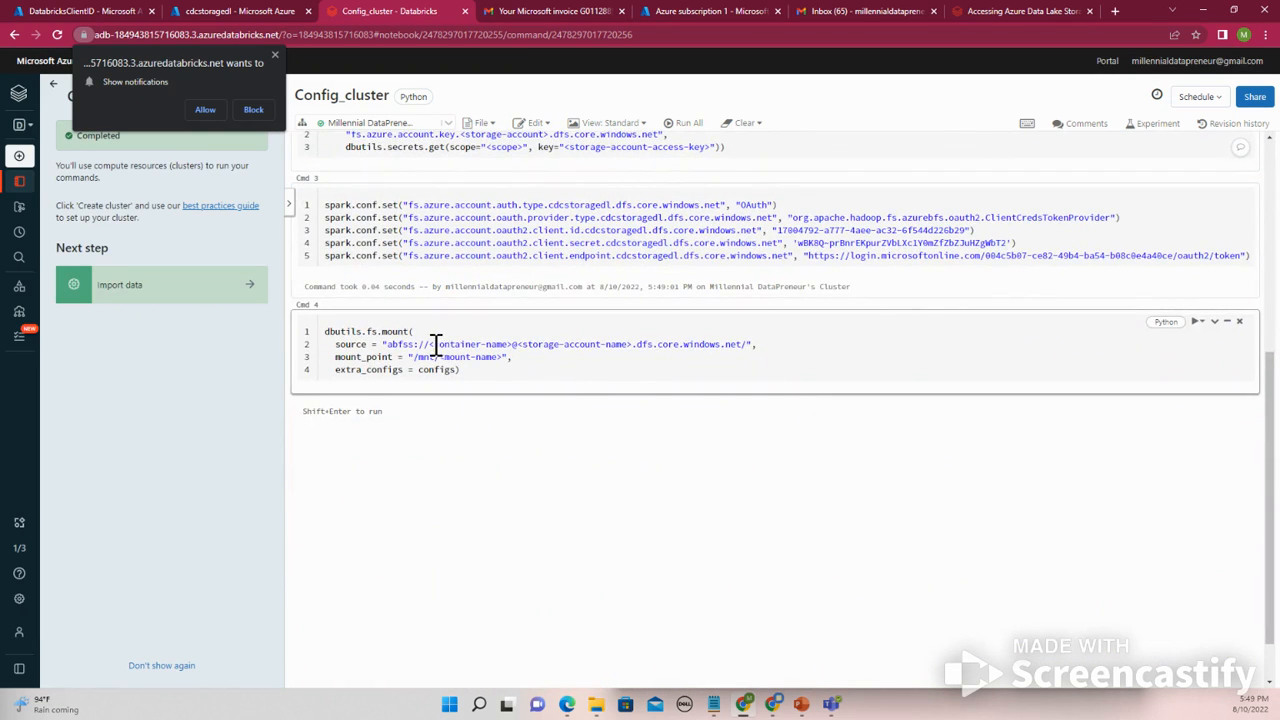
{"action": "left_click_drag", "start_coordinate": [430, 344], "coordinate": [513, 344]}
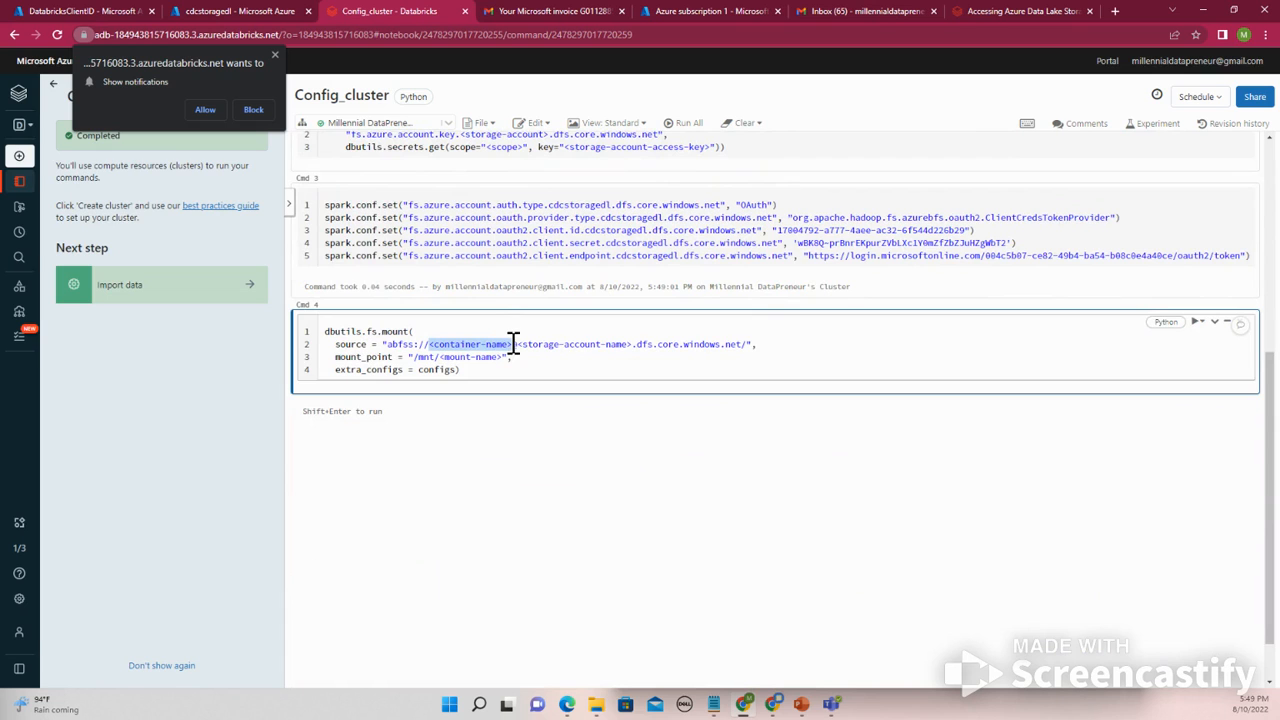
{"action": "type", "text": "landing"}
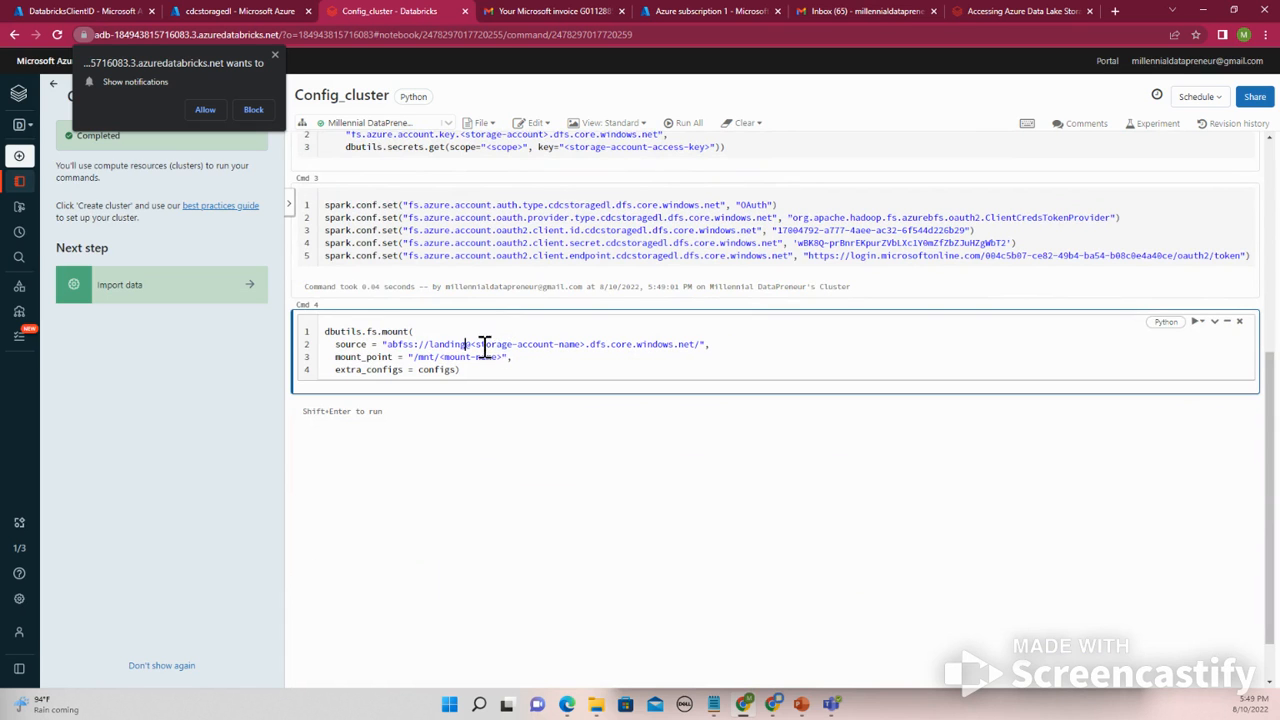
- Replace the <storage-account-name> placeholder in the mount source with cdcstoragedl copied from the first cell
{"action": "scroll", "coordinate": [480, 360], "scroll_direction": "up", "scroll_amount": 5}
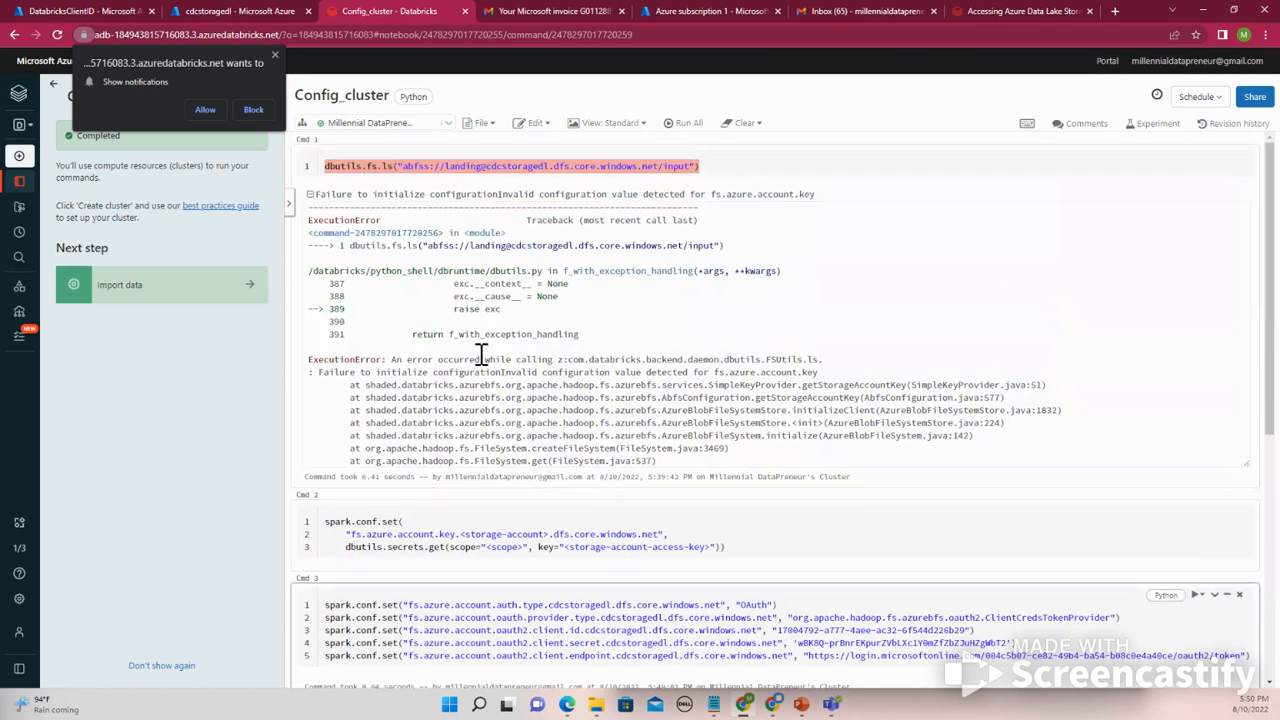
{"action": "left_click", "coordinate": [487, 166]}
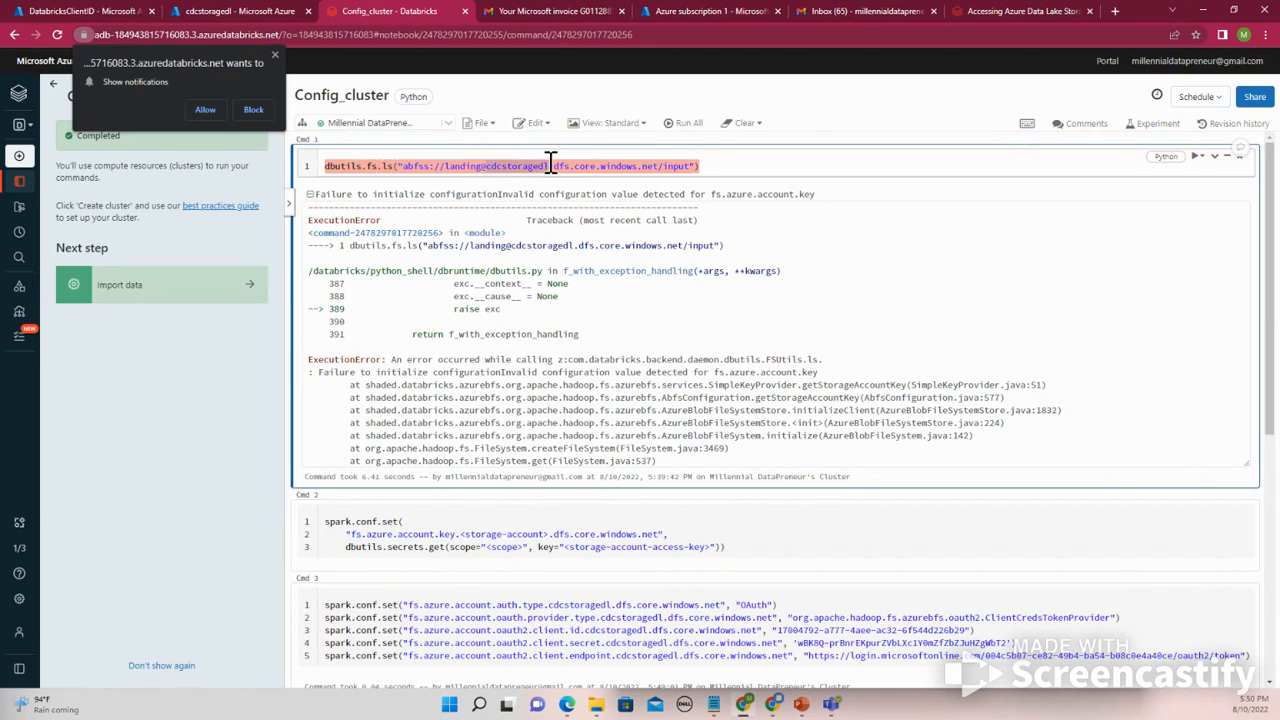
{"action": "scroll", "coordinate": [520, 390], "scroll_direction": "down", "scroll_amount": 5}
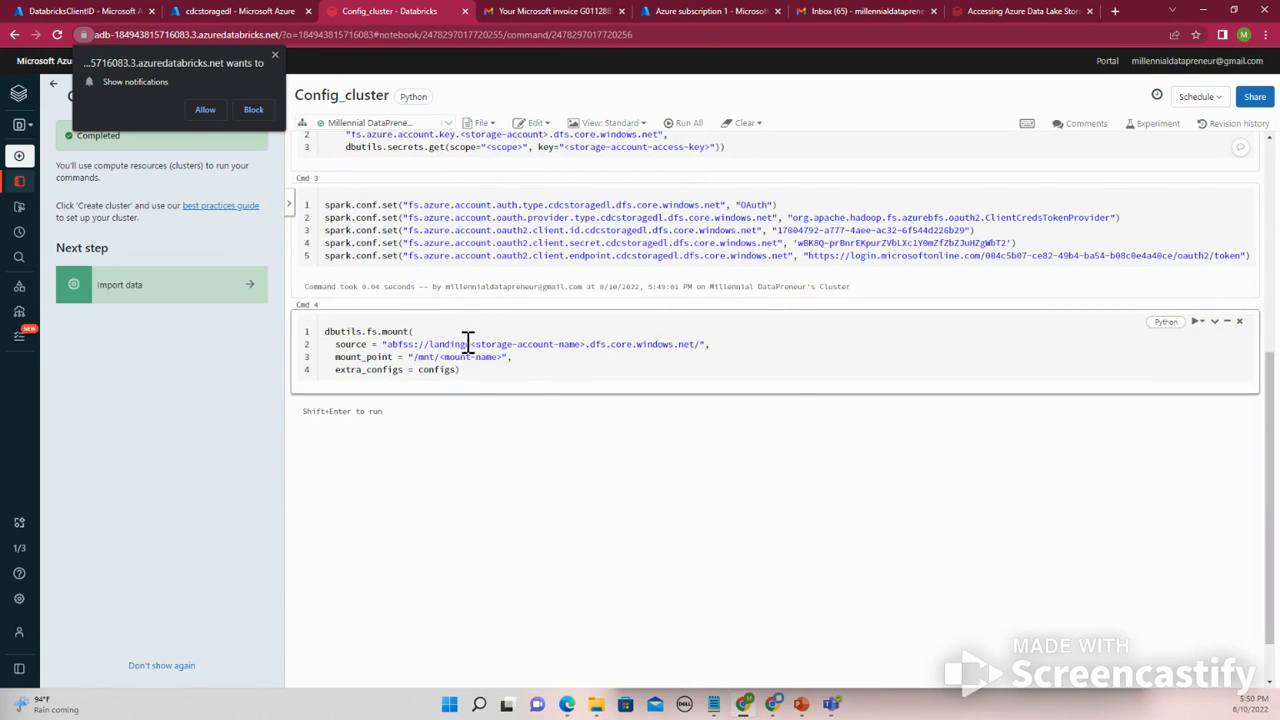
{"action": "left_click_drag", "start_coordinate": [474, 344], "coordinate": [583, 344]}
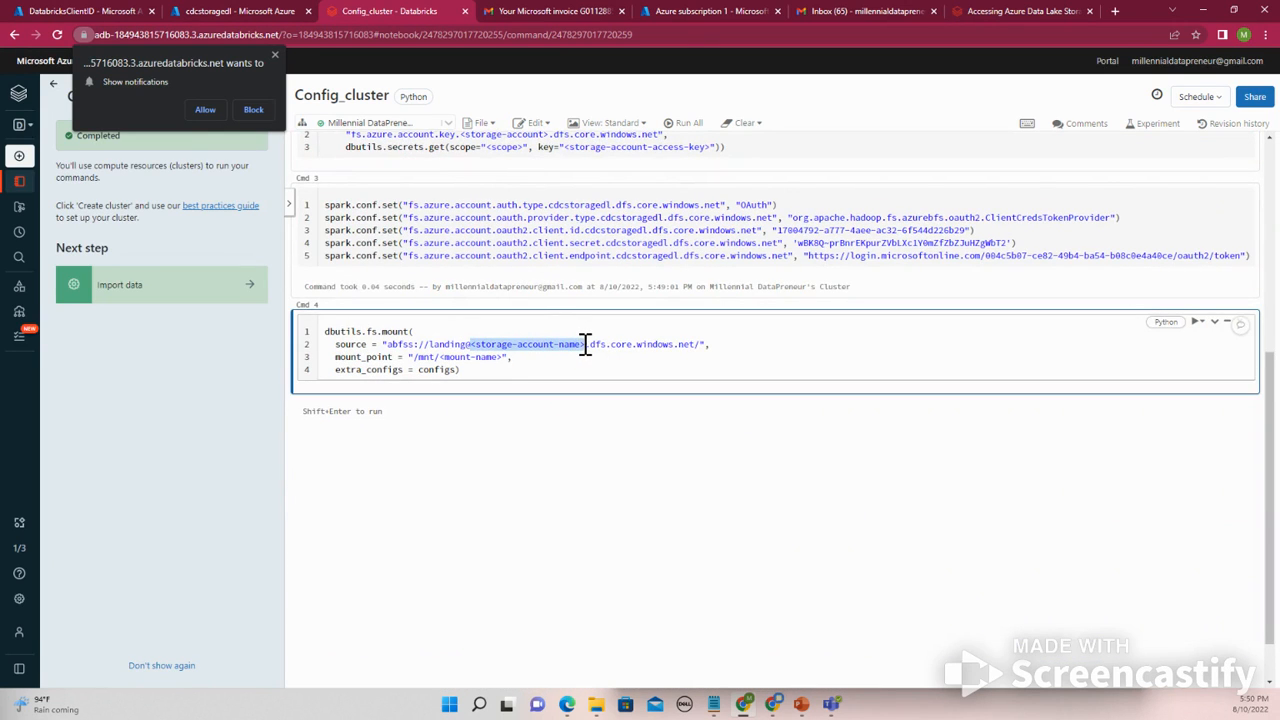
{"action": "type", "text": "cdcstoragedl"}
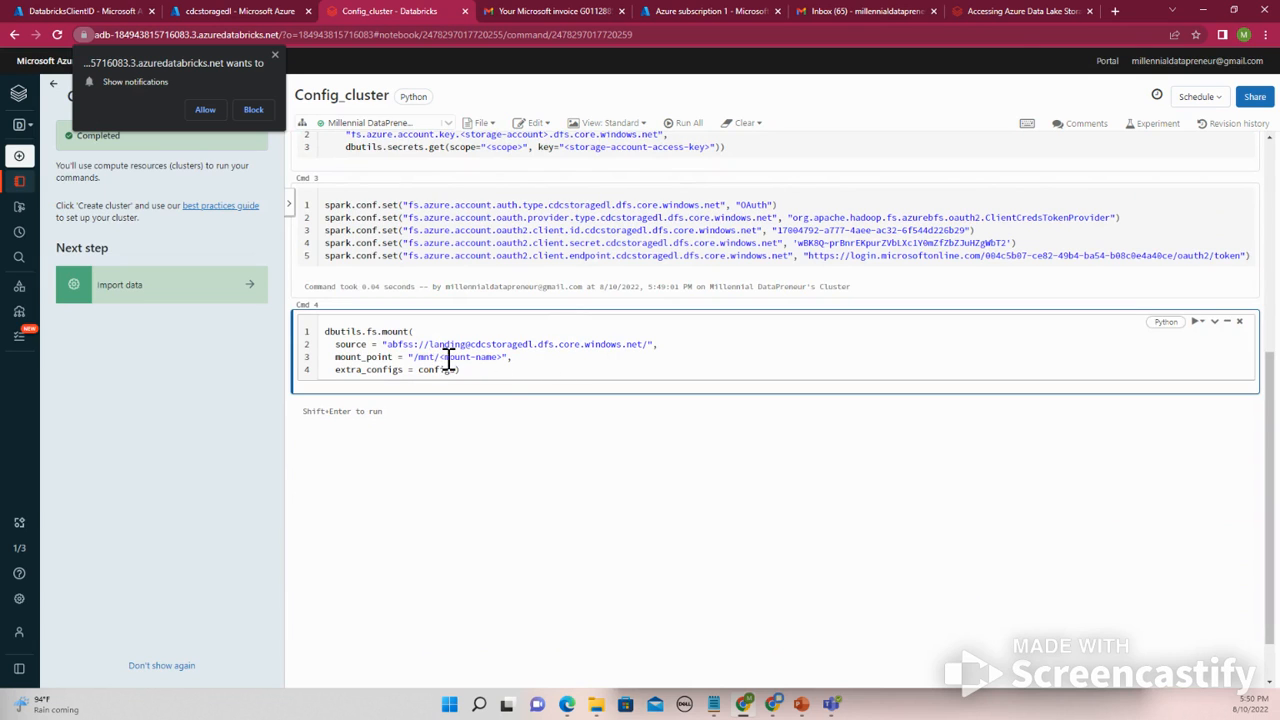
- Set the mount point to /mnt/landing and run the mount cell
{"action": "left_click_drag", "start_coordinate": [441, 357], "coordinate": [487, 357]}
{"action": "key", "text": "BackSpace"}
{"action": "key", "text": "shift+Return"}
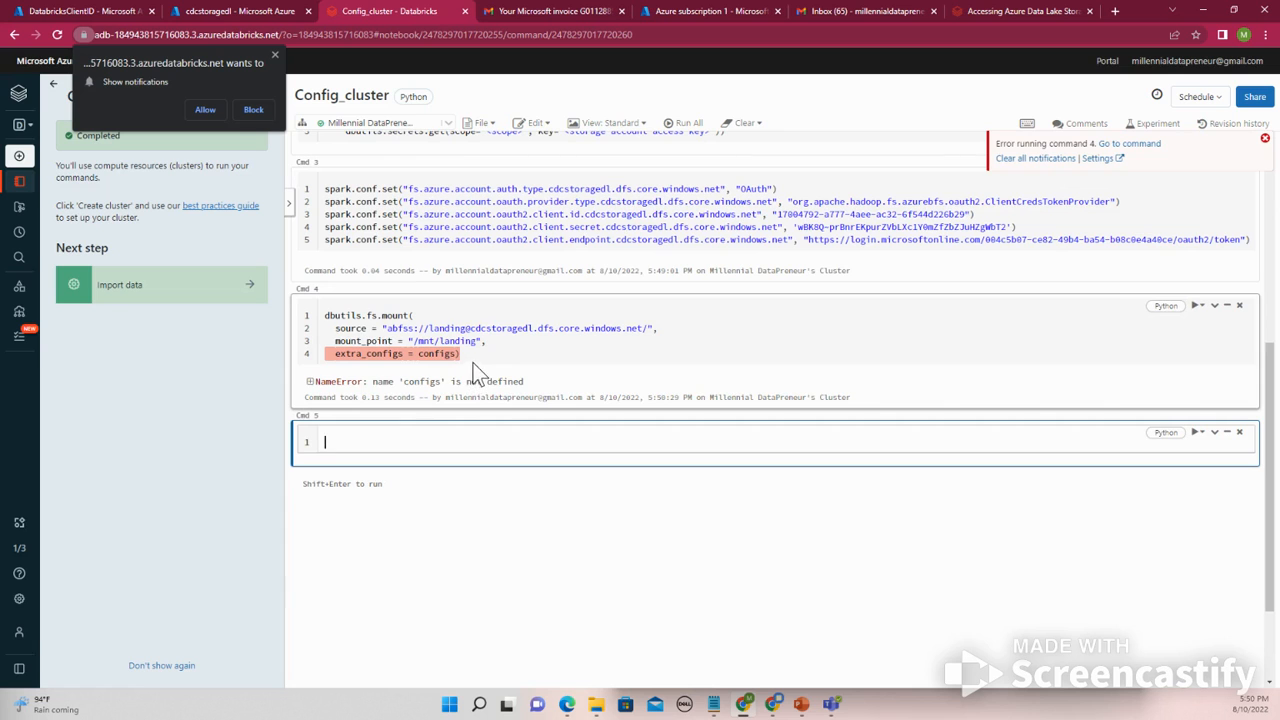
- Look up where configs is defined in the documentation's example notebook
{"action": "scroll", "coordinate": [474, 366], "scroll_direction": "up", "scroll_amount": 2}
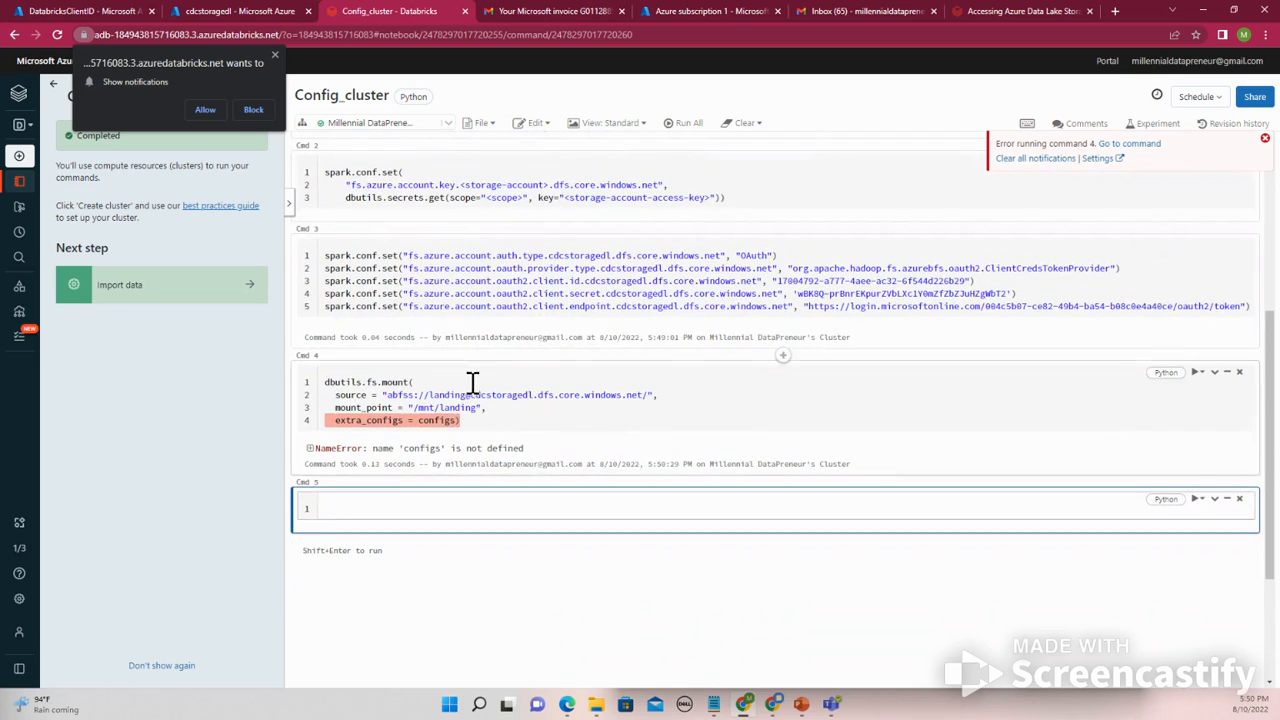
{"action": "left_click", "coordinate": [463, 420]}
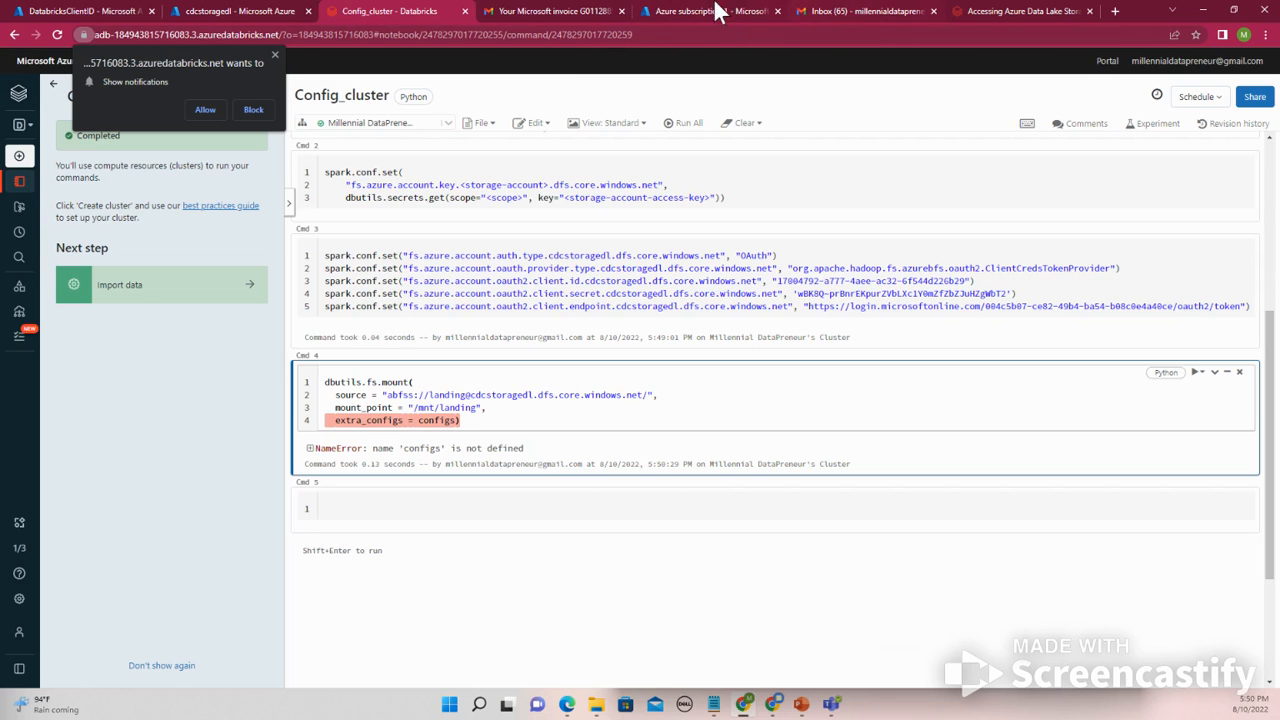
{"action": "left_click", "coordinate": [948, 11]}
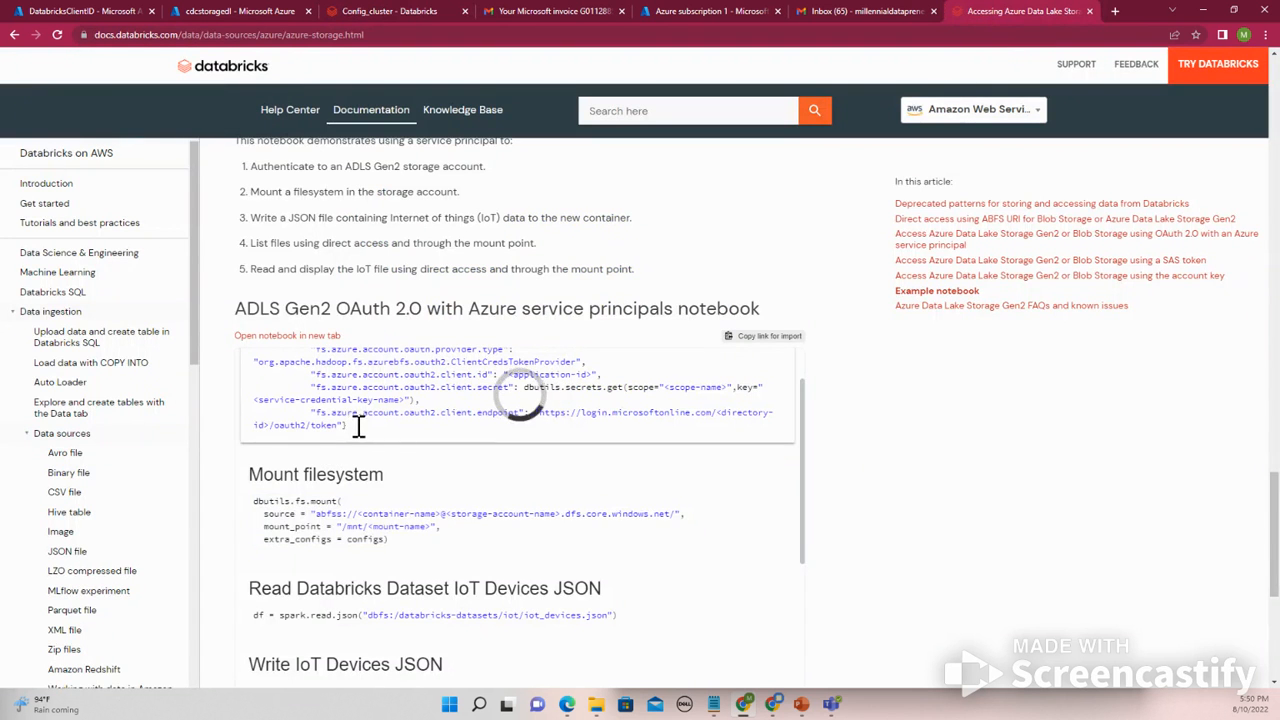
{"action": "scroll", "coordinate": [358, 425], "scroll_direction": "up", "scroll_amount": 1}
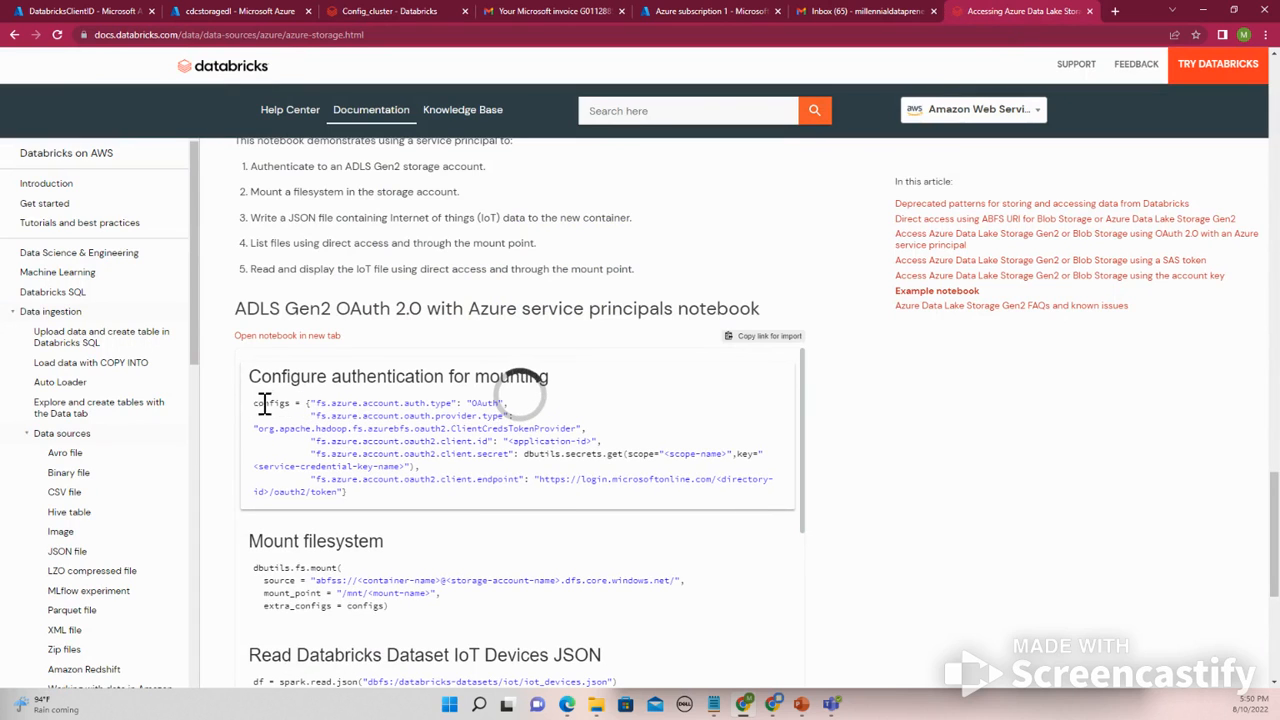
{"action": "left_click_drag", "start_coordinate": [263, 403], "coordinate": [316, 402]}
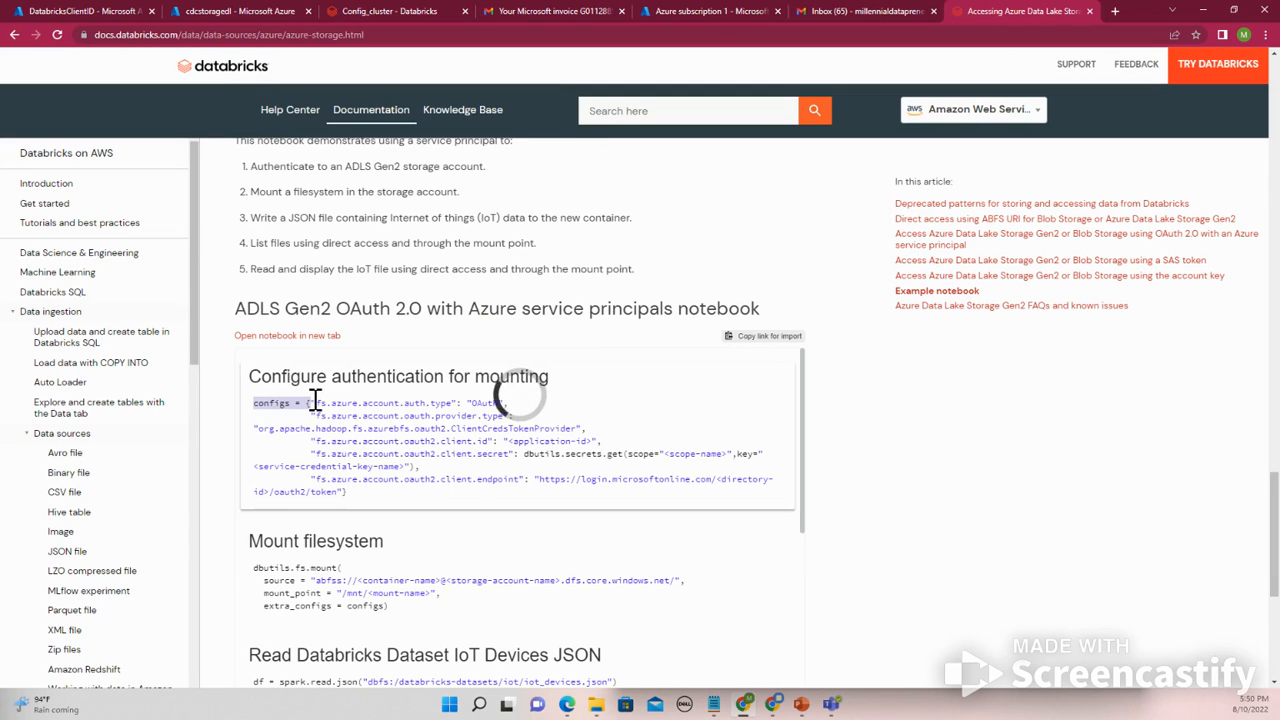
{"action": "left_click", "coordinate": [392, 11]}
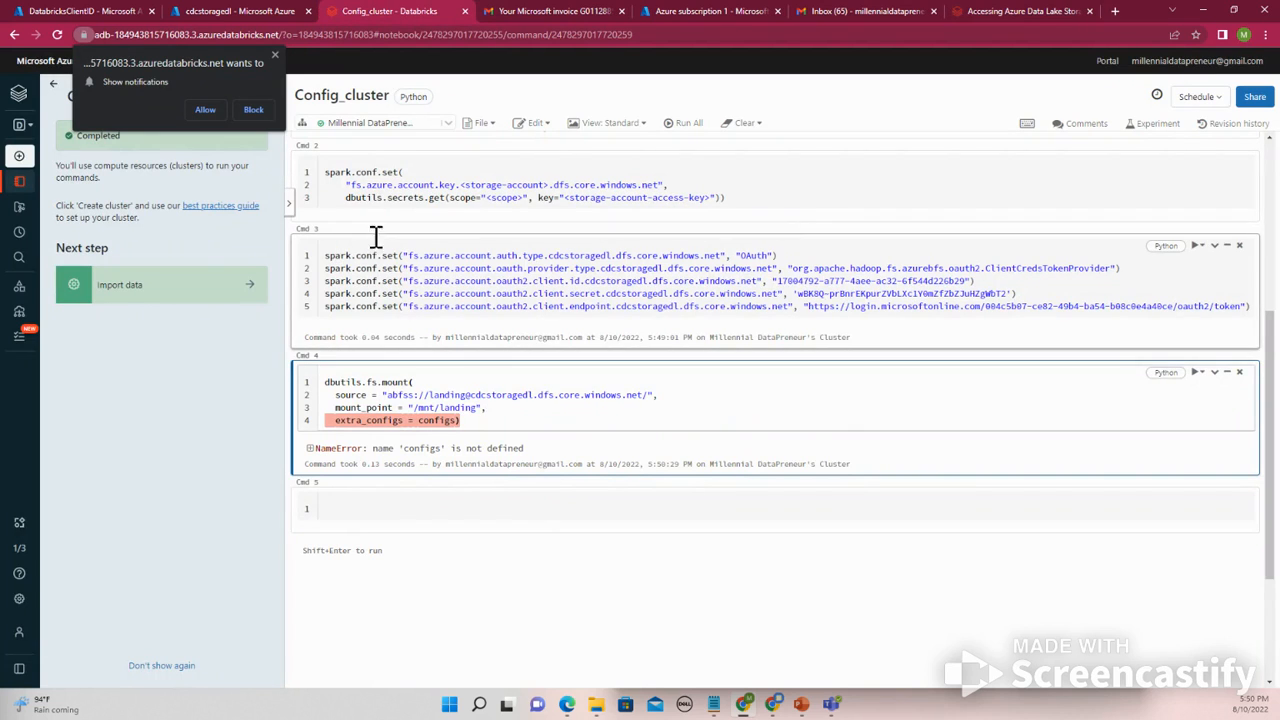
{"action": "left_click", "coordinate": [1011, 10]}
{"action": "left_click", "coordinate": [869, 5]}
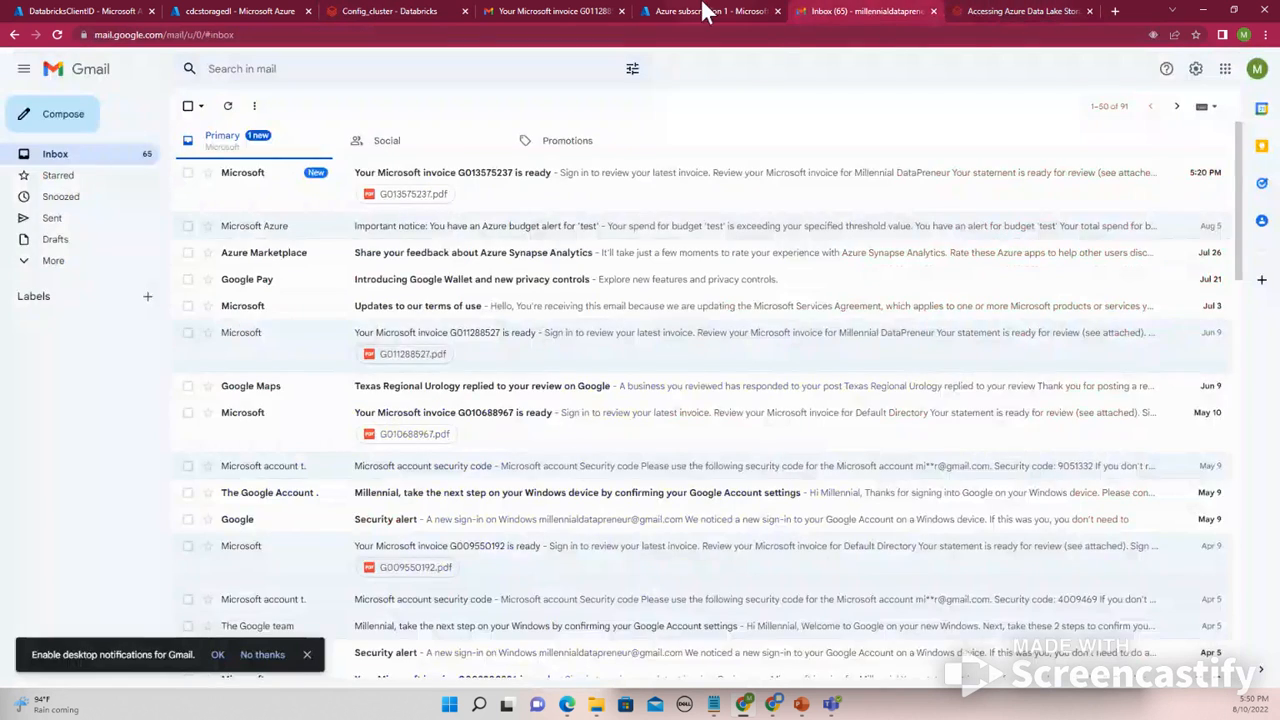
{"action": "left_click", "coordinate": [704, 8]}
{"action": "left_click", "coordinate": [567, 8]}
{"action": "left_click", "coordinate": [880, 9]}
{"action": "left_click", "coordinate": [1000, 10]}
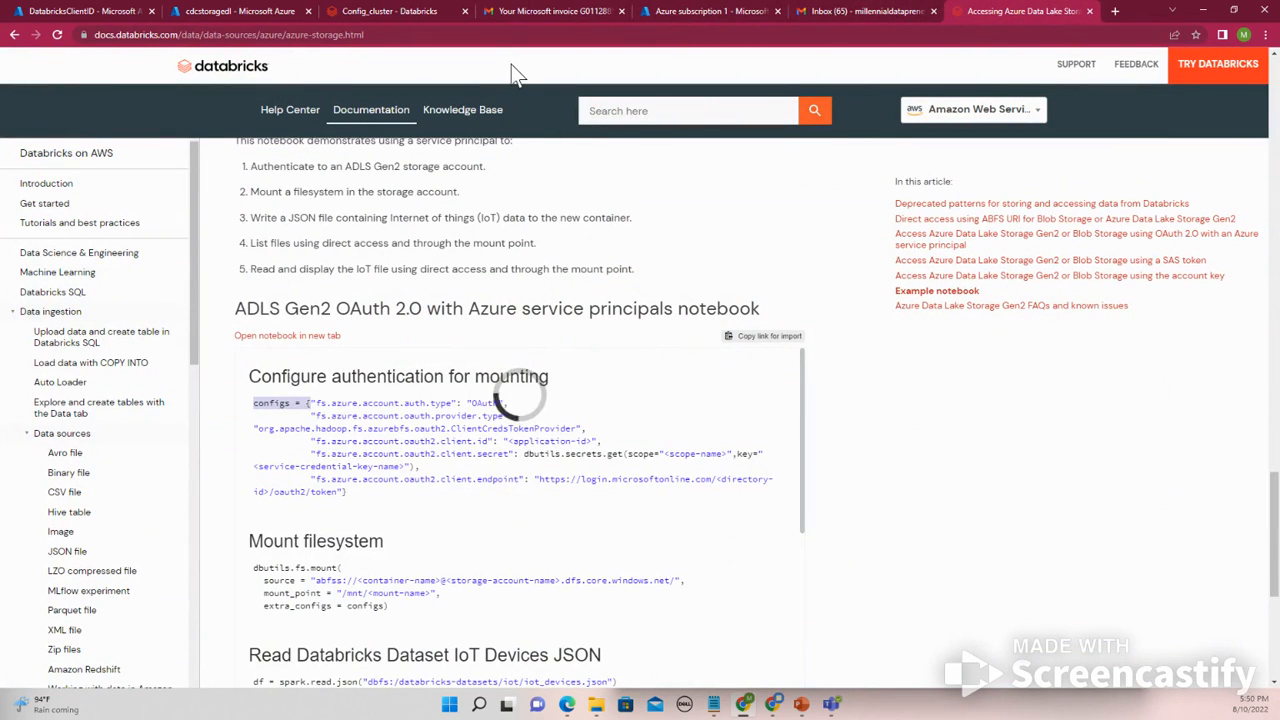
- Copy the configs dictionary from the documentation into a new cell above the mount cell
{"action": "left_click_drag", "start_coordinate": [352, 439], "coordinate": [348, 439]}
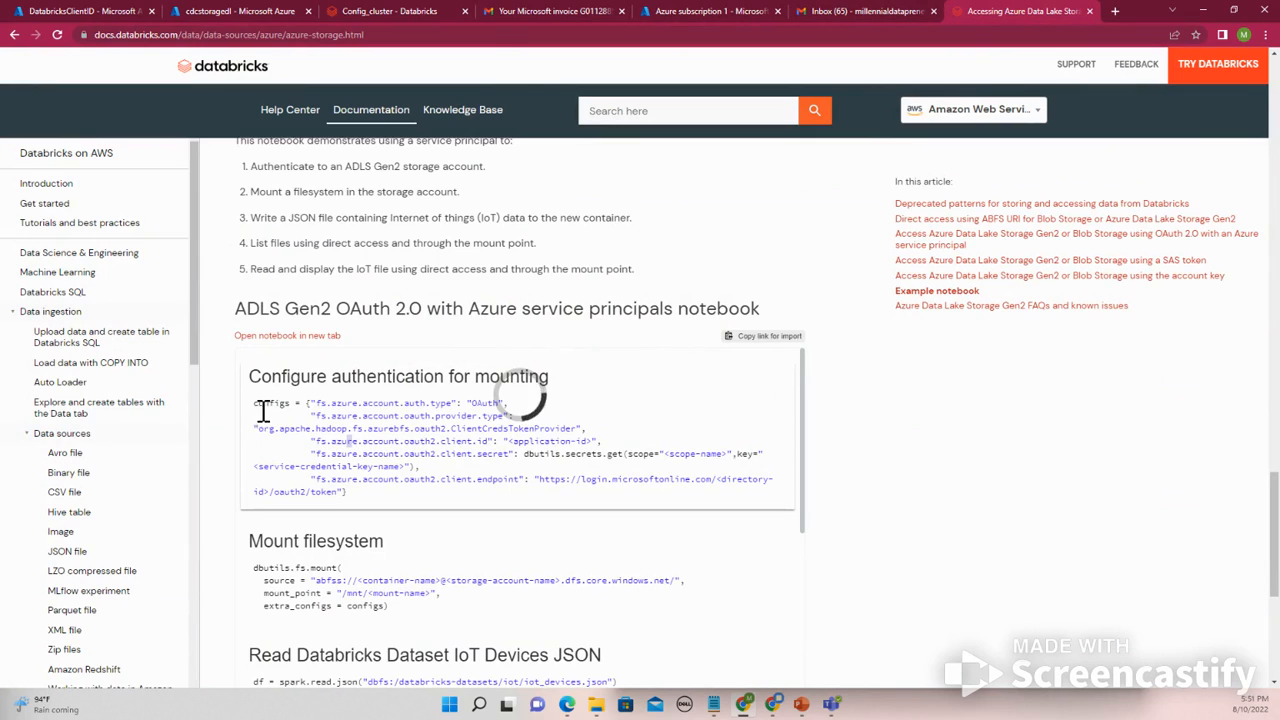
{"action": "left_click_drag", "start_coordinate": [254, 403], "coordinate": [351, 491]}
{"action": "key", "text": "ctrl+c"}
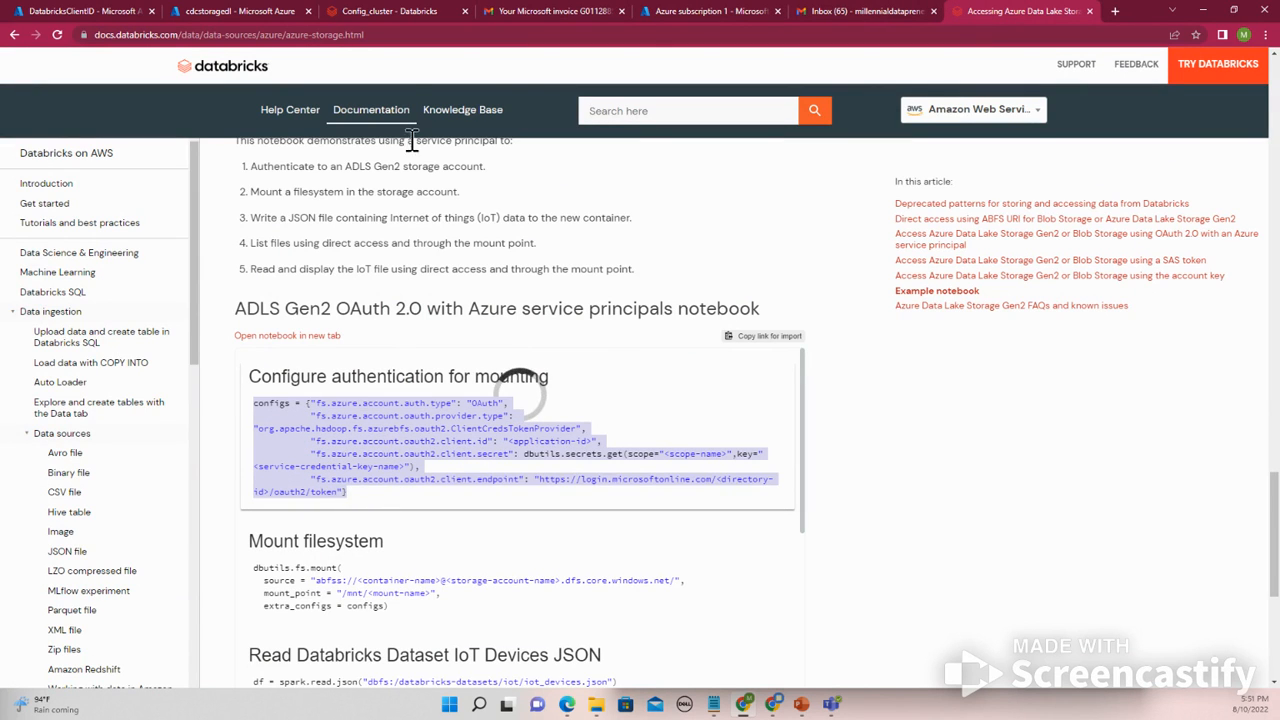
{"action": "left_click", "coordinate": [422, 14]}
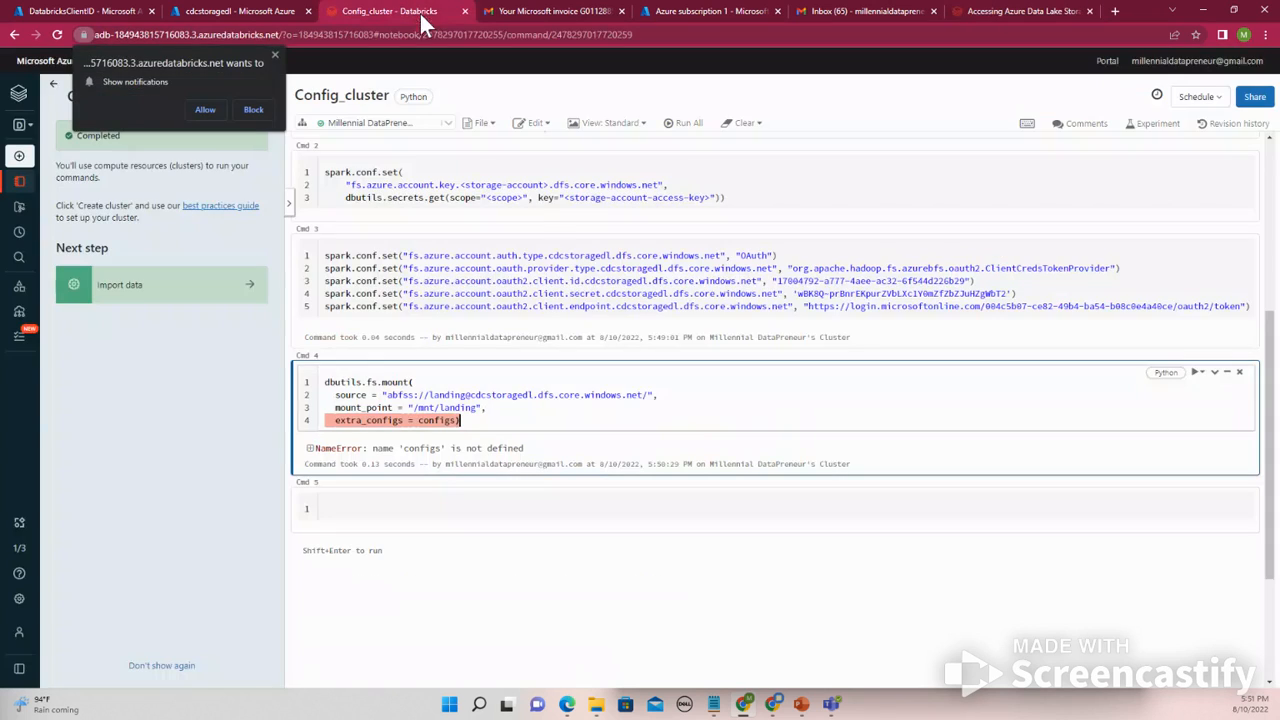
{"action": "left_click", "coordinate": [783, 357]}
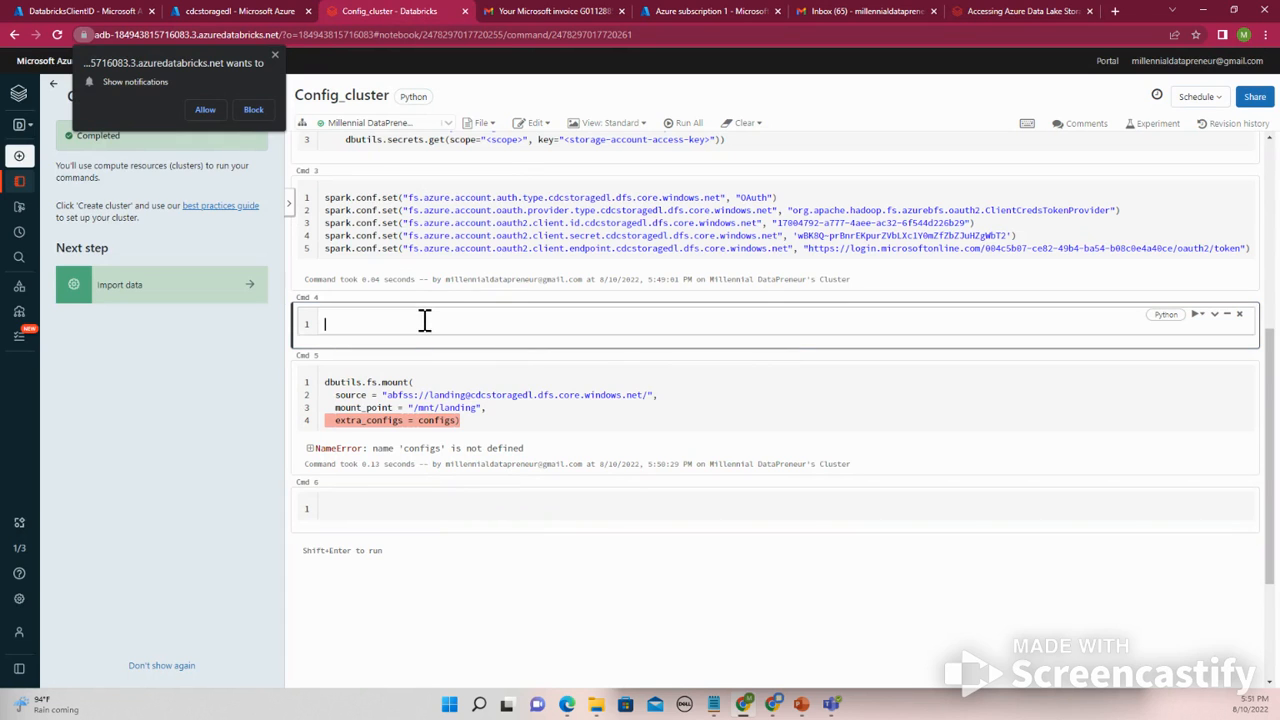
{"action": "key", "text": "ctrl+v"}
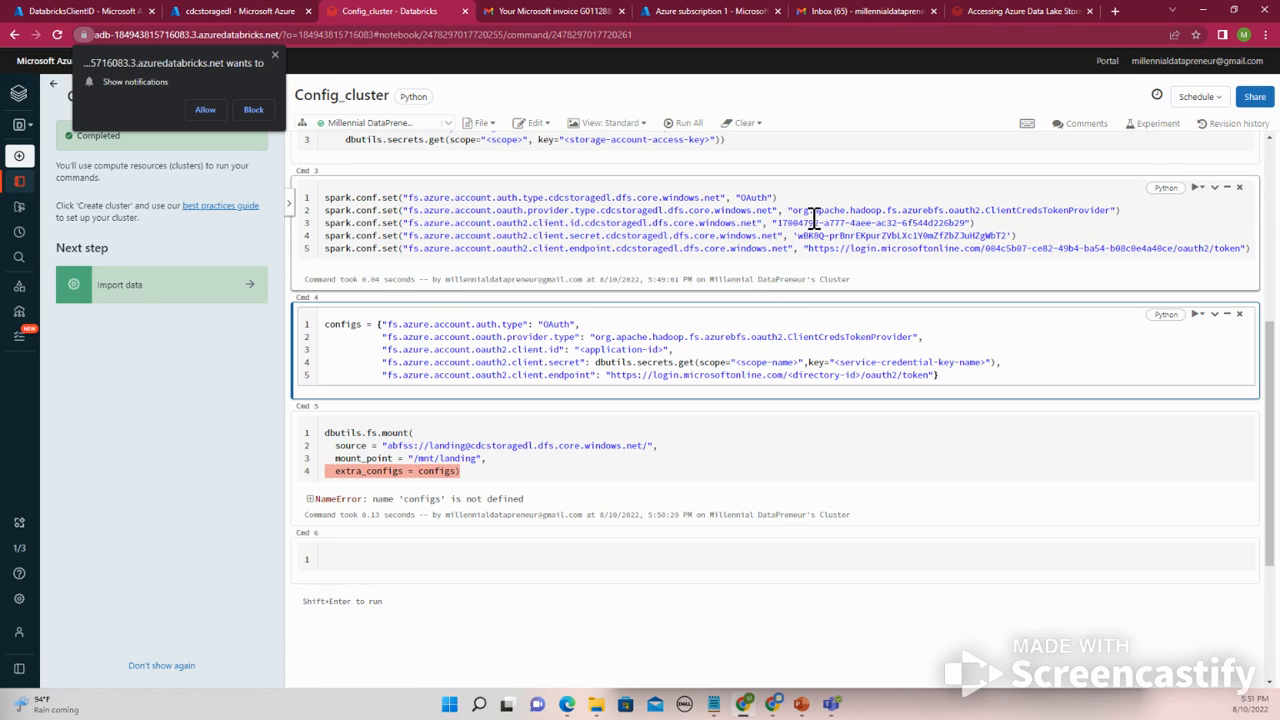
- Replace the <application-id> placeholder in configs with the client ID copied from the Spark config cell
{"action": "left_click_drag", "start_coordinate": [781, 224], "coordinate": [961, 225]}
{"action": "left_click", "coordinate": [623, 340]}
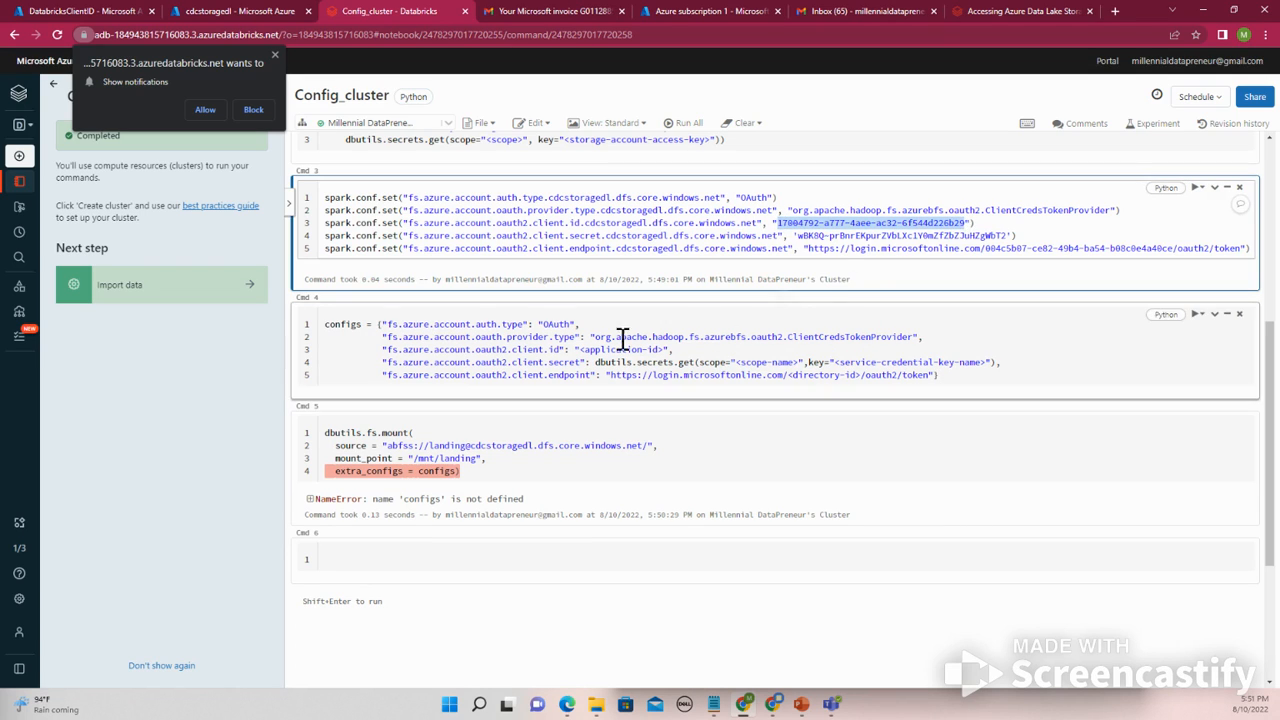
{"action": "left_click_drag", "start_coordinate": [579, 351], "coordinate": [657, 354]}
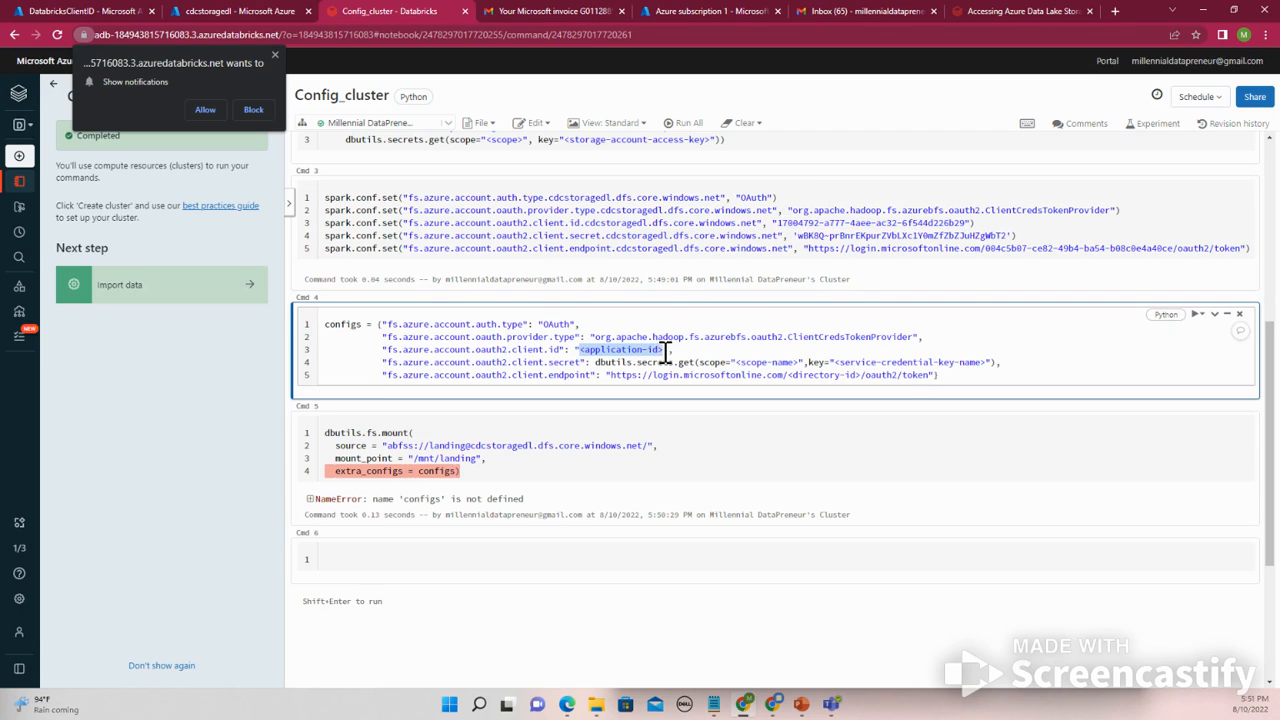
{"action": "type", "text": "17804792-a777-4aee-ac32-6f544d226b29"}
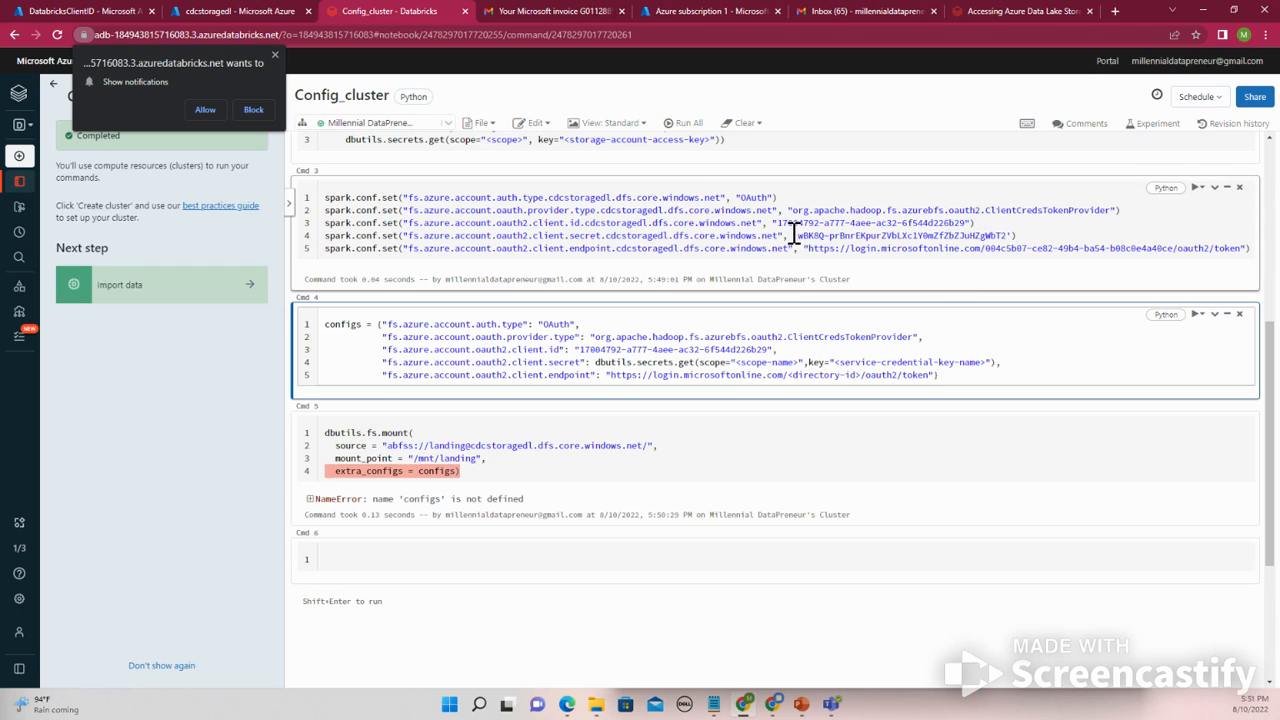
- Replace the client secret placeholder in configs with the client secret copied from the Spark config cell, quoted
{"action": "left_click_drag", "start_coordinate": [794, 236], "coordinate": [1010, 234]}
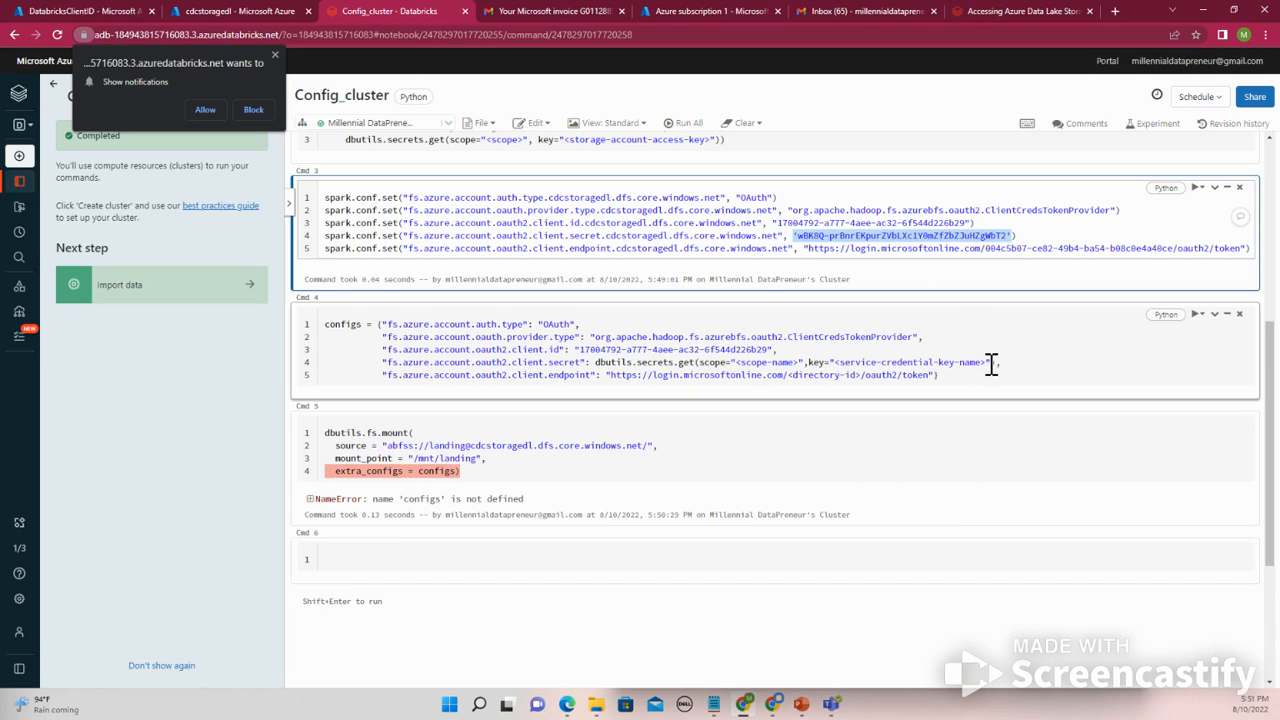
{"action": "left_click_drag", "start_coordinate": [991, 362], "coordinate": [597, 363]}
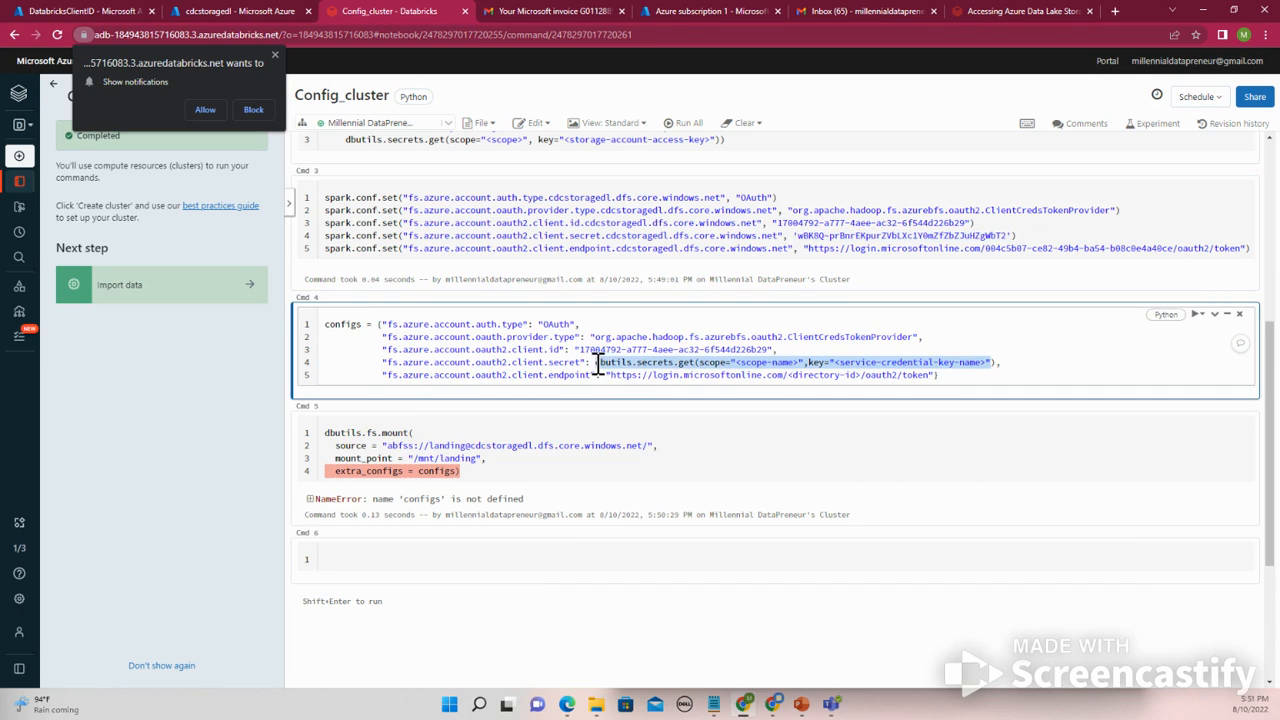
{"action": "key", "text": "ctrl+v"}
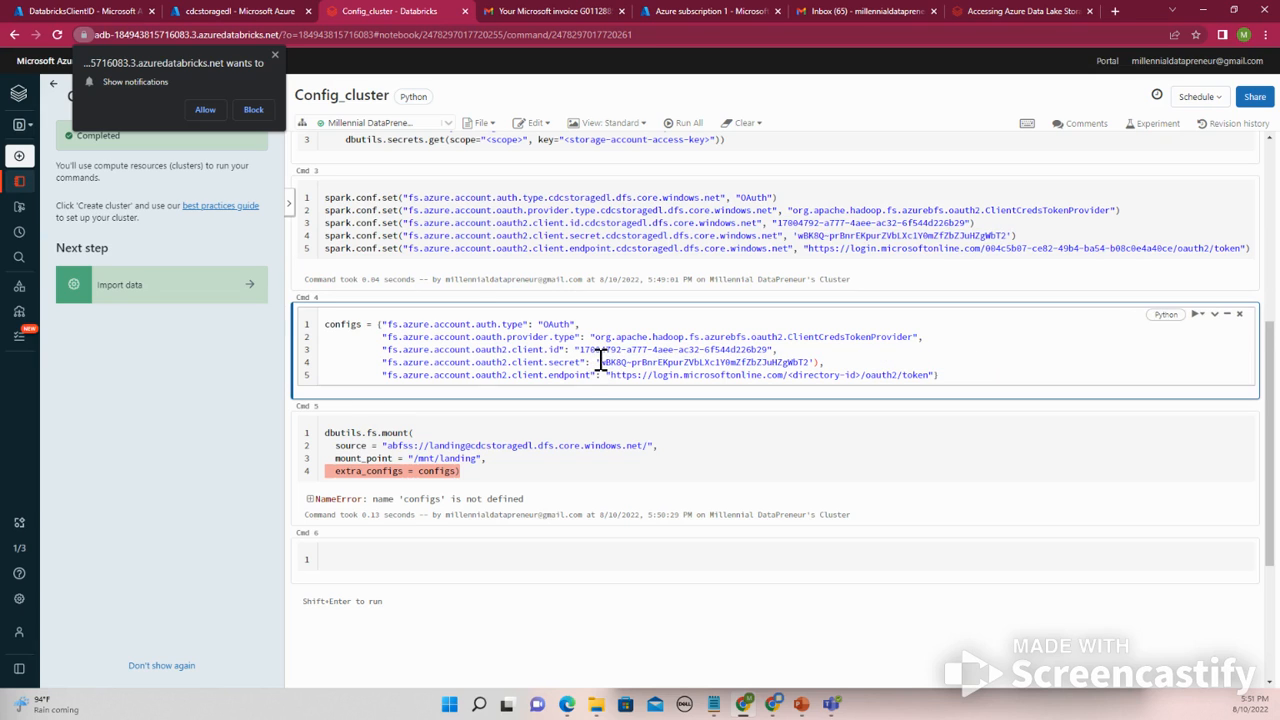
{"action": "key", "text": "BackSpace"}
{"action": "type", "text": "\""}
{"action": "left_click", "coordinate": [815, 362]}
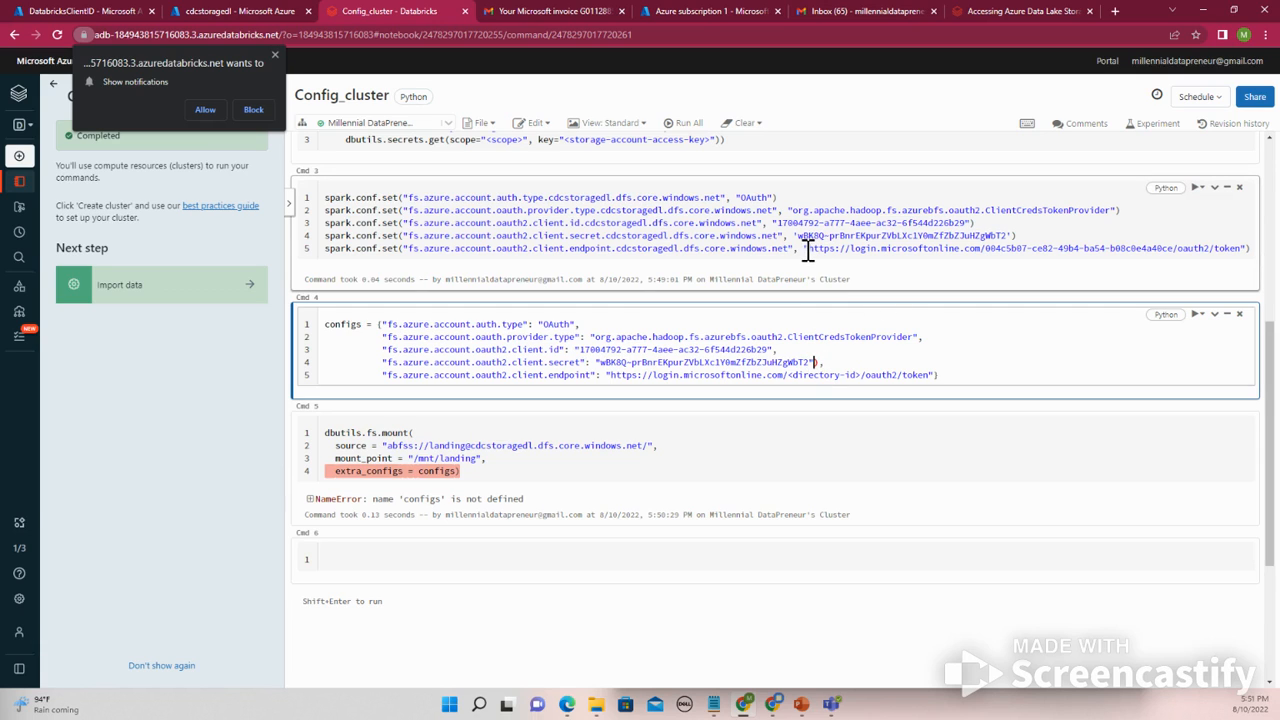
- Replace the client endpoint placeholder in configs with the OAuth token endpoint URL copied from the Spark config cell
{"action": "left_click_drag", "start_coordinate": [805, 248], "coordinate": [1250, 248]}
{"action": "key", "text": "ctrl+c"}
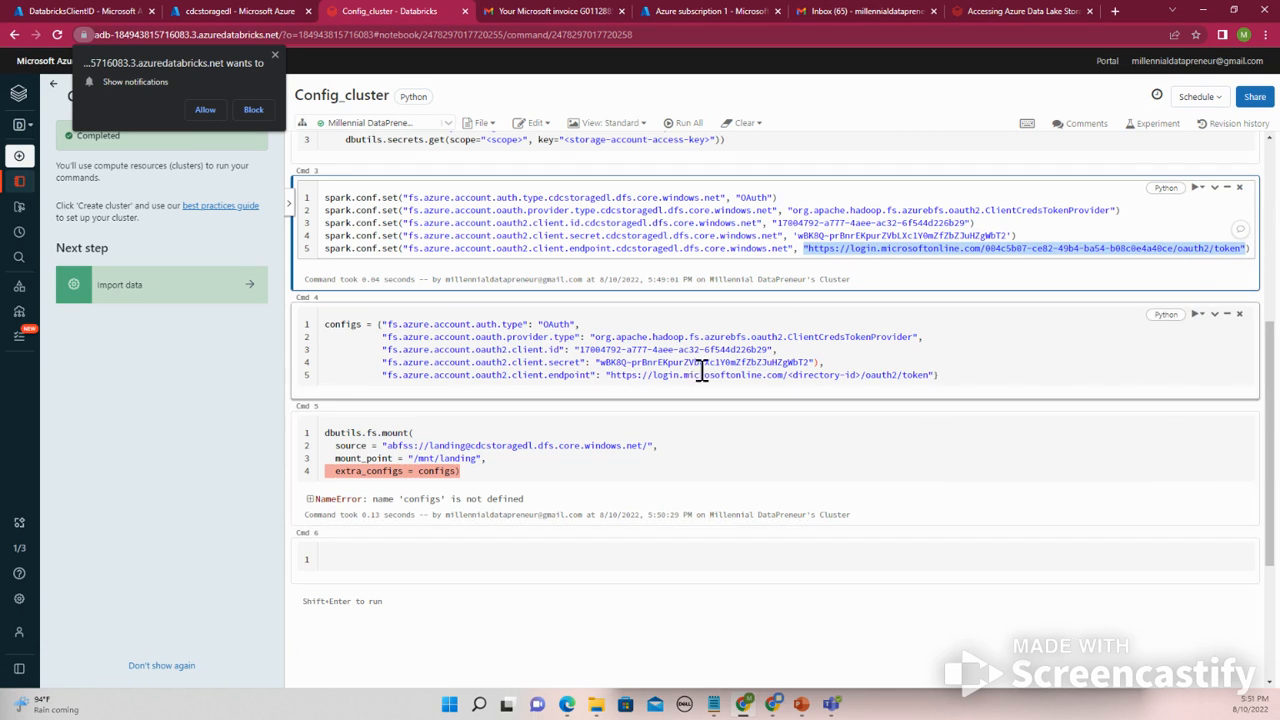
{"action": "left_click_drag", "start_coordinate": [606, 374], "coordinate": [935, 375]}
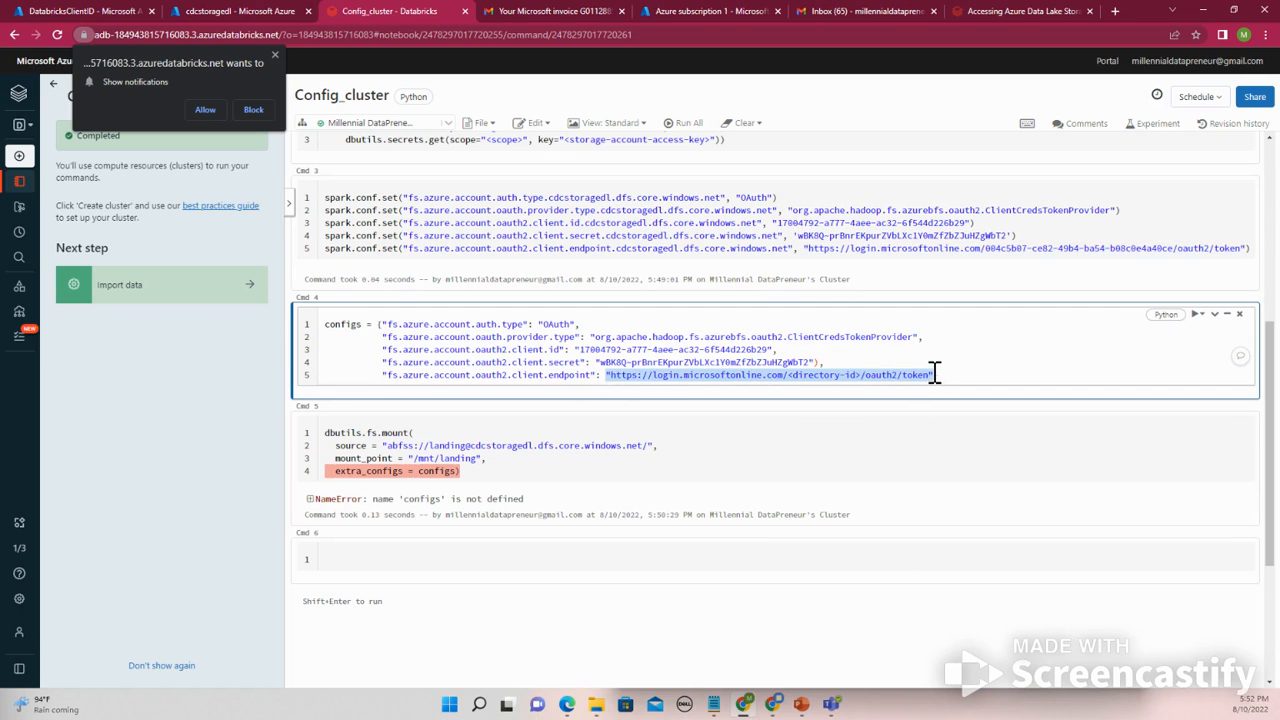
{"action": "key", "text": "ctrl+v"}
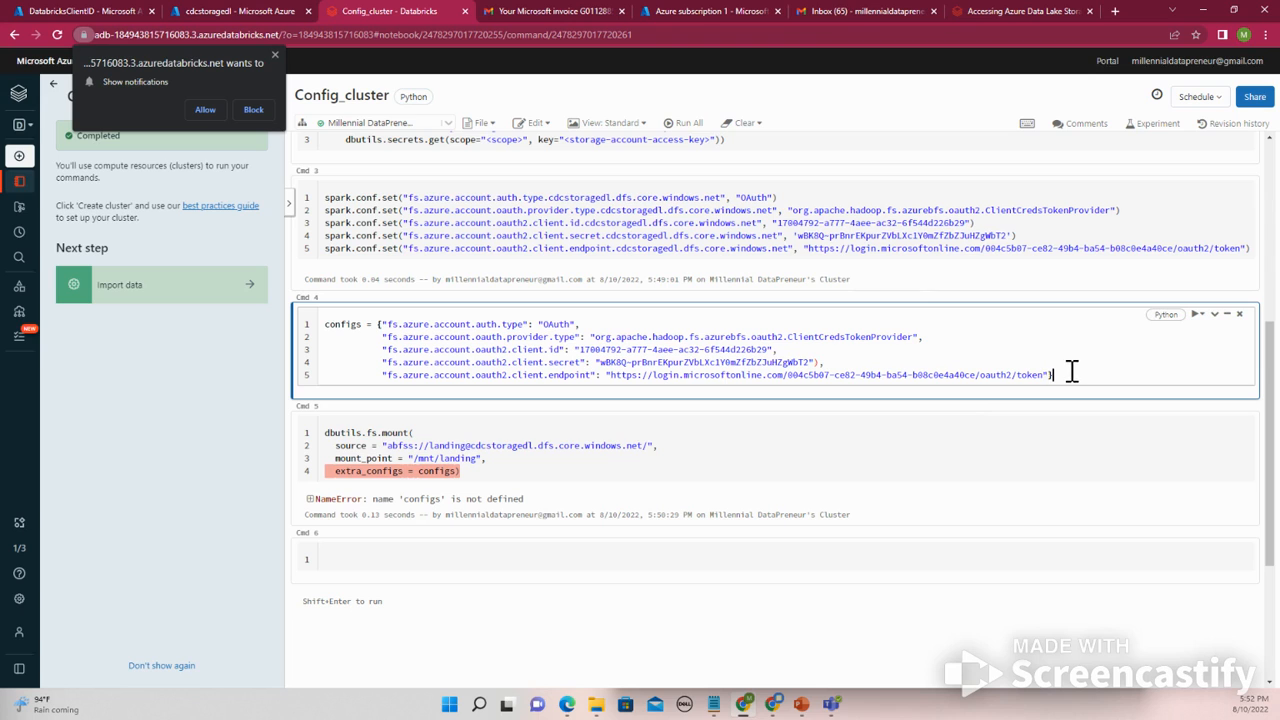
- Change the configs dictionary's closing parenthesis to a closing brace and run the configs cell
{"action": "key", "text": "shift+Return"}
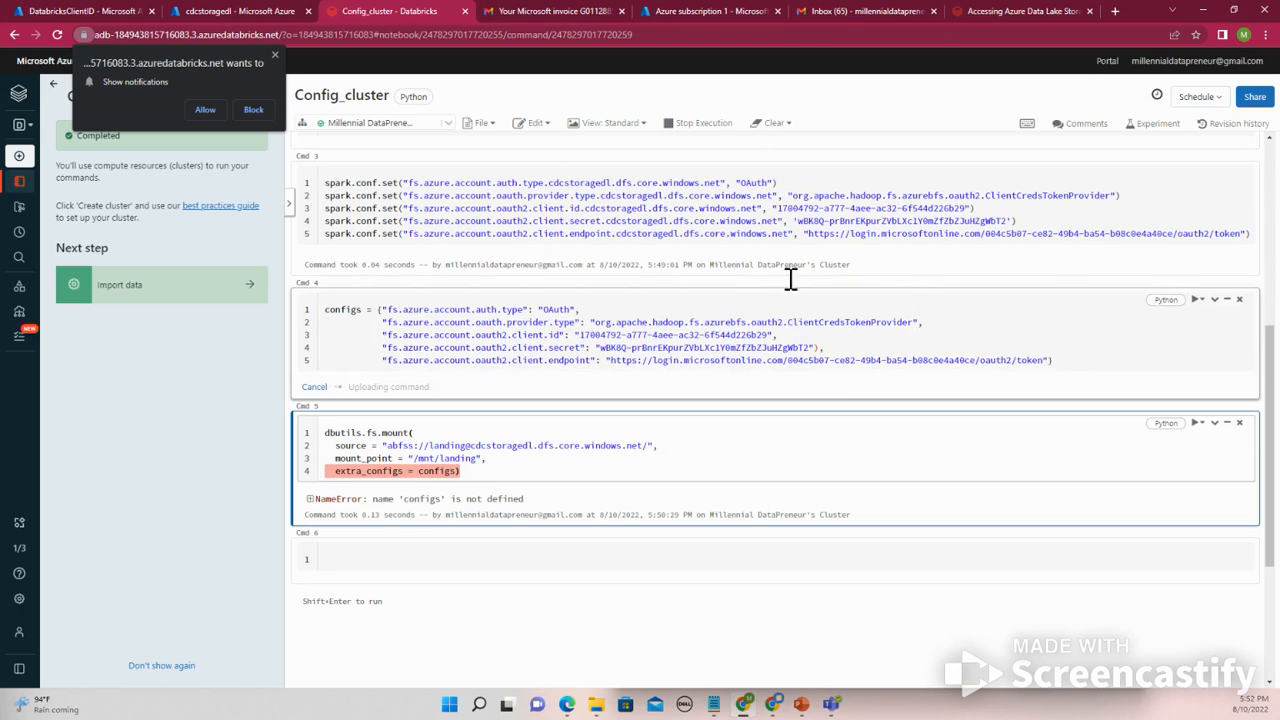
{"action": "left_click", "coordinate": [505, 207]}
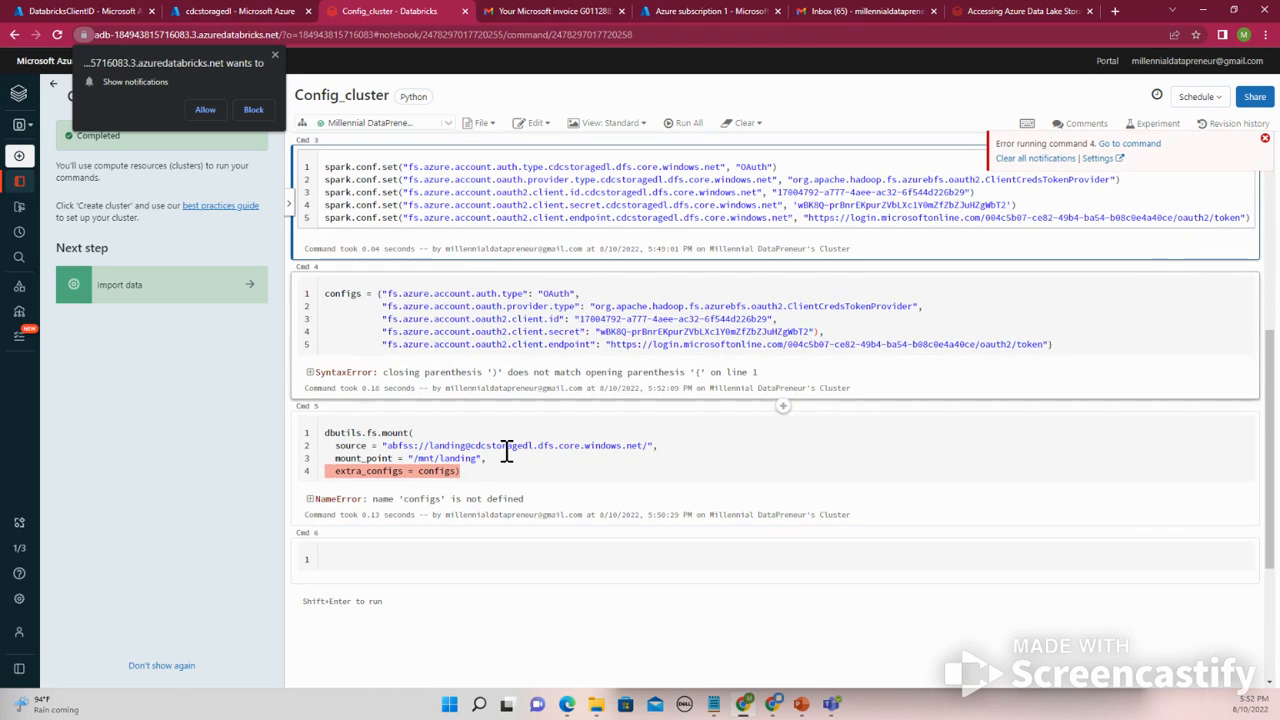
{"action": "left_click_drag", "start_coordinate": [531, 463], "coordinate": [492, 466]}
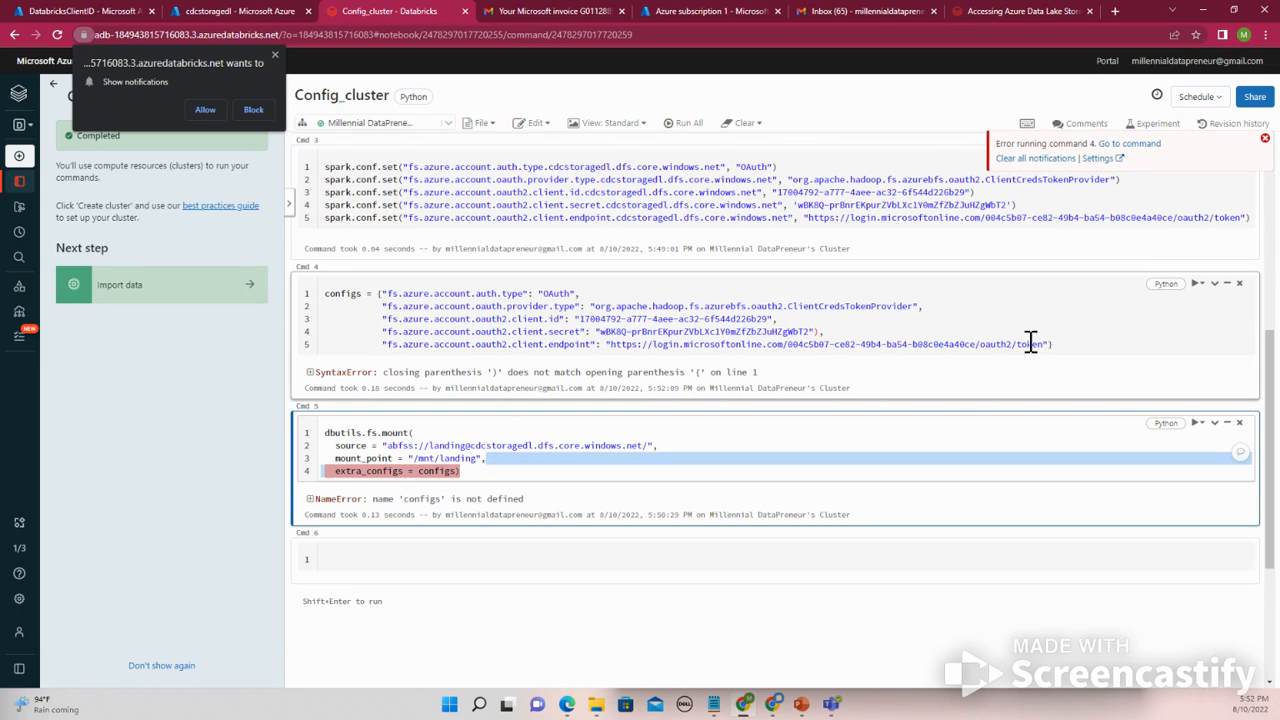
{"action": "left_click", "coordinate": [1075, 345]}
{"action": "key", "text": "BackSpace"}
{"action": "type", "text": "}"}
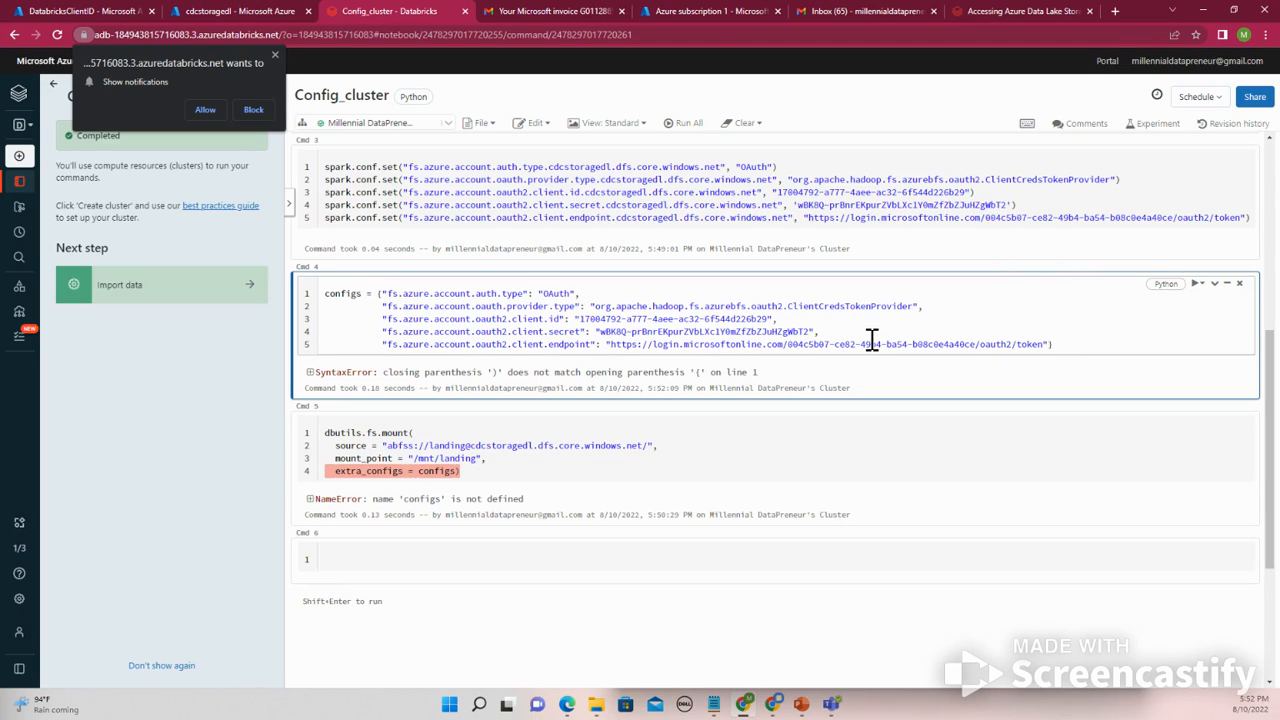
{"action": "key", "text": "shift+Return"}
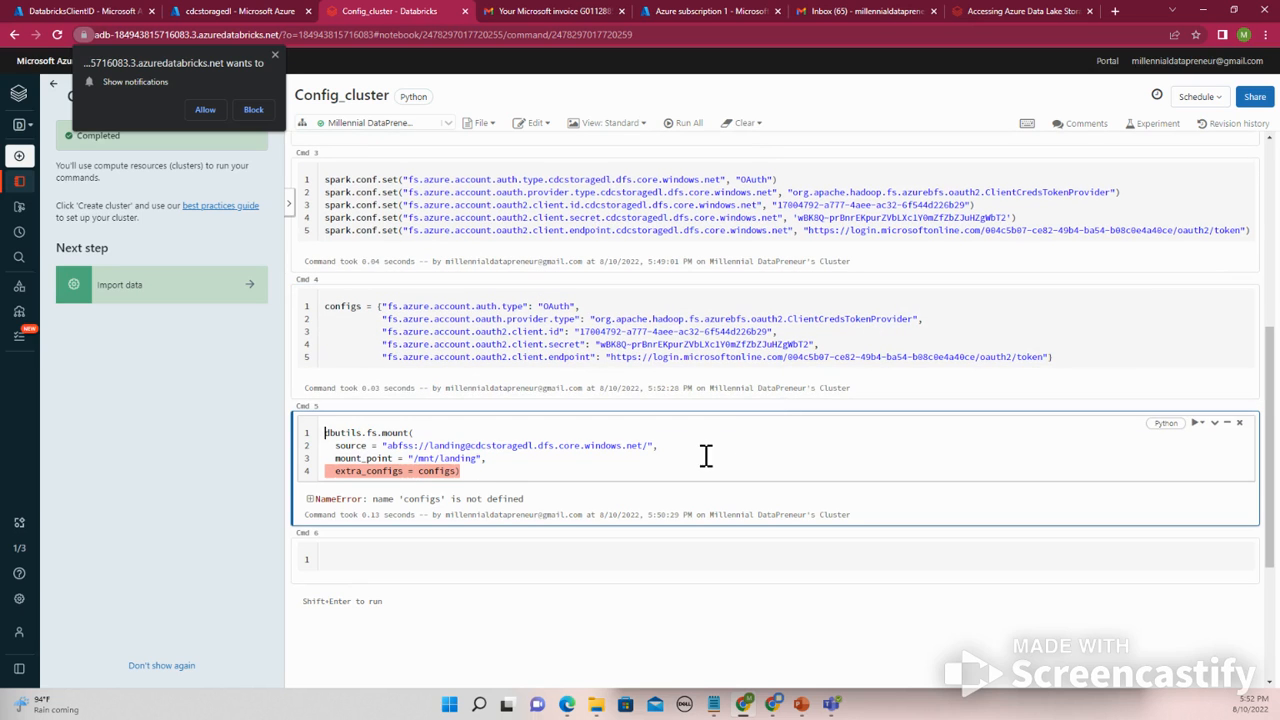
- Run the mount cell for /mnt/landing using the configs dictionary
{"action": "key", "text": "shift+Return"}
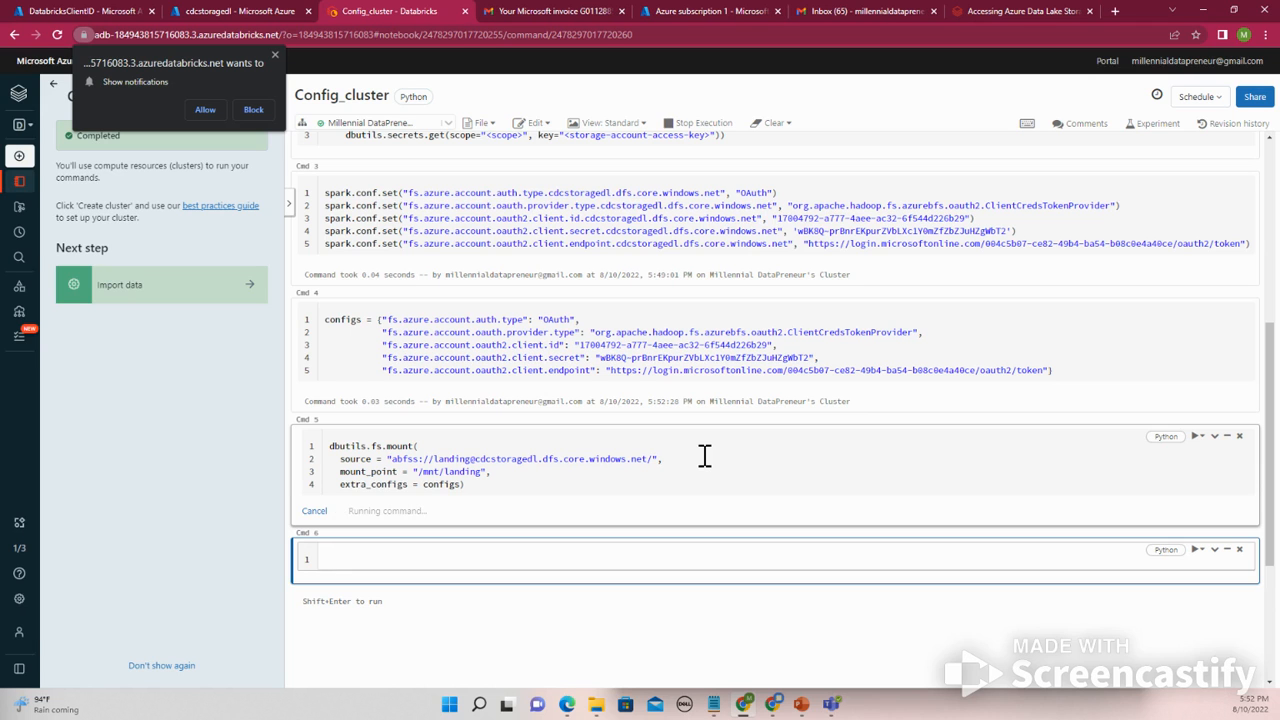
{"action": "scroll", "coordinate": [491, 540], "scroll_direction": "up", "scroll_amount": 2}
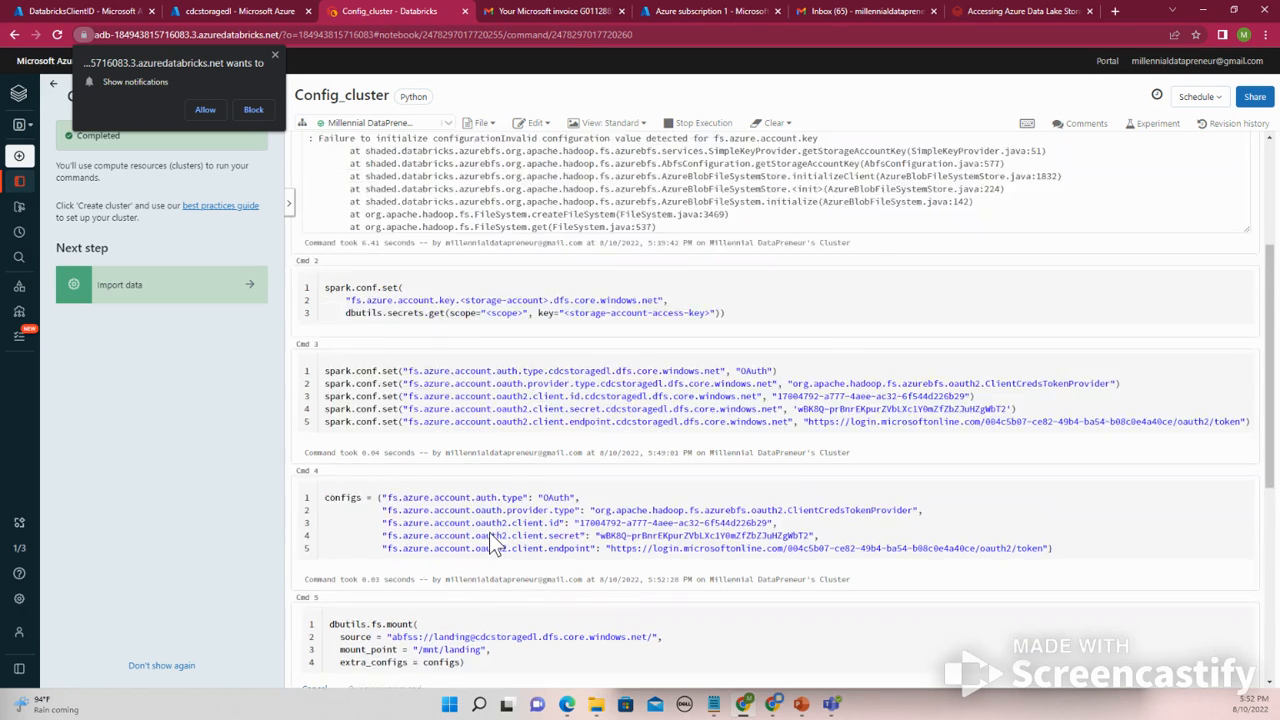
{"action": "scroll", "coordinate": [489, 540], "scroll_direction": "up", "scroll_amount": 3}
{"action": "scroll", "coordinate": [493, 524], "scroll_direction": "down", "scroll_amount": 6}
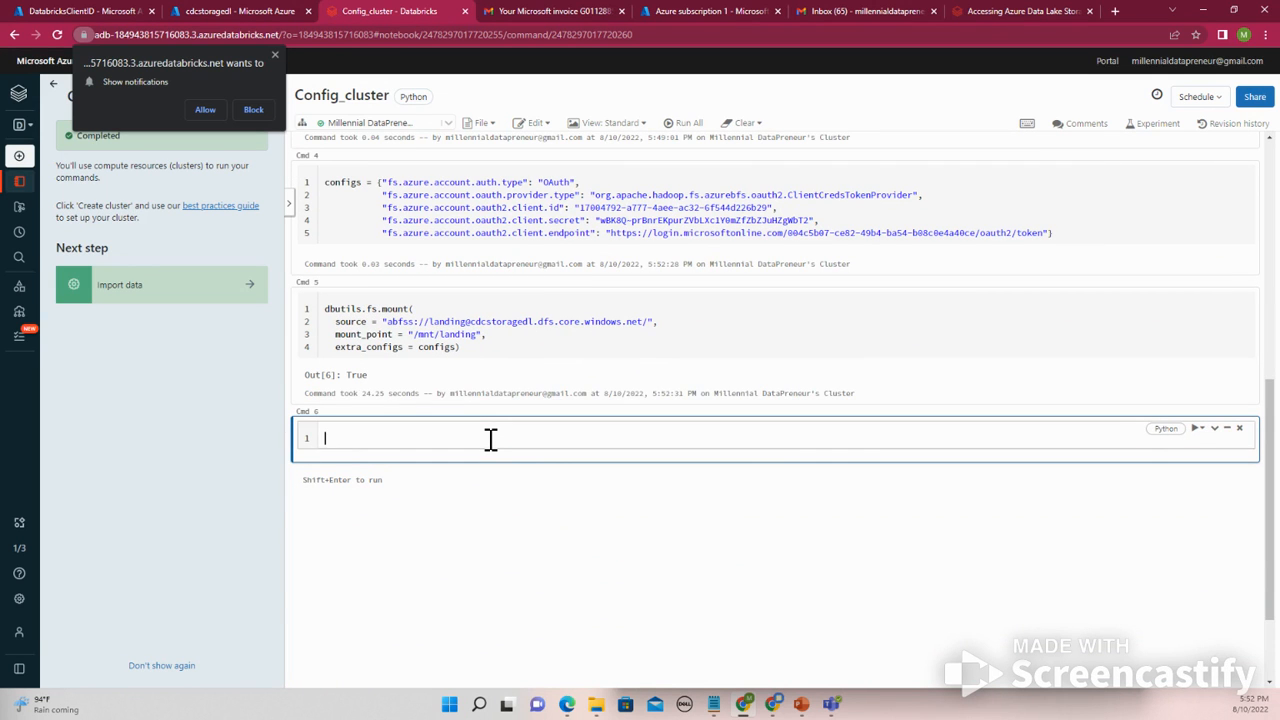
{"action": "scroll", "coordinate": [477, 428], "scroll_direction": "up", "scroll_amount": 10}
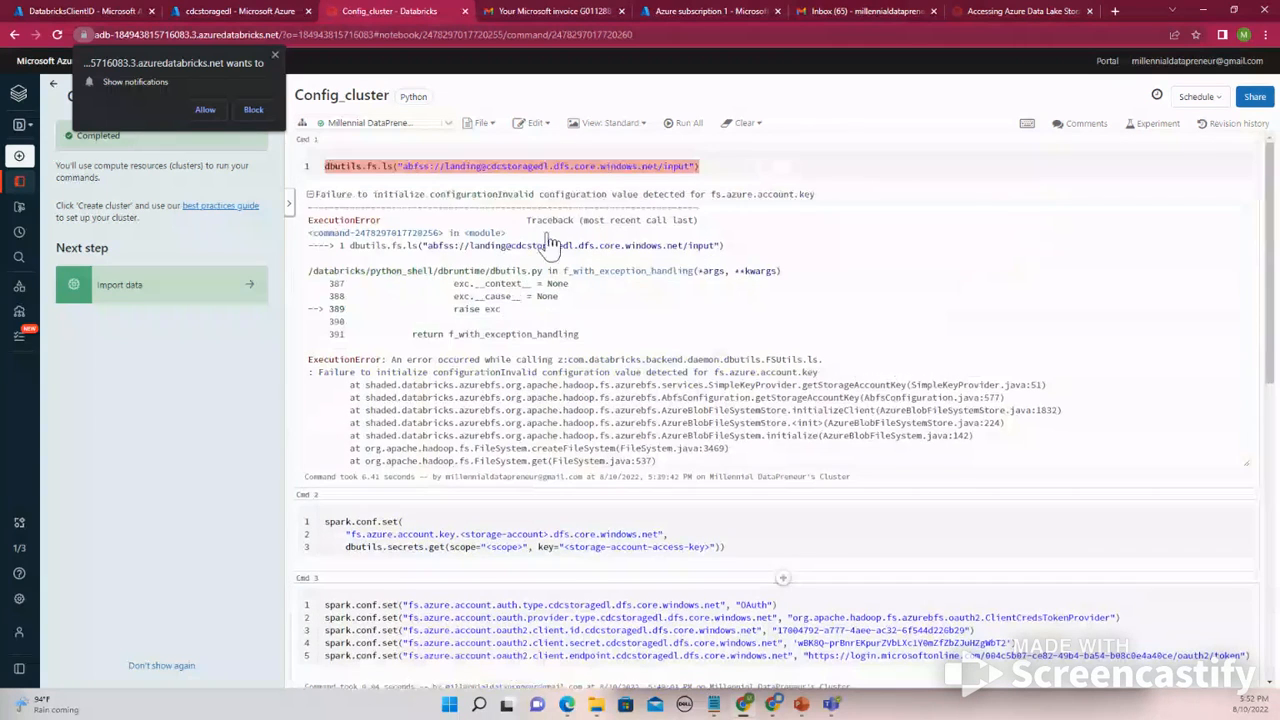
{"action": "left_click", "coordinate": [557, 170]}
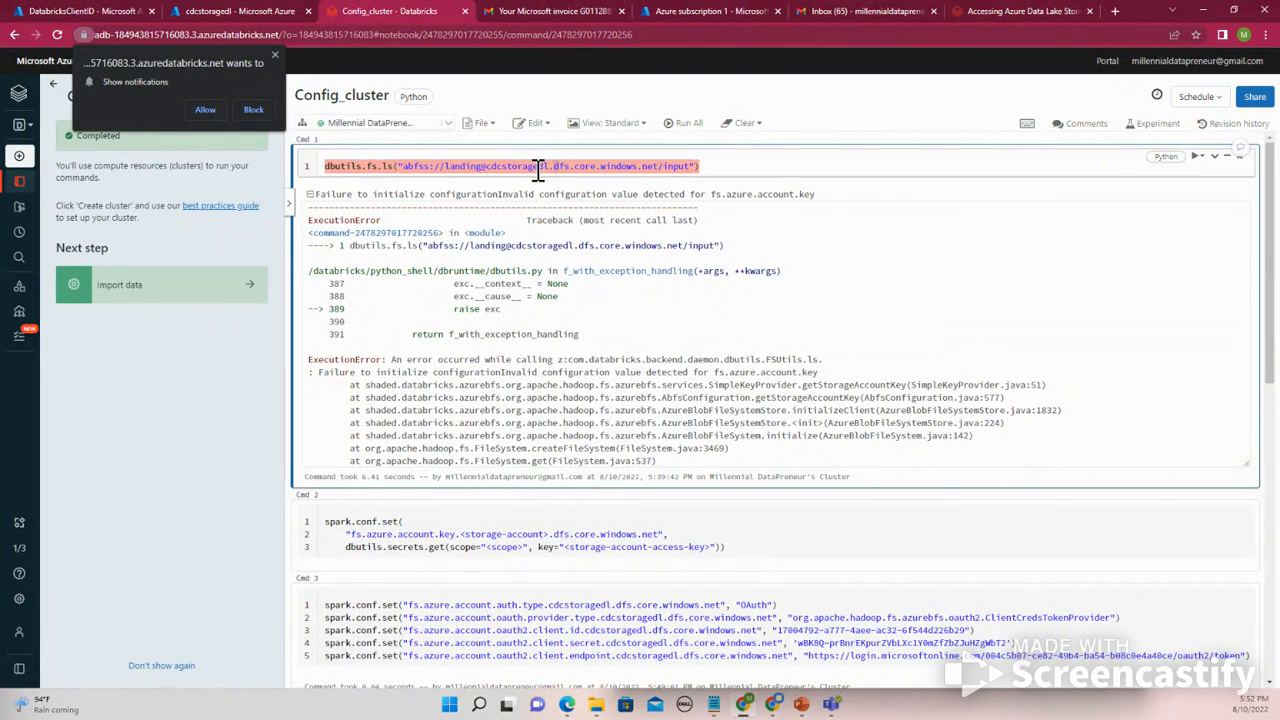
{"action": "key", "text": "shift+Return"}
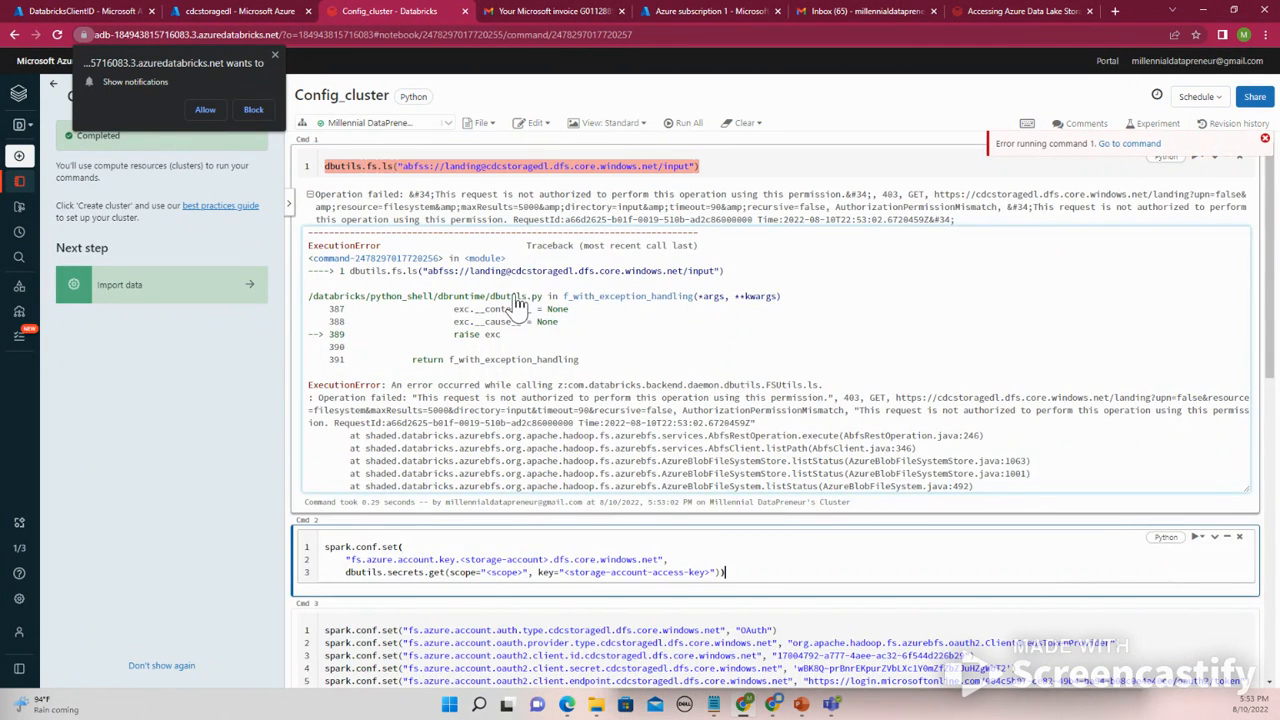
- Examine the authorization error output of the listing cell
{"action": "scroll", "coordinate": [527, 330], "scroll_direction": "down", "scroll_amount": 1}
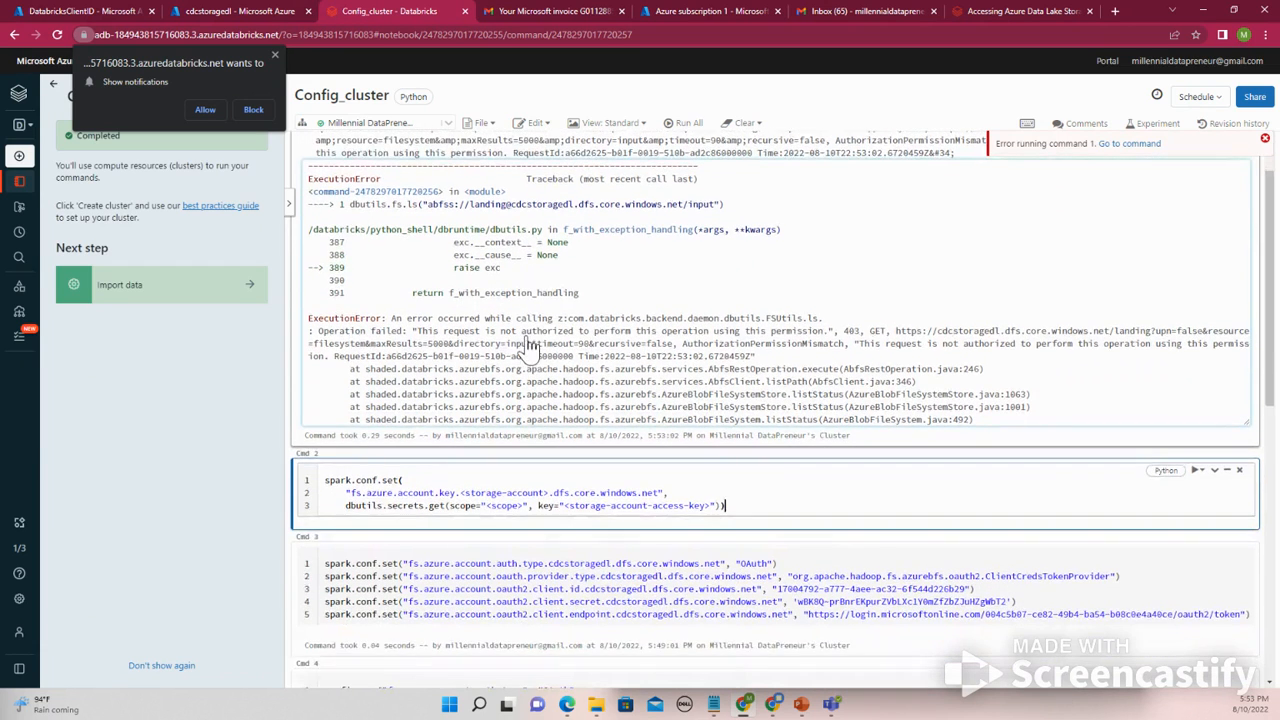
{"action": "left_click_drag", "start_coordinate": [527, 331], "coordinate": [527, 341]}
{"action": "scroll", "coordinate": [527, 338], "scroll_direction": "up", "scroll_amount": 1}
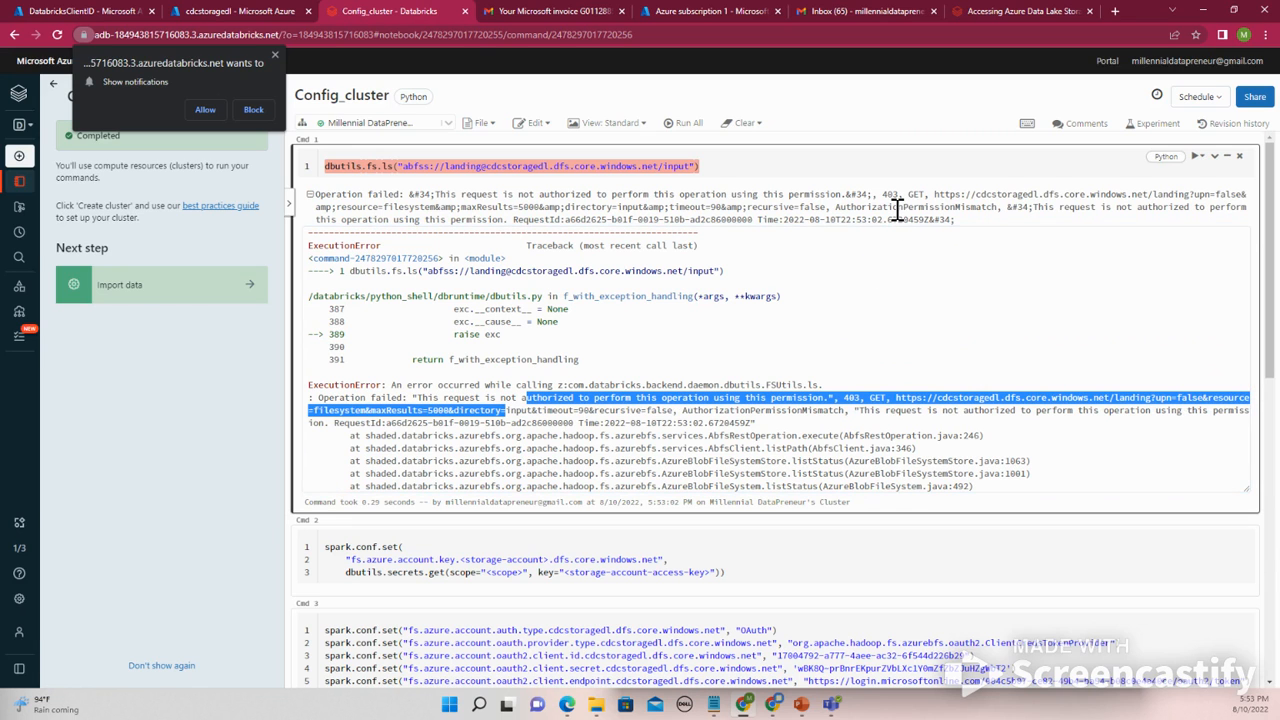
{"action": "scroll", "coordinate": [897, 208], "scroll_direction": "down", "scroll_amount": 1}
{"action": "scroll", "coordinate": [897, 220], "scroll_direction": "up", "scroll_amount": 1}
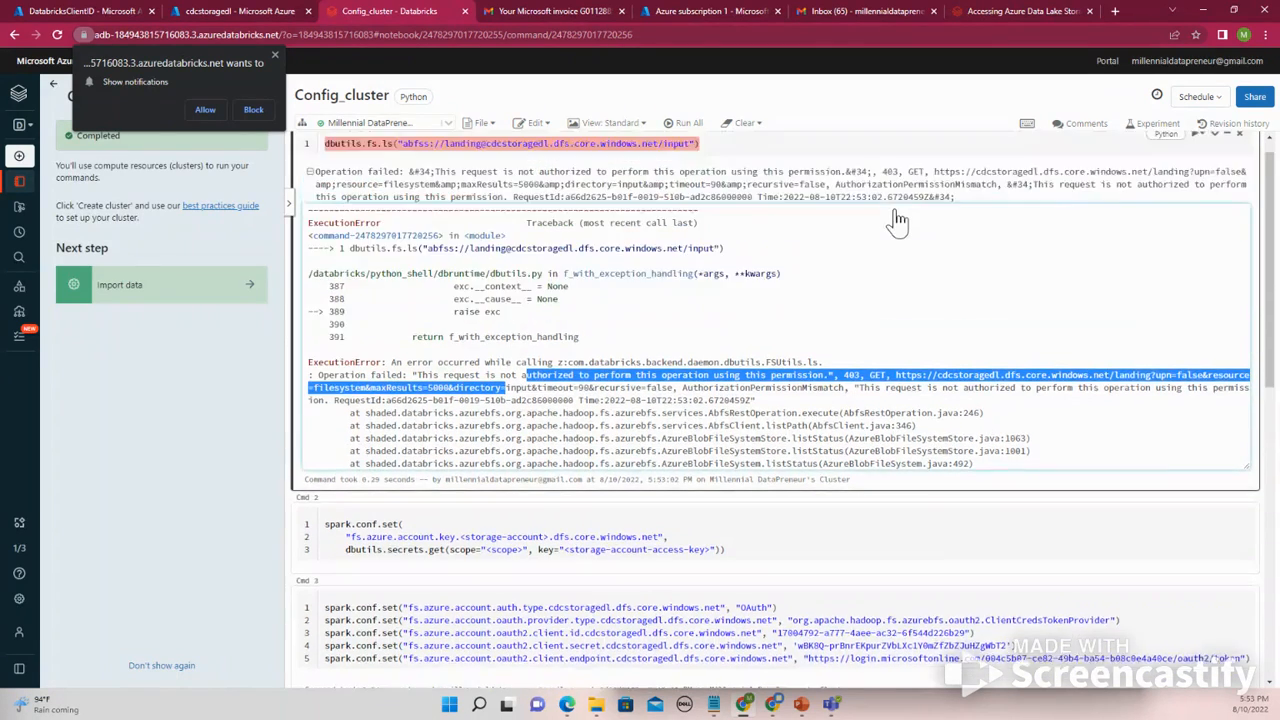